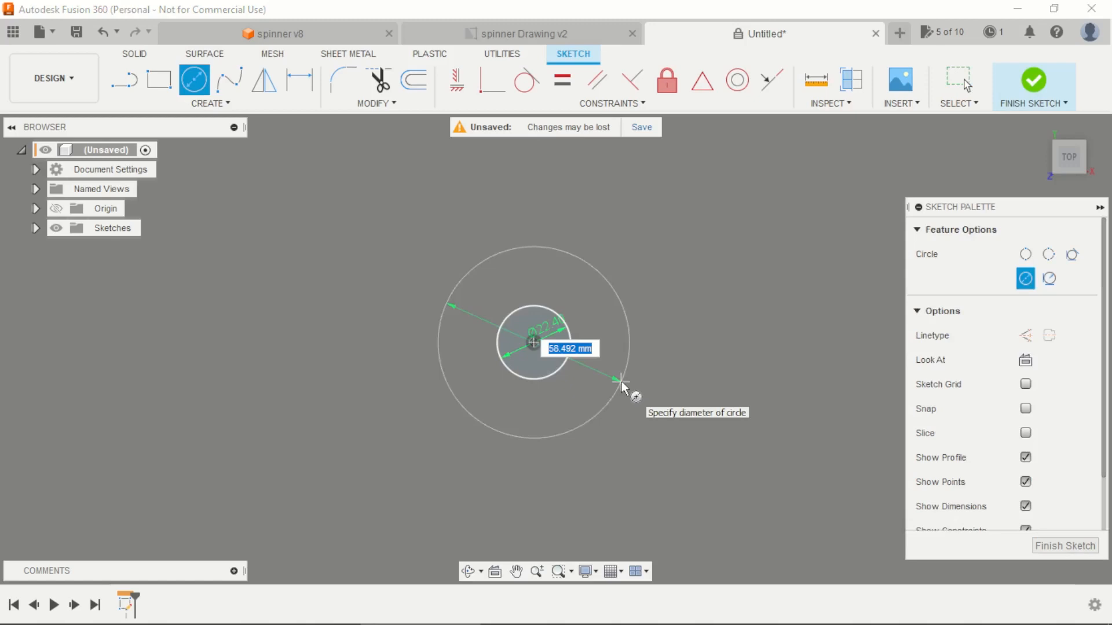
Step: Complete the outer concentric circle at 40 mm diameter and sketch a separate 30 mm circle above it
key(Return)
key(Escape)
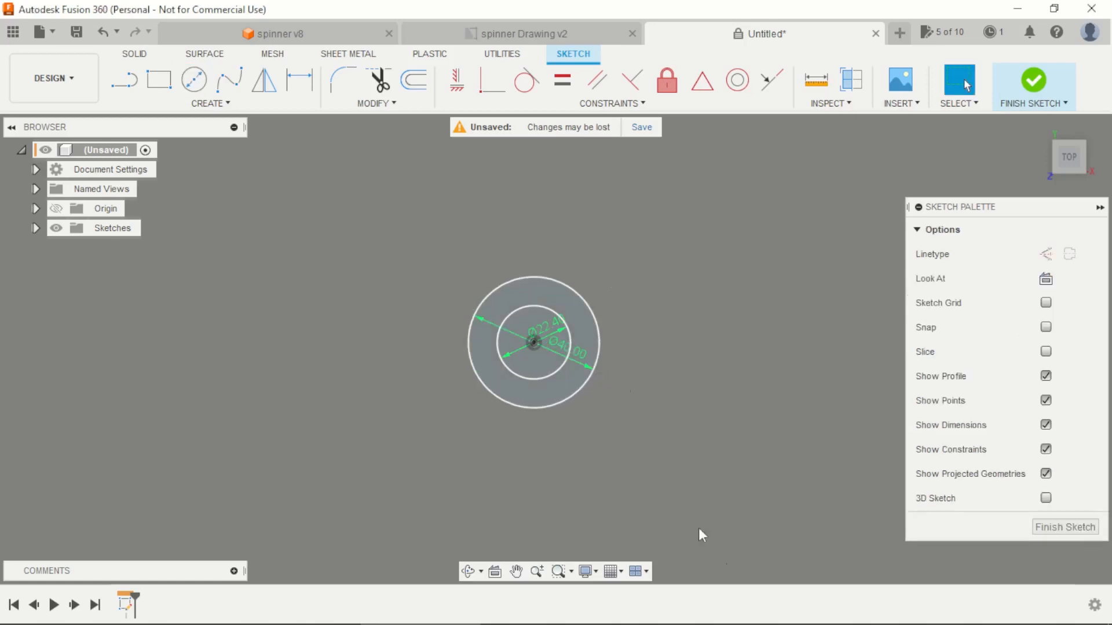
key(c)
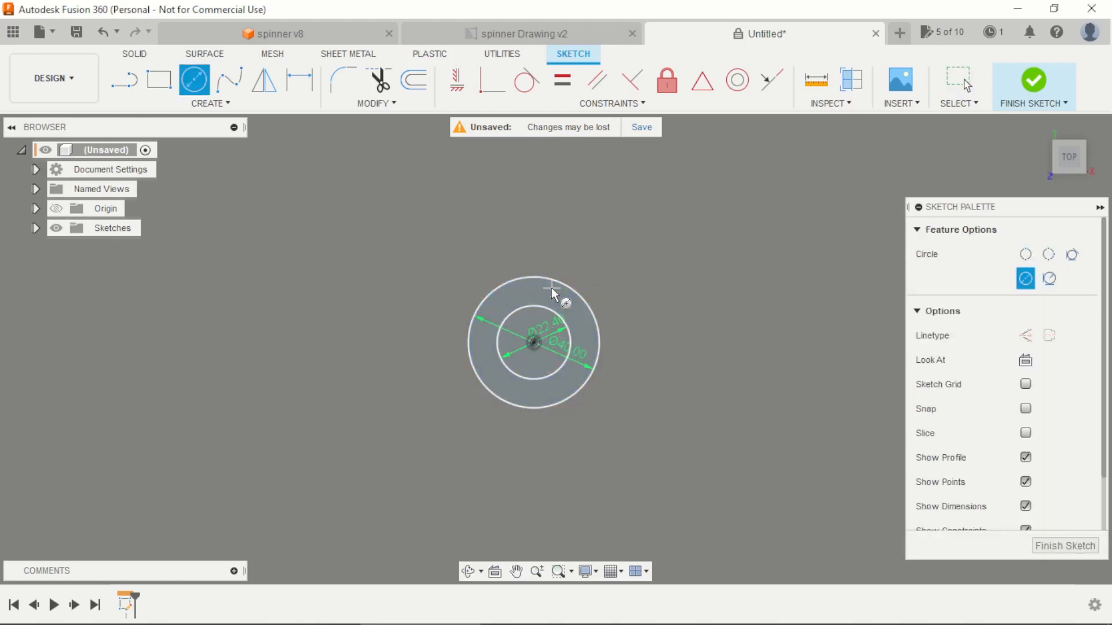
click(532, 189)
text(3)
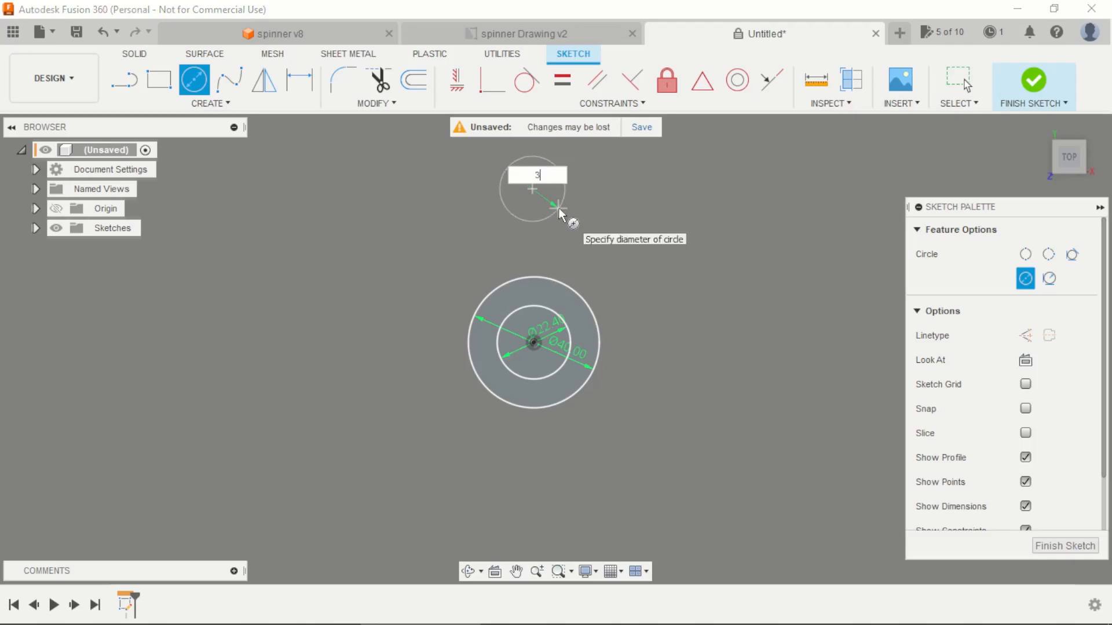
text(0)
key(Return)
key(Escape)
scroll(541, 235, down, 1)
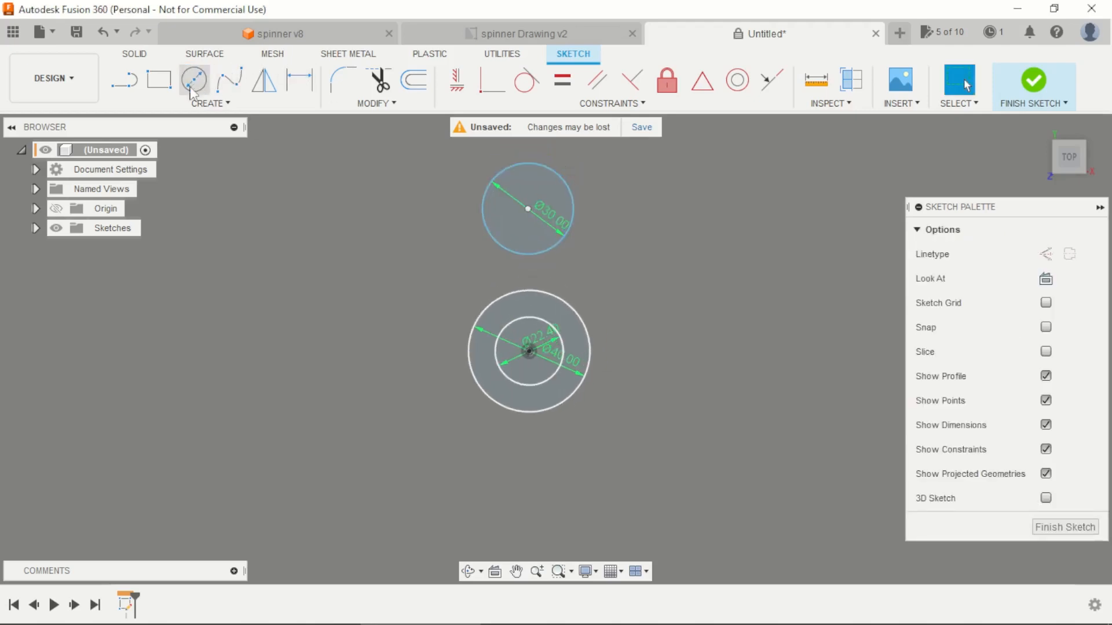
Step: Draw a line from the centre of the 30 mm circle to the shared centre of the concentric circles
click(124, 81)
click(530, 213)
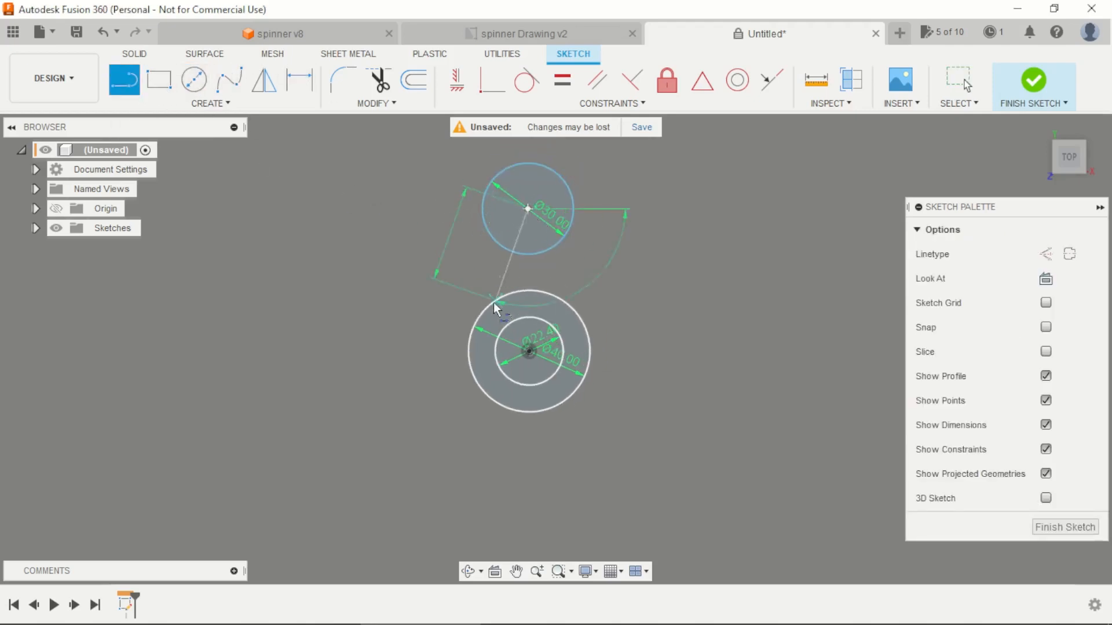
scroll(500, 322, up, 3)
click(548, 372)
scroll(546, 374, down, 3)
scroll(581, 301, up, 2)
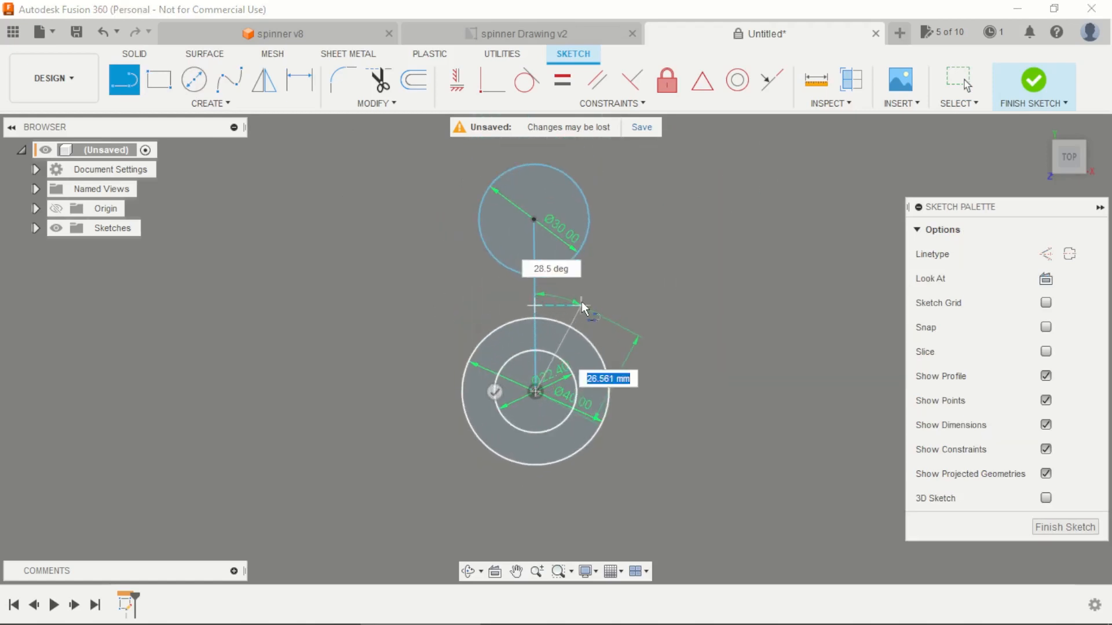
key(Escape)
Step: Convert the line between the circle centres to construction geometry and constrain it vertical
click(535, 300)
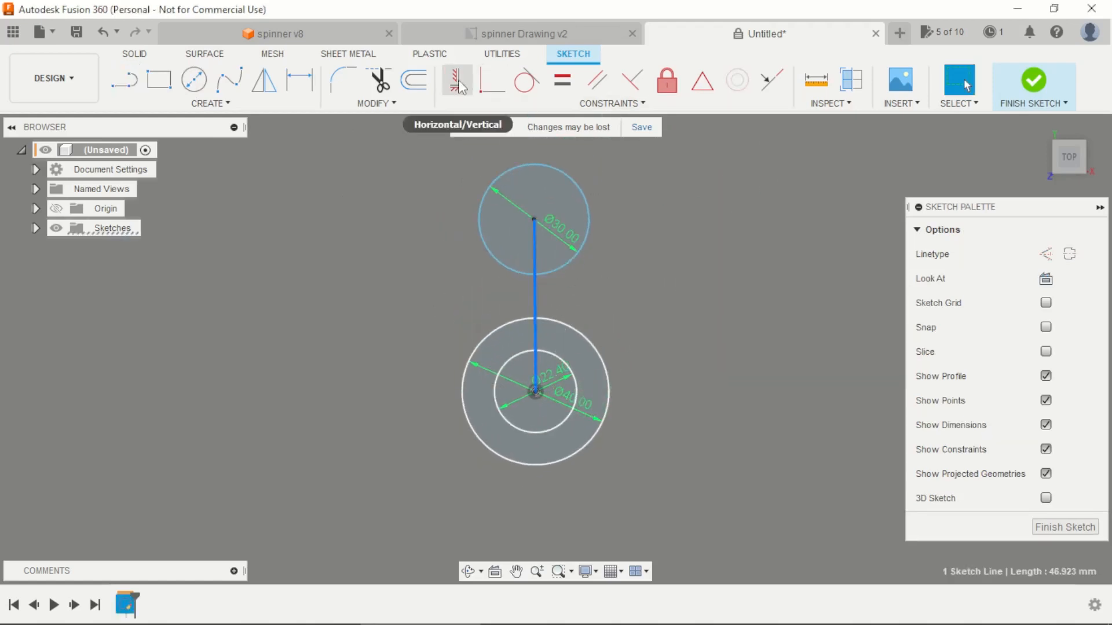
click(1045, 254)
scroll(634, 347, down, 1)
scroll(666, 301, up, 1)
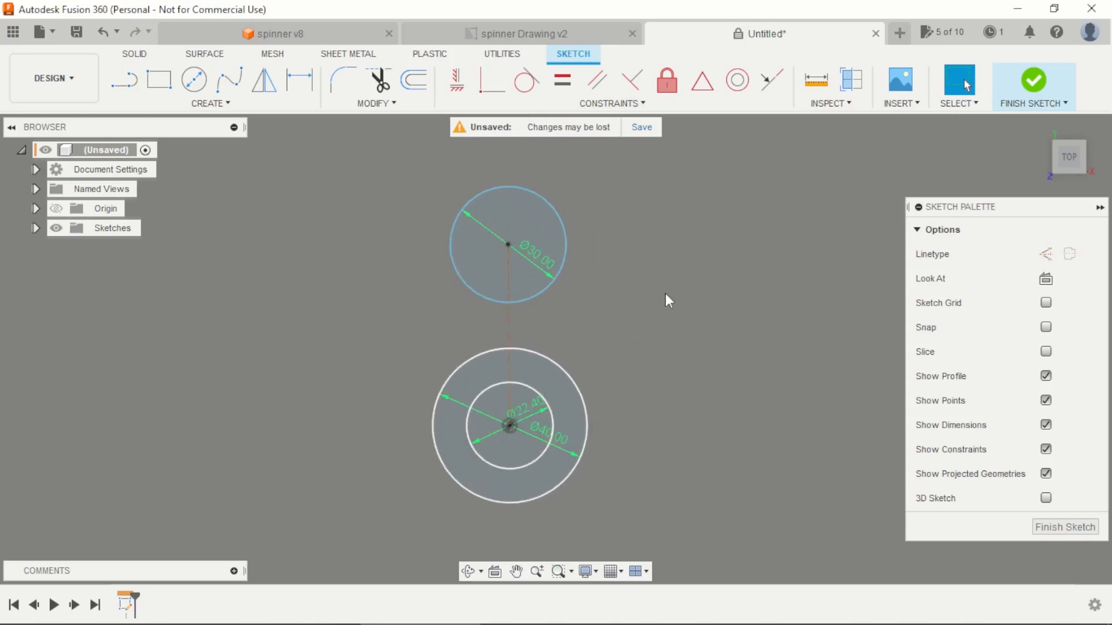
click(457, 80)
click(510, 331)
key(Escape)
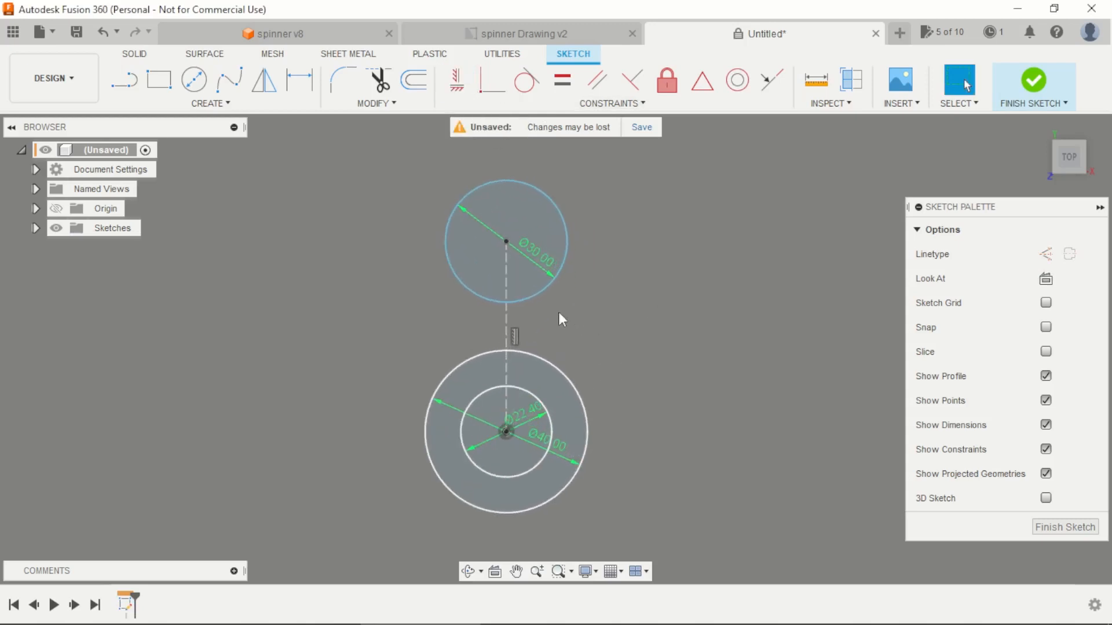
Step: Dimension the vertical construction line between the circle centres to 34 mm
key(d)
click(506, 318)
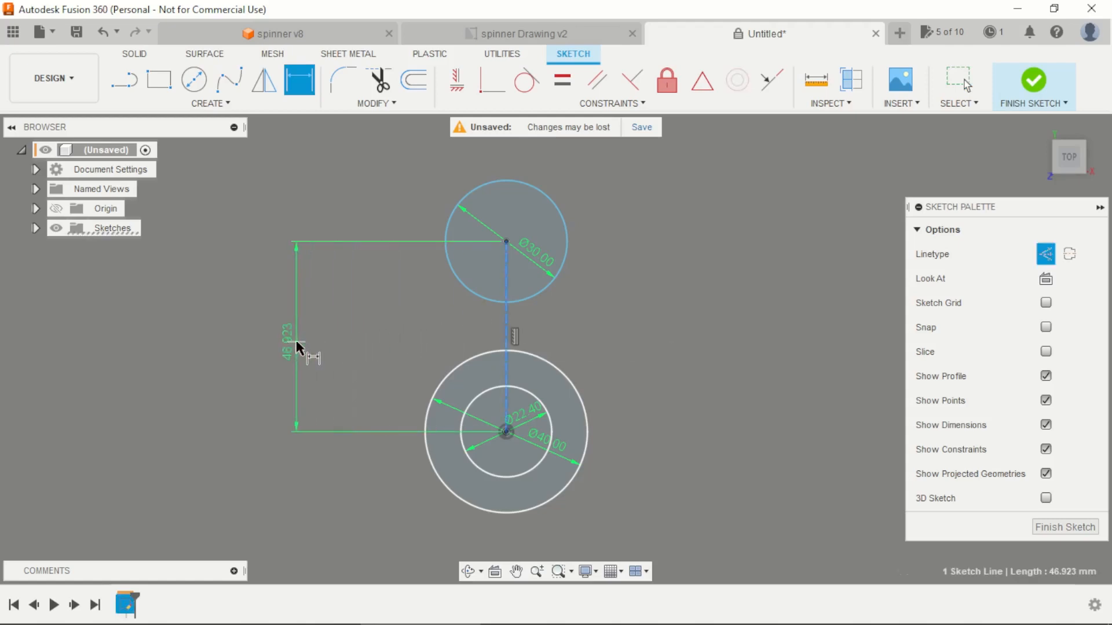
click(296, 340)
key(Return)
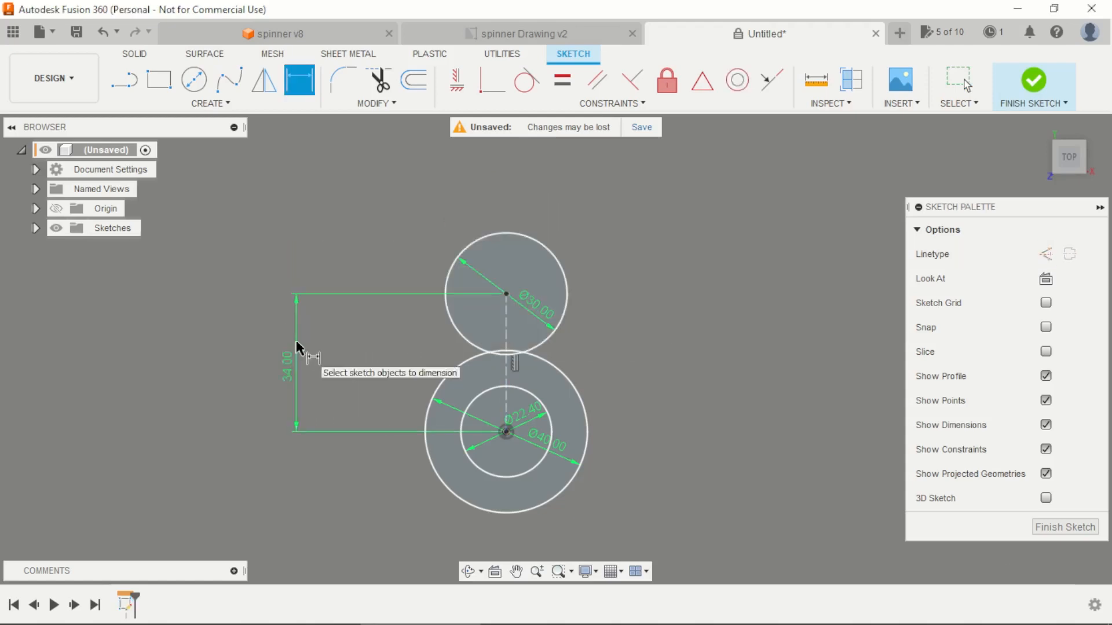
key(Escape)
Step: Sketch a 20 mm diameter circle to the right of the gap between the 30 mm and 40 mm circles
key(c)
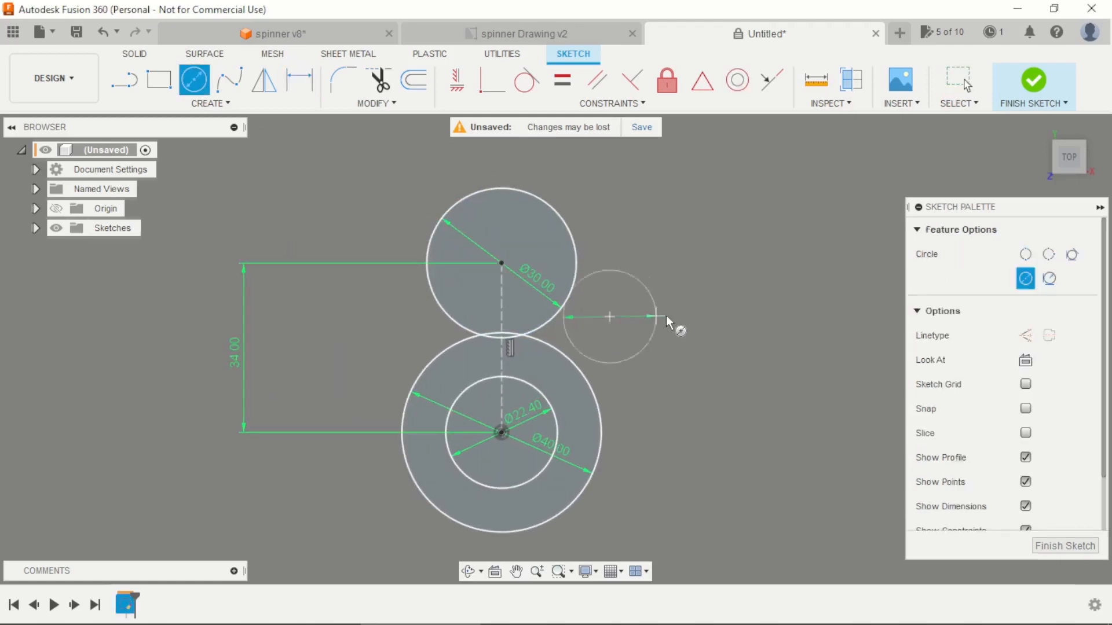
text(20)
key(Return)
key(Escape)
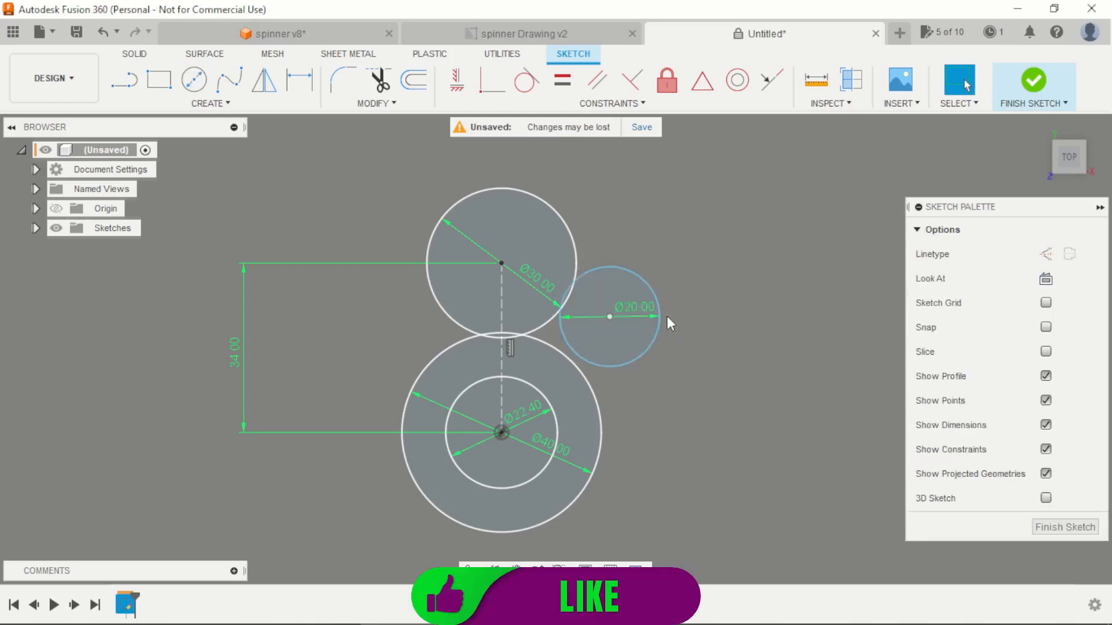
Step: Make the 20 mm circle tangent to both the 30 mm circle and the 40 mm circle
scroll(597, 287, up, 3)
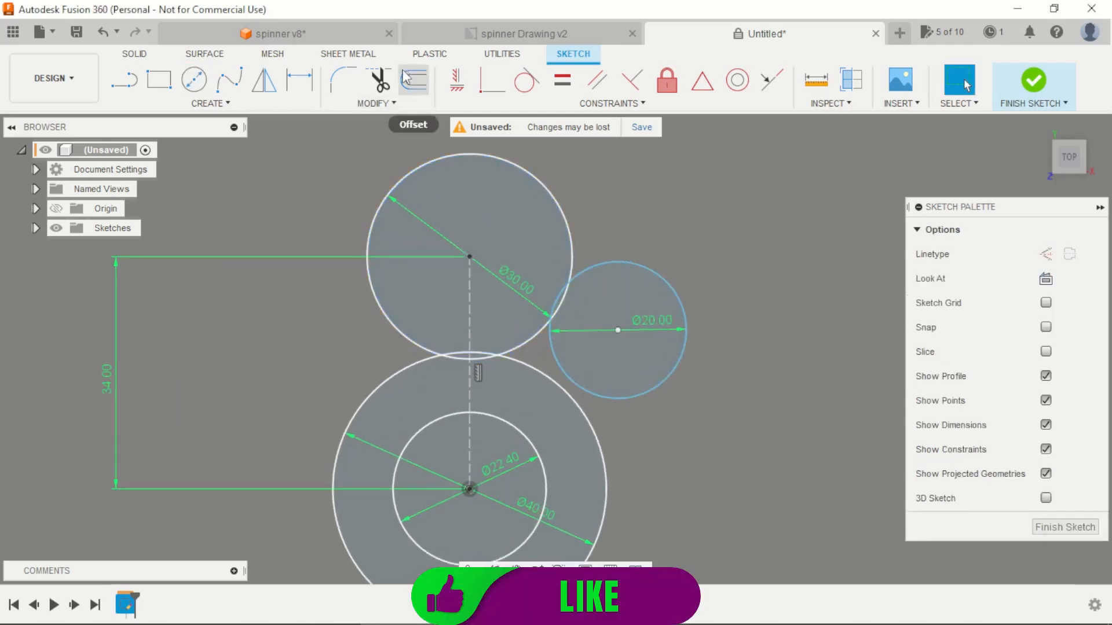
click(527, 80)
click(555, 314)
click(532, 338)
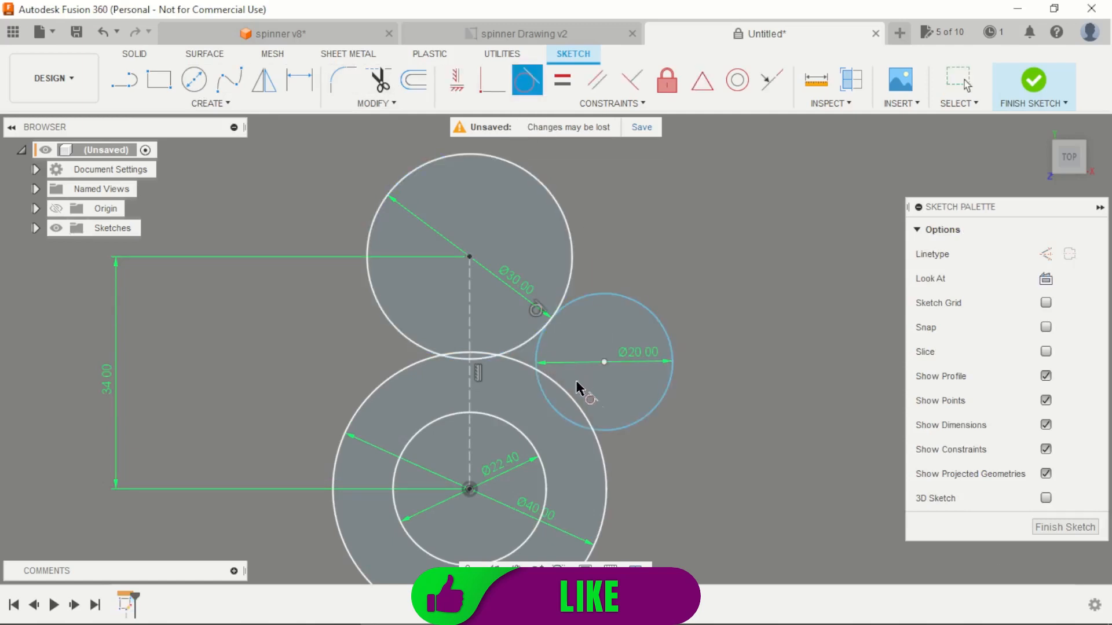
click(619, 430)
click(593, 417)
scroll(601, 364, down, 4)
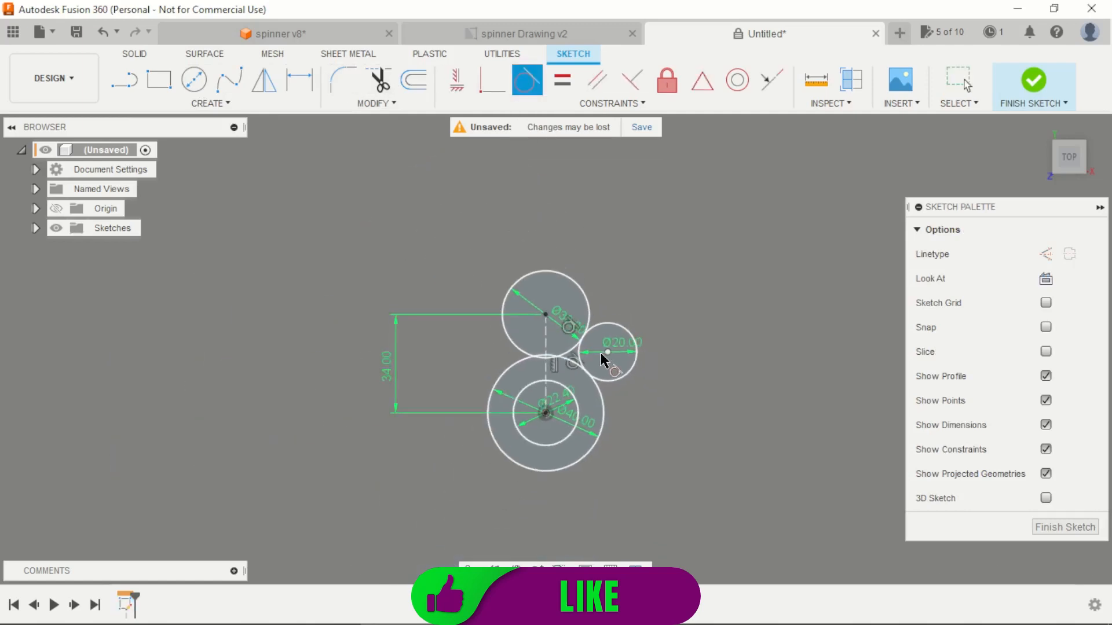
scroll(601, 355, up, 3)
key(Escape)
scroll(602, 254, down, 2)
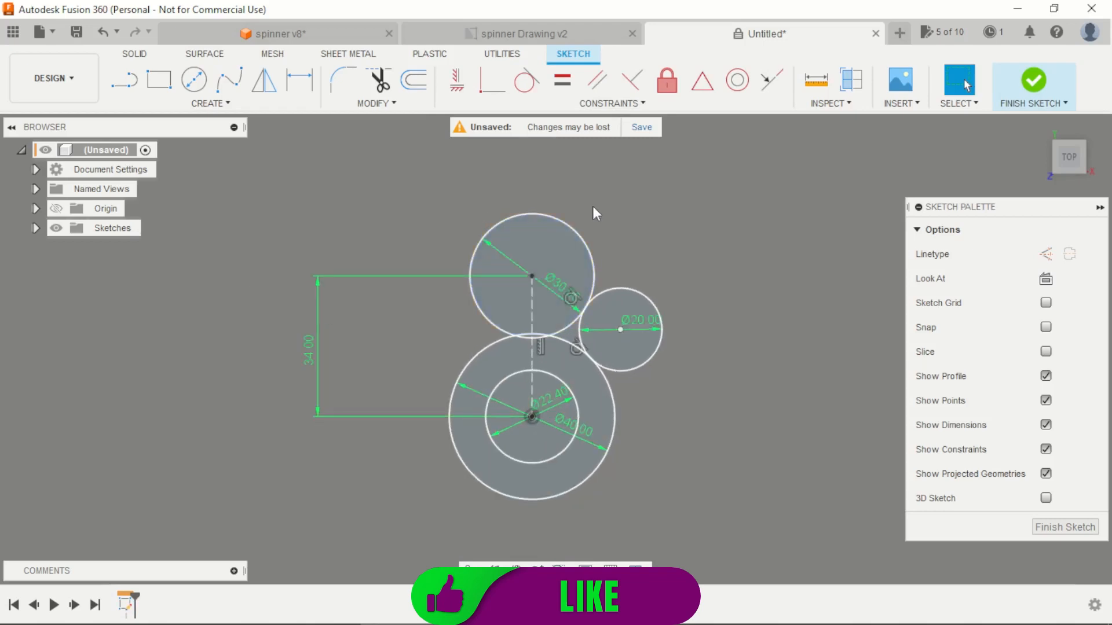
Step: Sketch a circle about 9 mm in diameter left of the stacked circles and make it equal to the 20 mm circle
key(c)
click(412, 323)
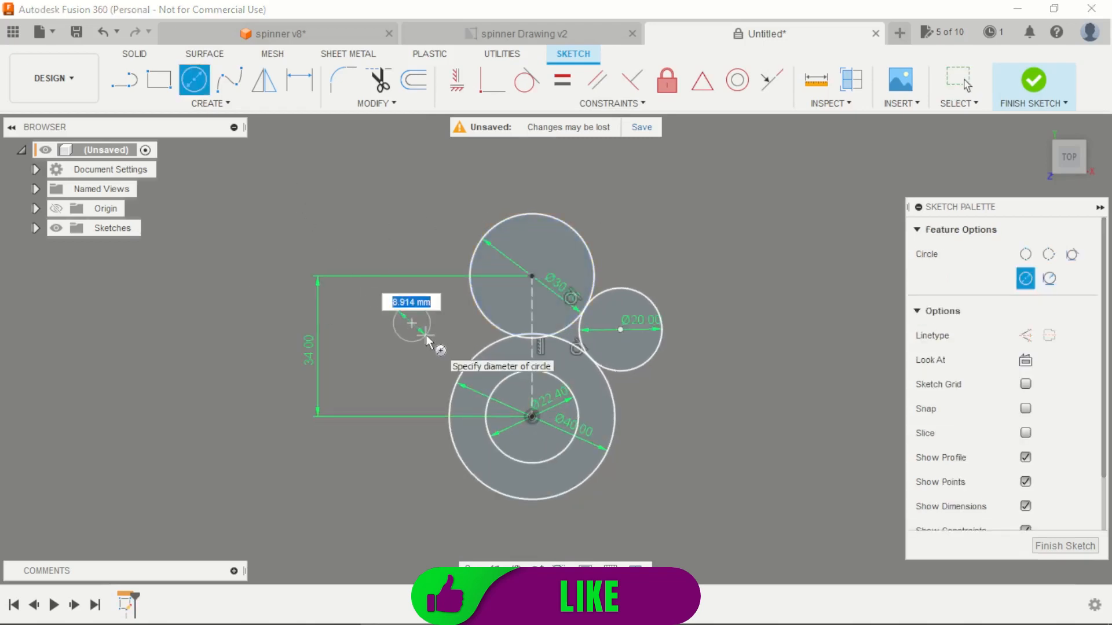
click(430, 324)
key(Escape)
click(562, 80)
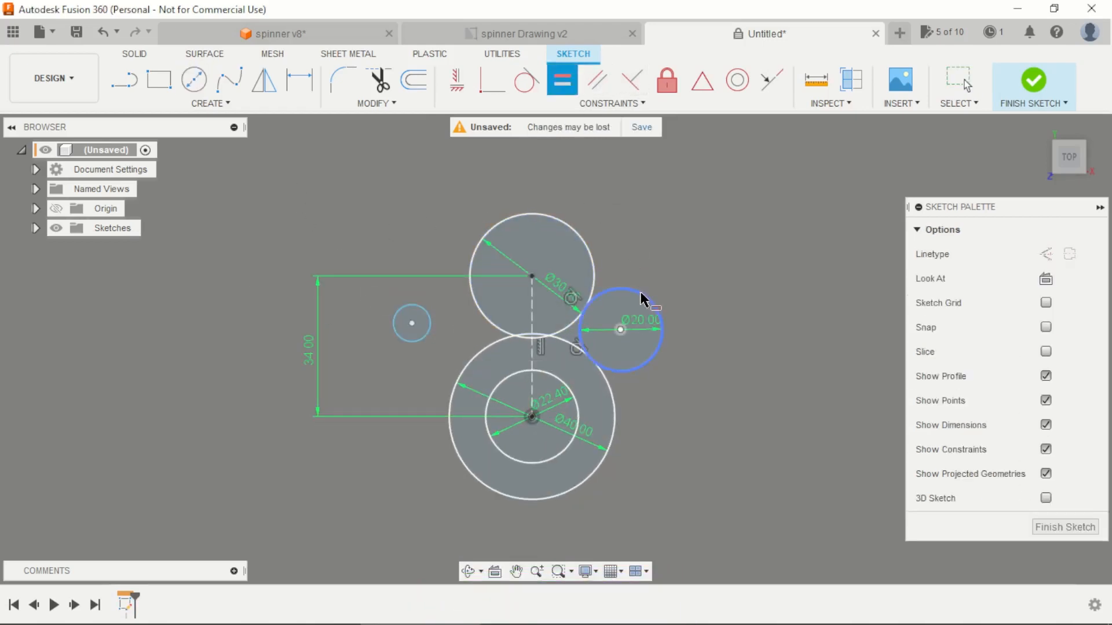
click(645, 299)
click(429, 327)
scroll(464, 334, up, 2)
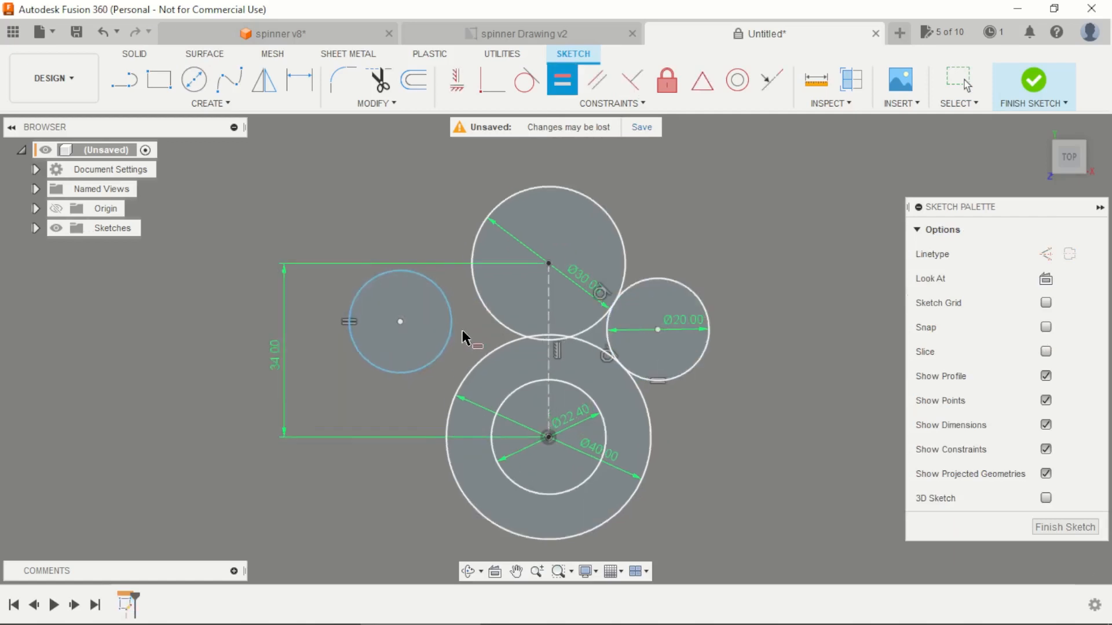
Step: Make the left side circle tangent to both the 30 mm circle and the 40 mm circle
click(527, 80)
click(444, 299)
click(480, 304)
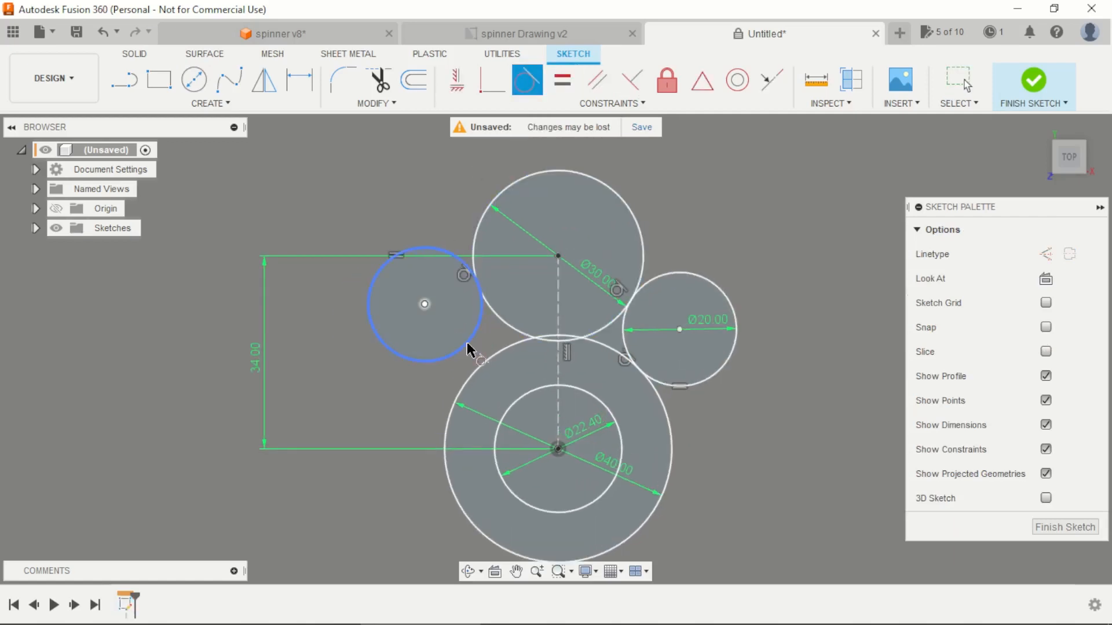
click(480, 367)
scroll(476, 341, down, 3)
scroll(474, 328, up, 4)
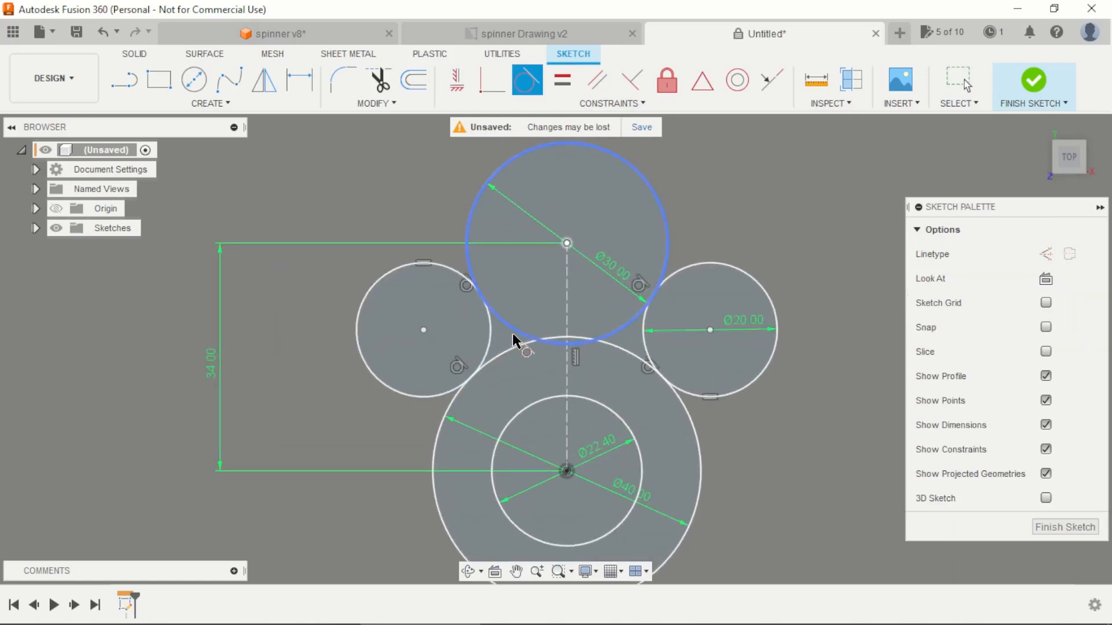
key(Escape)
Step: Trim the outer portions of both side circles, leaving only the arcs that join the 30 mm and 40 mm circles
key(t)
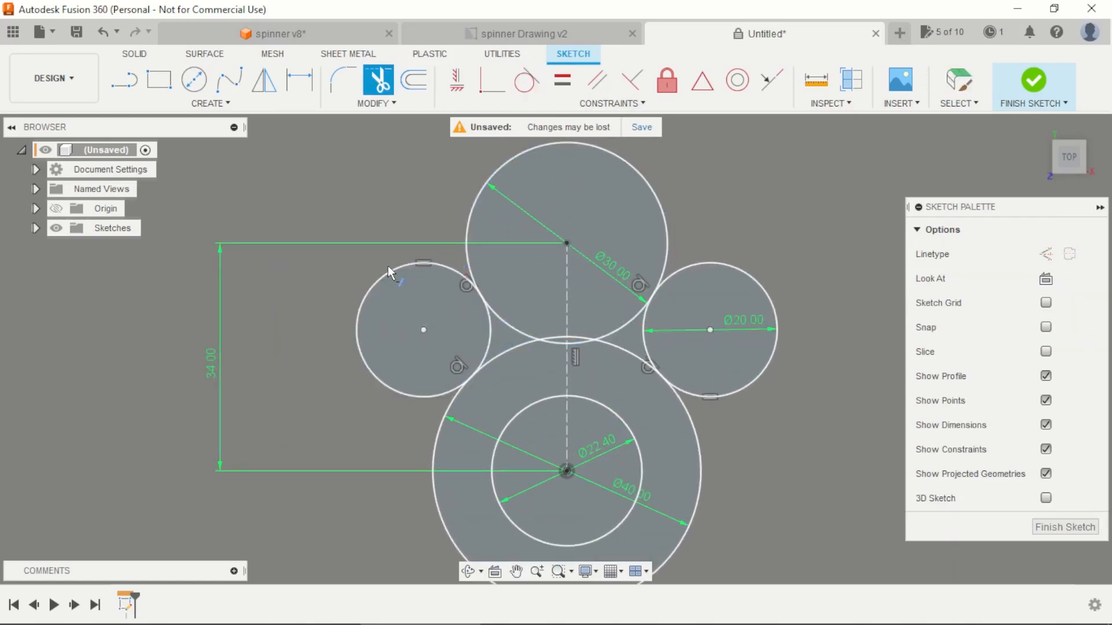
click(371, 293)
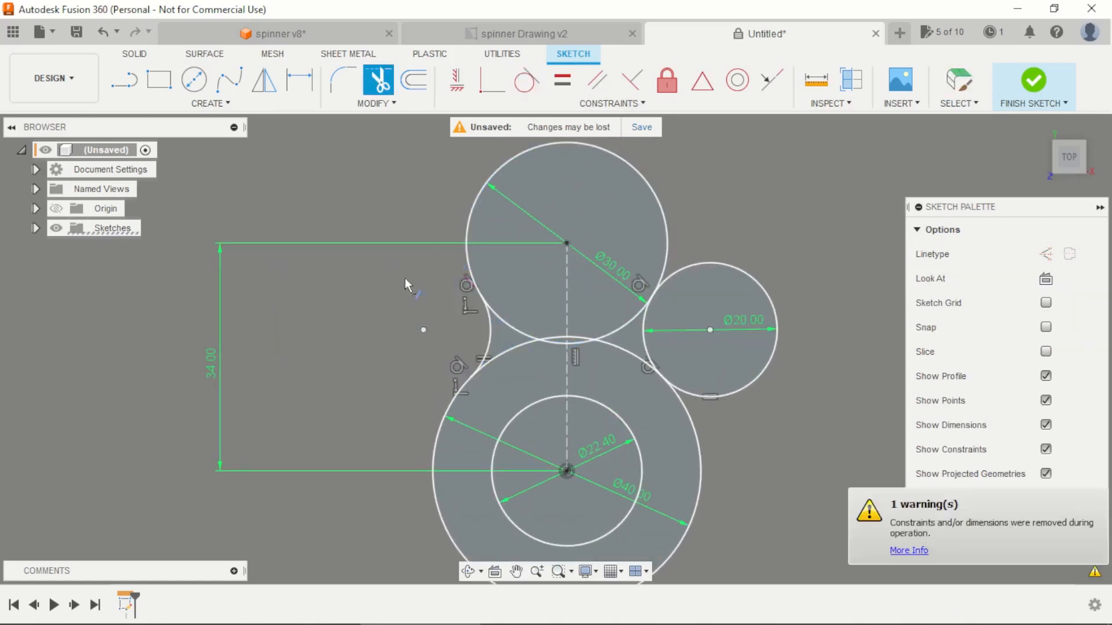
click(742, 270)
scroll(700, 264, down, 5)
scroll(724, 289, up, 5)
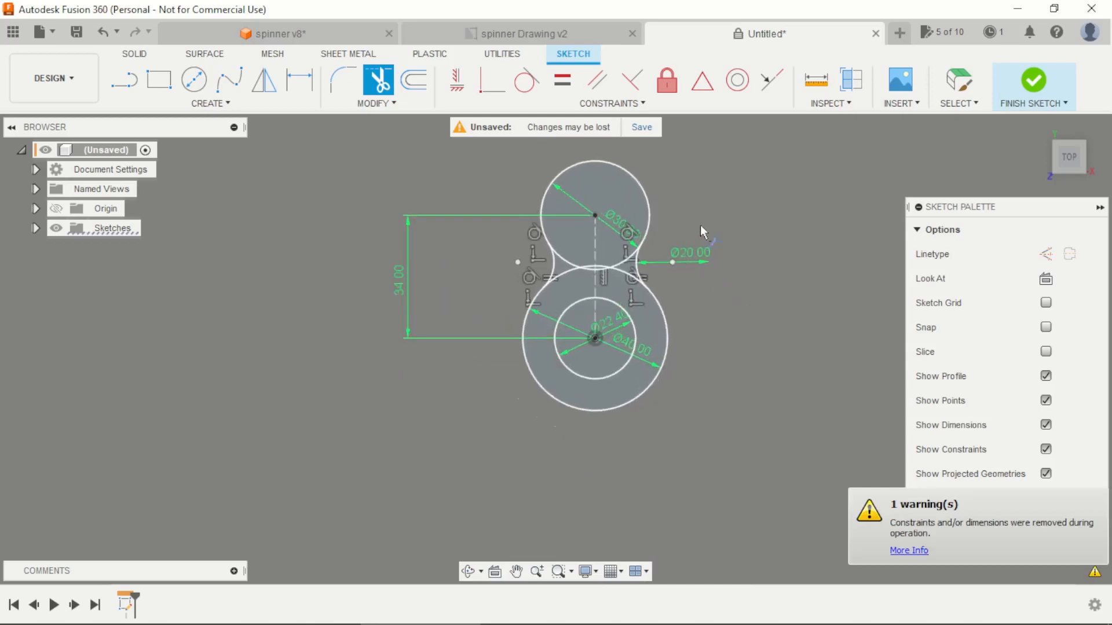
Step: Sketch an 8.4 mm diameter circle at the centre of the 30 mm circle
key(c)
click(556, 214)
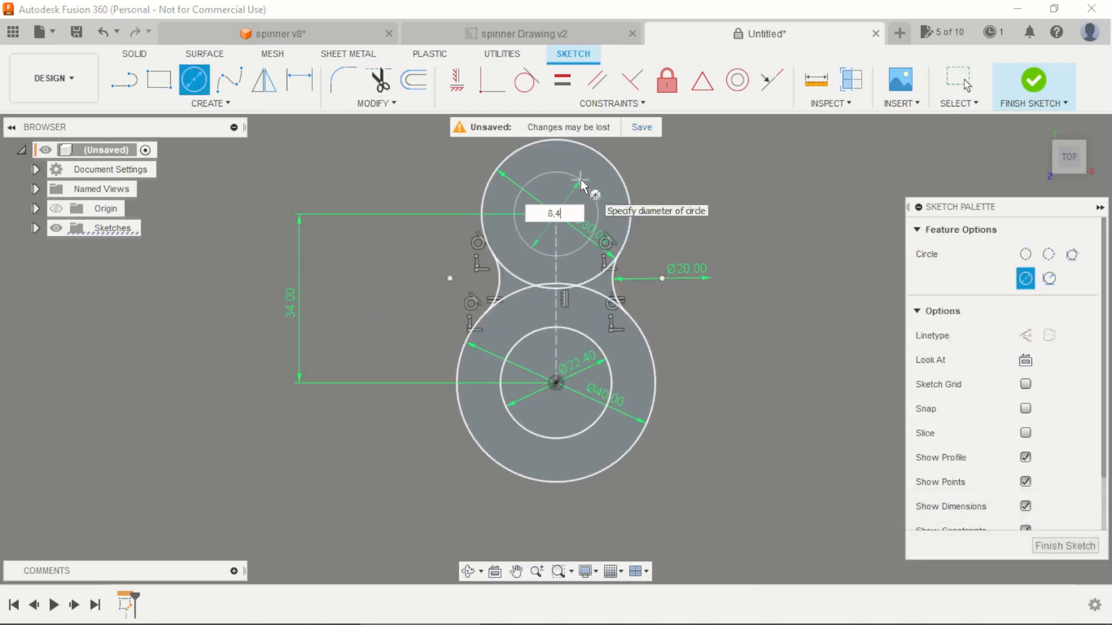
text(8,4)
key(Return)
key(Escape)
scroll(580, 179, down, 3)
scroll(693, 174, up, 2)
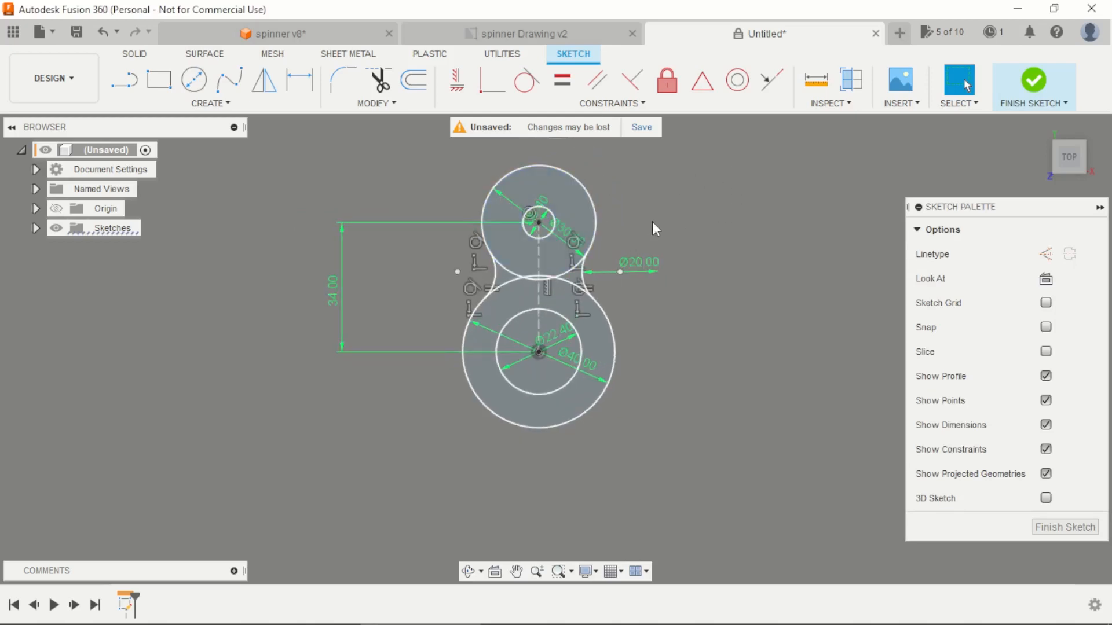
Step: Circular-pattern the upper arm's two circles and both joining arcs around the hub centre with a quantity of 3
scroll(663, 287, down, 3)
scroll(713, 253, up, 3)
scroll(666, 255, down, 3)
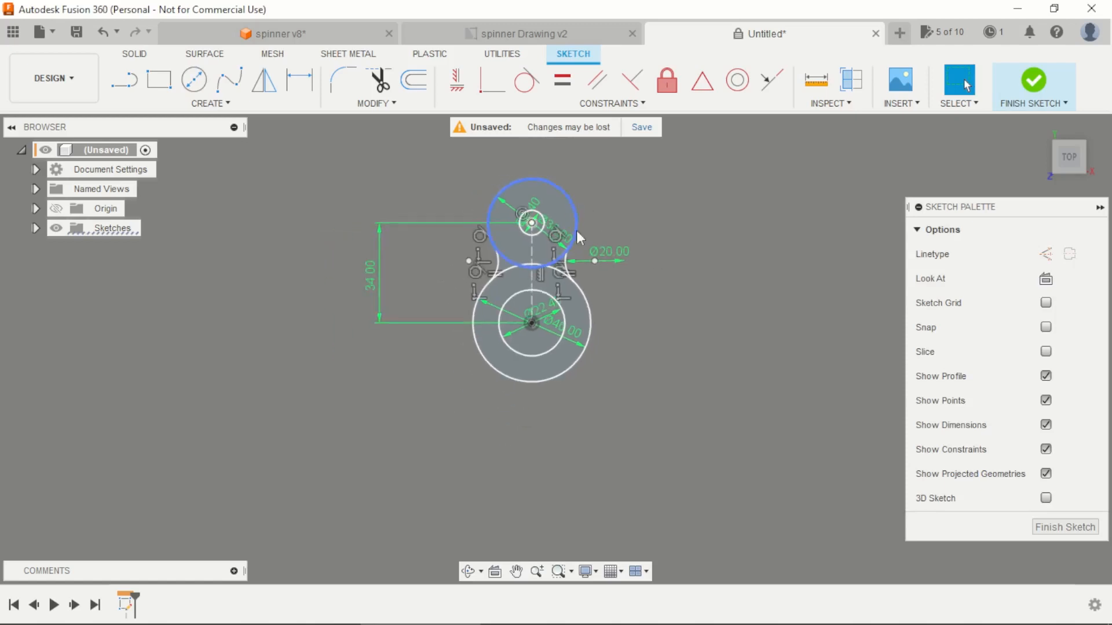
scroll(594, 281, up, 2)
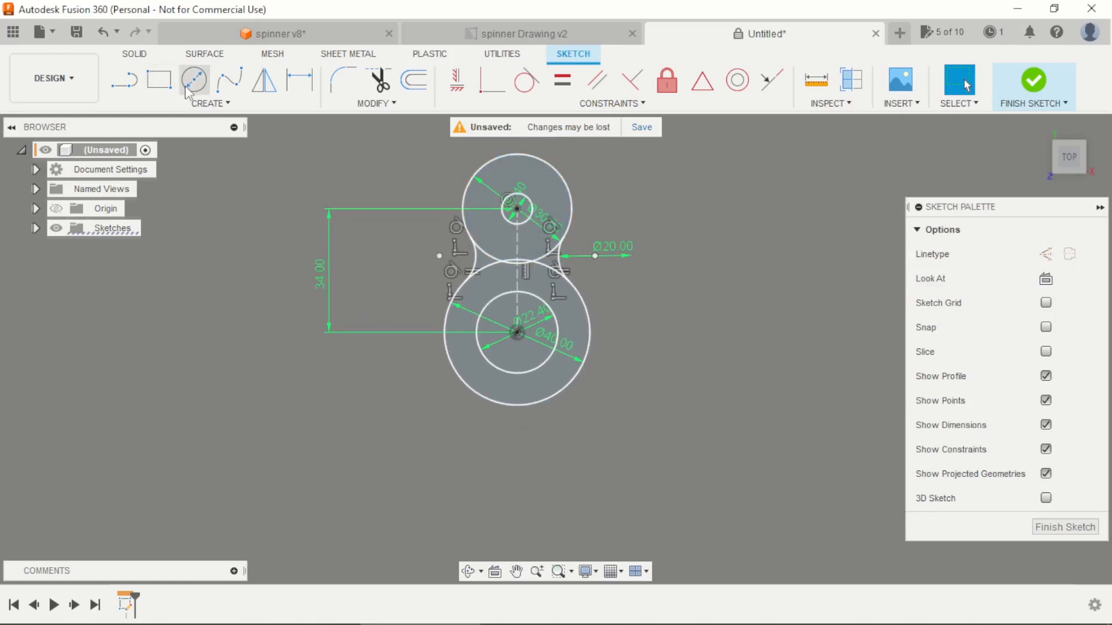
click(199, 103)
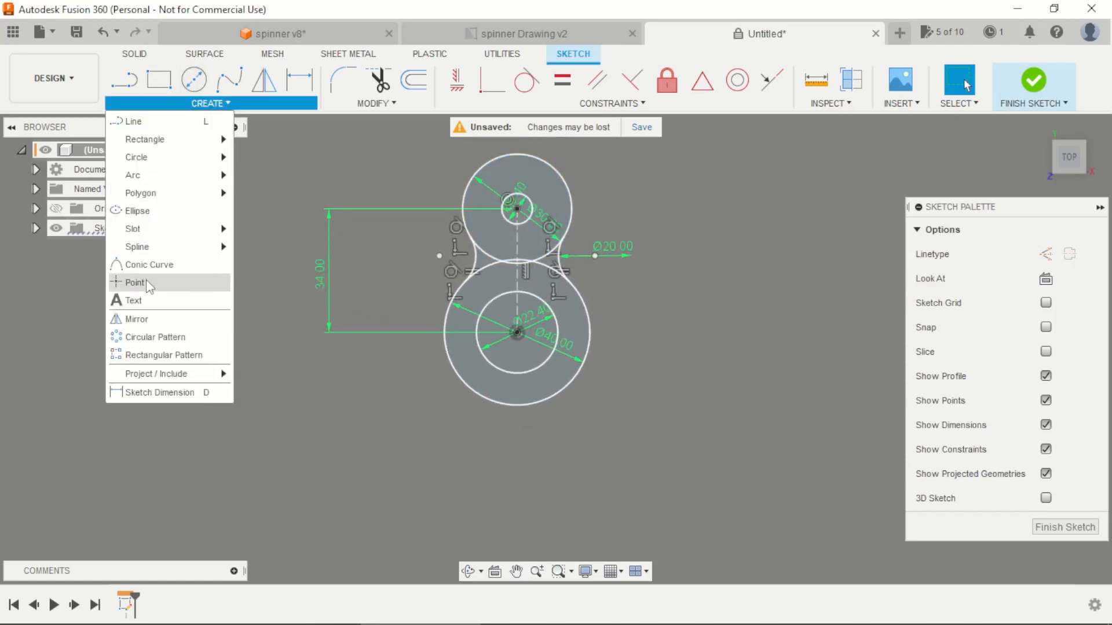
click(157, 337)
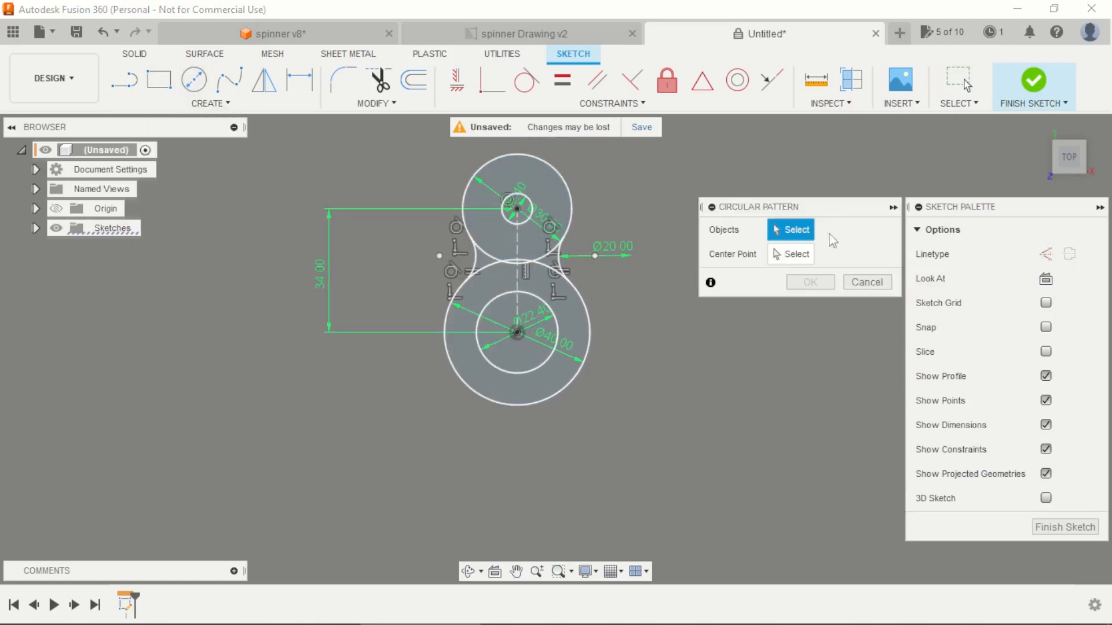
click(555, 169)
scroll(533, 219, up, 1)
scroll(545, 292, up, 2)
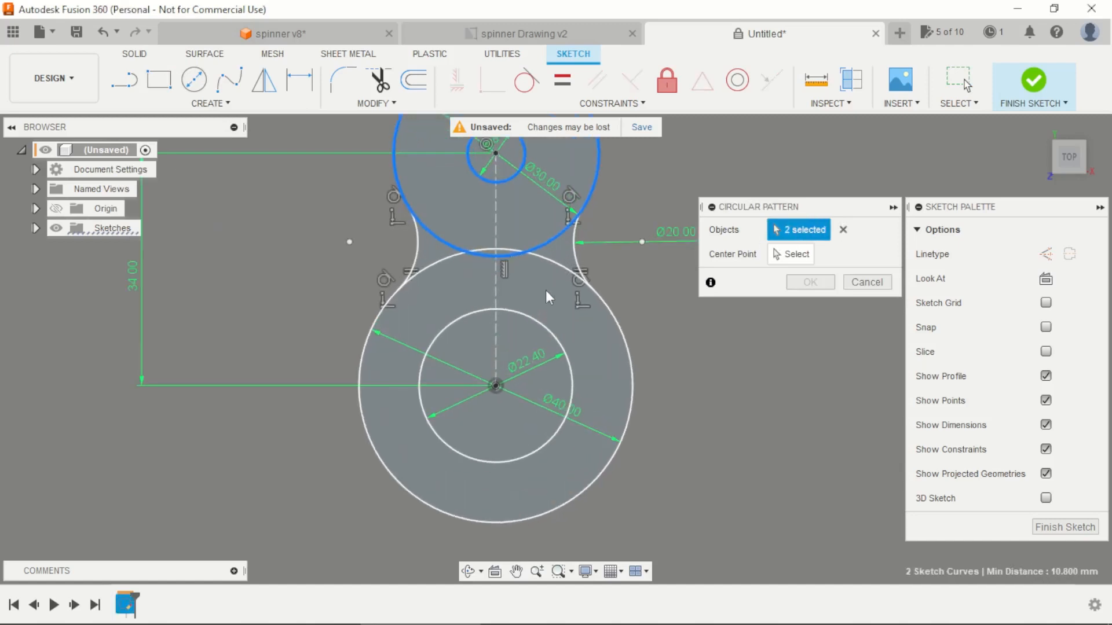
click(575, 255)
click(417, 245)
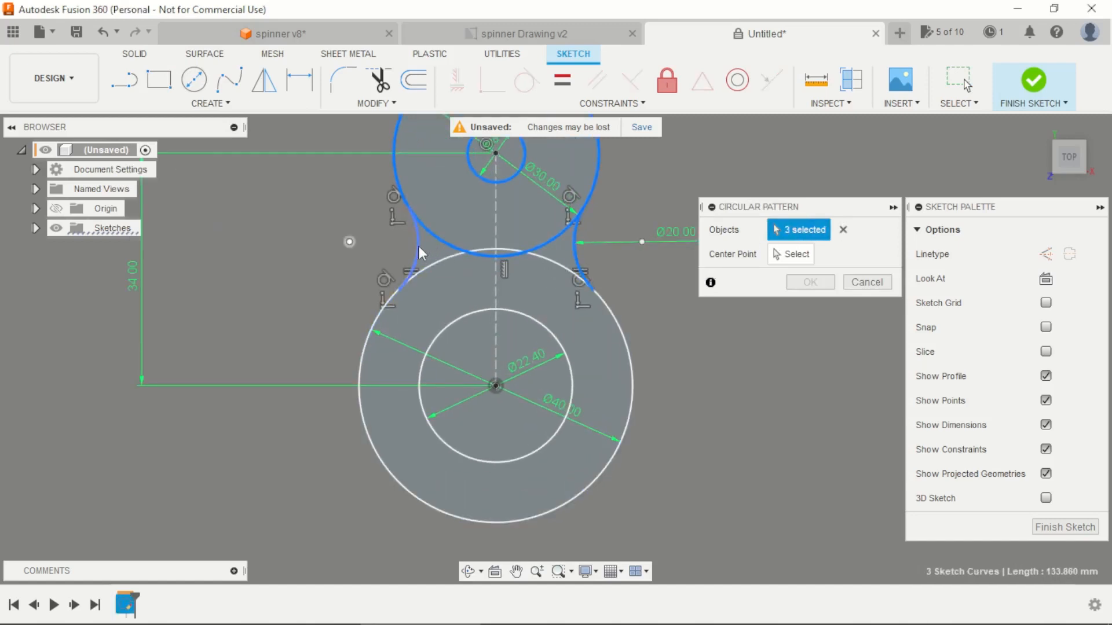
scroll(521, 254, down, 2)
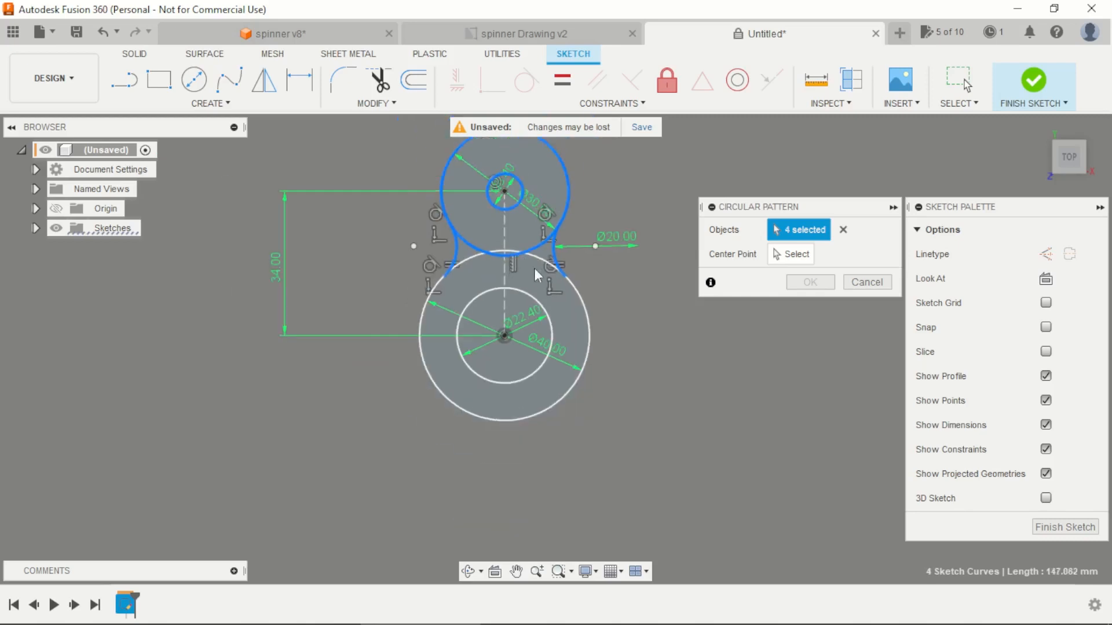
click(780, 254)
click(503, 336)
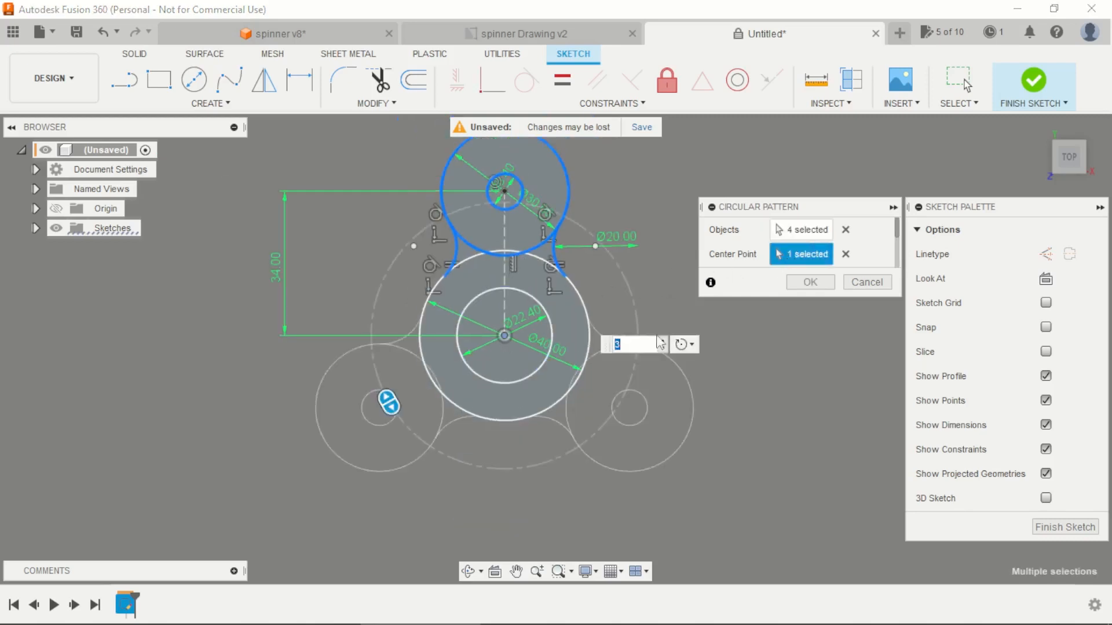
scroll(660, 343, down, 2)
click(809, 285)
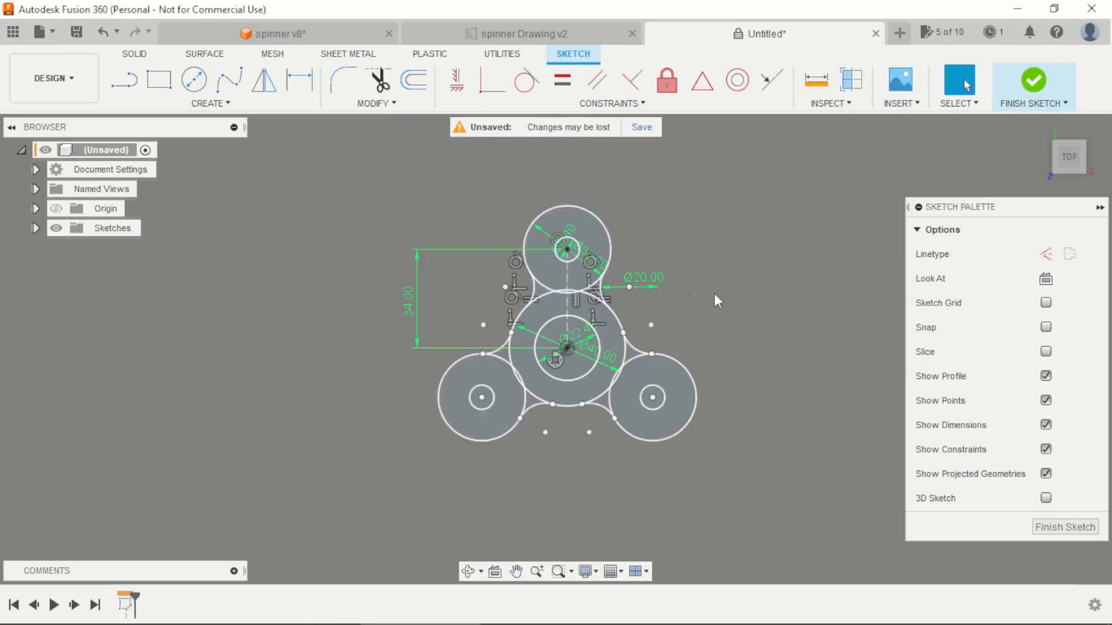
Step: Finish the spinner profile sketch
scroll(486, 302, down, 3)
scroll(562, 331, up, 4)
mouse_move(655, 275)
shift+middle_down()
mouse_move(734, 247)
mouse_move(705, 249)
shift+middle_up()
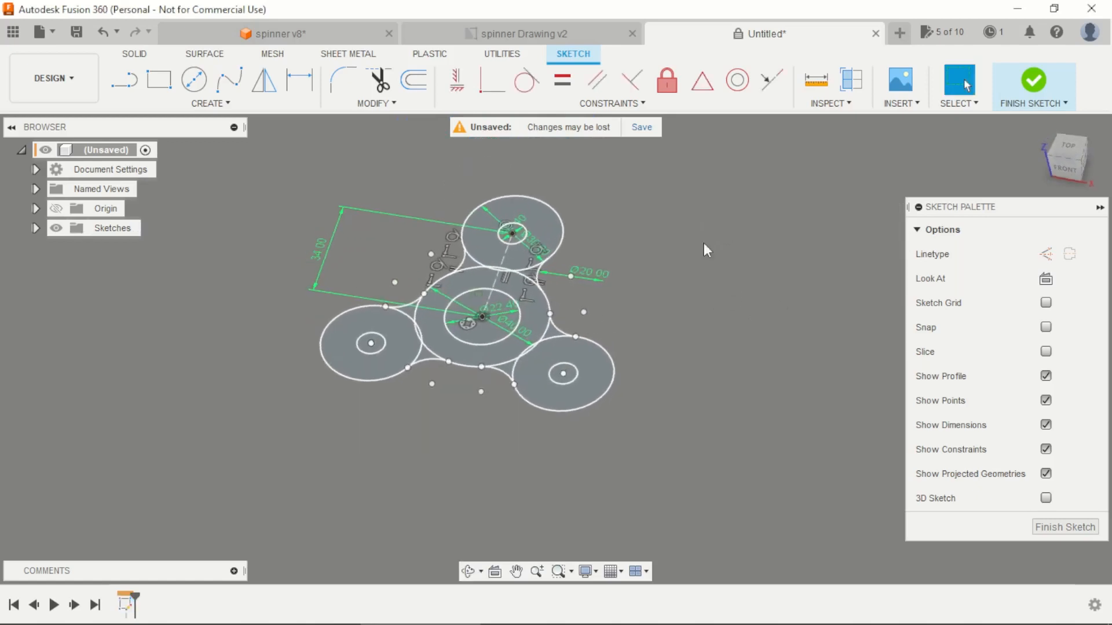
click(1017, 88)
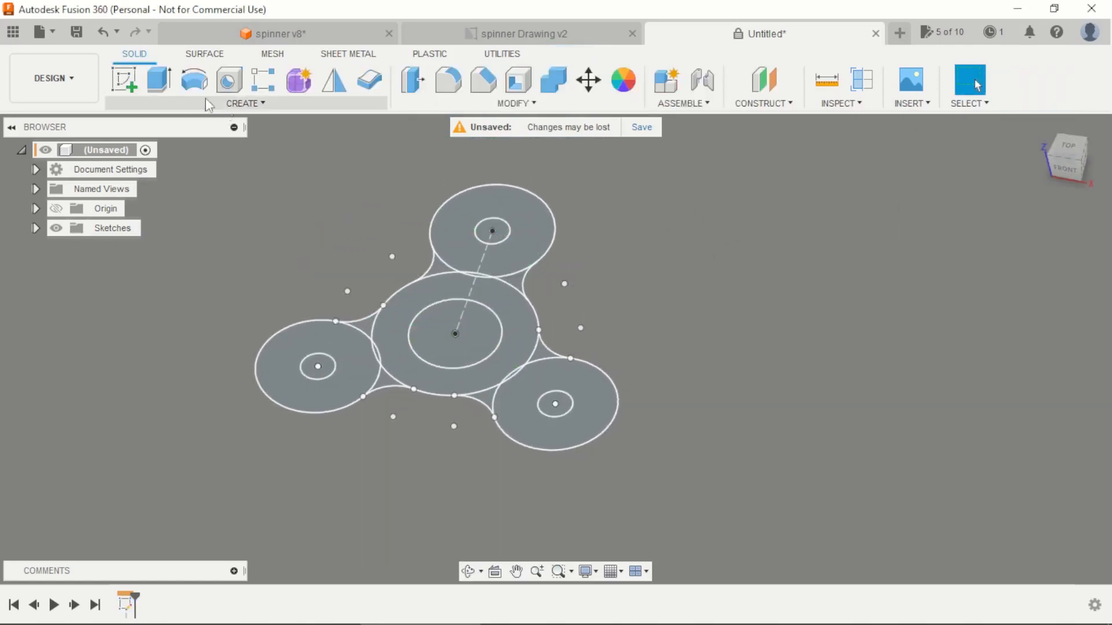
Step: Start an Extrude with the upper arm's ring, its two webs, the lens-shaped overlap and the central hub ring as profiles
click(161, 81)
click(457, 231)
scroll(446, 263, up, 3)
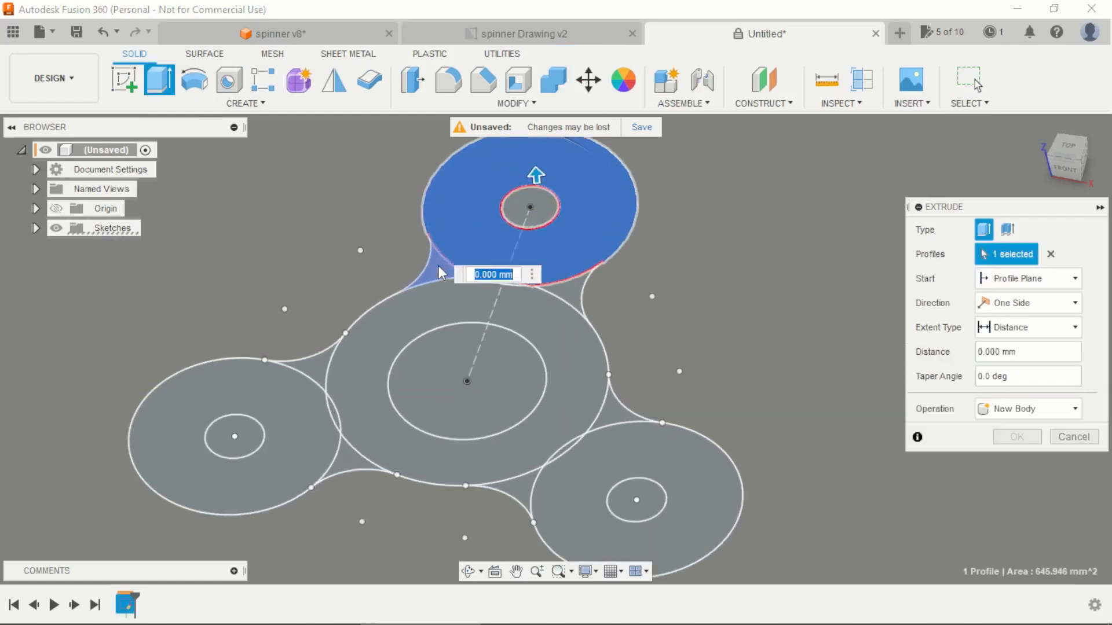
click(444, 275)
click(563, 292)
scroll(514, 294, up, 6)
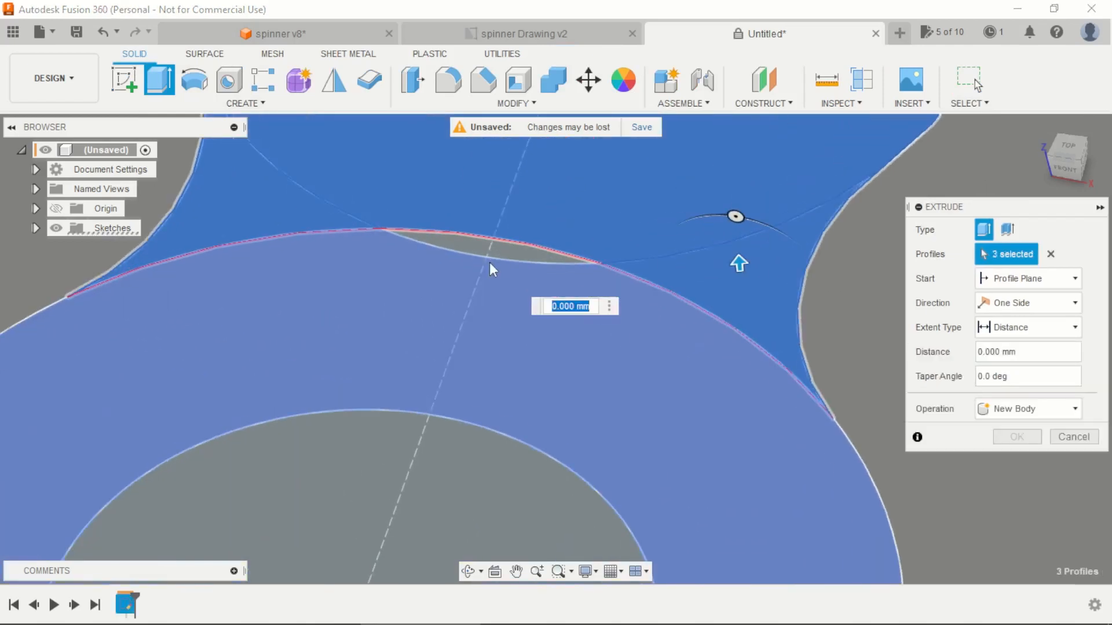
click(496, 255)
scroll(489, 278, down, 4)
click(487, 294)
scroll(507, 271, down, 4)
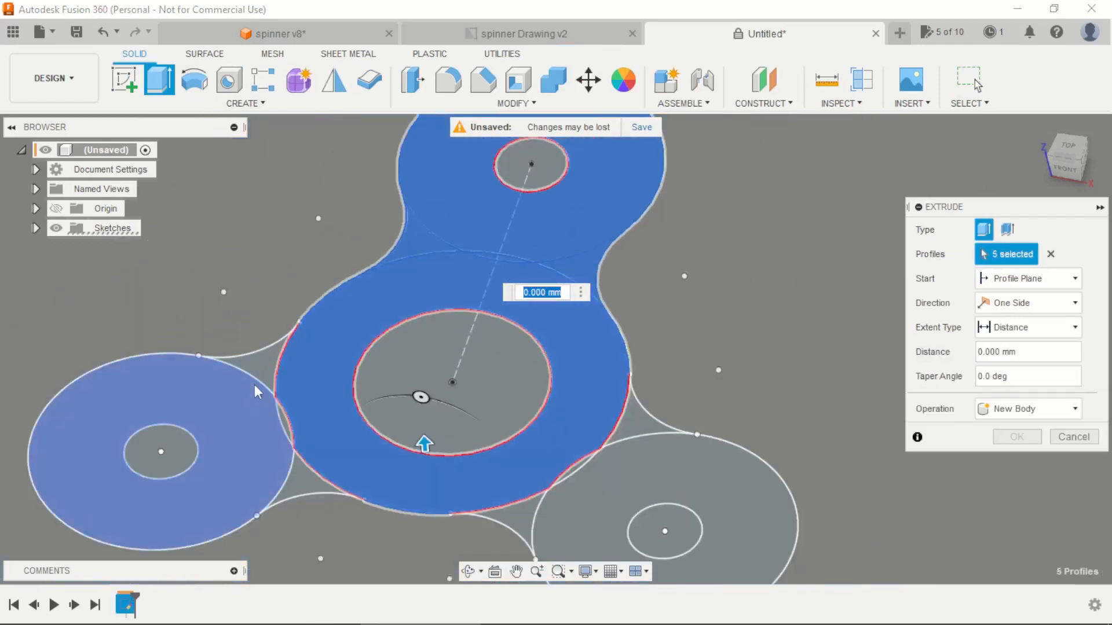
Step: Add the rings, webs and lens-shaped overlaps of the two lower arms to the extrusion profiles, leaving the holes out
click(258, 368)
click(253, 444)
scroll(269, 440, up, 6)
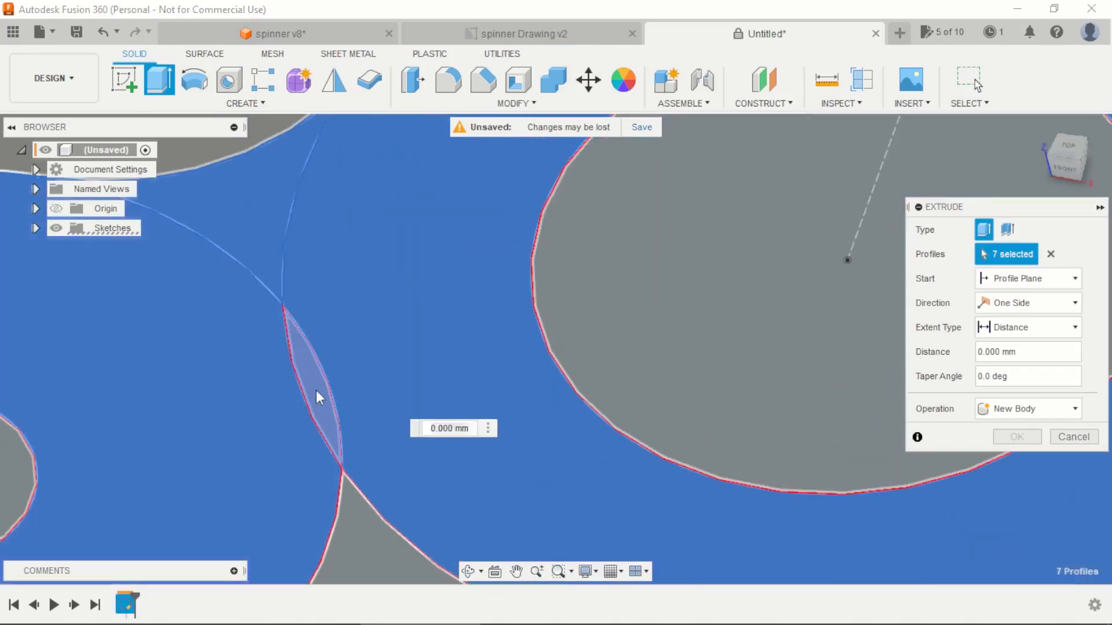
click(316, 394)
scroll(346, 365, down, 4)
scroll(365, 348, down, 3)
click(364, 430)
click(608, 475)
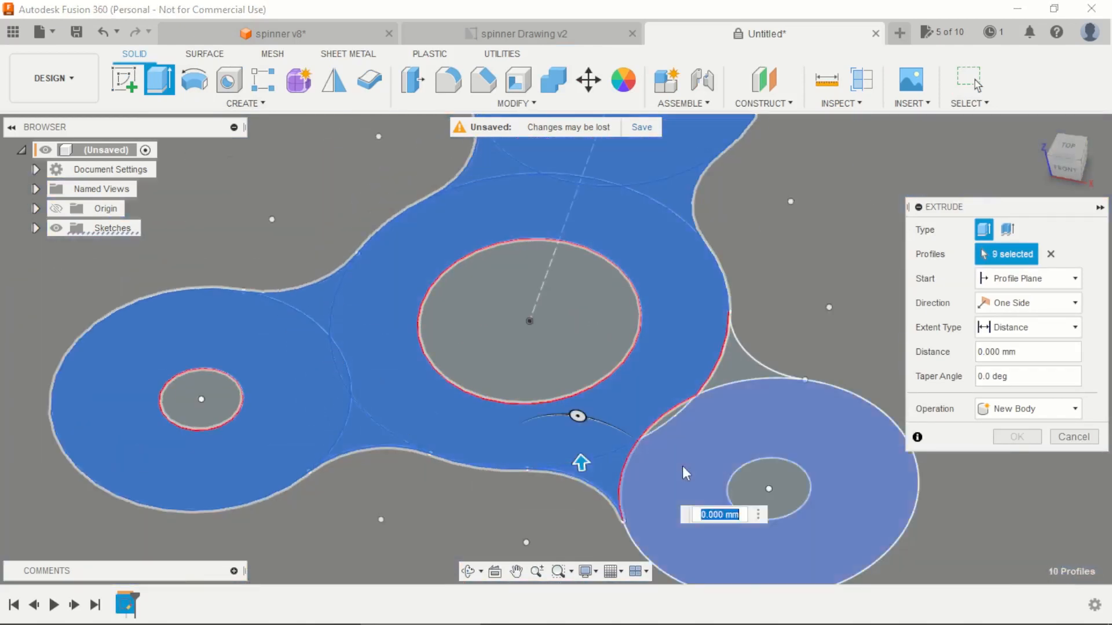
scroll(681, 458, up, 5)
click(658, 380)
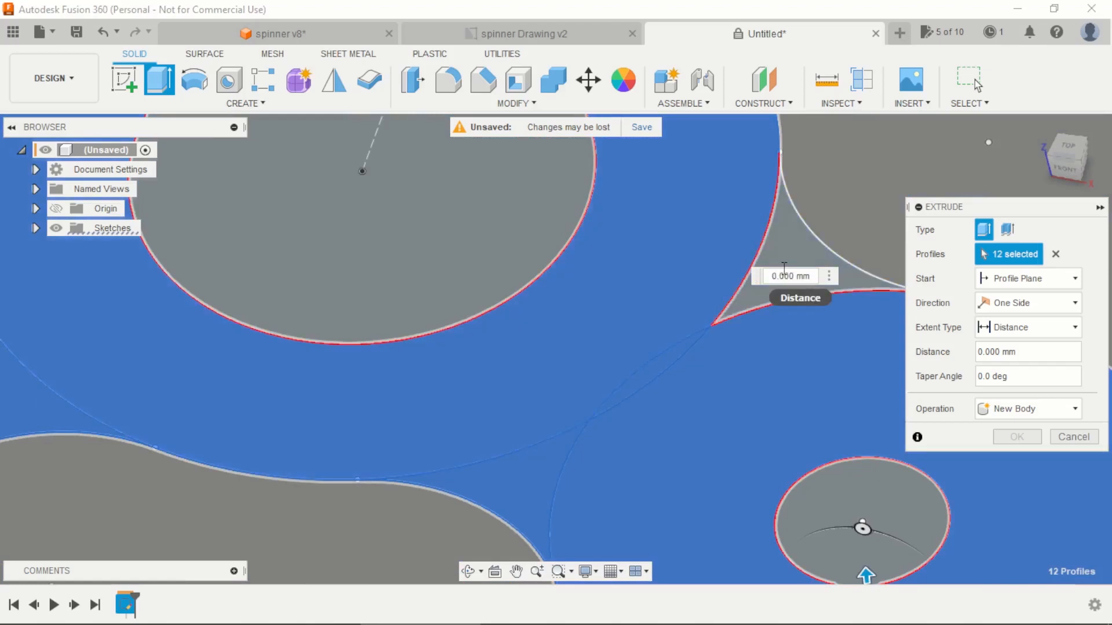
click(791, 258)
scroll(497, 342, down, 4)
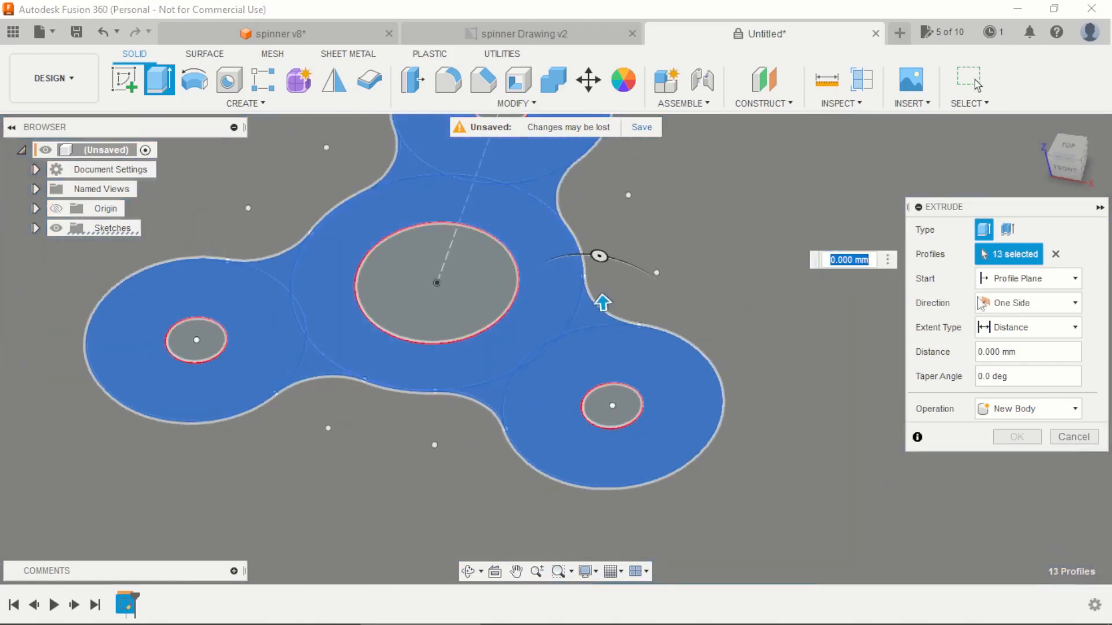
Step: Extrude the selected profiles symmetrically as a new body, with a whole-length distance of 7 mm
click(980, 303)
click(1022, 359)
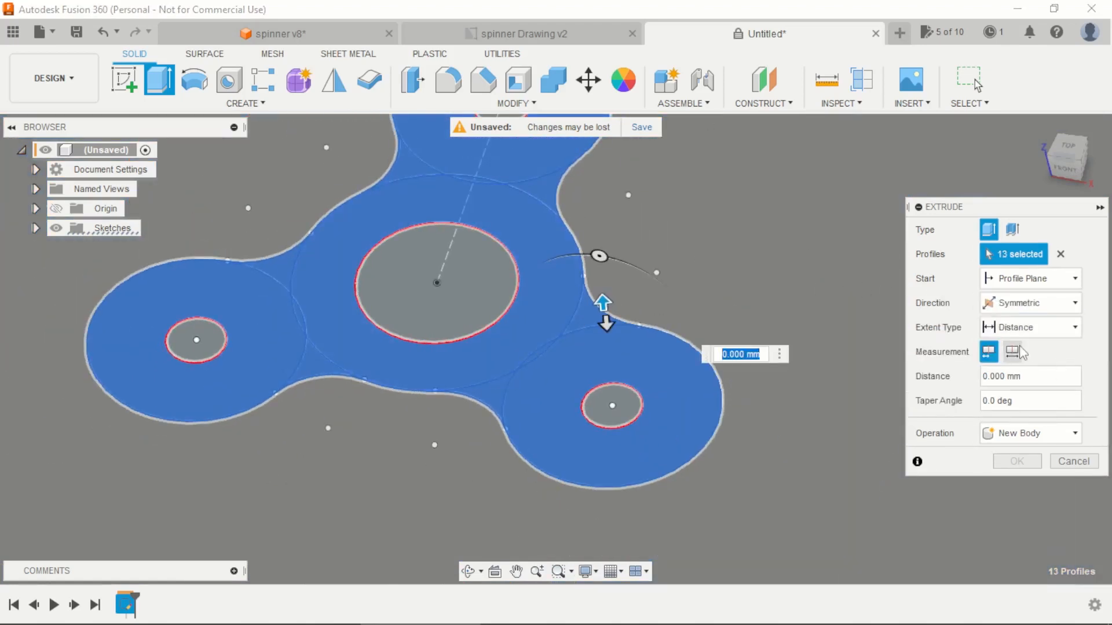
click(1021, 353)
click(985, 380)
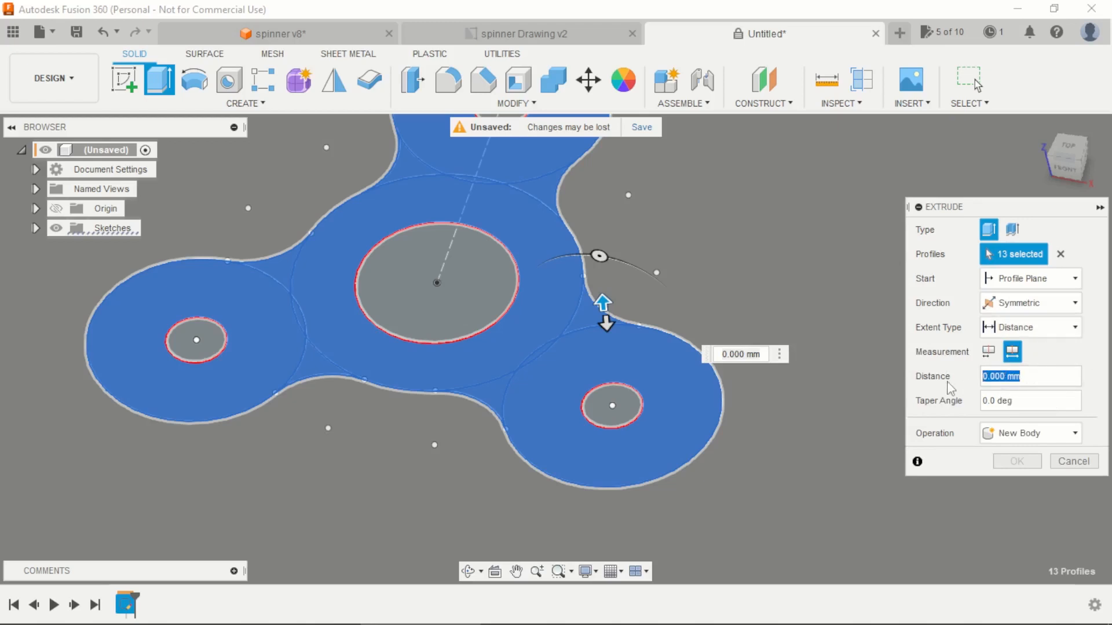
text(7)
key(Return)
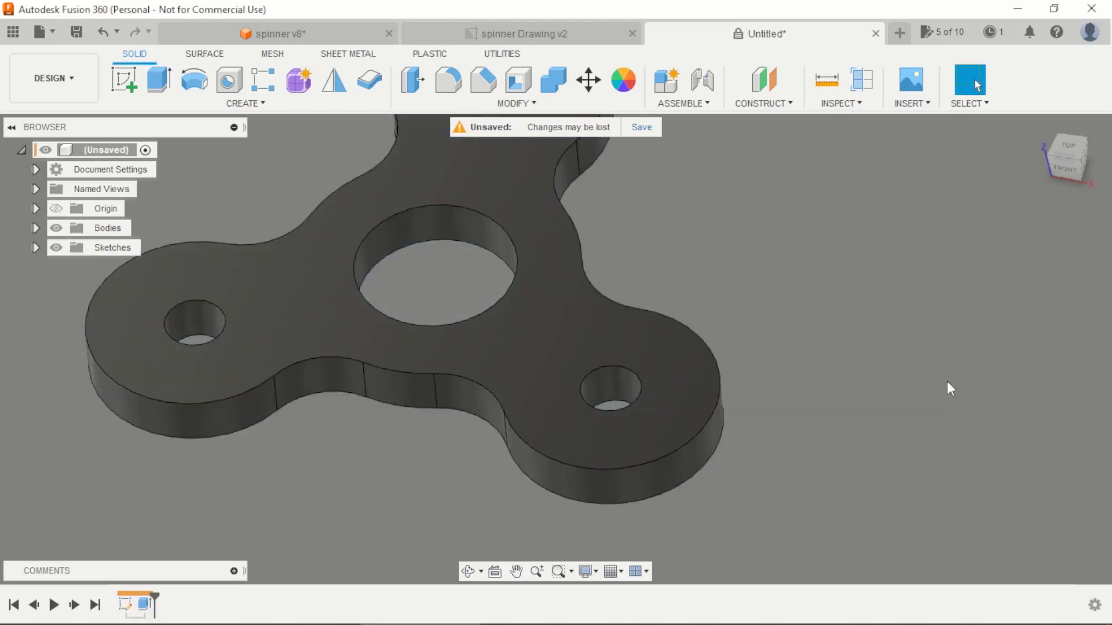
Step: Create a sketch on the spinner's top face and project the whole body into it using the Bodies selection filter
scroll(803, 354, down, 3)
shift+middle_drag(804, 395, 813, 360)
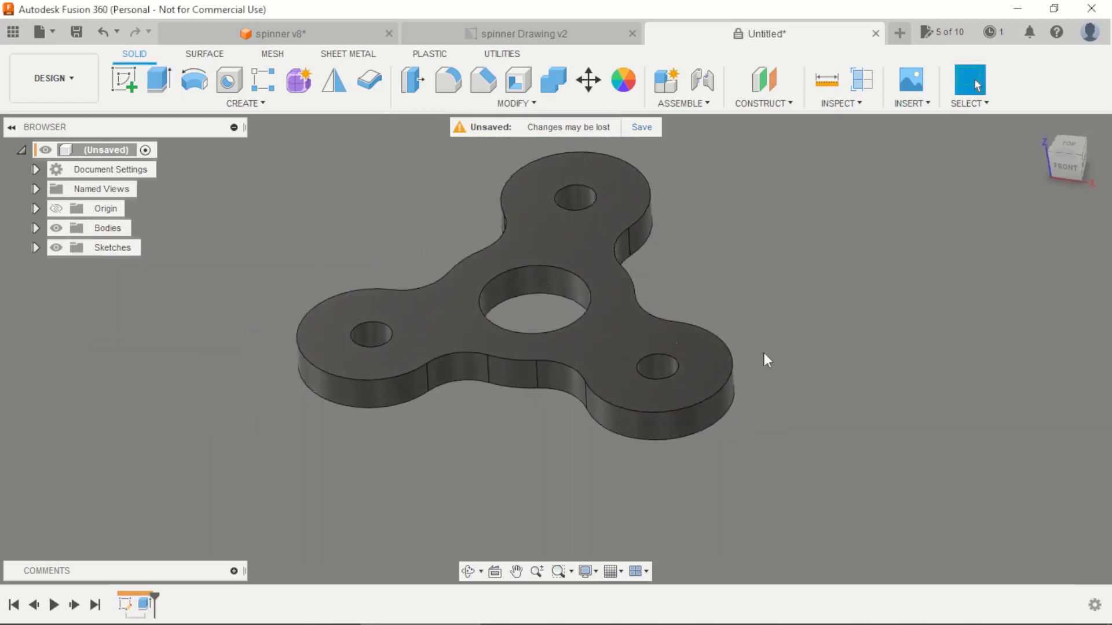
scroll(660, 263, down, 3)
scroll(653, 255, up, 2)
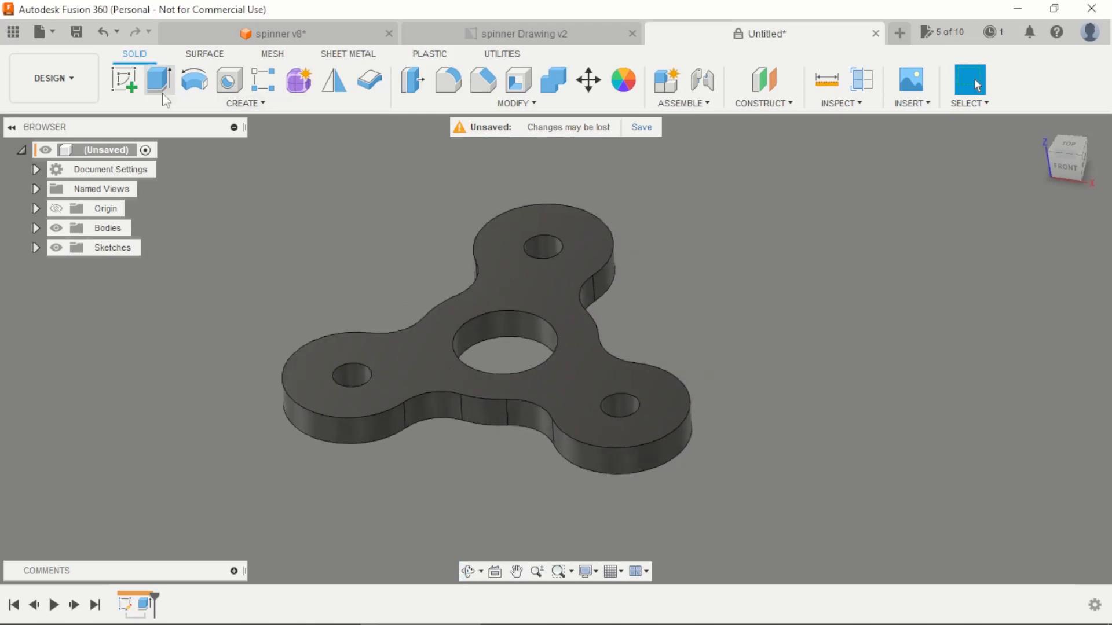
click(133, 85)
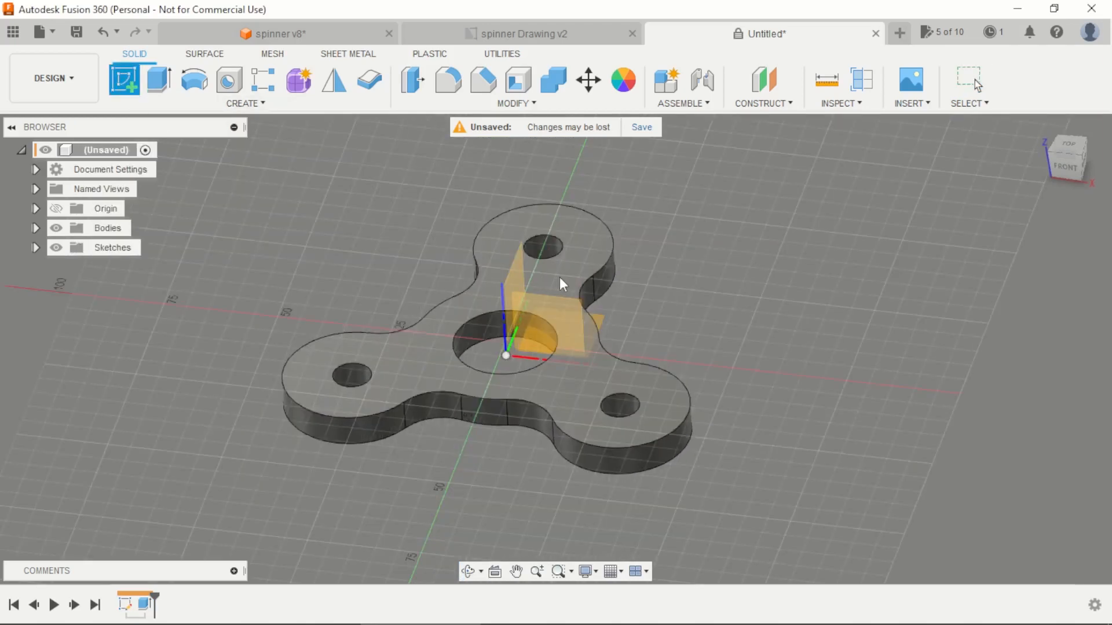
click(561, 282)
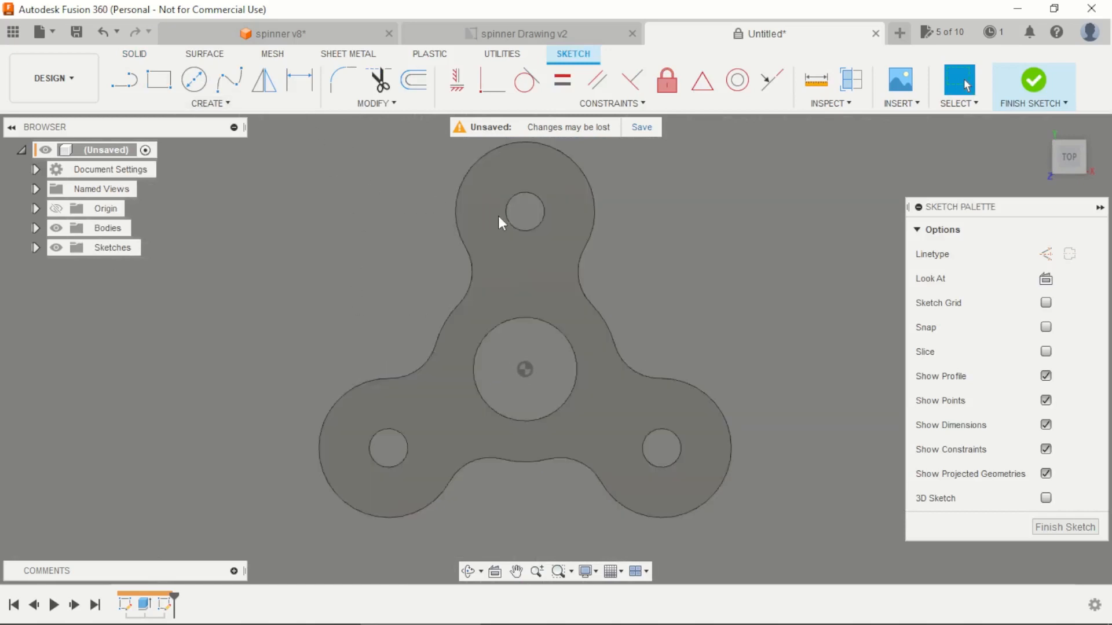
key(p)
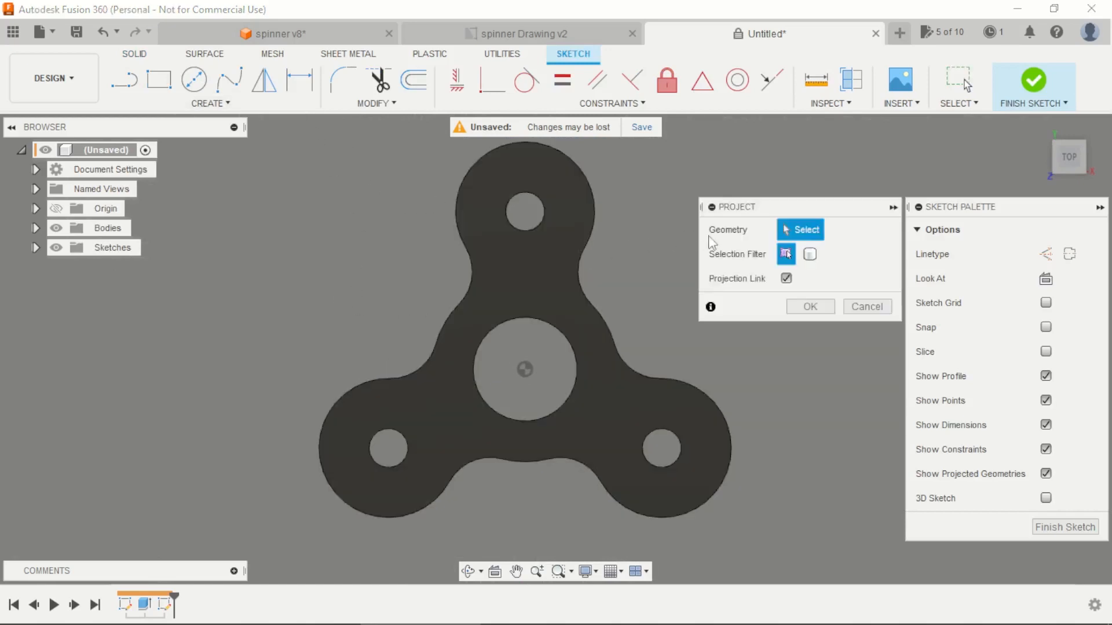
click(810, 255)
click(577, 269)
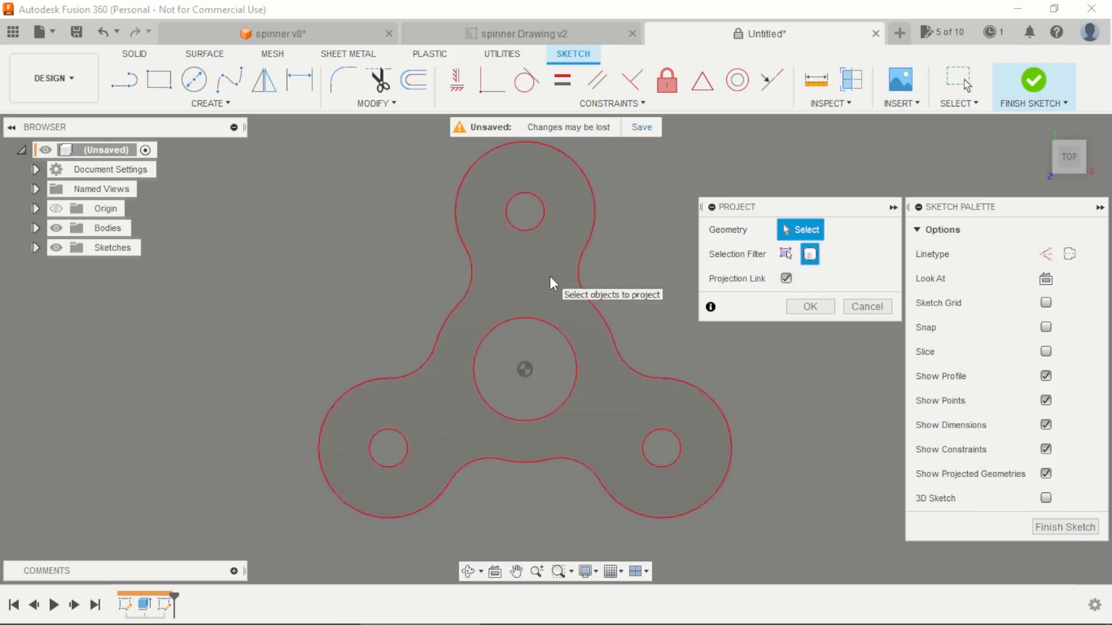
click(550, 277)
click(810, 306)
Step: Offset the projected outer contour of the spinner inward by 3 mm
click(406, 81)
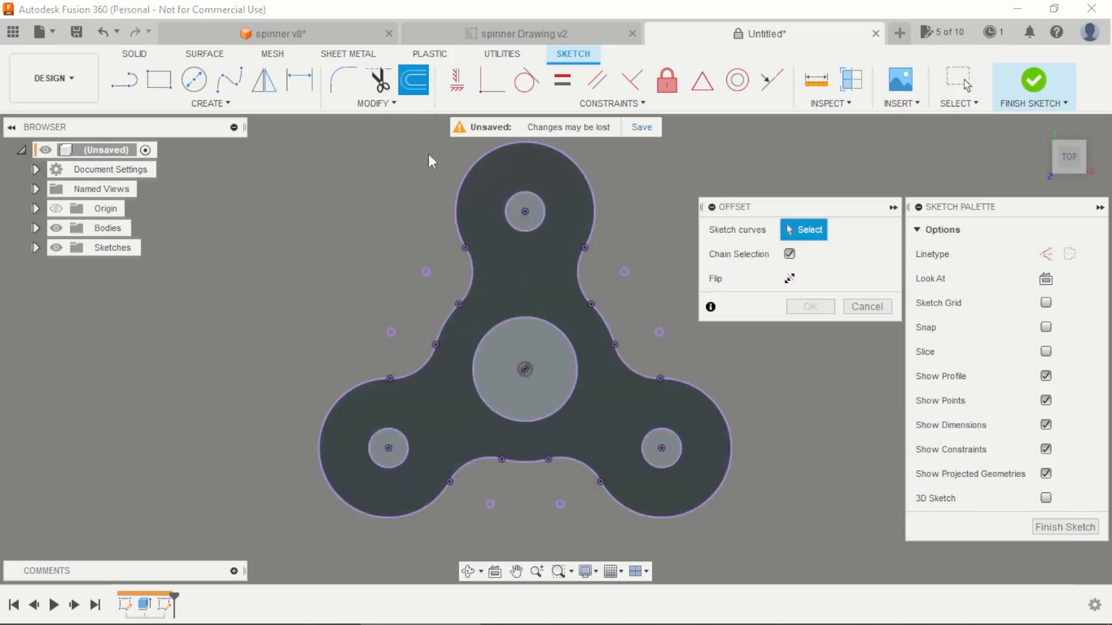
click(472, 172)
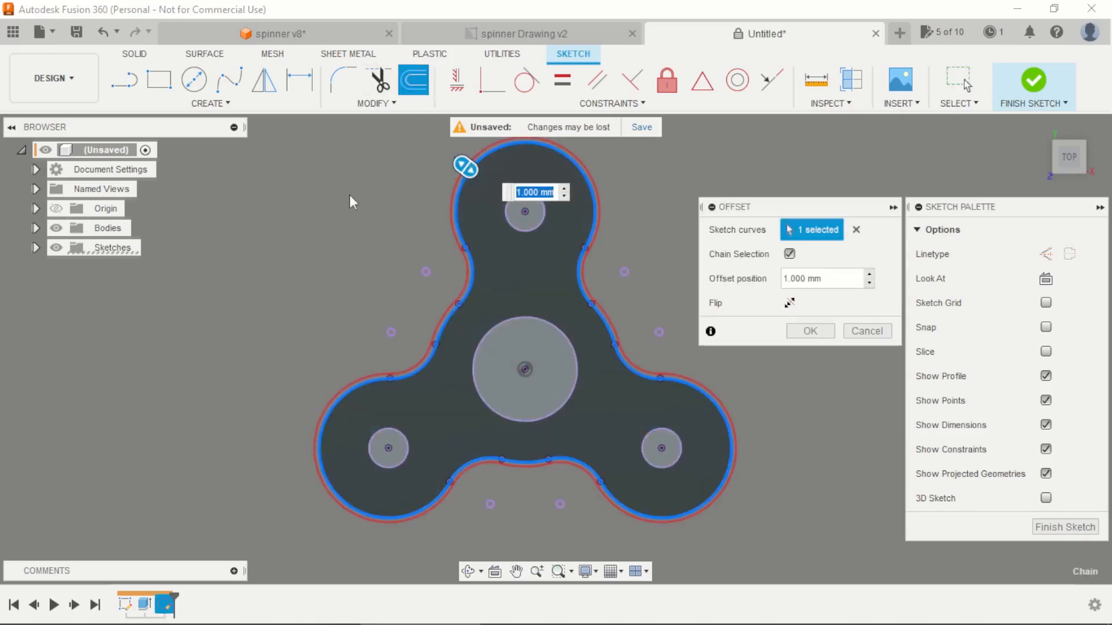
text(-5)
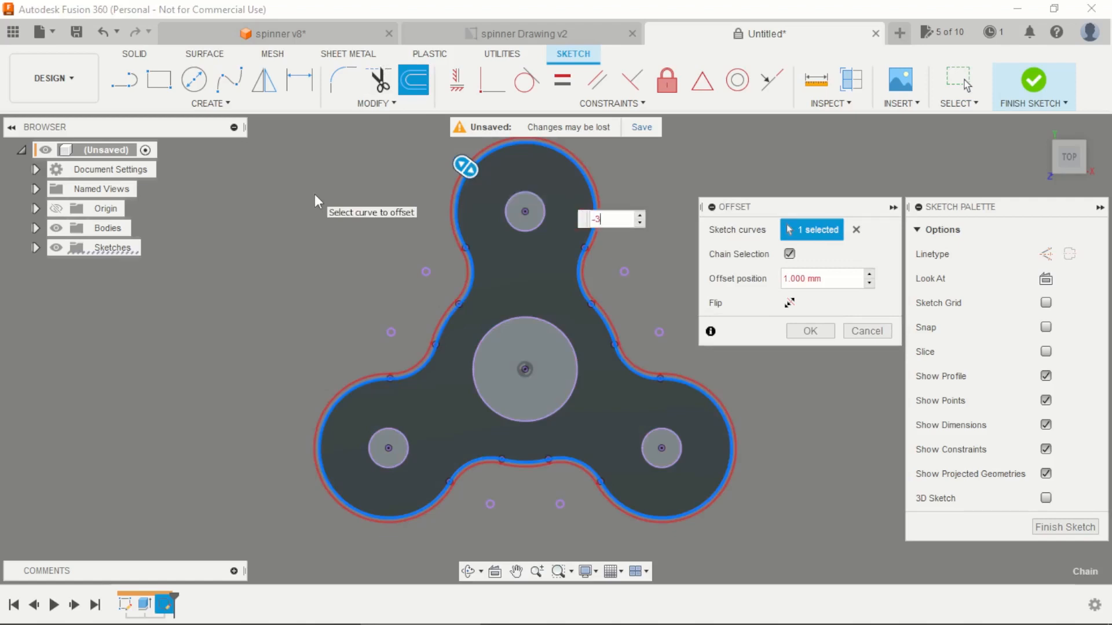
key(Return)
scroll(408, 238, up, 1)
scroll(407, 238, up, 1)
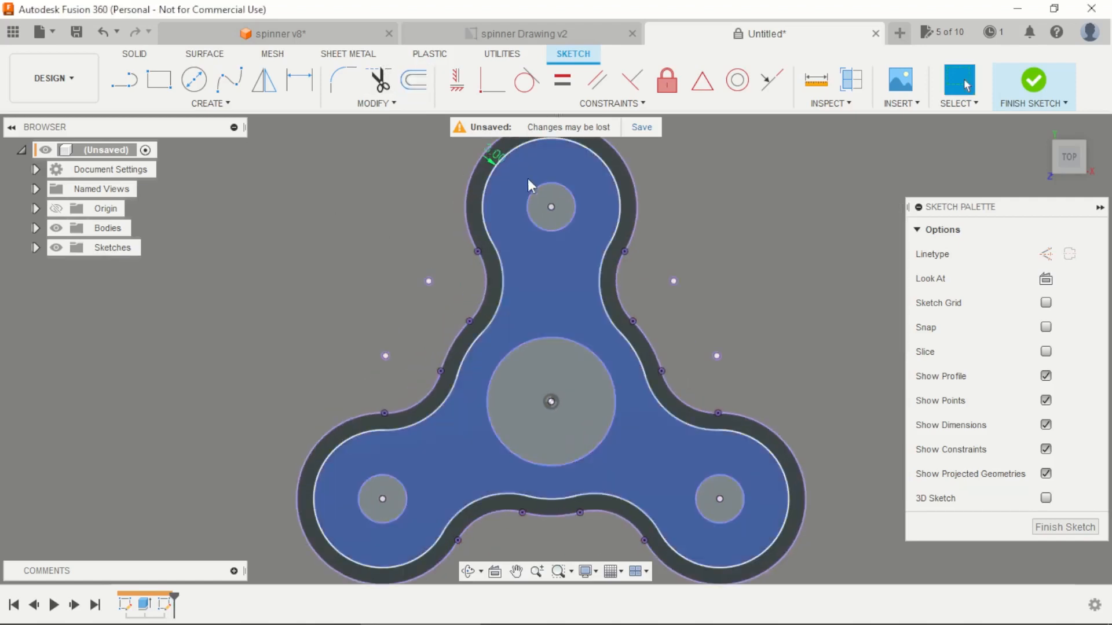
Step: Offset the upper arm's hole outward by 3 mm
key(o)
click(575, 226)
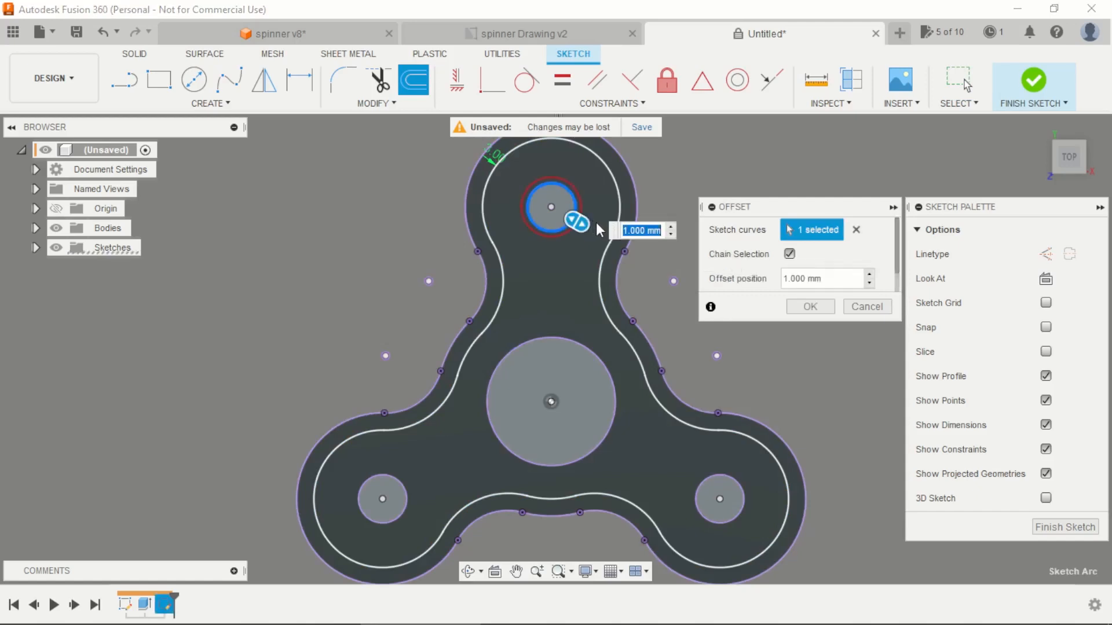
text(3)
key(Return)
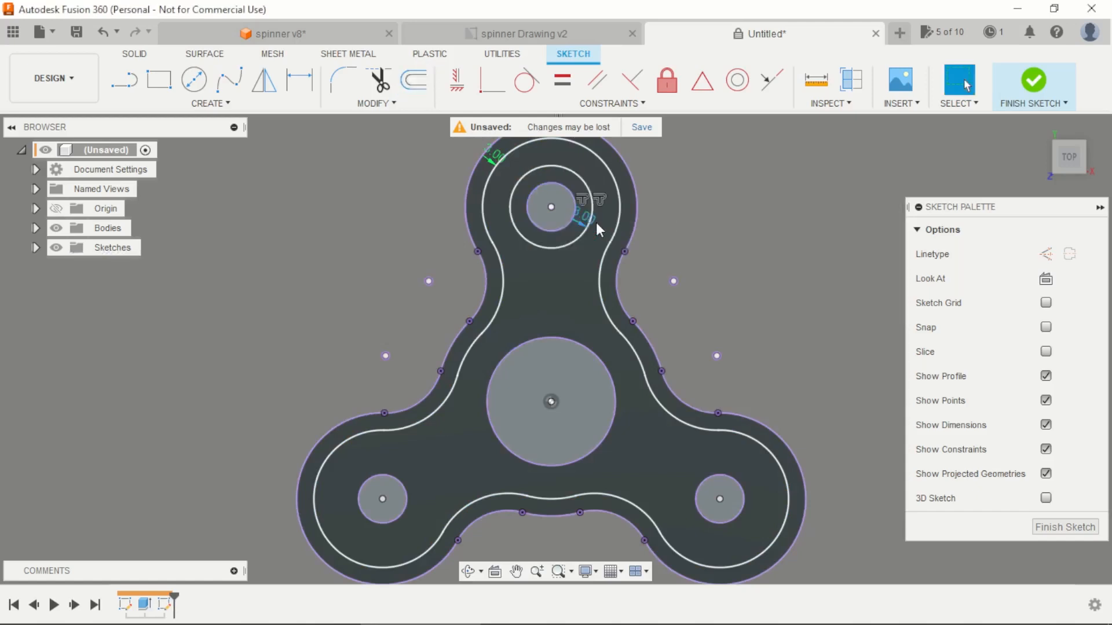
Step: Offset the central bearing hole outward by 3 mm
key(o)
click(572, 337)
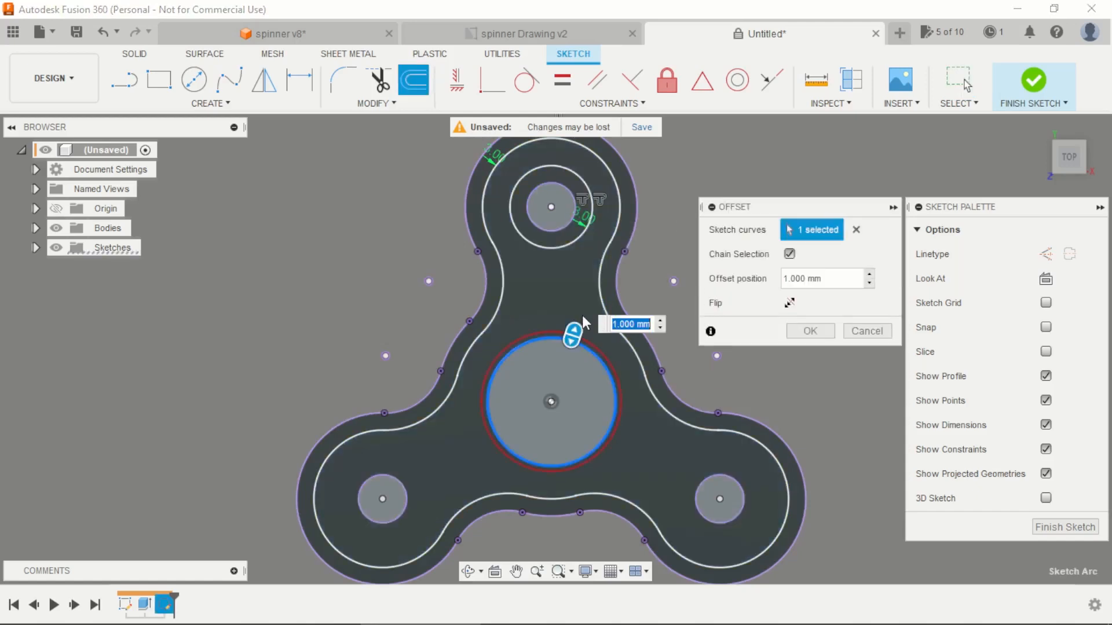
key(Return)
scroll(582, 315, down, 2)
scroll(643, 446, up, 2)
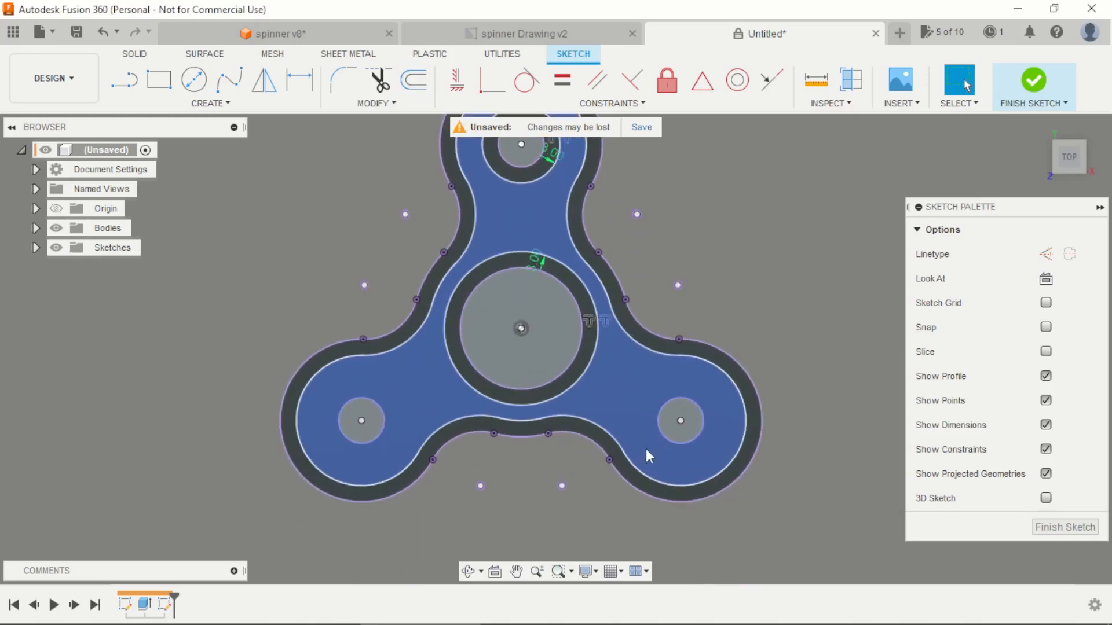
Step: Offset the holes of the two lower arms outward by 3 mm each and finish the sketch
key(o)
click(658, 428)
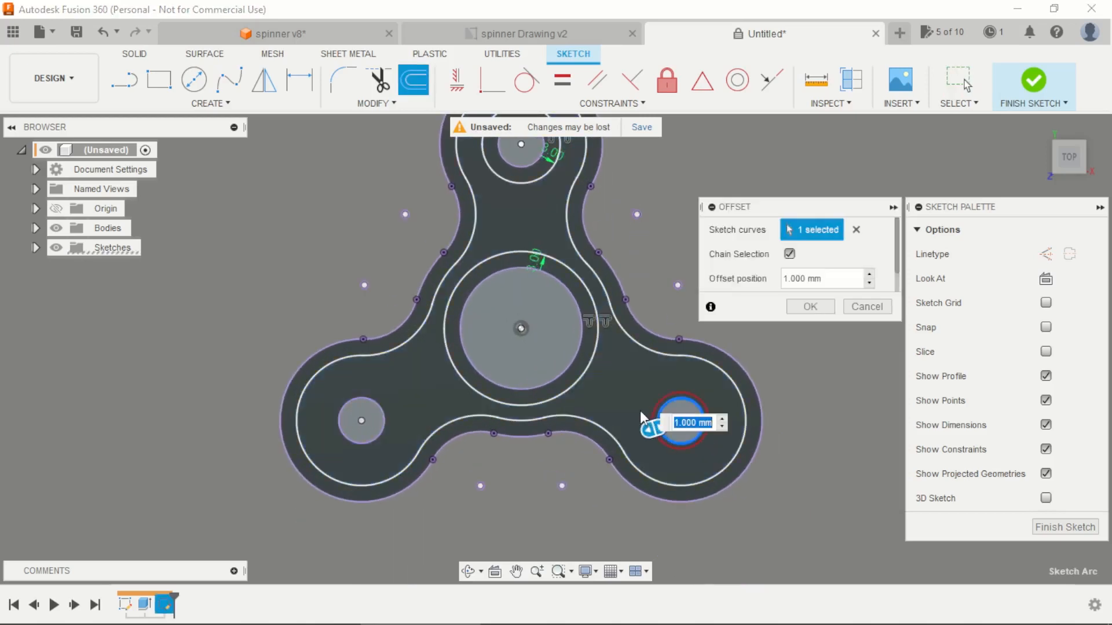
key(Return)
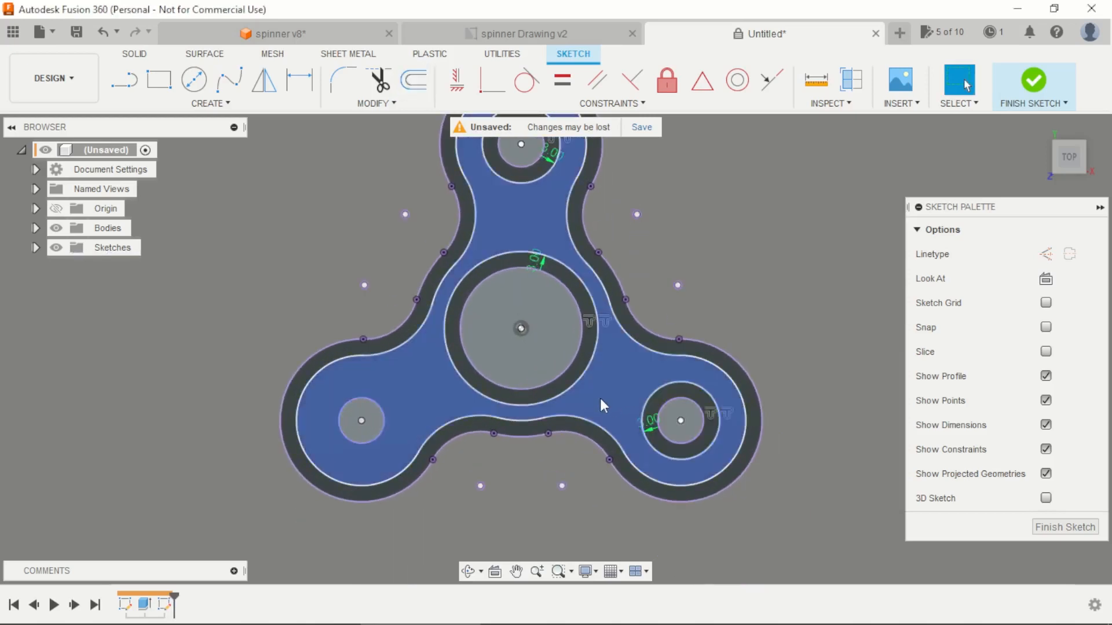
key(o)
click(383, 416)
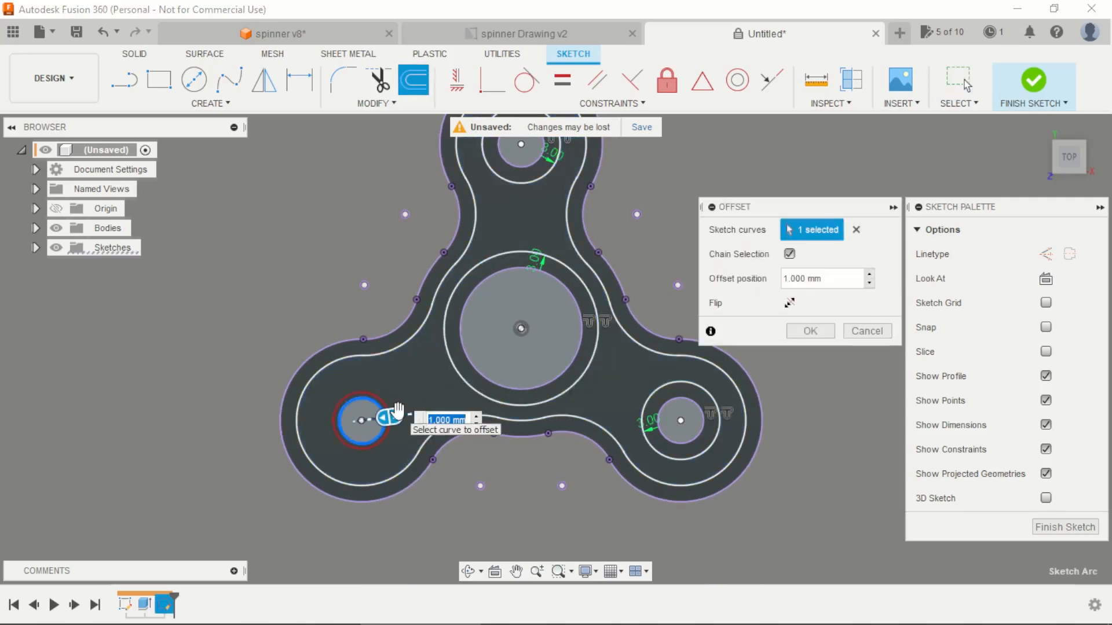
key(Return)
scroll(371, 283, down, 1)
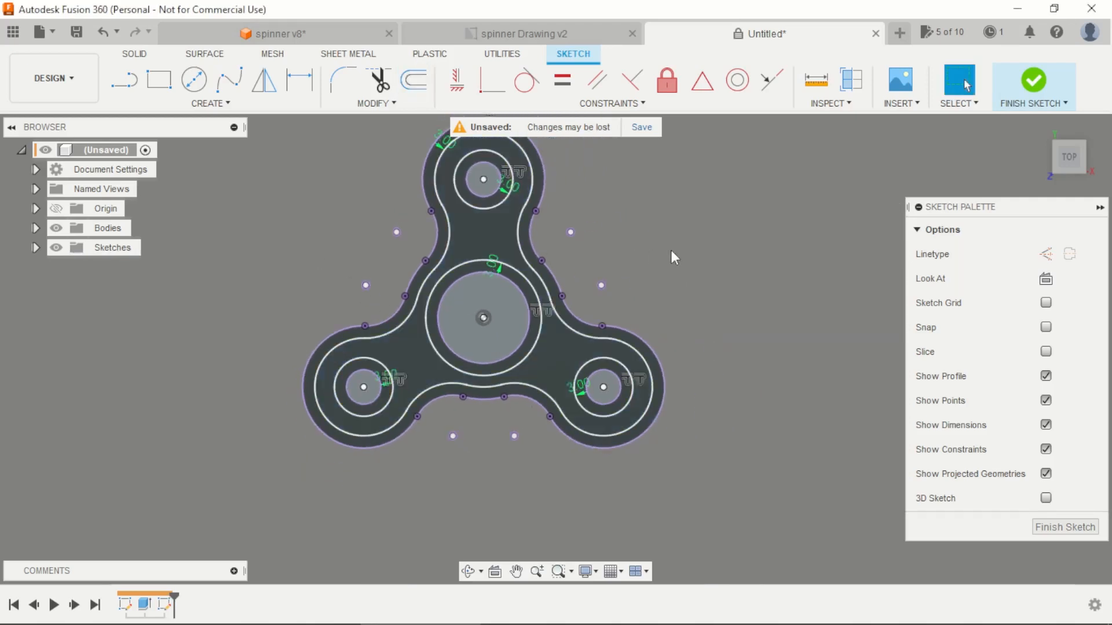
scroll(660, 260, down, 3)
shift+middle_drag(650, 243, 582, 168)
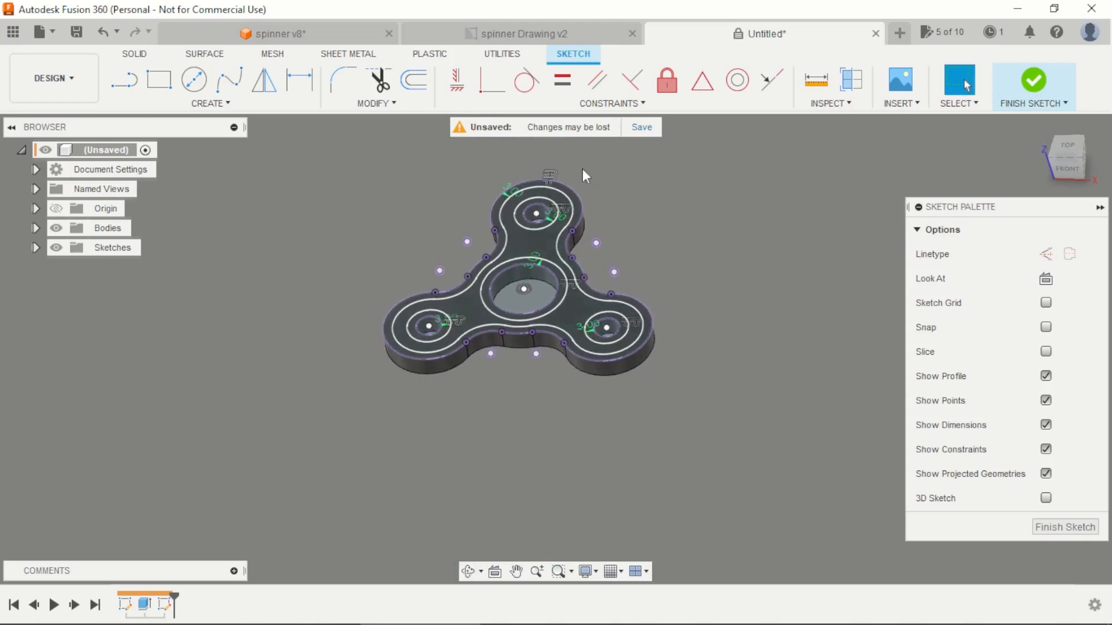
scroll(582, 169, up, 2)
click(1034, 81)
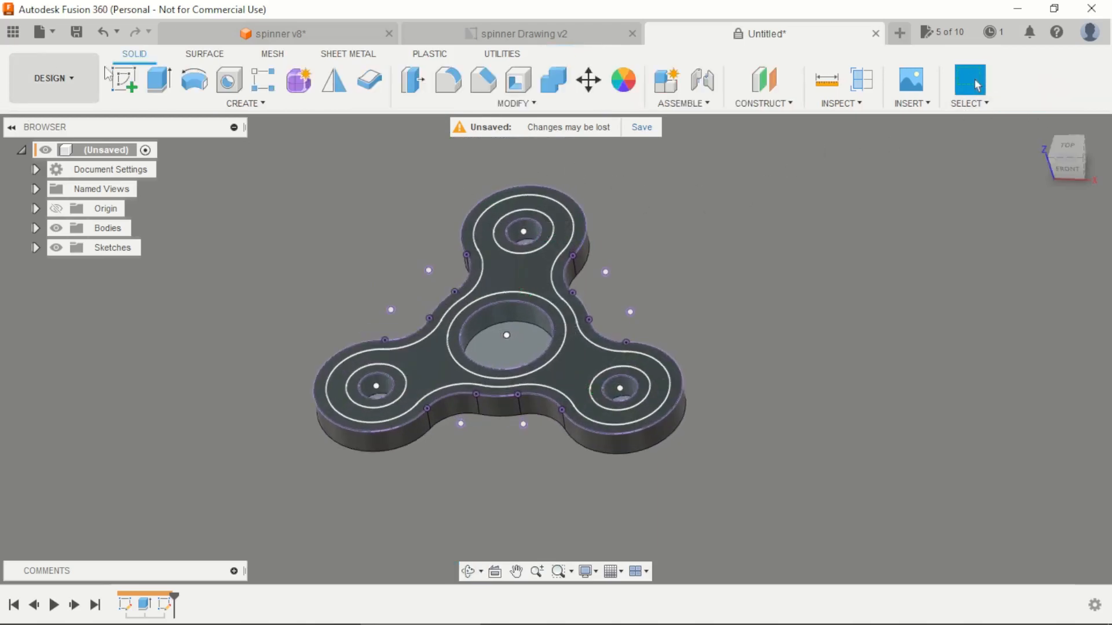
Step: Extrude the spinner-shaped profile between the offset contours by -1 mm to recess the top face
click(159, 80)
click(498, 256)
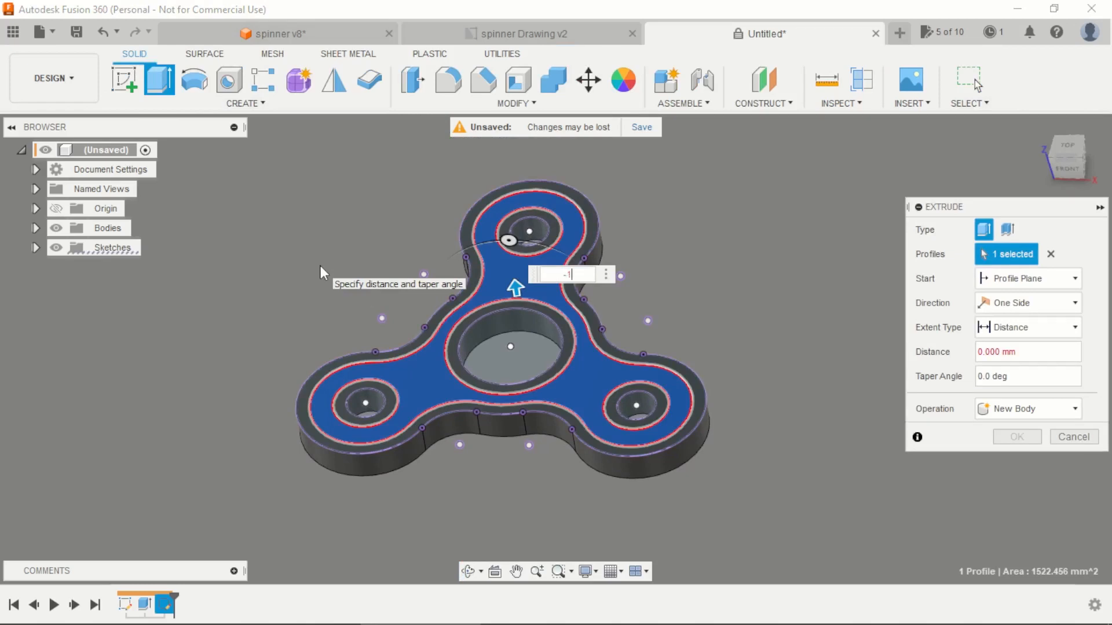
key(Return)
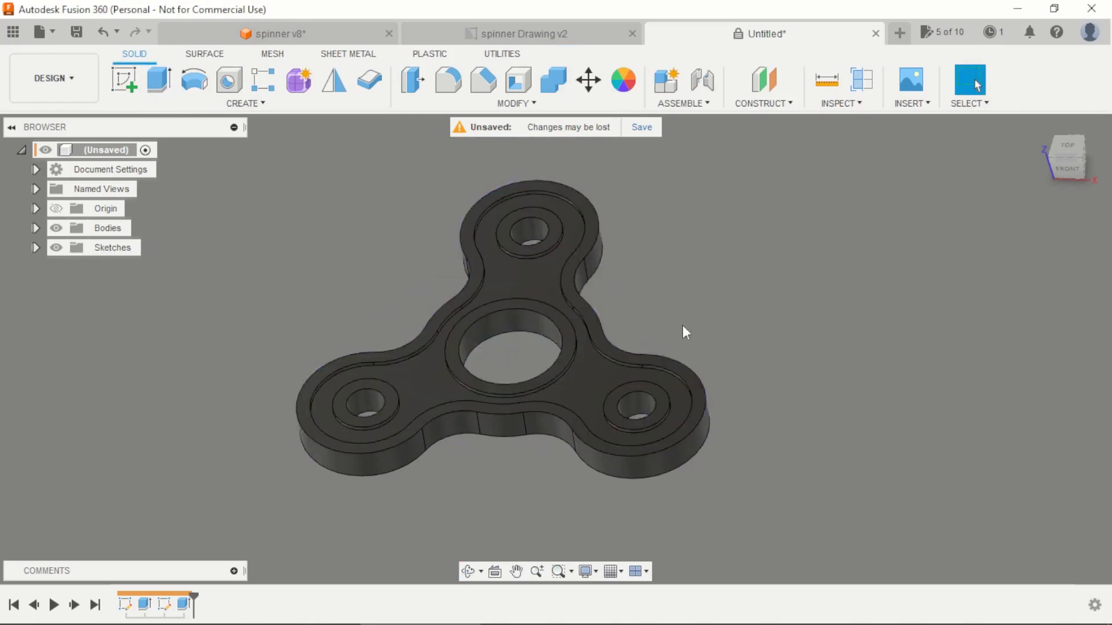
Step: Mirror the recess cut as a feature across the horizontal origin plane to the spinner's underside
click(334, 80)
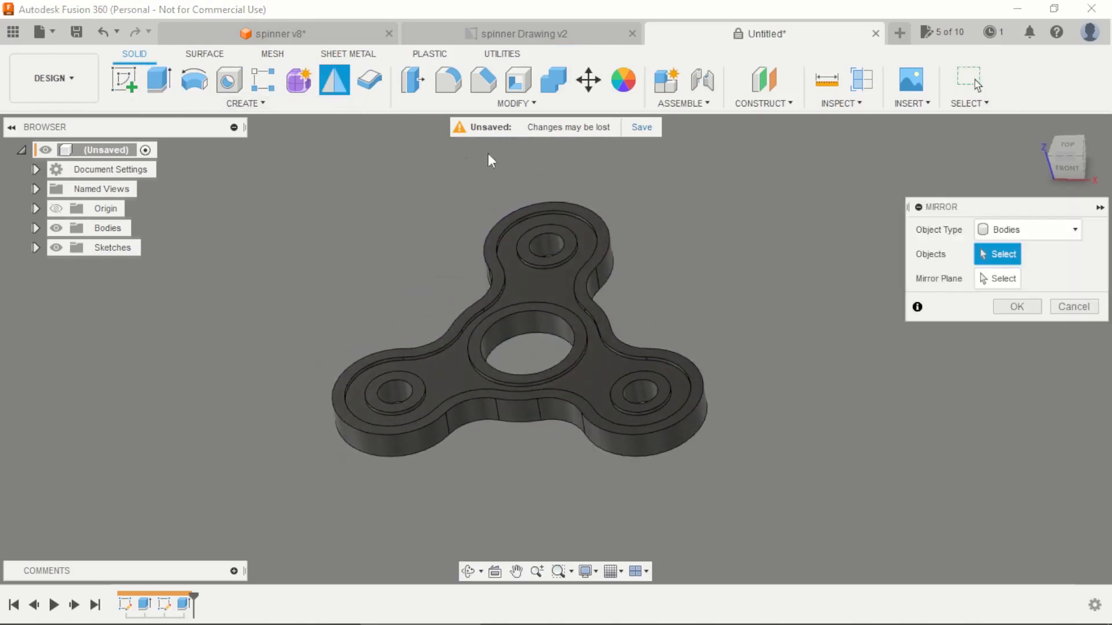
click(1015, 233)
click(991, 285)
click(184, 604)
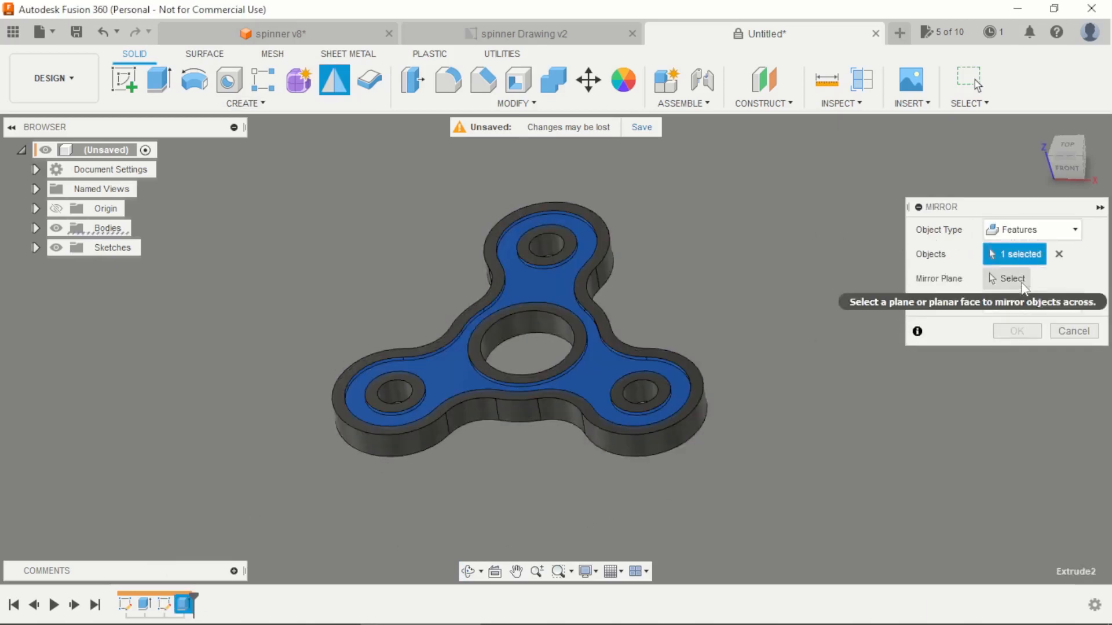
click(1012, 279)
shift+middle_drag(588, 328, 639, 328)
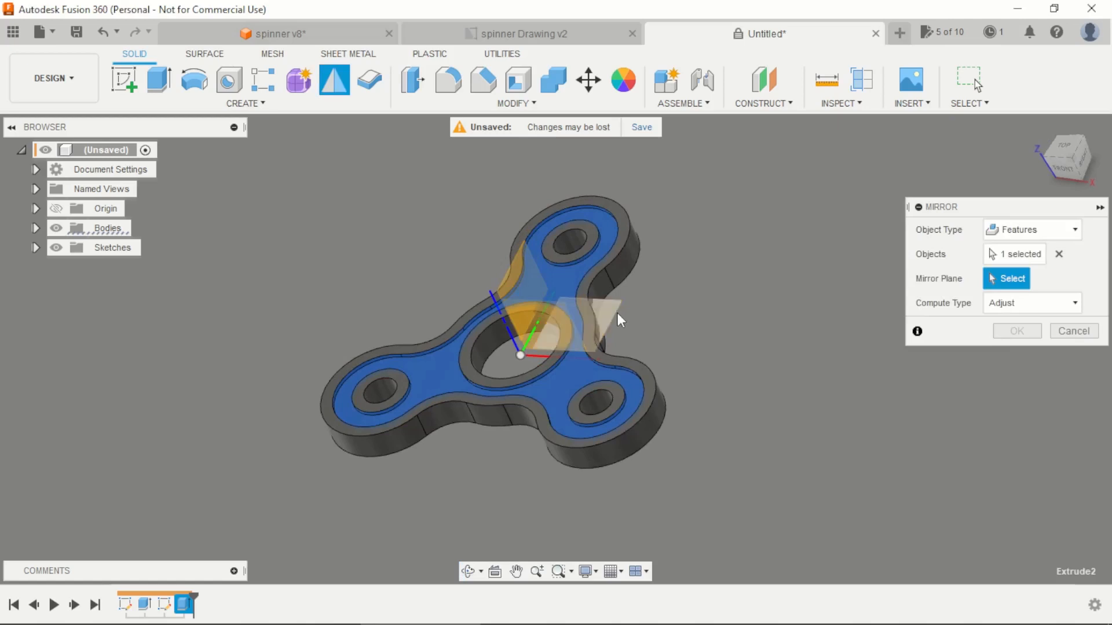
click(620, 320)
click(1024, 334)
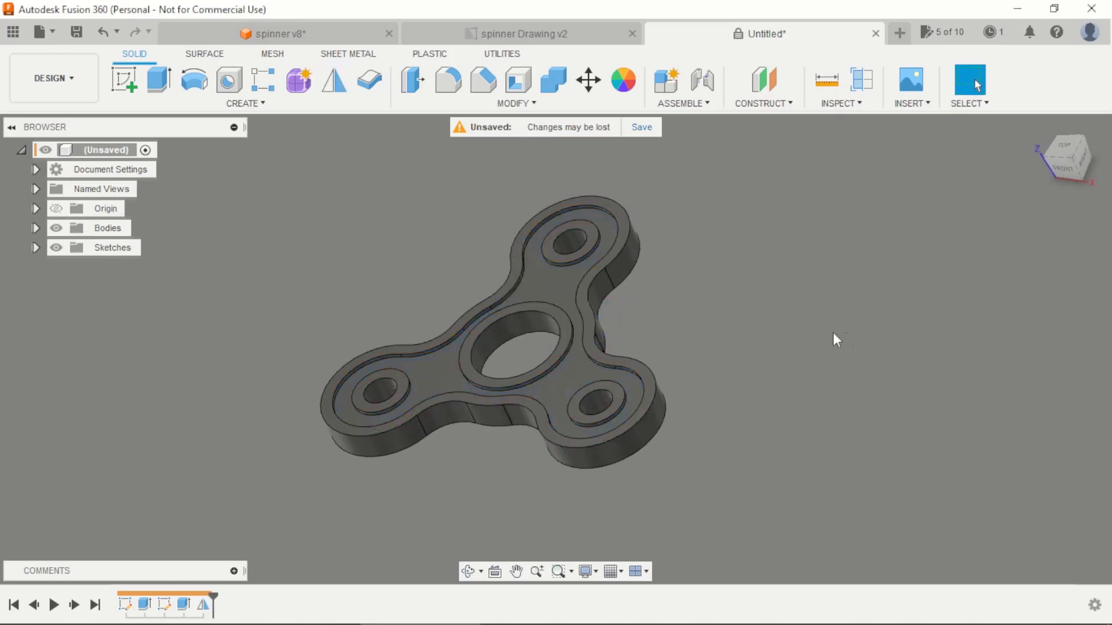
Step: Create a sketch on the recessed top face and project that face into it using the Specified Entities selection filter
shift+middle_drag(834, 338, 813, 362)
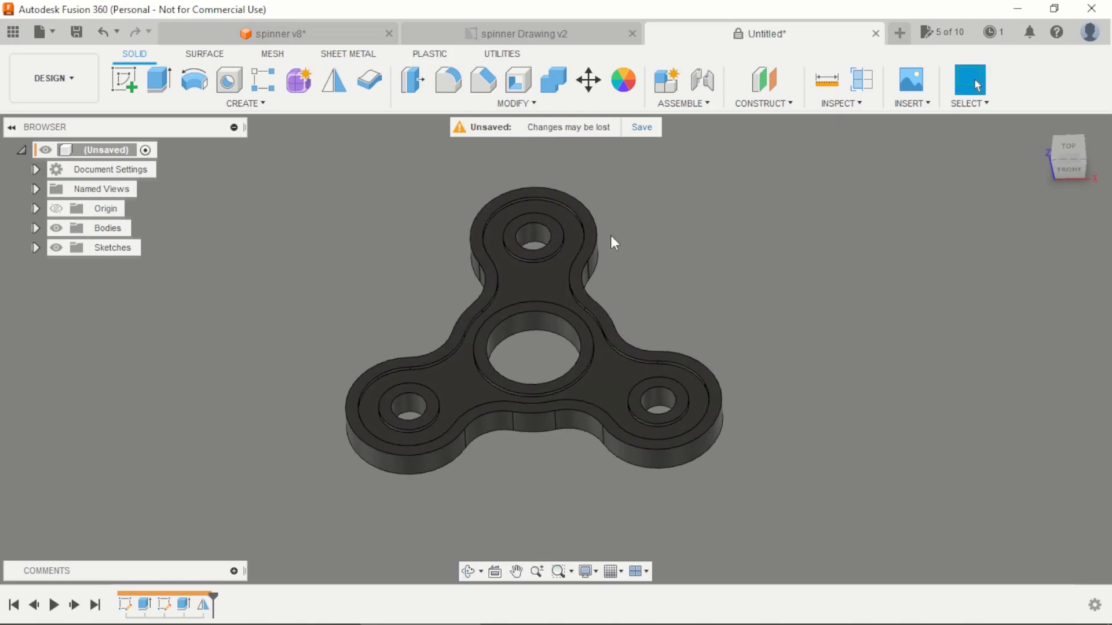
click(124, 80)
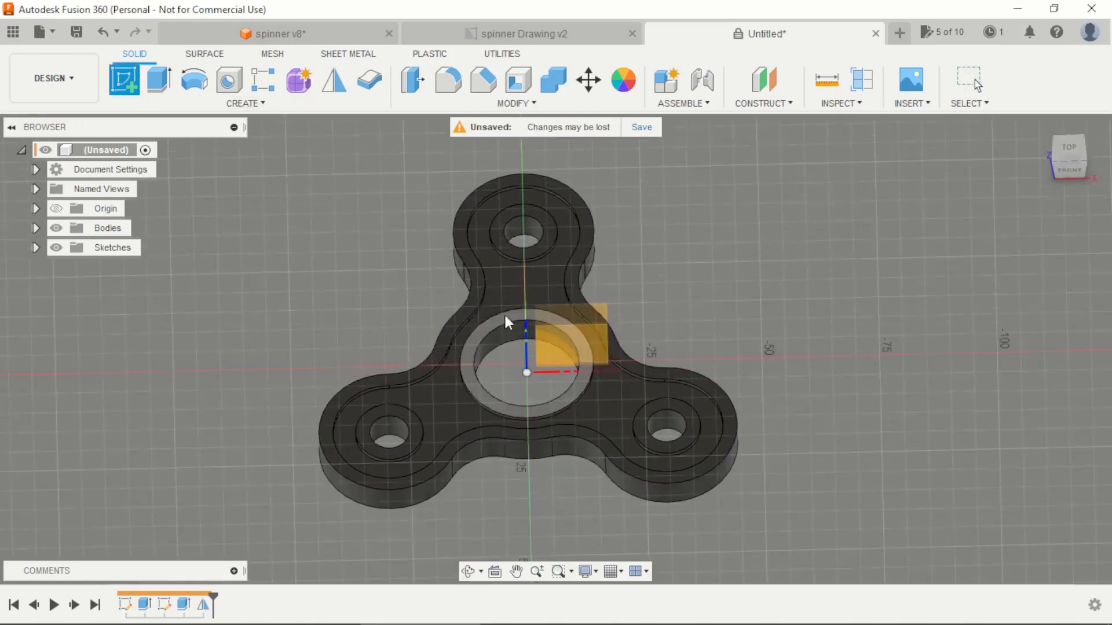
click(531, 293)
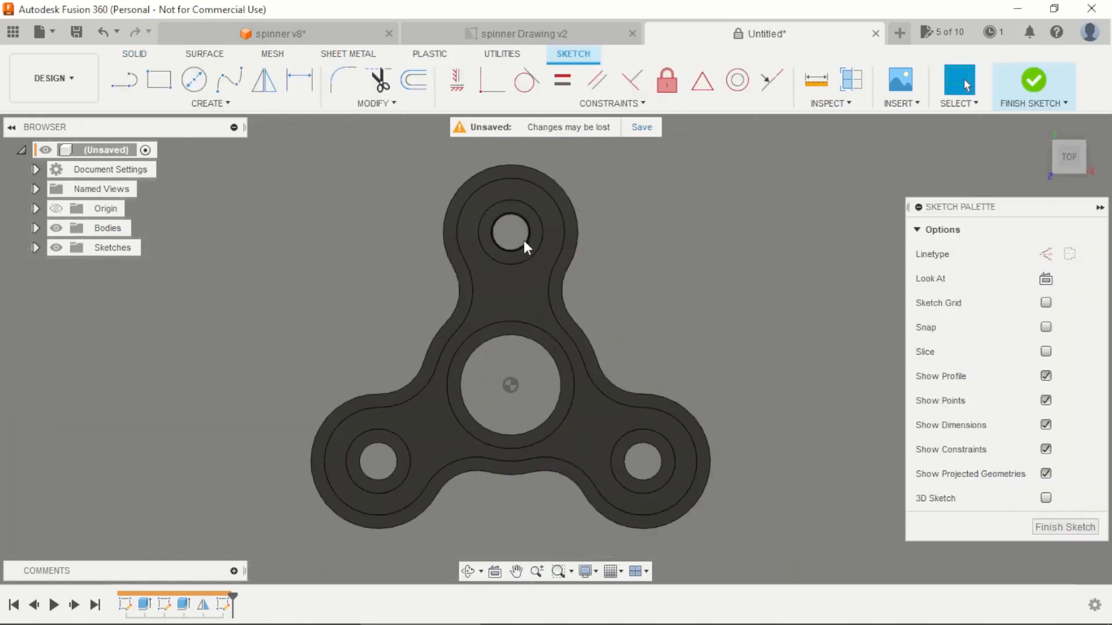
key(p)
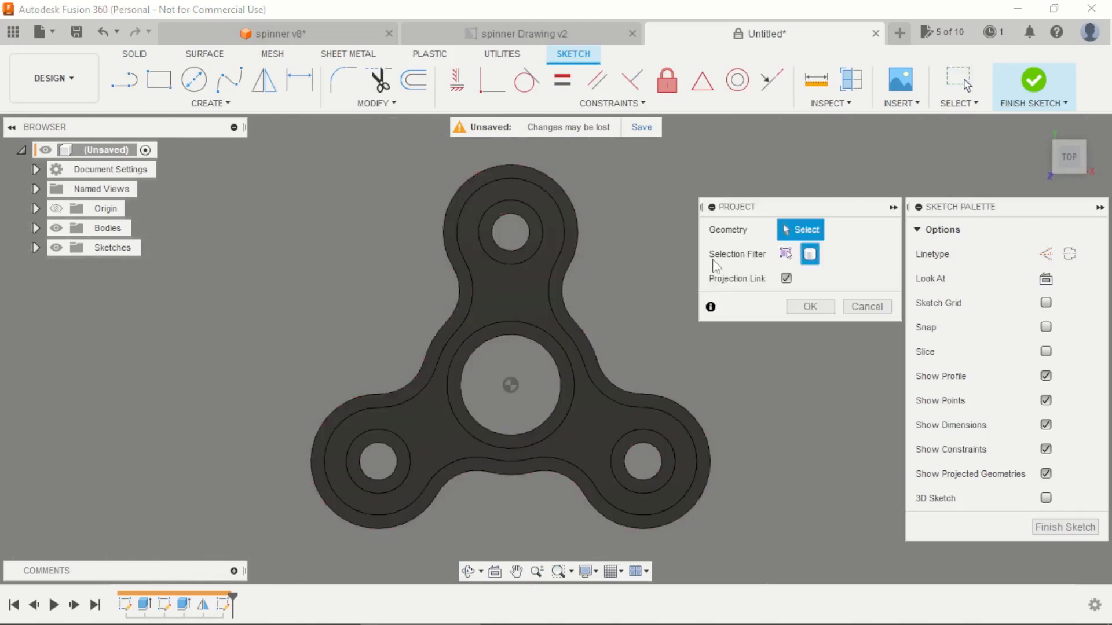
click(784, 255)
click(514, 290)
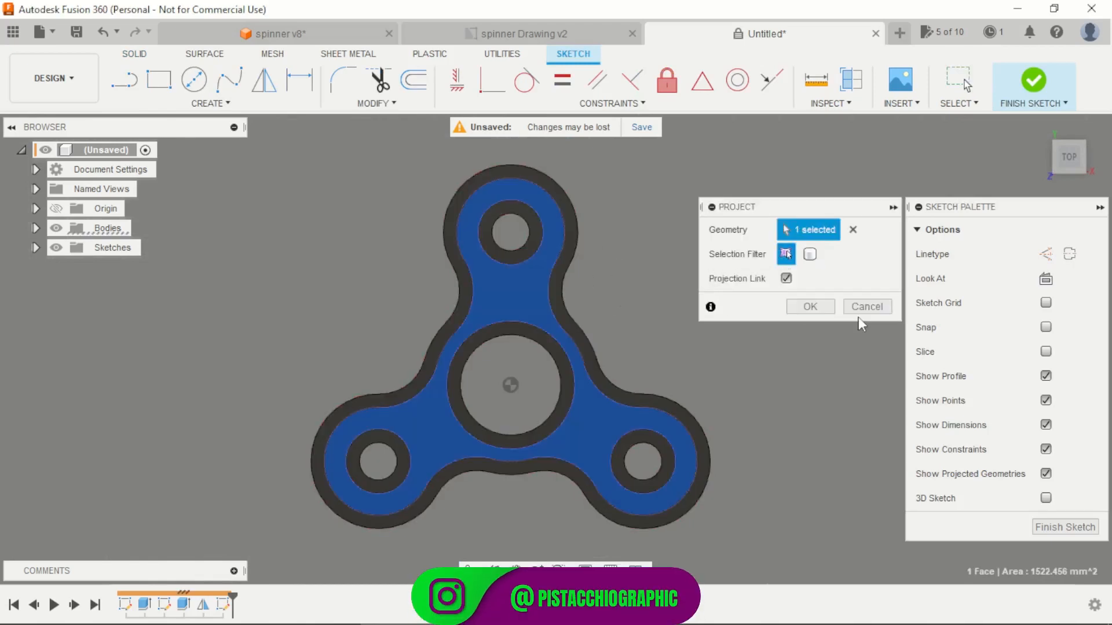
click(811, 307)
Step: Offset the projected circle around the upper arm's hole outward by 3 mm
scroll(620, 212, up, 1)
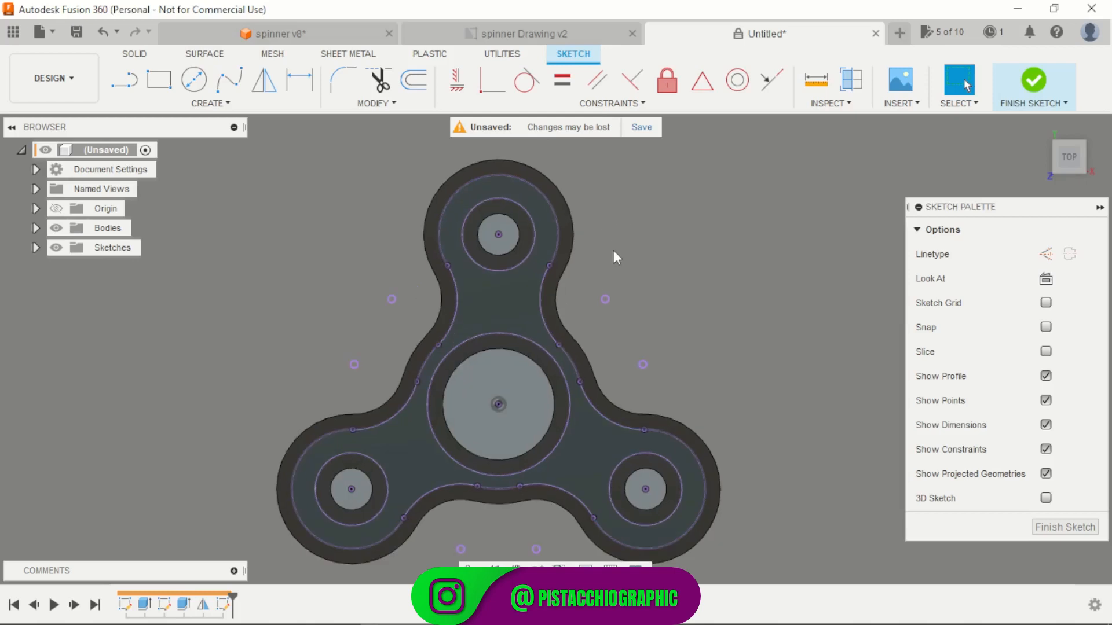
key(o)
click(515, 268)
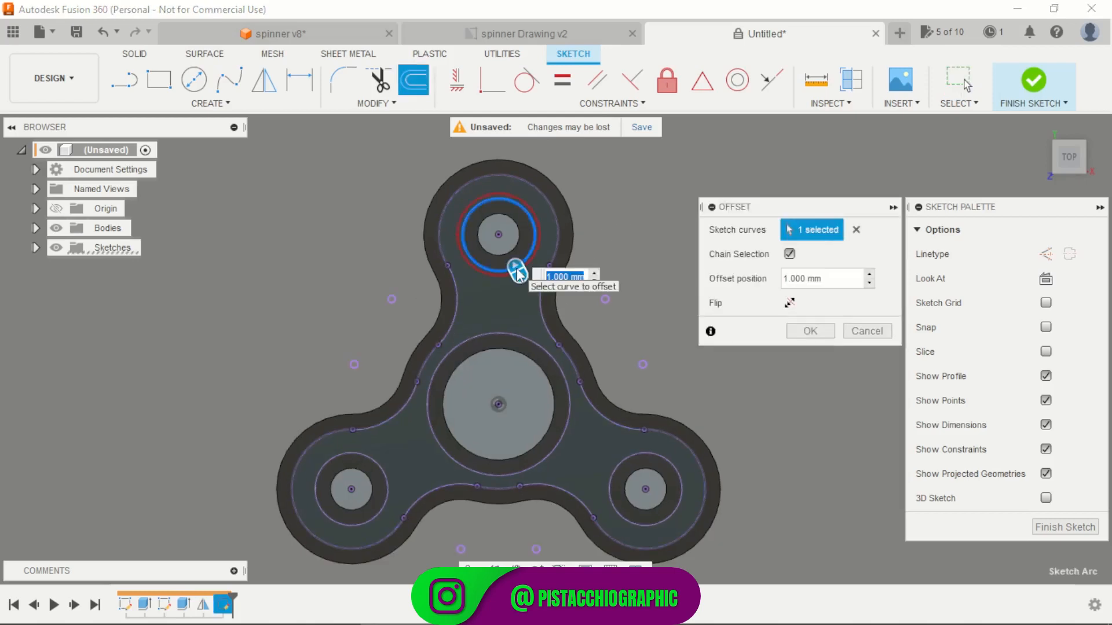
text(3)
key(Return)
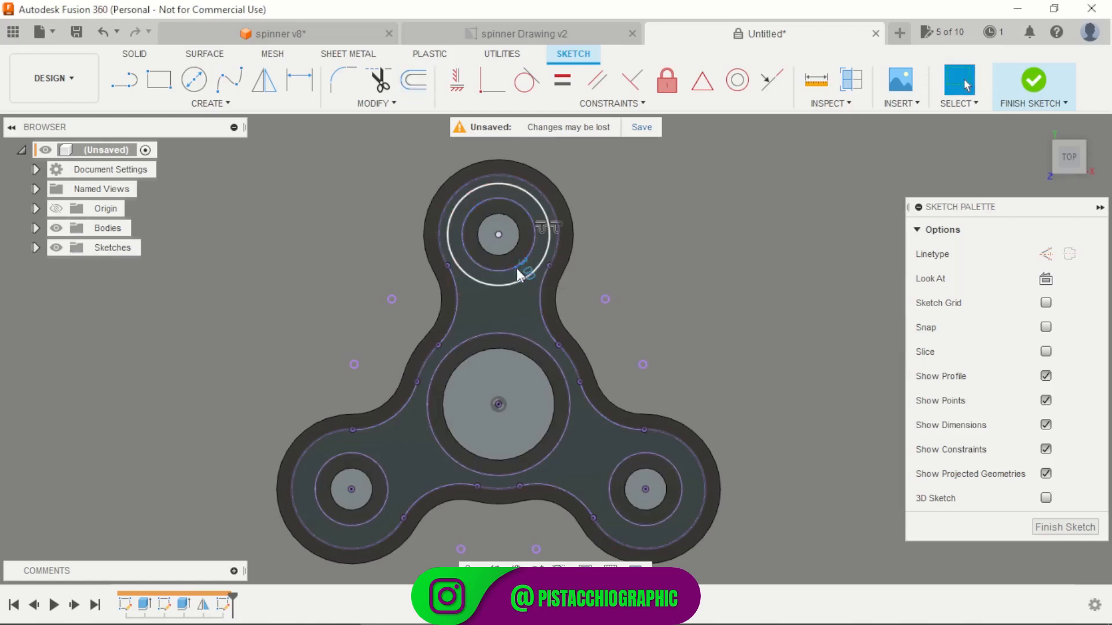
Step: Offset the projected outer contour of the recess inward by 3 mm
scroll(516, 267, up, 3)
key(o)
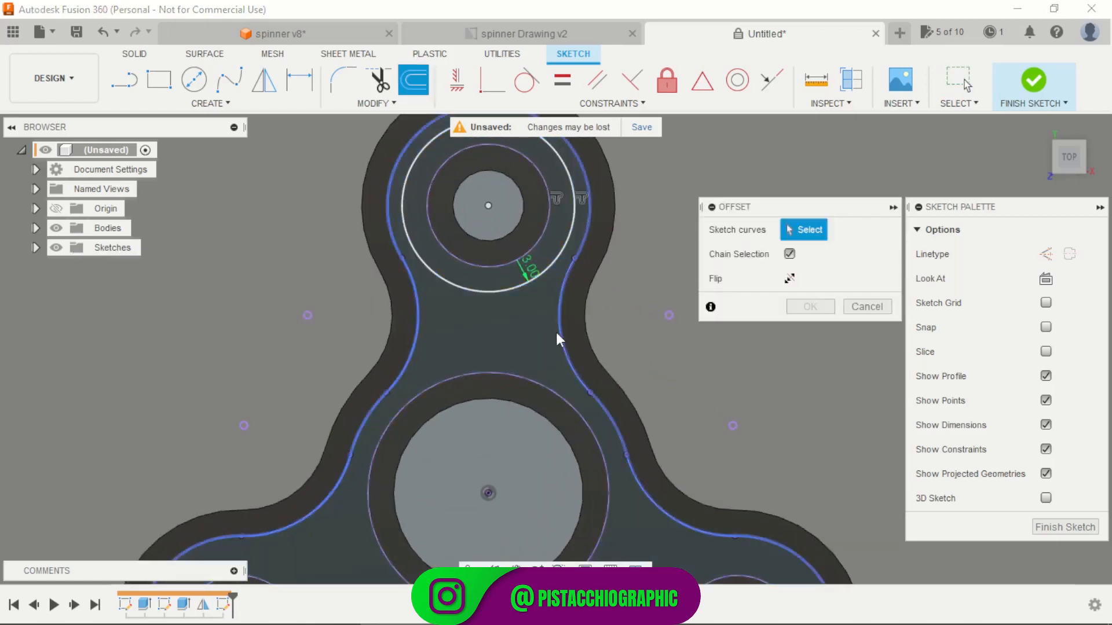
click(555, 334)
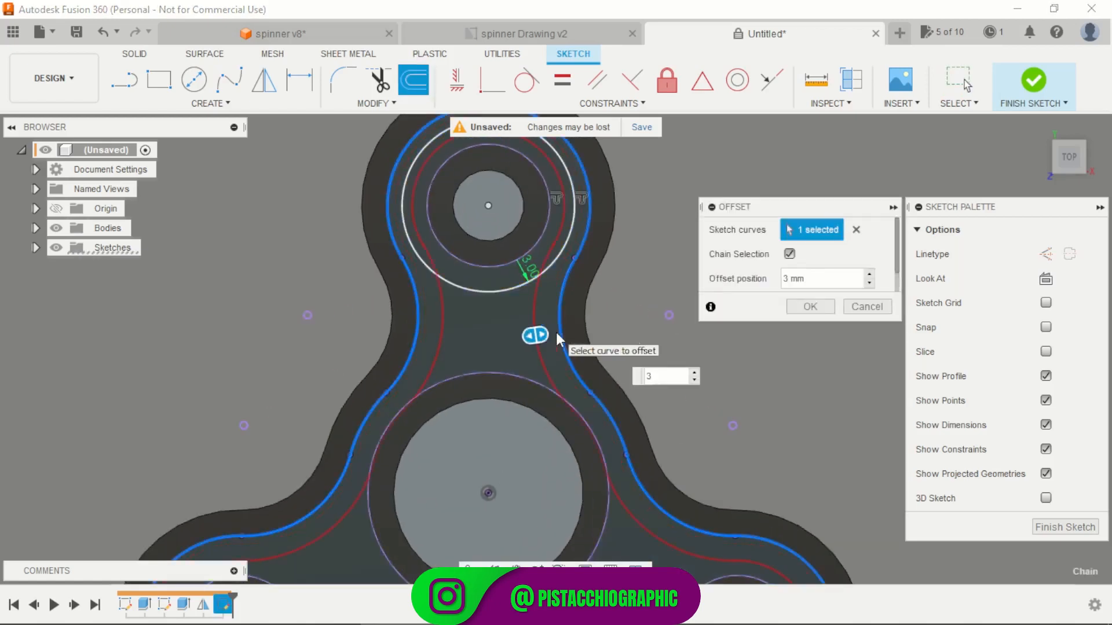
key(Return)
Step: Offset the projected circle around the central bearing hole outward by 3 mm
key(o)
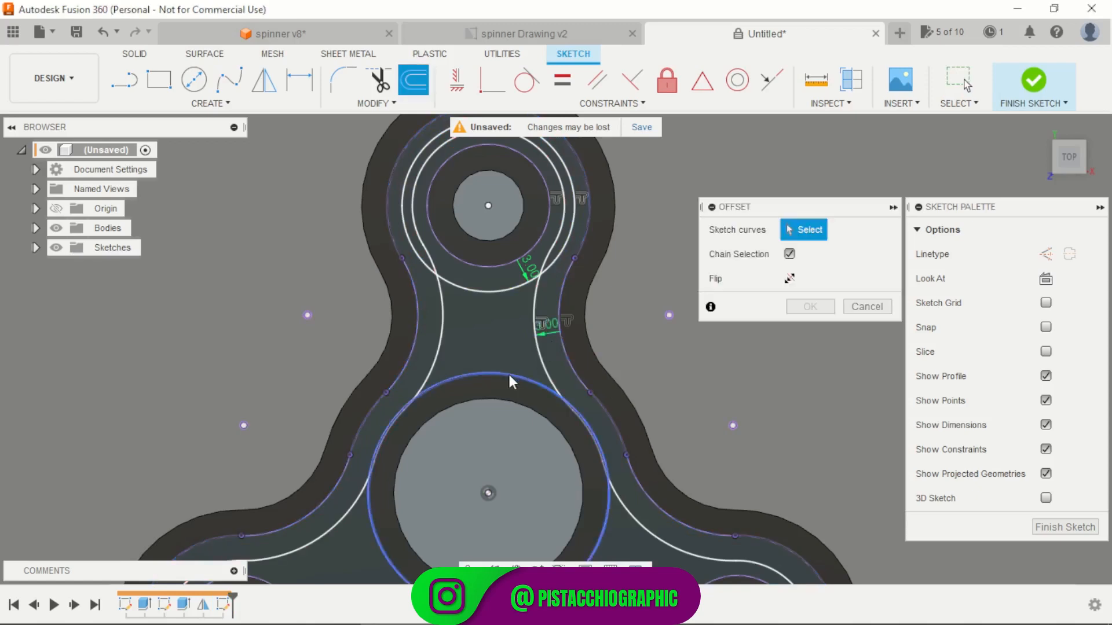
click(509, 374)
text(3)
key(Return)
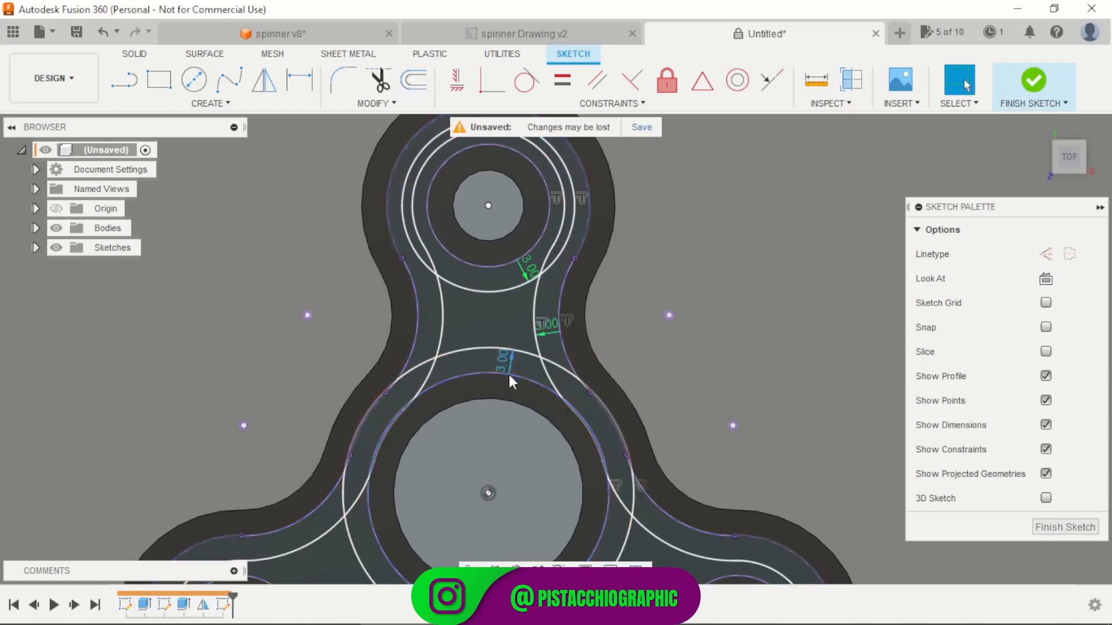
Step: Offset the projected circles around both lower arms' holes outward by 3 mm each and finish the sketch
scroll(600, 263, down, 4)
scroll(644, 231, up, 1)
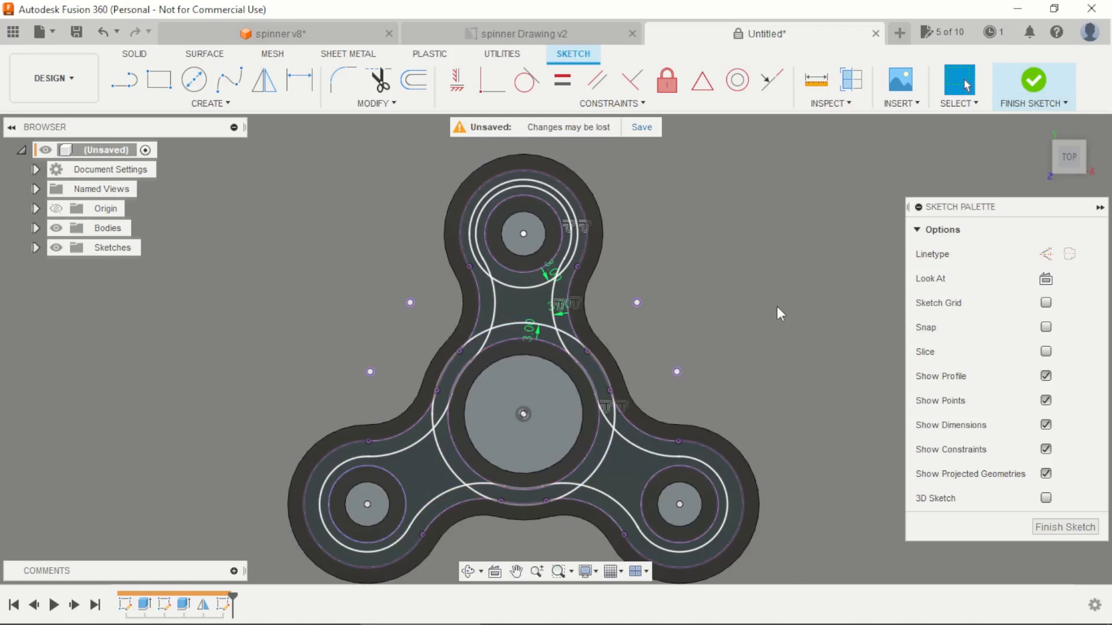
key(o)
click(398, 487)
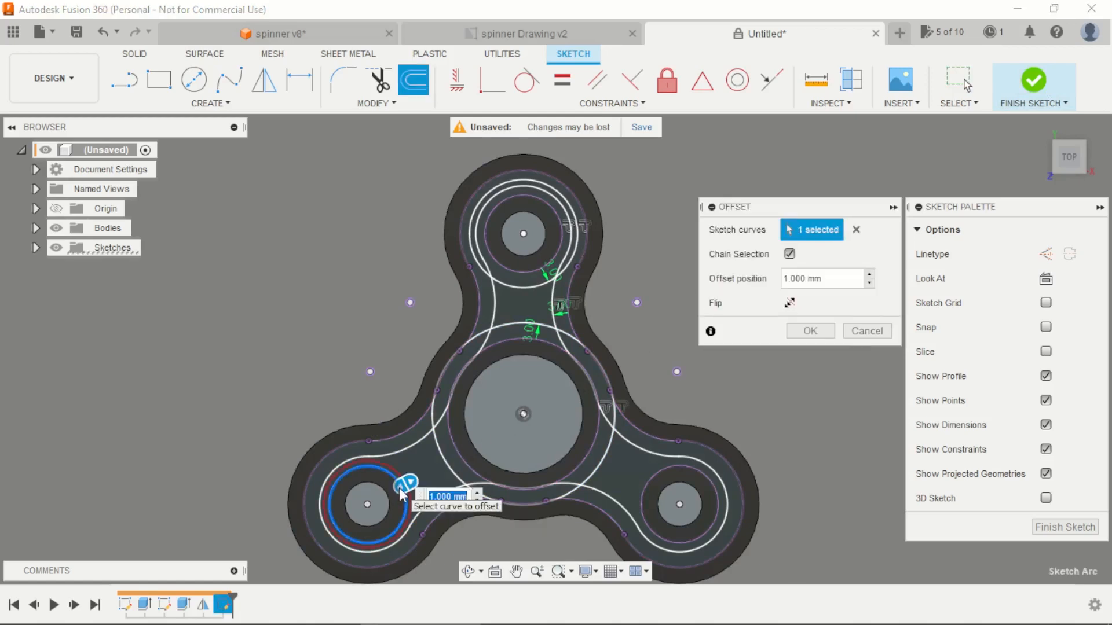
text(3)
key(Return)
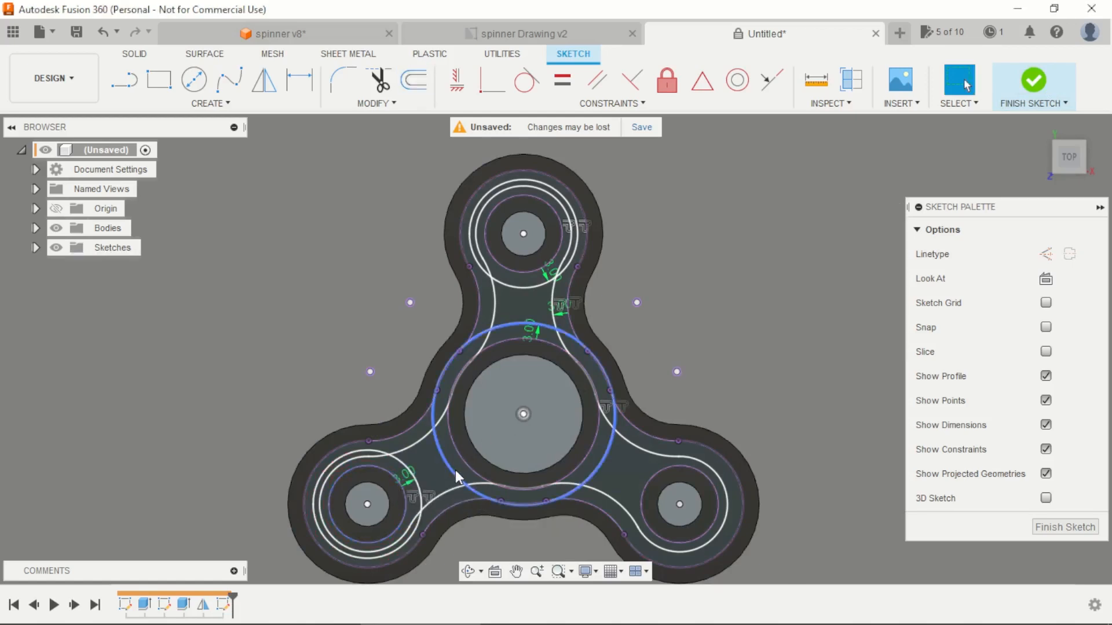
key(o)
click(646, 475)
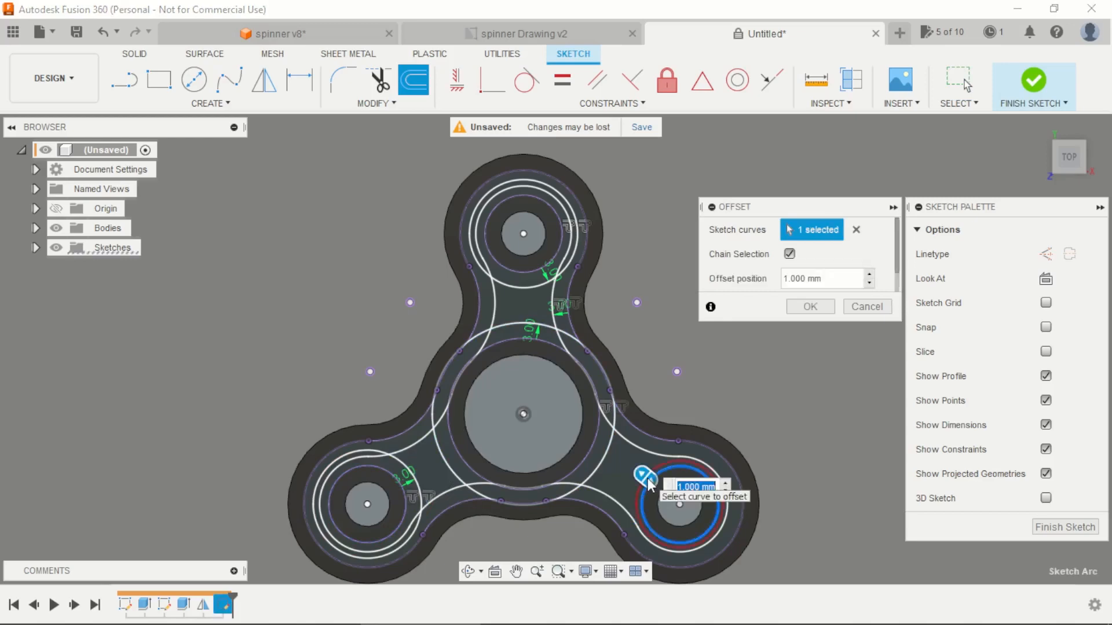
text(3)
key(Return)
click(1034, 87)
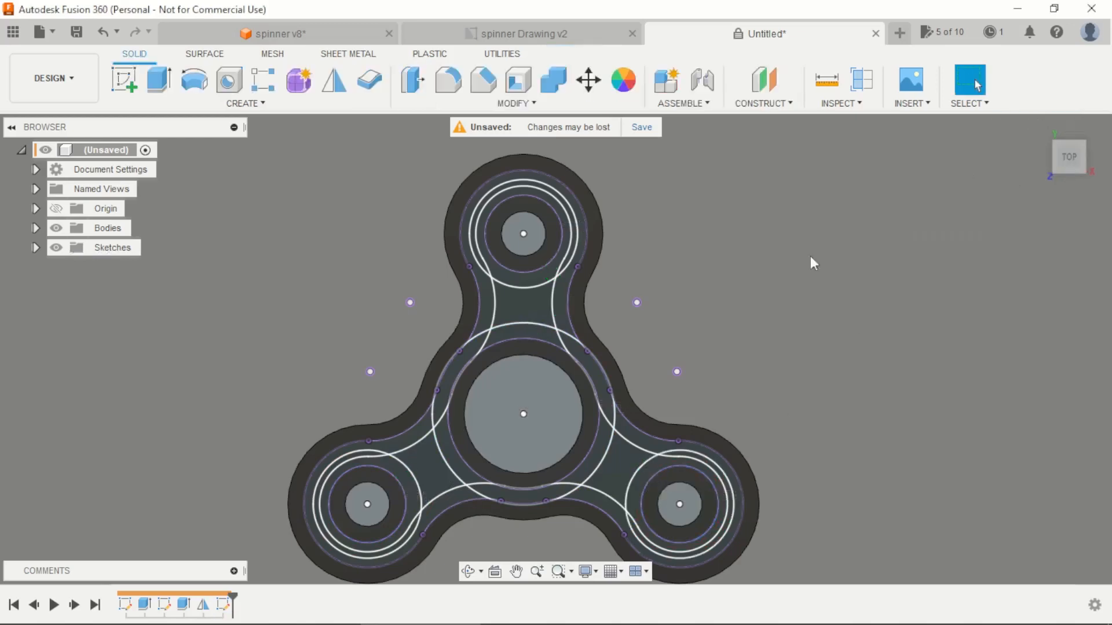
Step: Extrude-cut the three four-sided profiles between the central ring and the arm rings through the spinner's full thickness
click(159, 79)
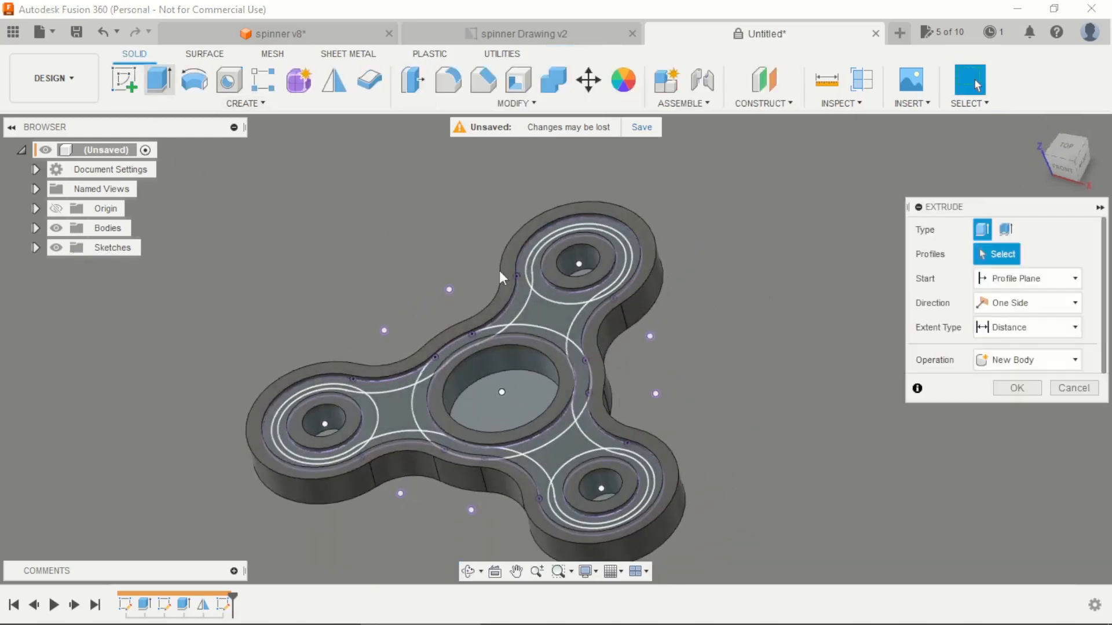
click(551, 308)
click(389, 414)
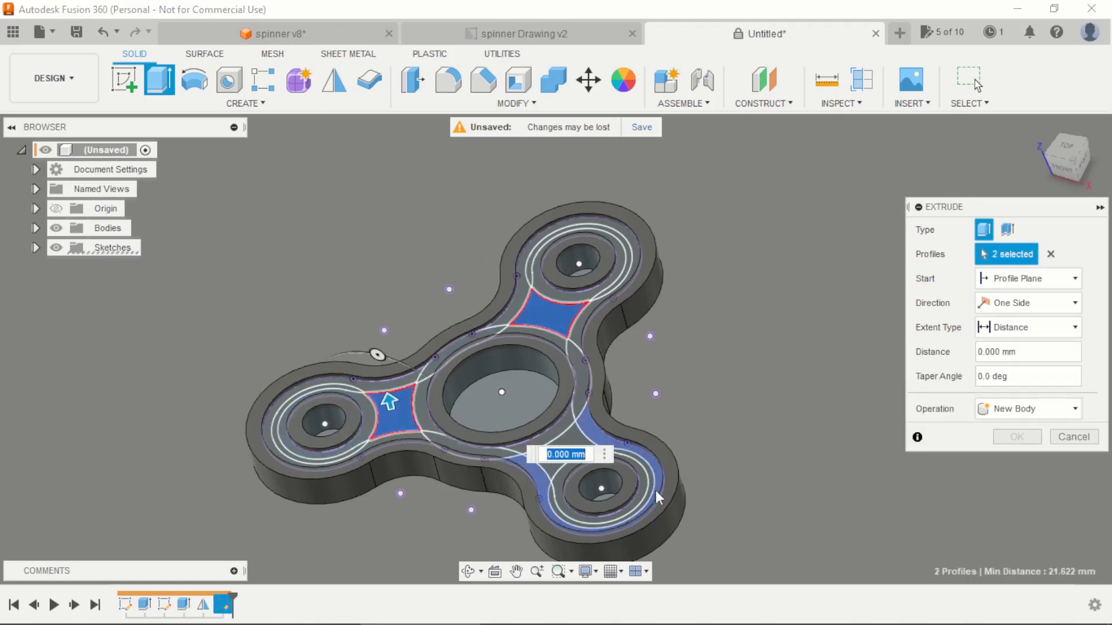
click(579, 445)
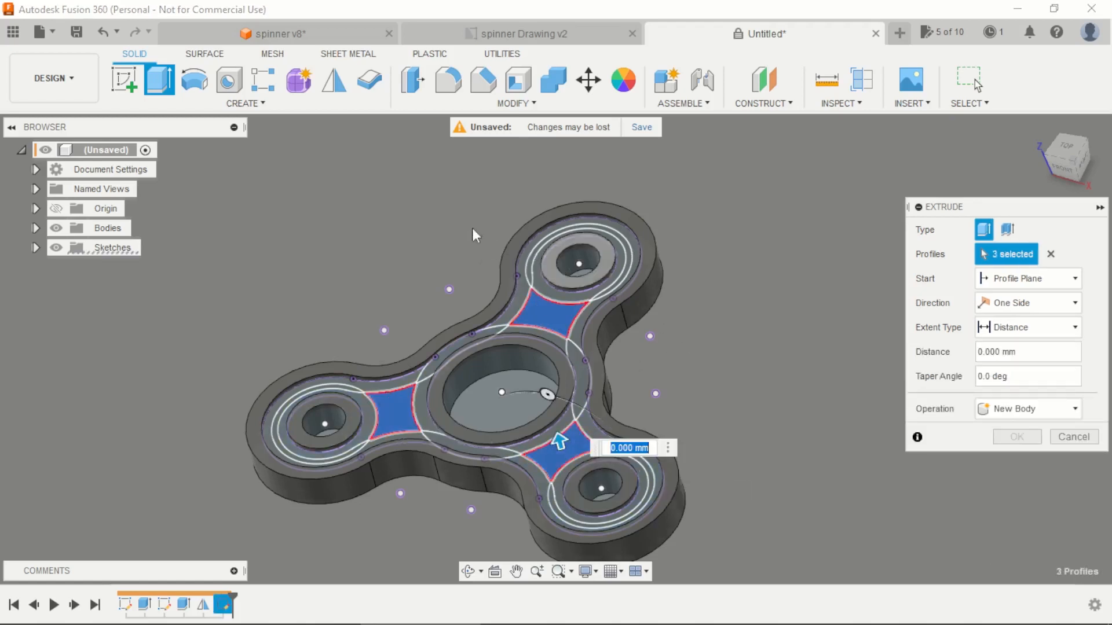
drag(556, 441, 695, 539)
click(1016, 462)
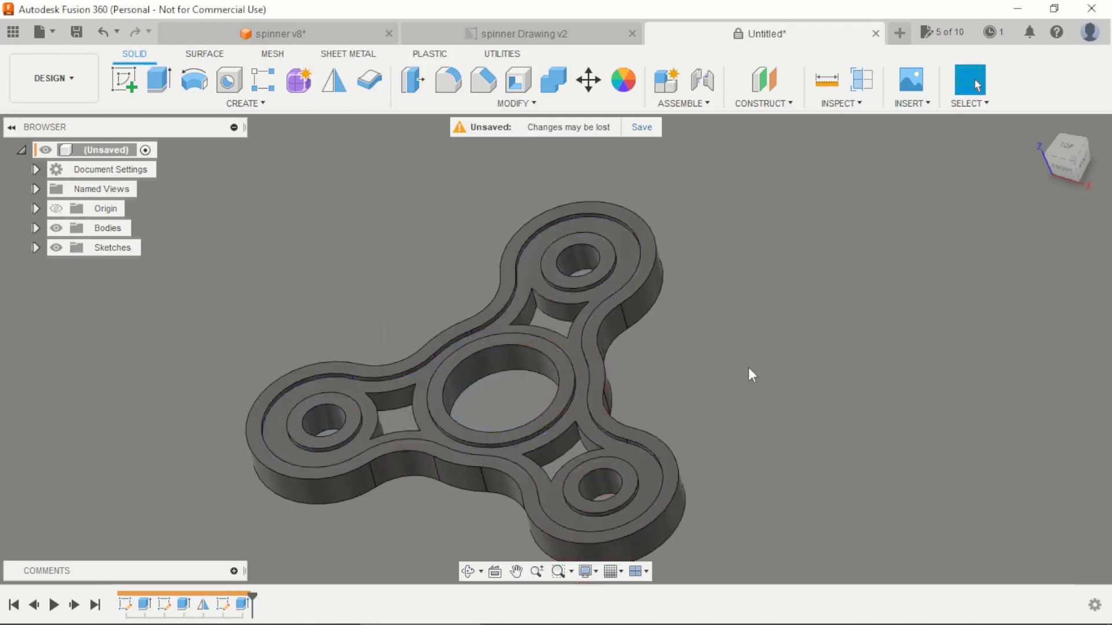
Step: Create a circular pattern of the spinner body around the vertical Z axis with a quantity of 2 over a full circle
shift+middle_drag(726, 391, 422, 209)
click(263, 82)
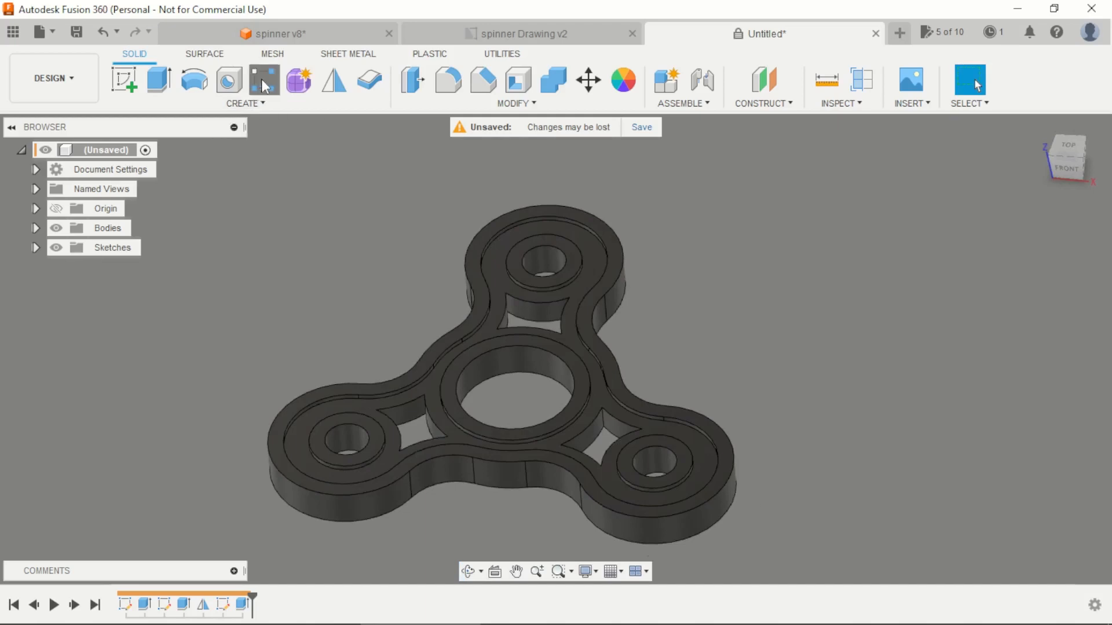
click(1004, 230)
click(1036, 253)
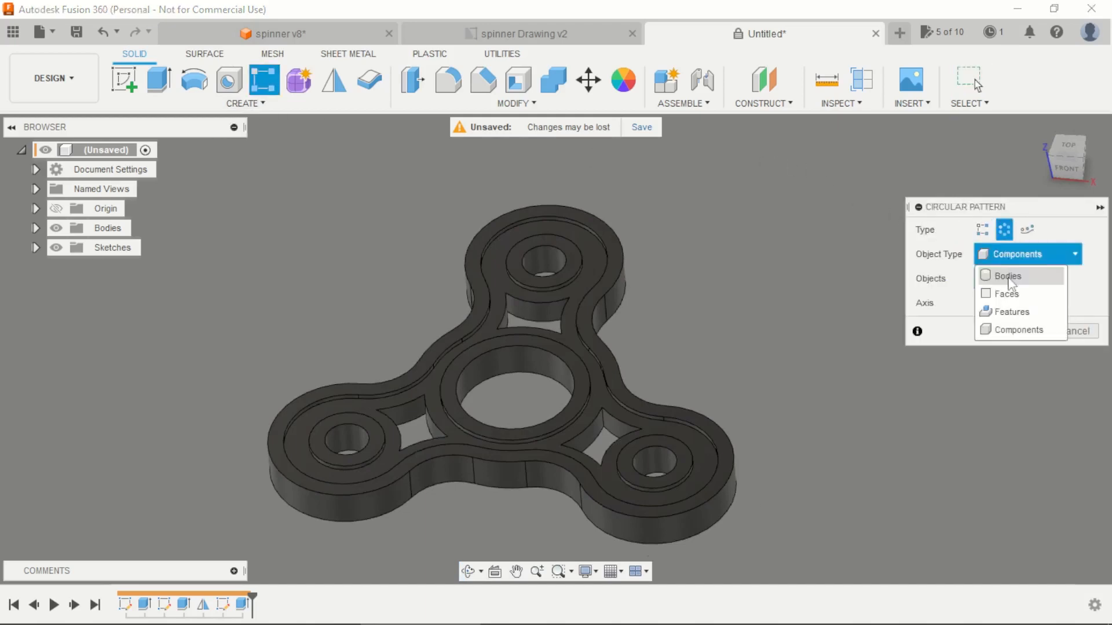
click(999, 272)
click(589, 333)
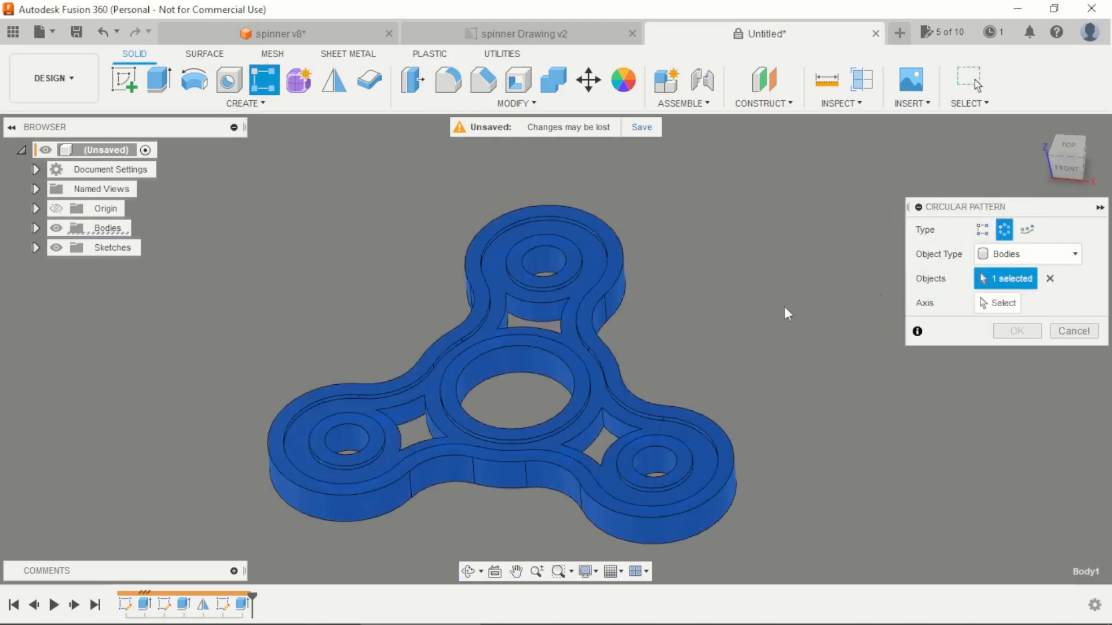
click(987, 302)
click(511, 369)
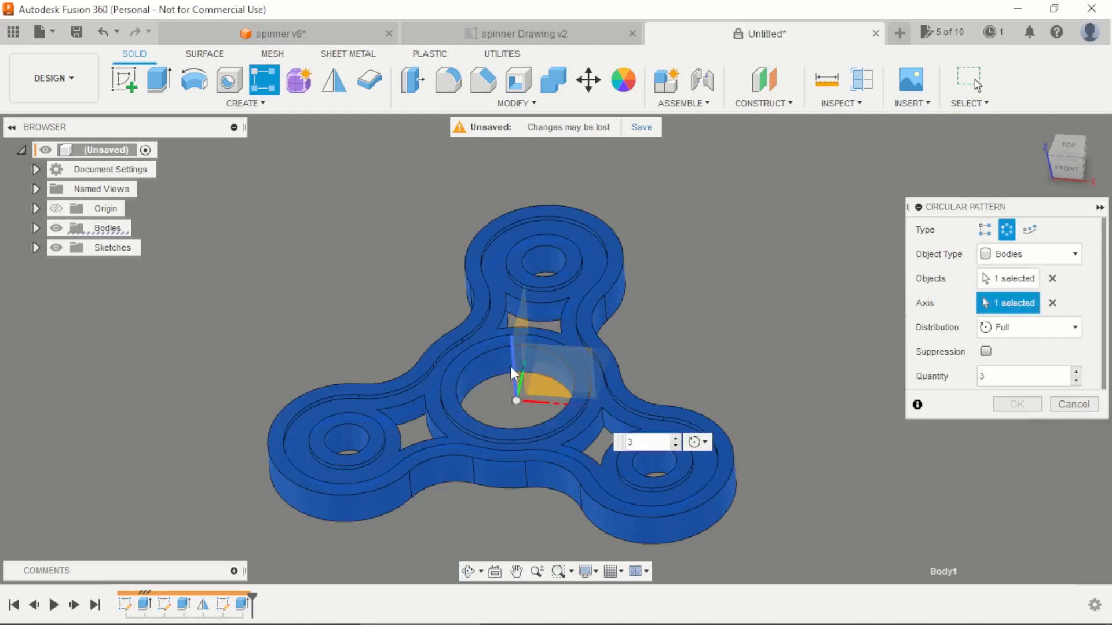
click(1076, 382)
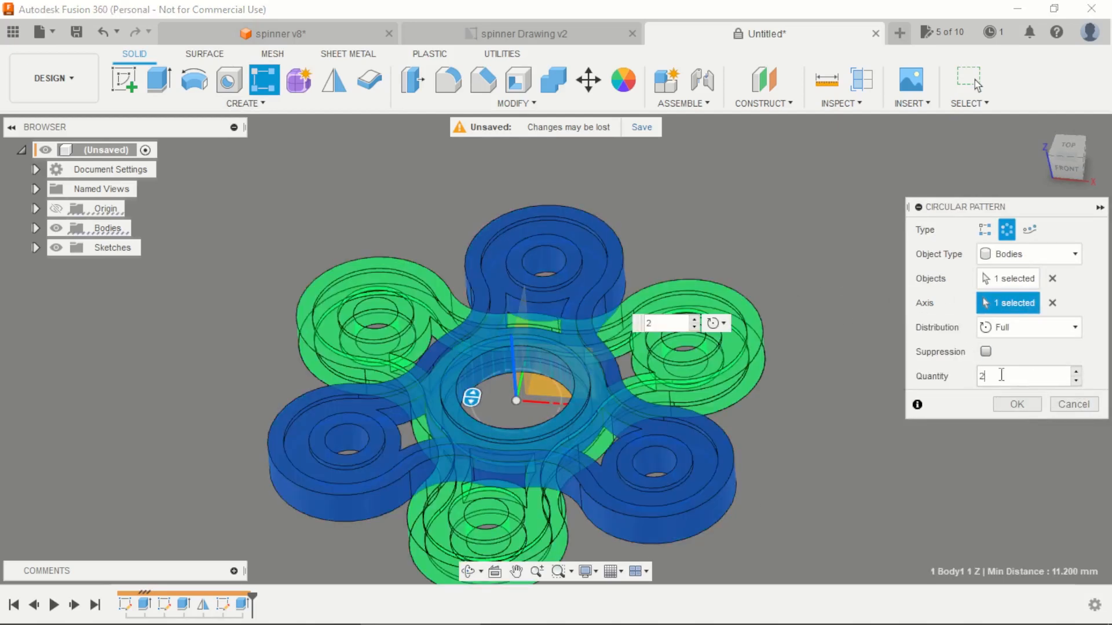
scroll(557, 241, down, 3)
click(1018, 405)
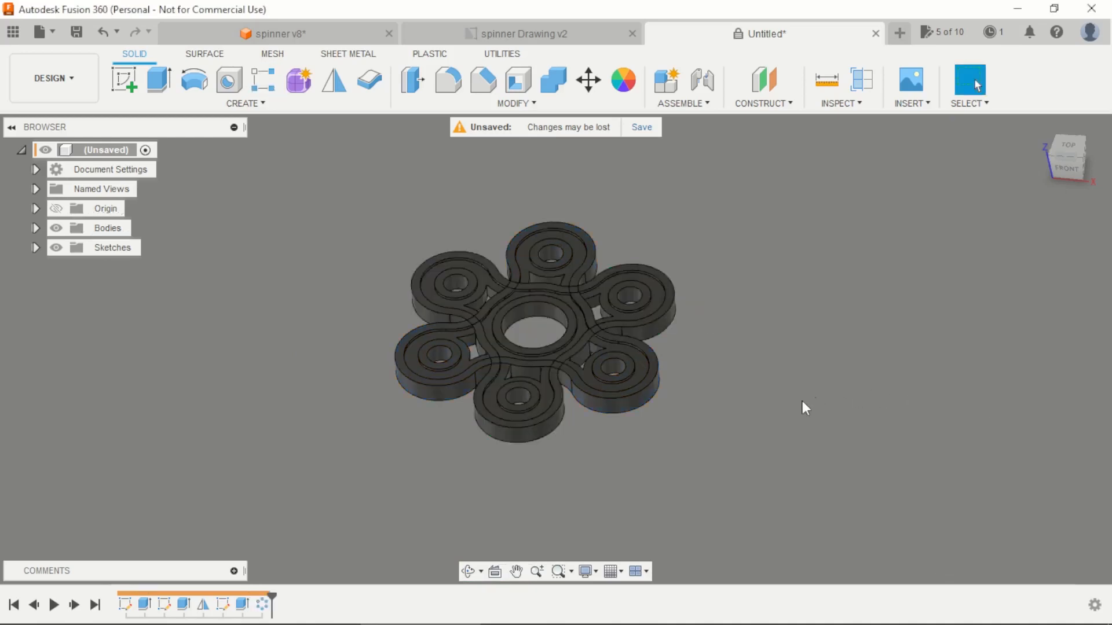
Step: Combine the original spinner body and its patterned copy into one body with the Join operation
click(569, 82)
scroll(627, 253, up, 2)
click(594, 264)
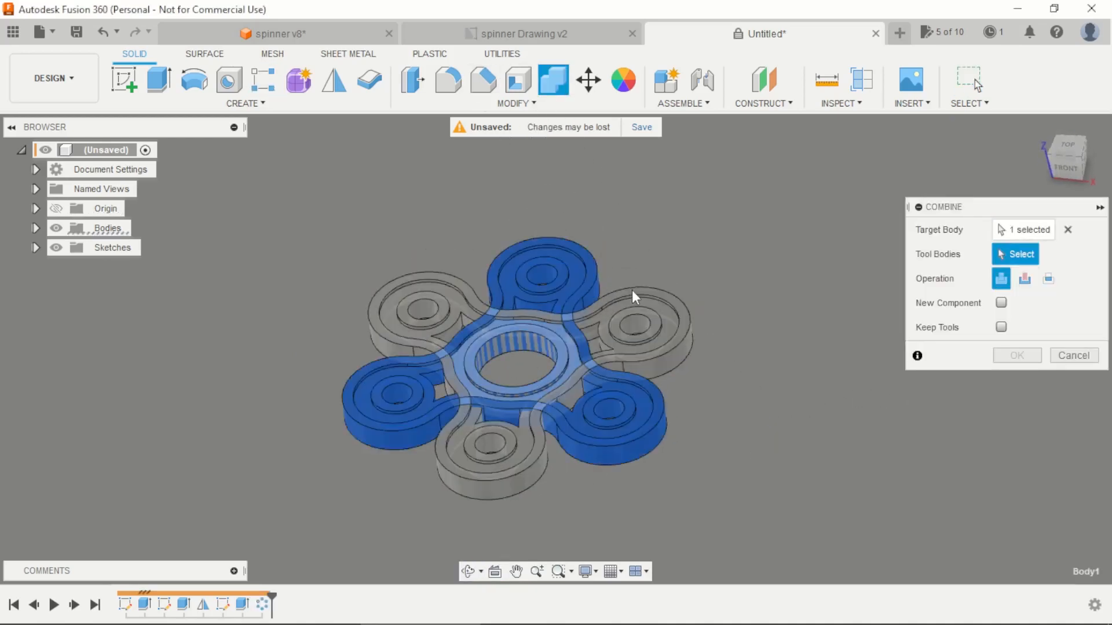
click(632, 297)
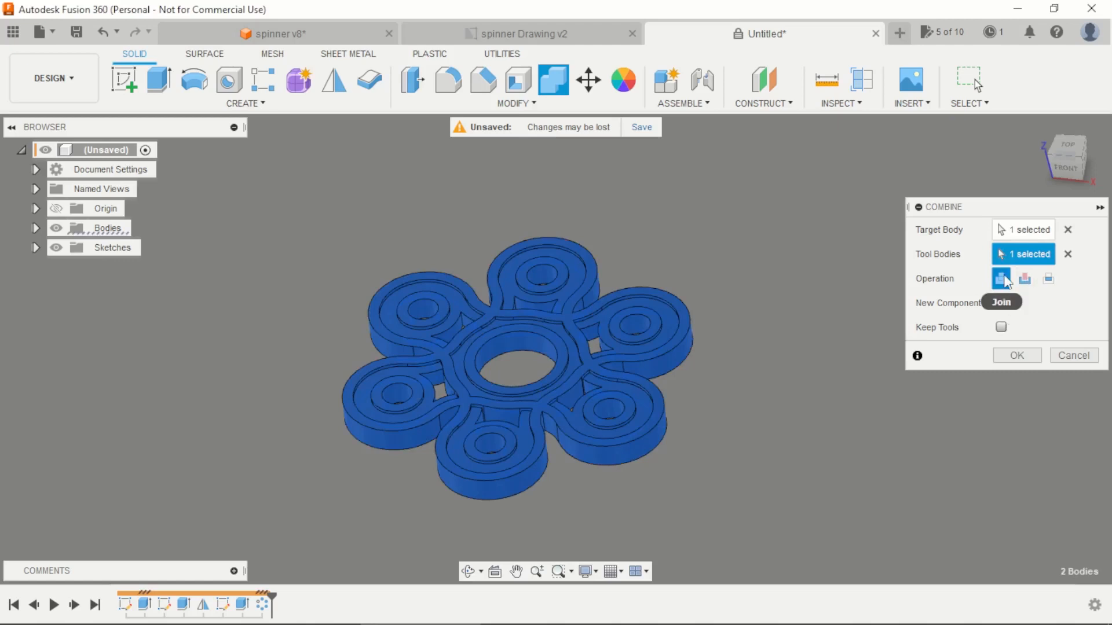
click(1017, 356)
mouse_move(760, 370)
shift+middle_down()
mouse_move(767, 415)
mouse_move(778, 302)
mouse_move(777, 377)
mouse_move(784, 347)
mouse_move(757, 377)
mouse_move(786, 372)
mouse_move(770, 375)
shift+middle_up()
scroll(493, 304, up, 5)
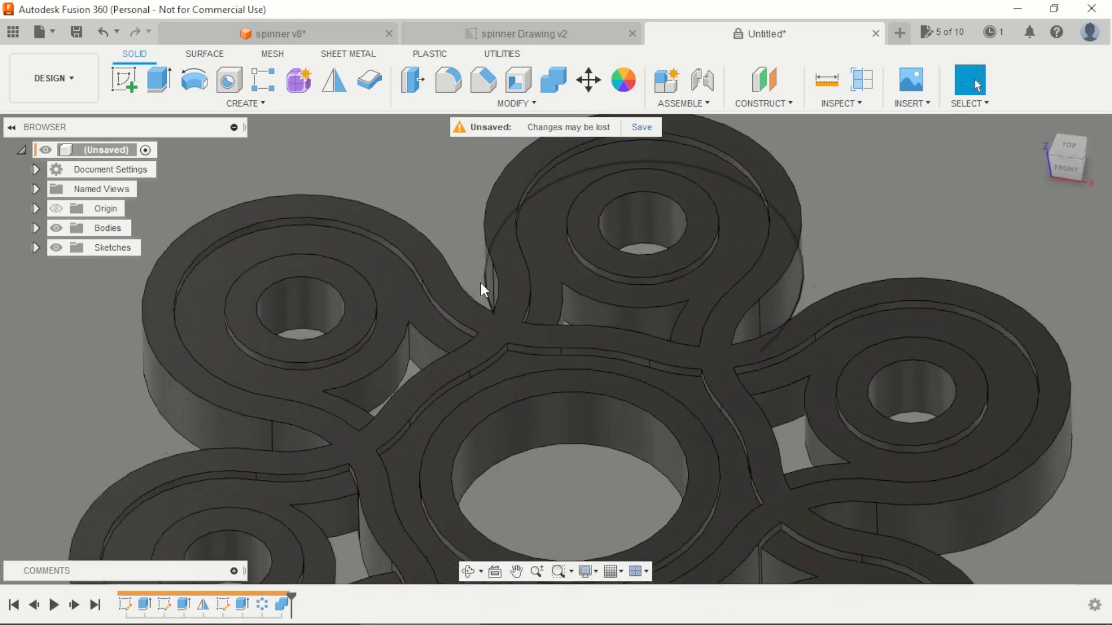
scroll(482, 284, up, 1)
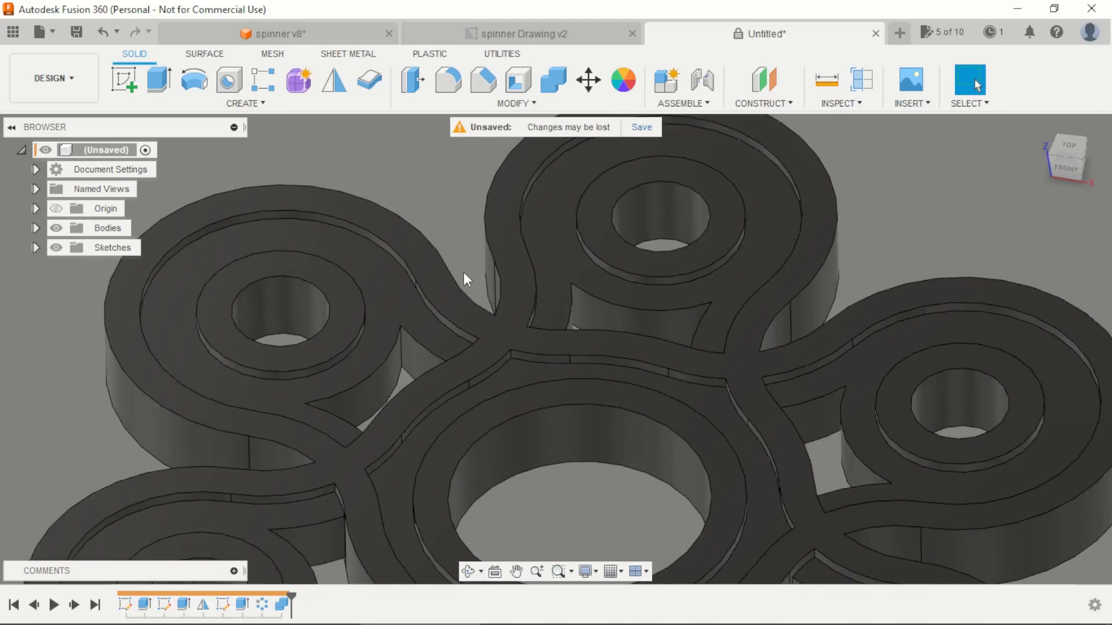
click(448, 80)
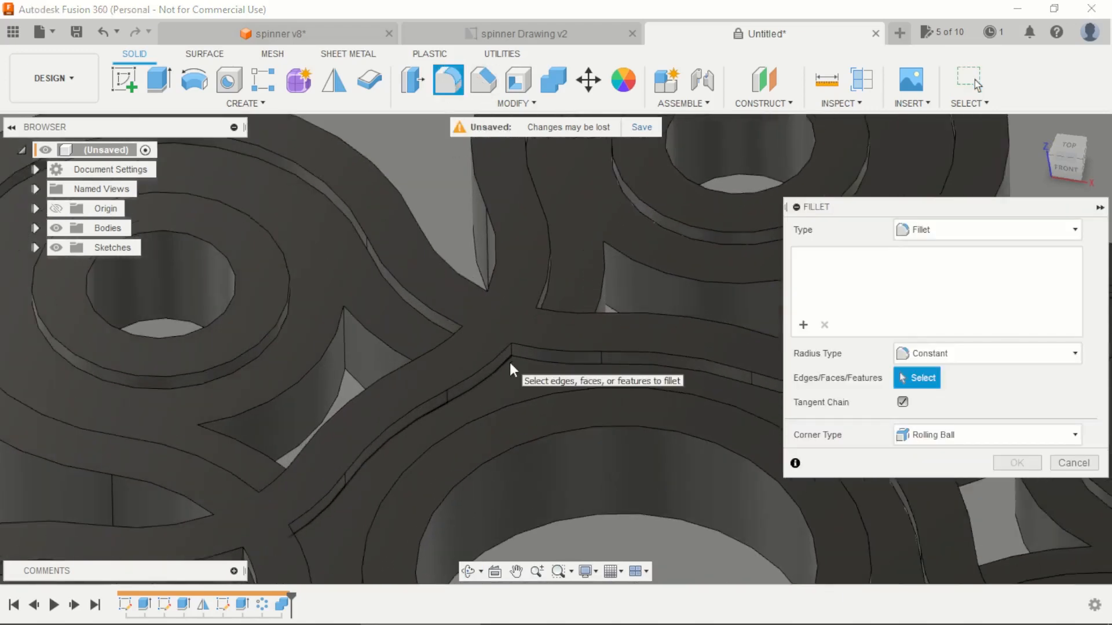
scroll(510, 362, up, 3)
click(513, 338)
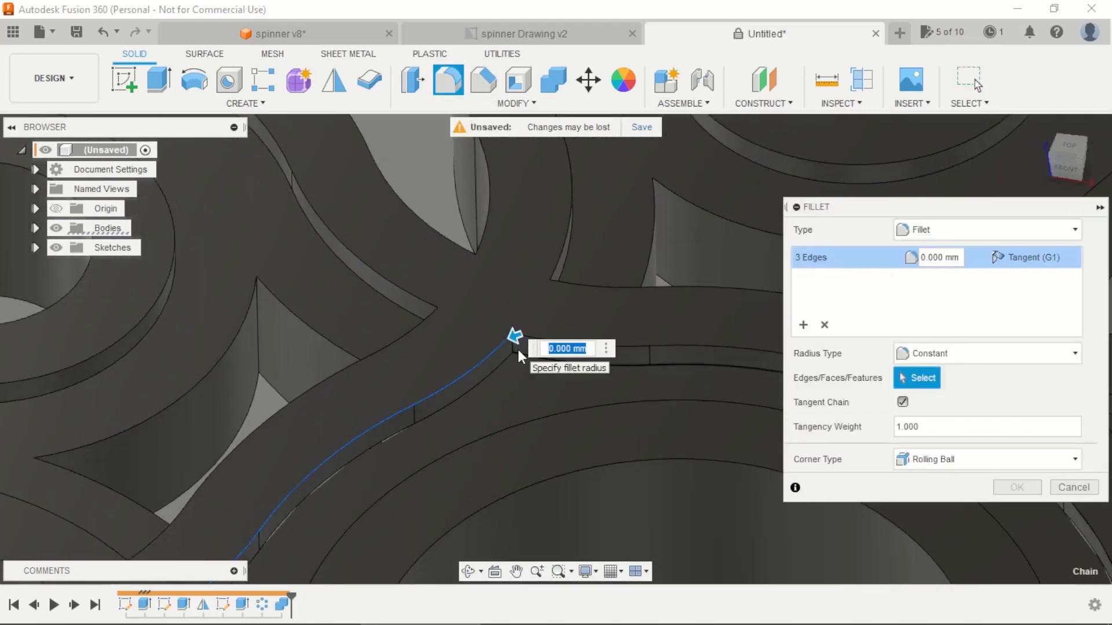
key(Escape)
Step: Start a fillet and select three adjacent short vertical corner edges of the recess around the central ring
key(f)
scroll(516, 351, up, 1)
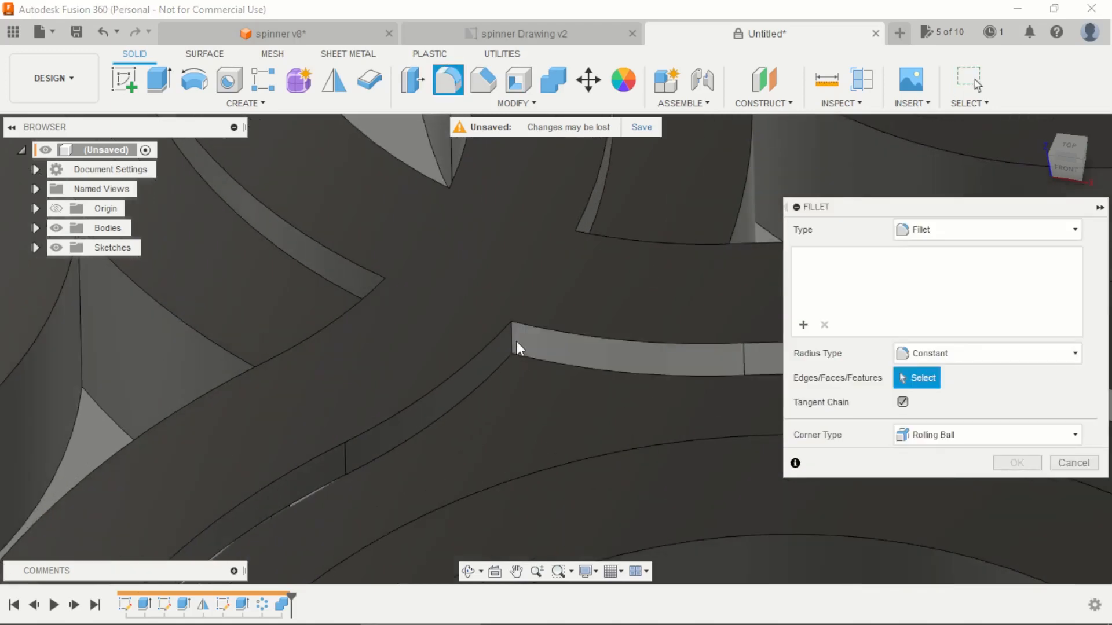
click(509, 339)
scroll(602, 370, down, 5)
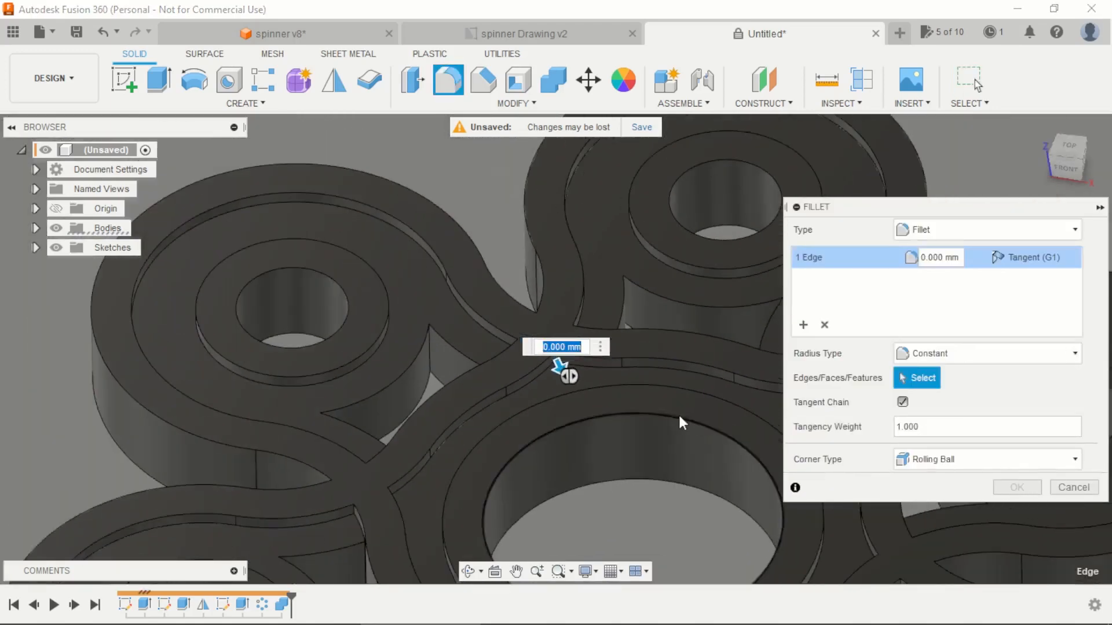
scroll(737, 433, up, 5)
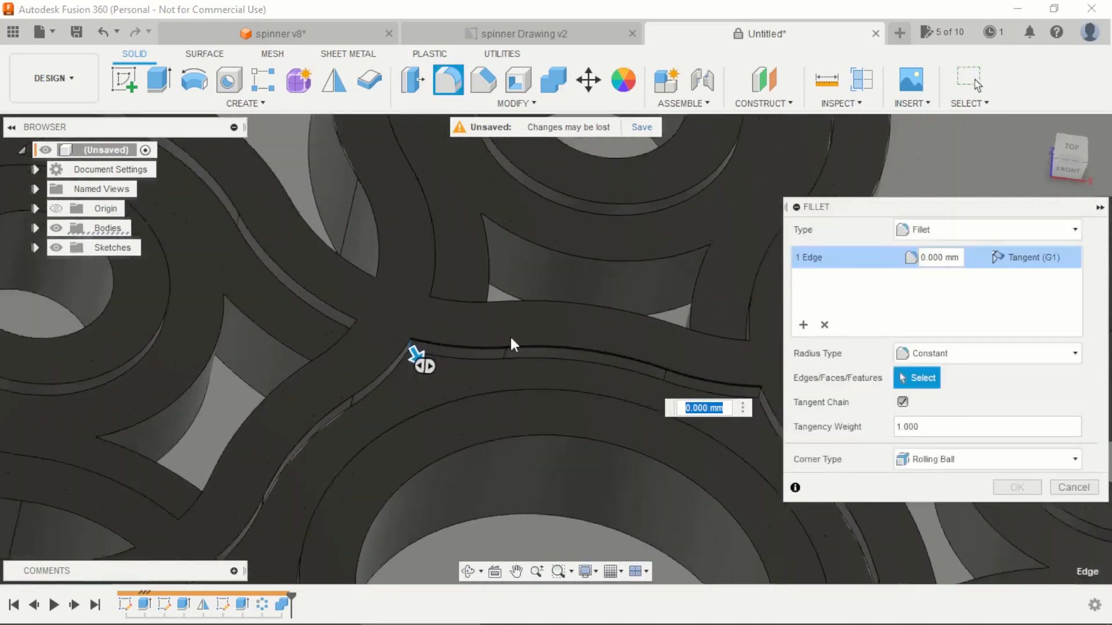
click(656, 357)
scroll(651, 362, down, 5)
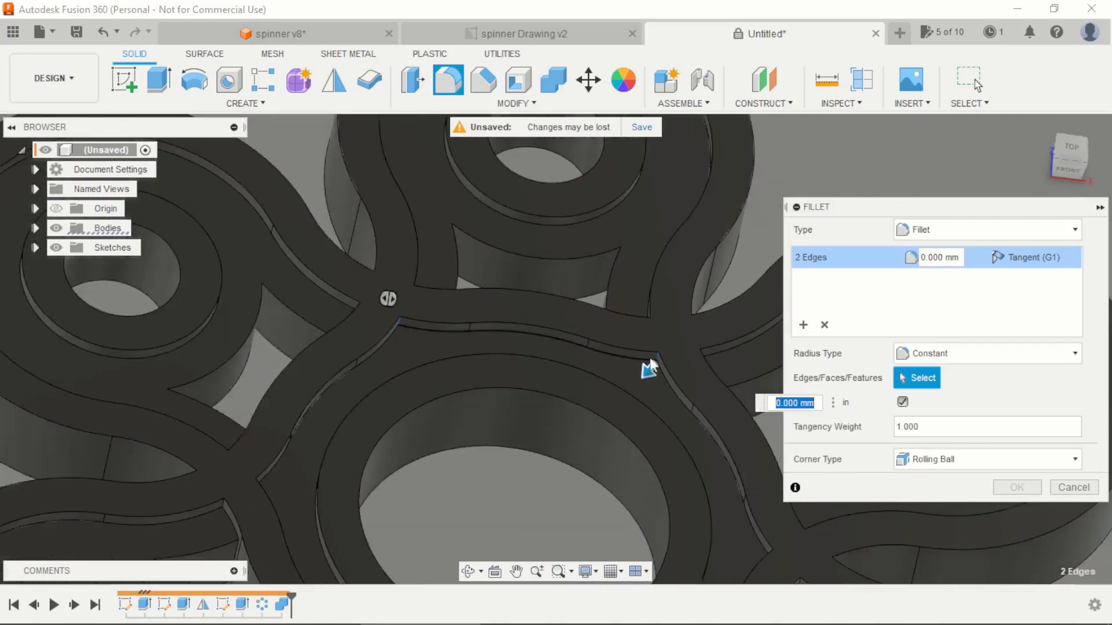
shift+middle_drag(651, 370, 712, 494)
scroll(712, 487, up, 5)
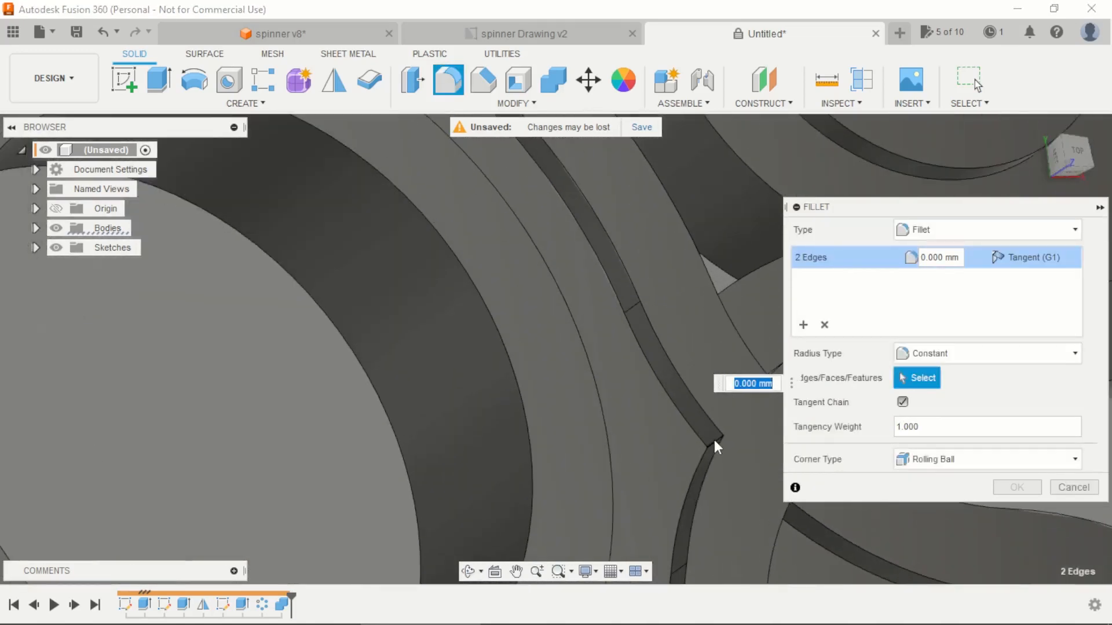
click(714, 439)
scroll(689, 434, down, 5)
Step: Add the central recess's remaining three vertical corner edges to the fillet and apply a 1 mm radius
shift+middle_drag(551, 454, 301, 409)
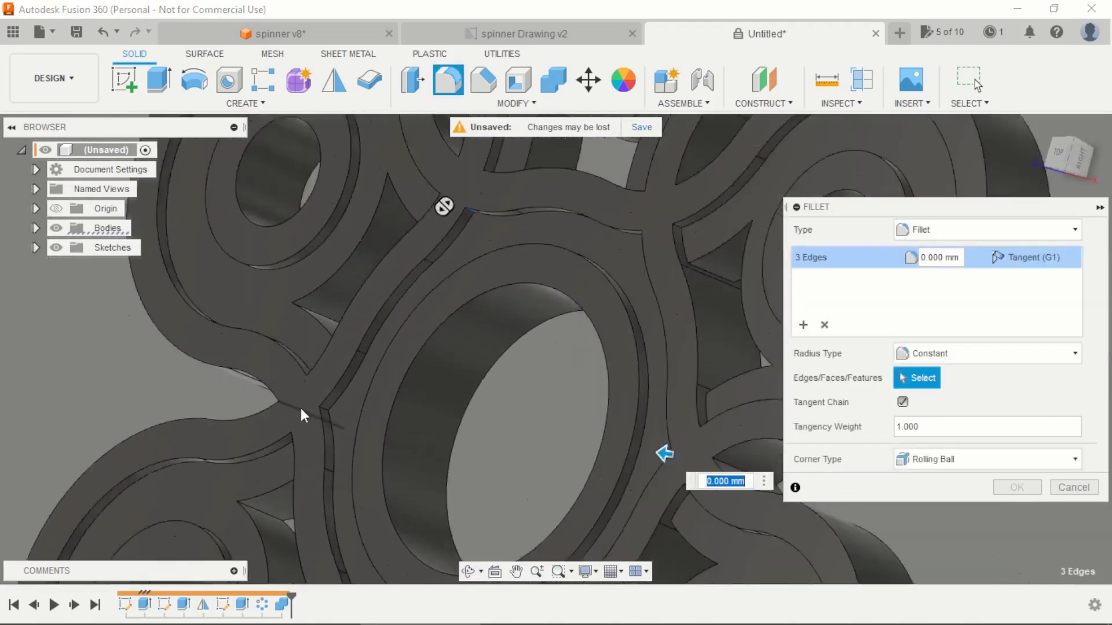
scroll(324, 414, up, 5)
click(325, 404)
scroll(521, 377, down, 5)
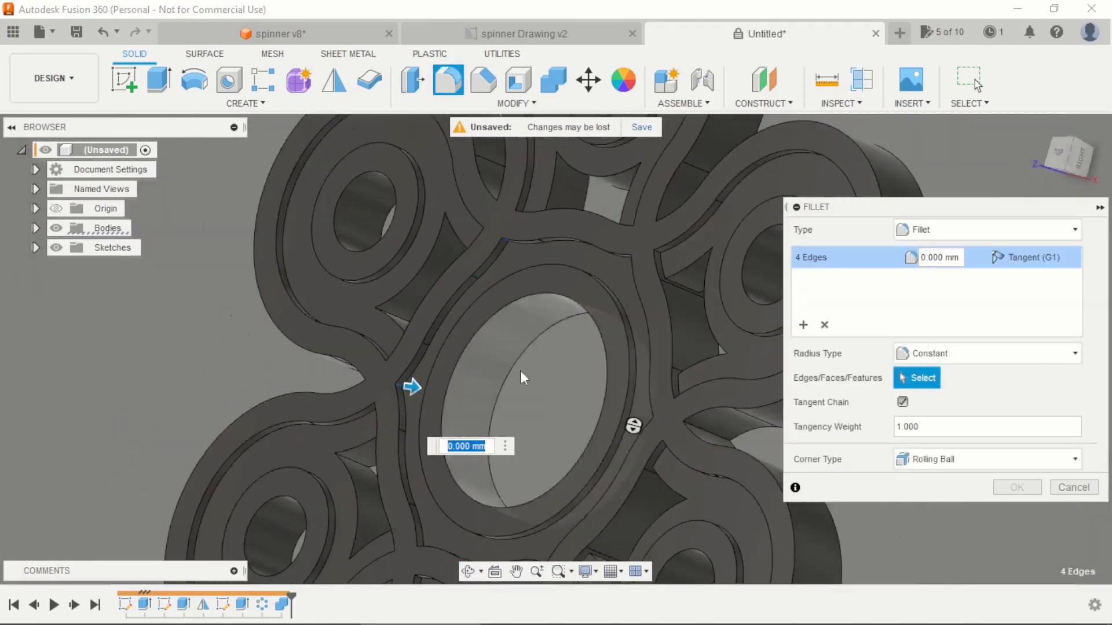
scroll(521, 377, up, 3)
scroll(411, 457, up, 5)
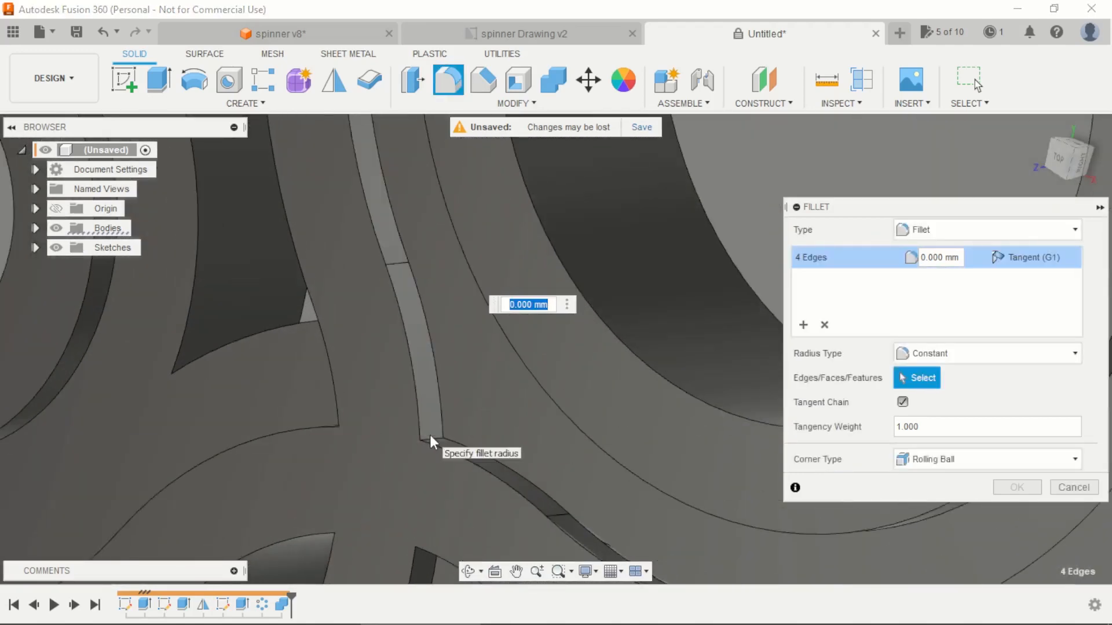
click(433, 435)
scroll(475, 396, down, 5)
shift+middle_drag(566, 371, 575, 447)
scroll(572, 460, up, 5)
click(556, 438)
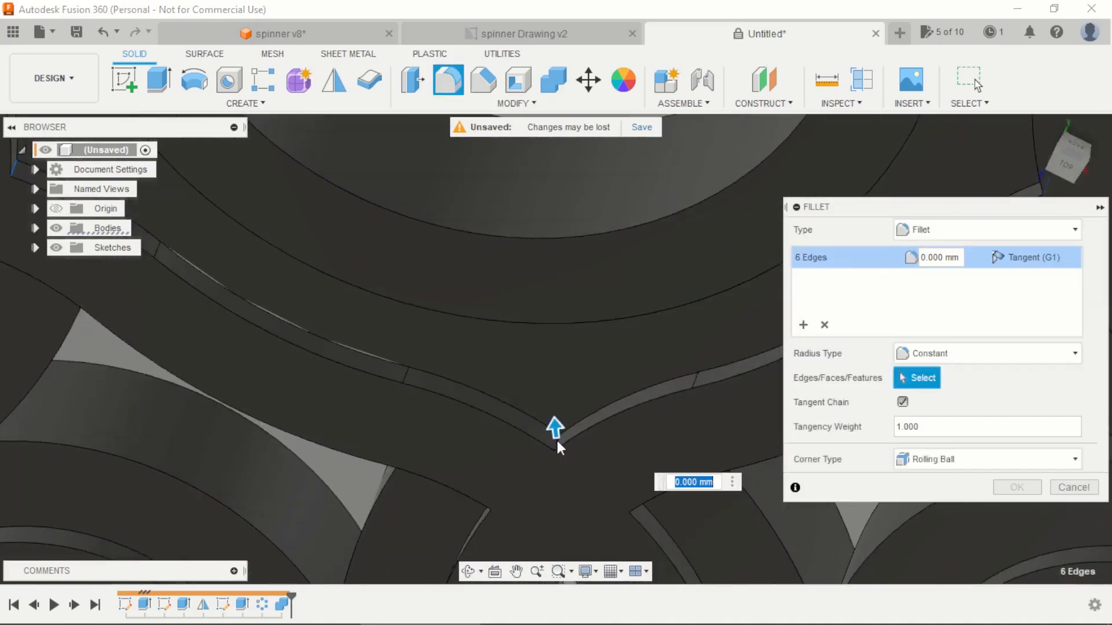
text(1)
key(Return)
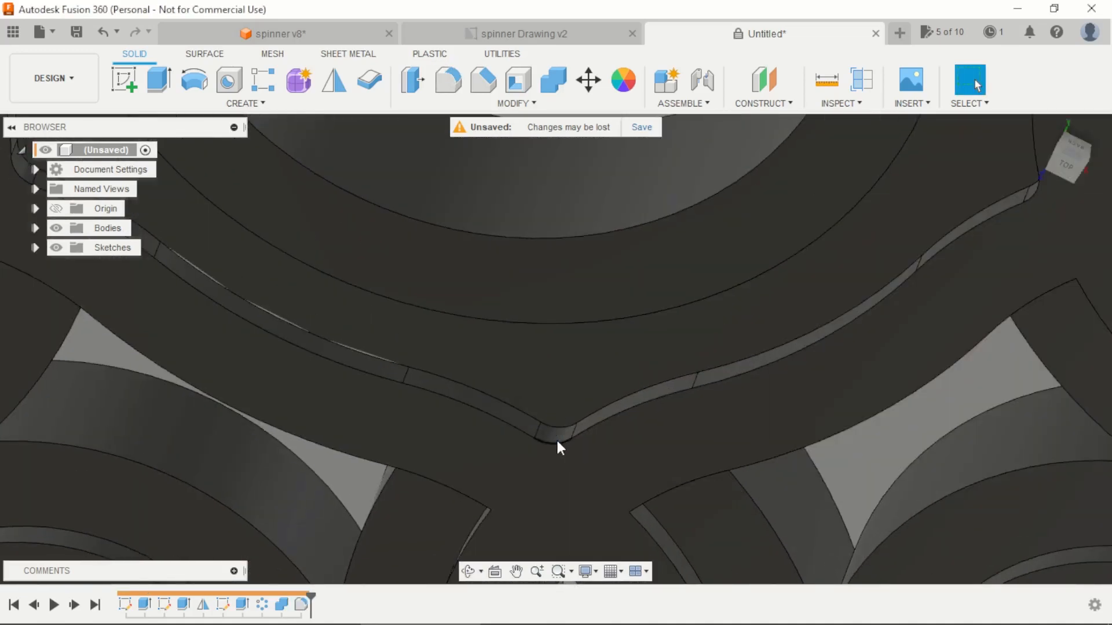
Step: Fillet the floor face of the recess around the central ring with a 1 mm radius
scroll(556, 439, down, 6)
scroll(555, 404, down, 4)
shift+middle_drag(556, 404, 544, 154)
scroll(539, 316, up, 5)
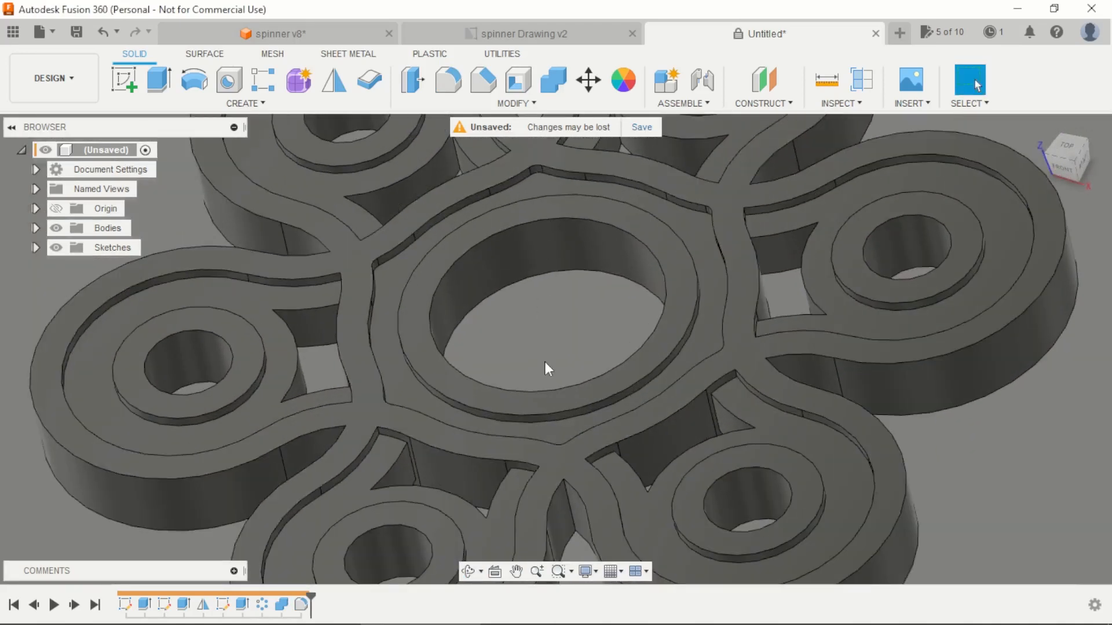
key(f)
scroll(477, 317, down, 5)
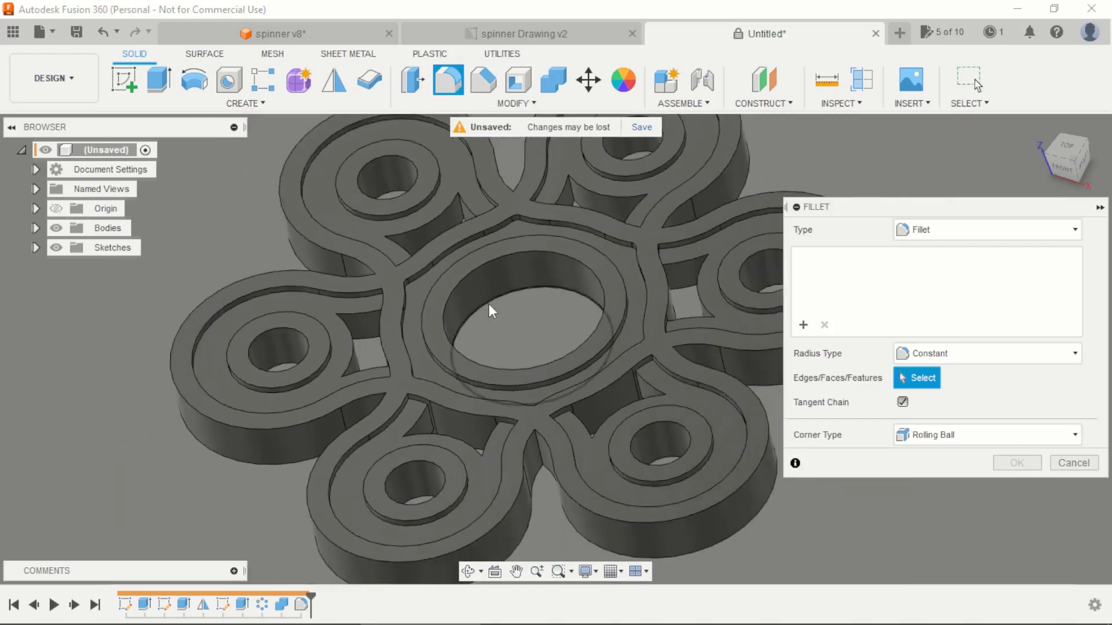
scroll(489, 304, up, 5)
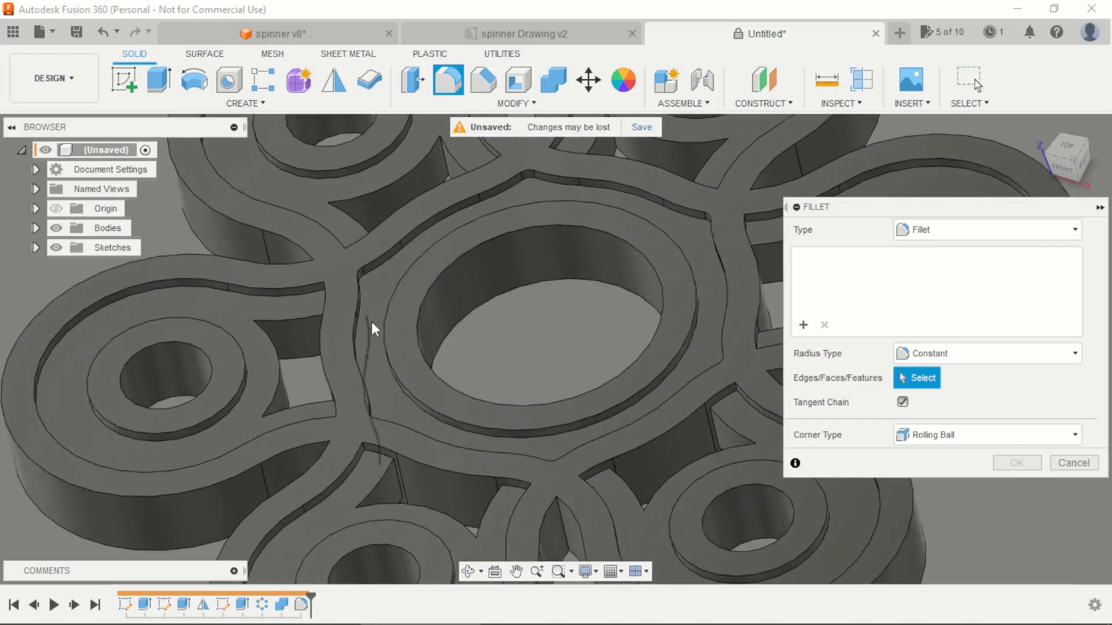
scroll(550, 342, down, 3)
scroll(548, 346, down, 1)
scroll(499, 322, up, 5)
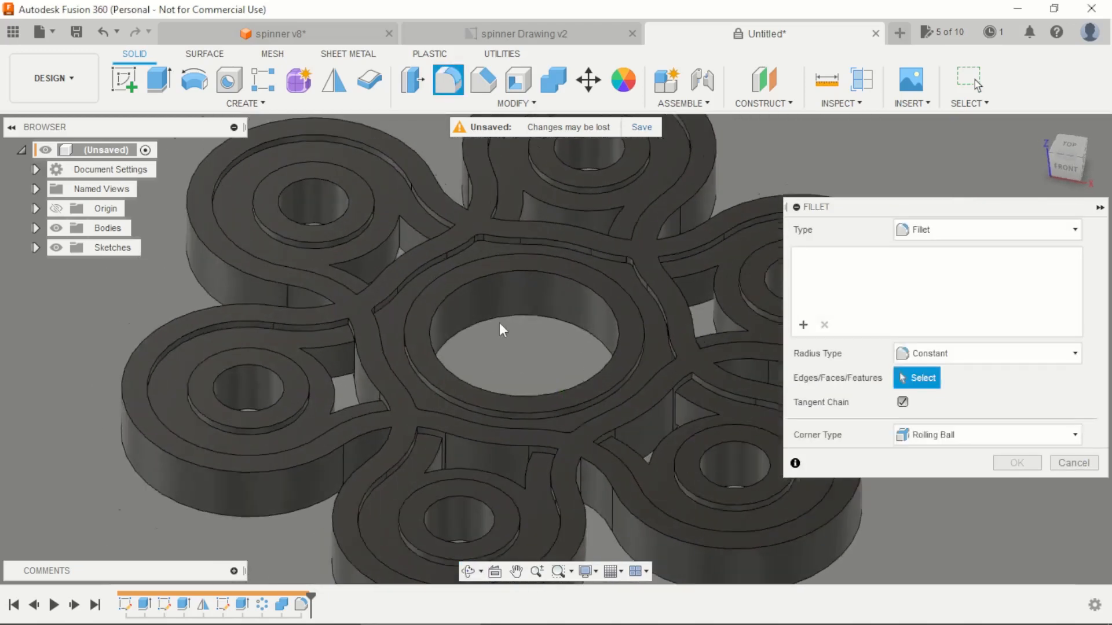
click(354, 322)
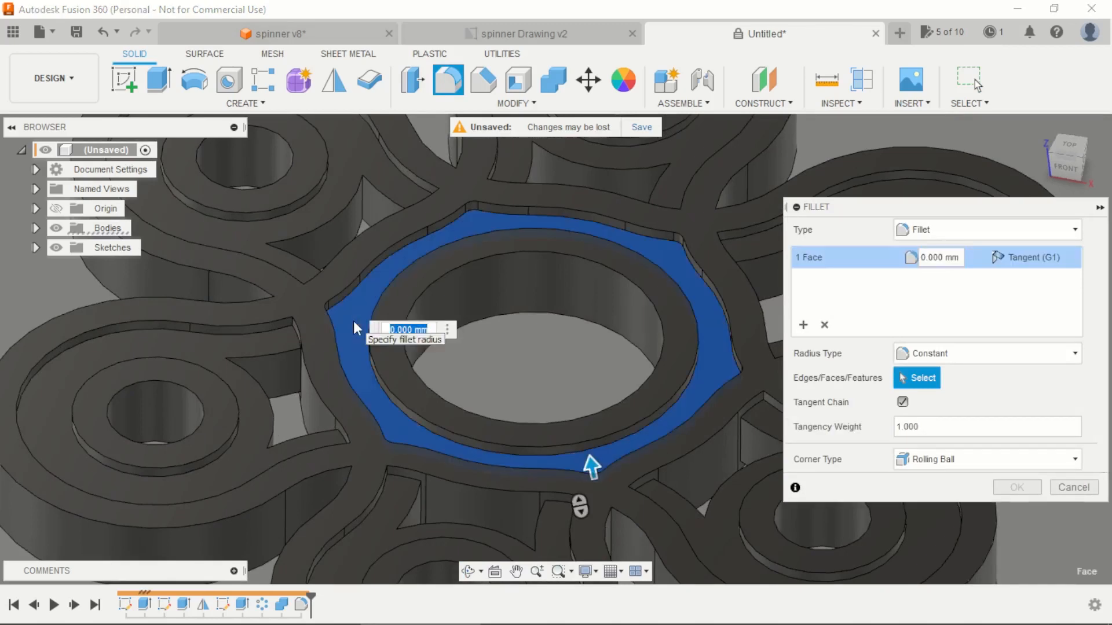
text(1)
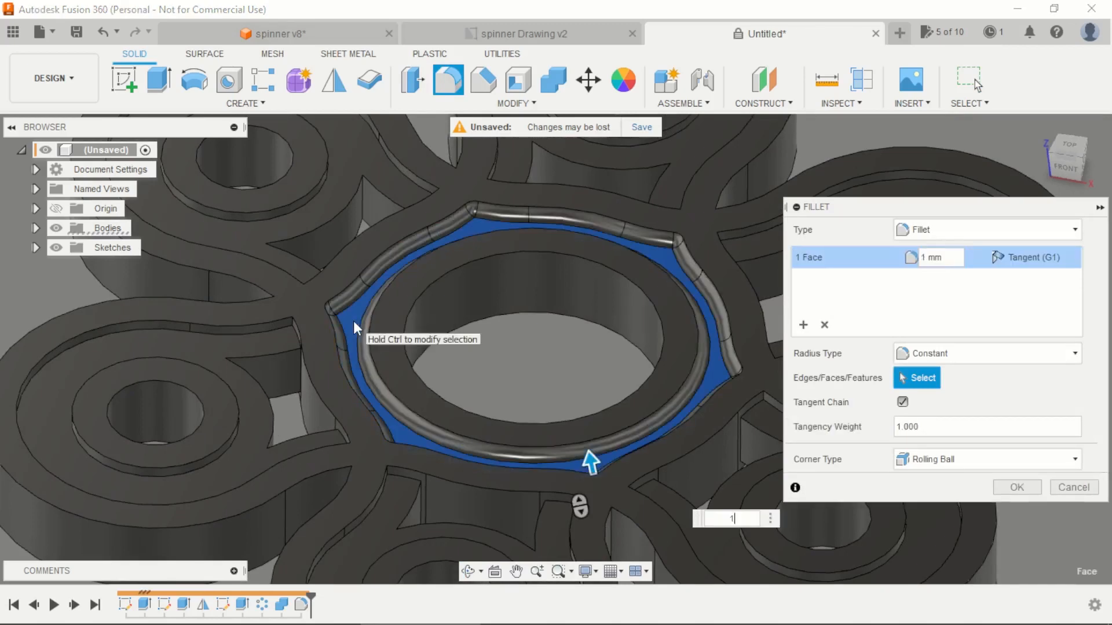
key(Return)
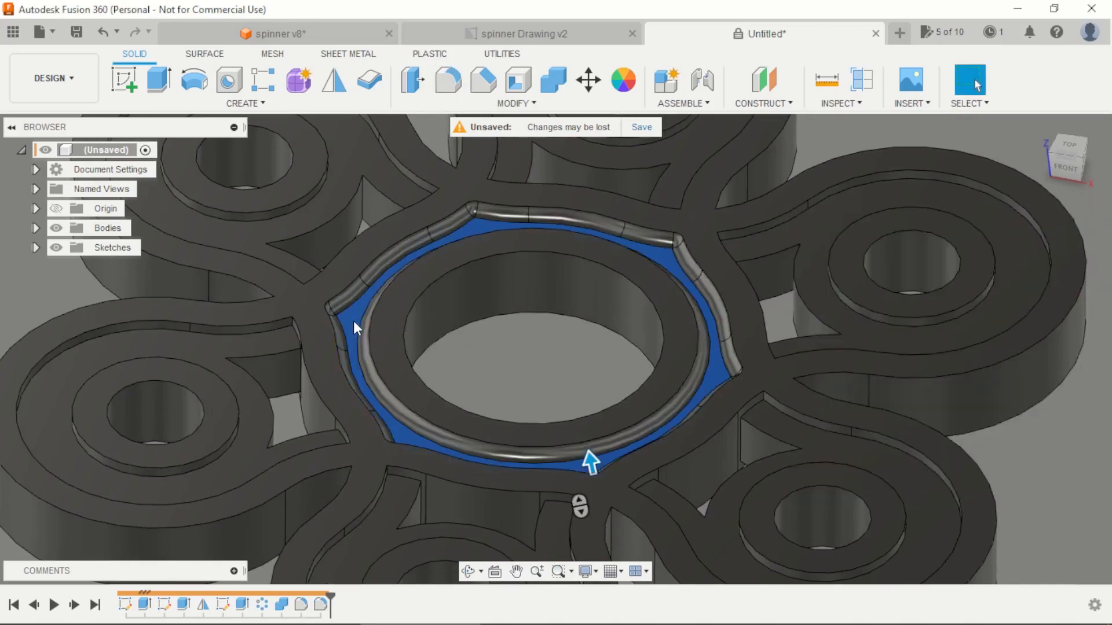
Step: Start a fillet and select three of the outer vertical edges where neighbouring spinner arms meet
scroll(354, 320, down, 4)
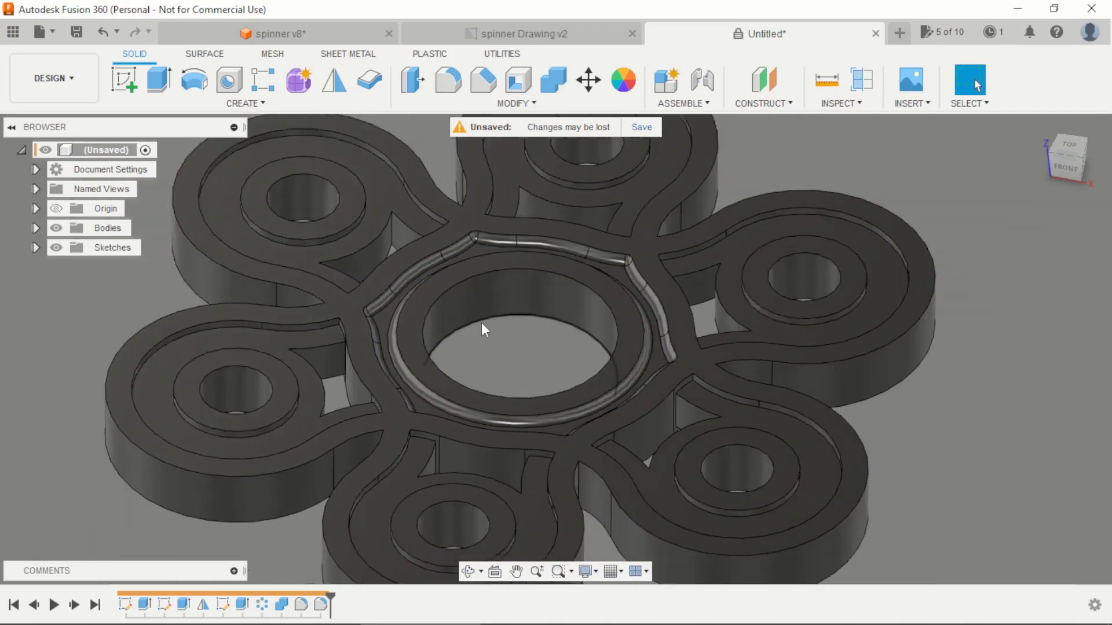
shift+middle_drag(481, 322, 522, 476)
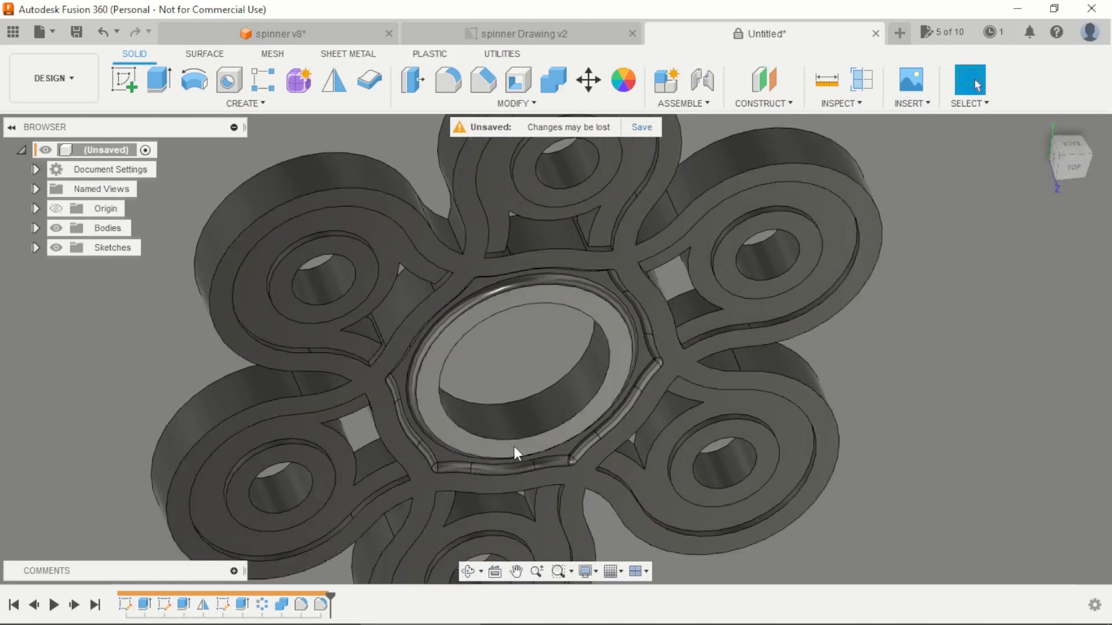
key(f)
scroll(446, 234, up, 3)
click(457, 228)
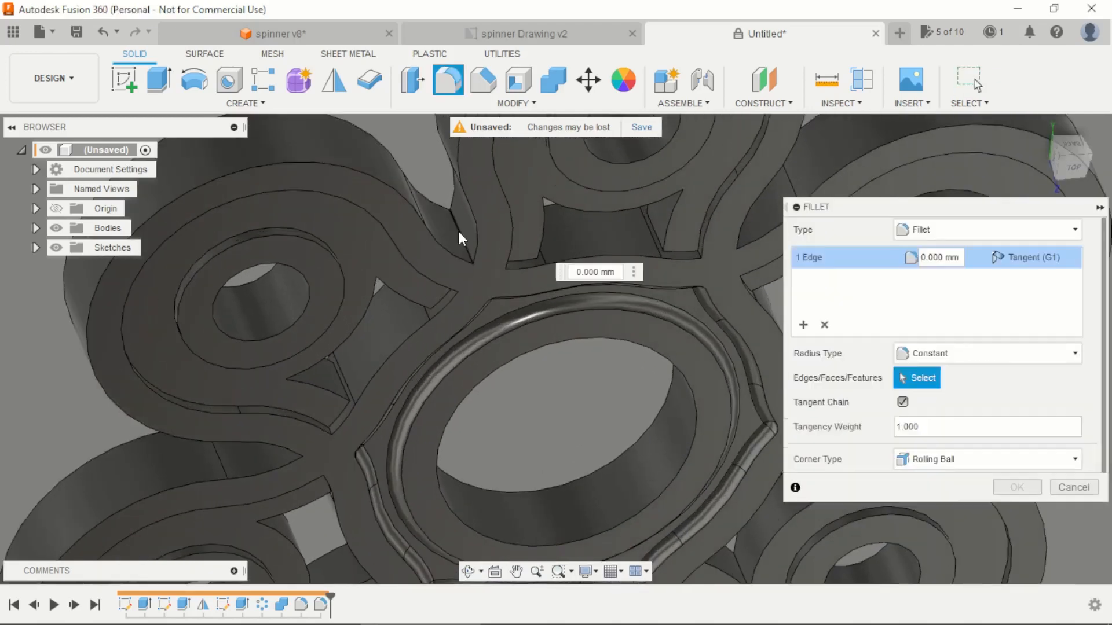
scroll(457, 228, down, 5)
scroll(550, 243, up, 3)
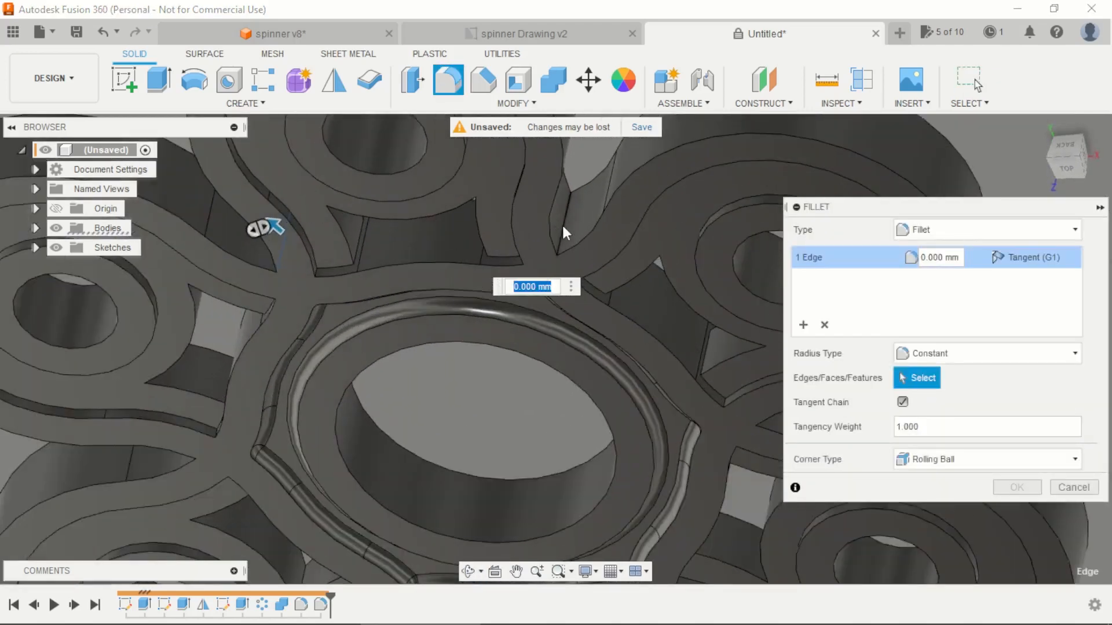
click(562, 224)
scroll(560, 223, down, 5)
shift+middle_drag(551, 231, 557, 291)
scroll(602, 254, up, 3)
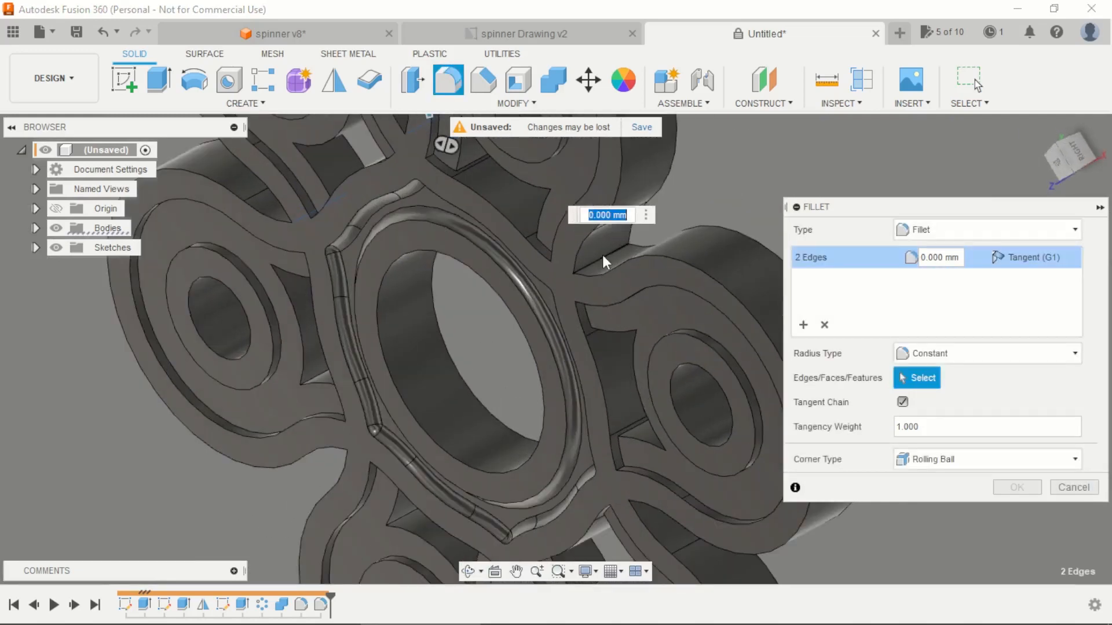
click(603, 254)
Step: Add the remaining three vertical edges between neighbouring arms to the fillet and apply a 1 mm radius
shift+middle_drag(602, 255, 626, 415)
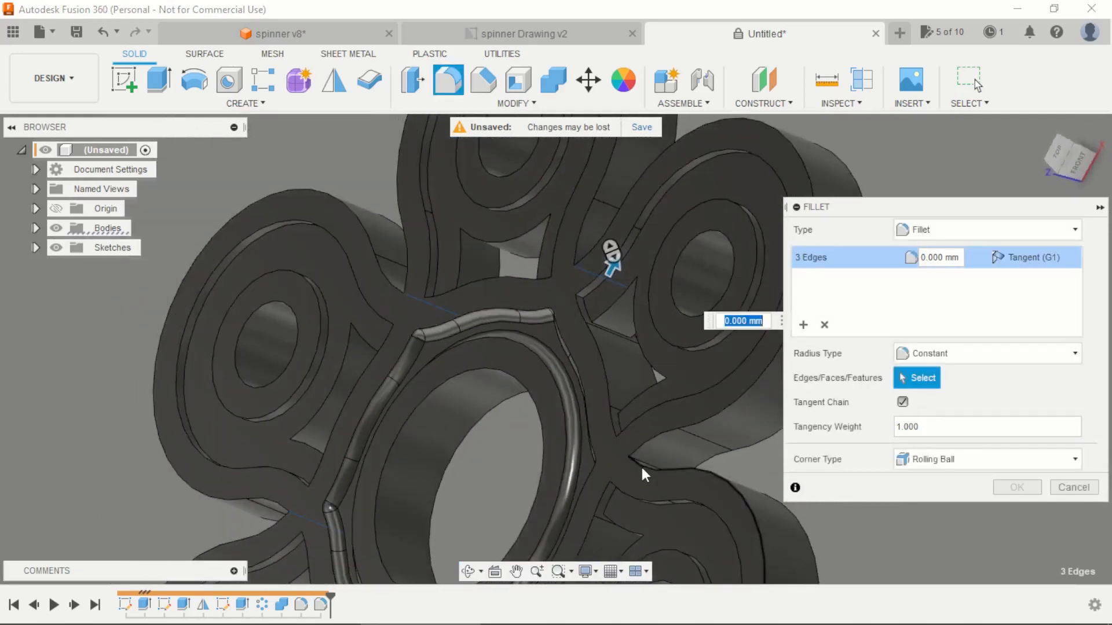
click(646, 459)
scroll(646, 455, down, 3)
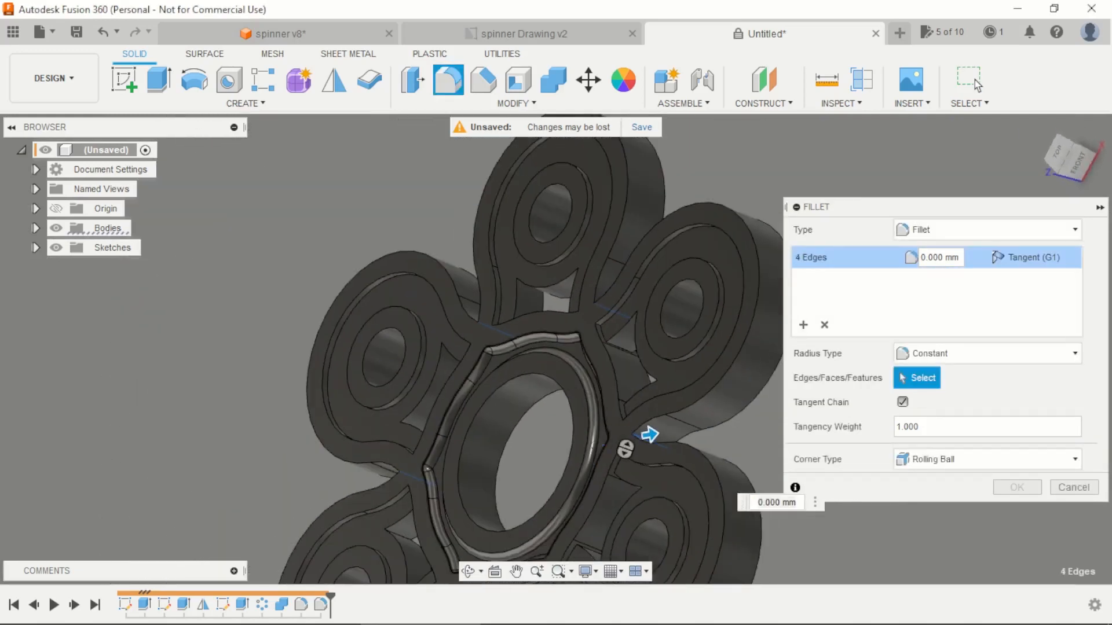
shift+middle_drag(646, 455, 597, 407)
scroll(597, 408, down, 2)
scroll(588, 478, up, 3)
shift+middle_drag(574, 453, 310, 460)
click(596, 455)
scroll(475, 515, up, 3)
click(463, 520)
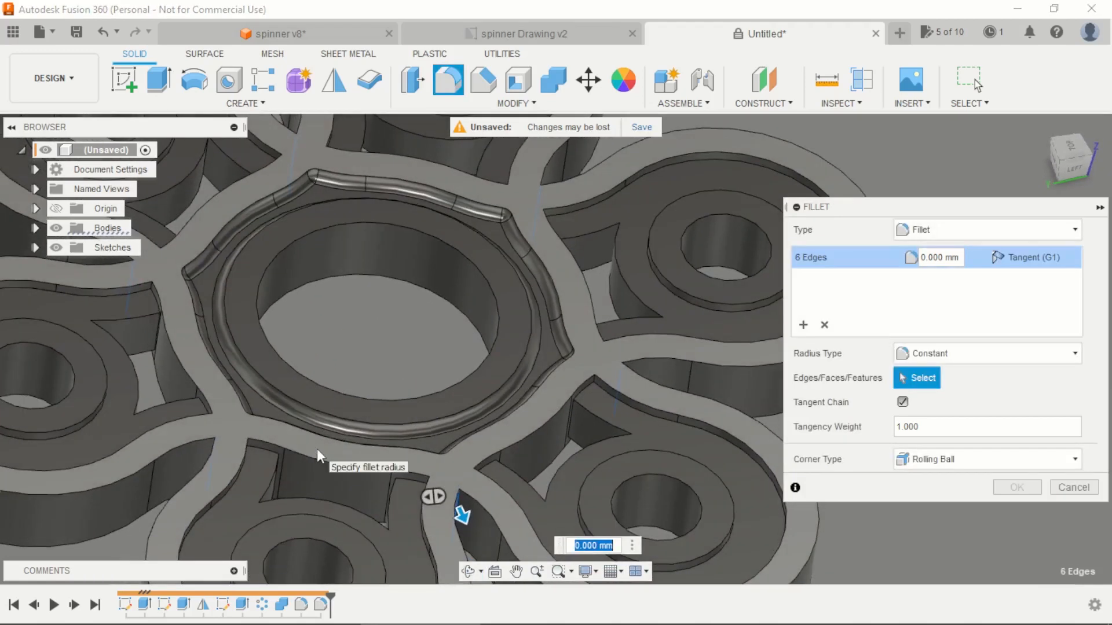
text(1)
key(Return)
Step: Start a fillet and select the two outer vertical corner edges of the openings in two adjacent arms
scroll(443, 310, down, 5)
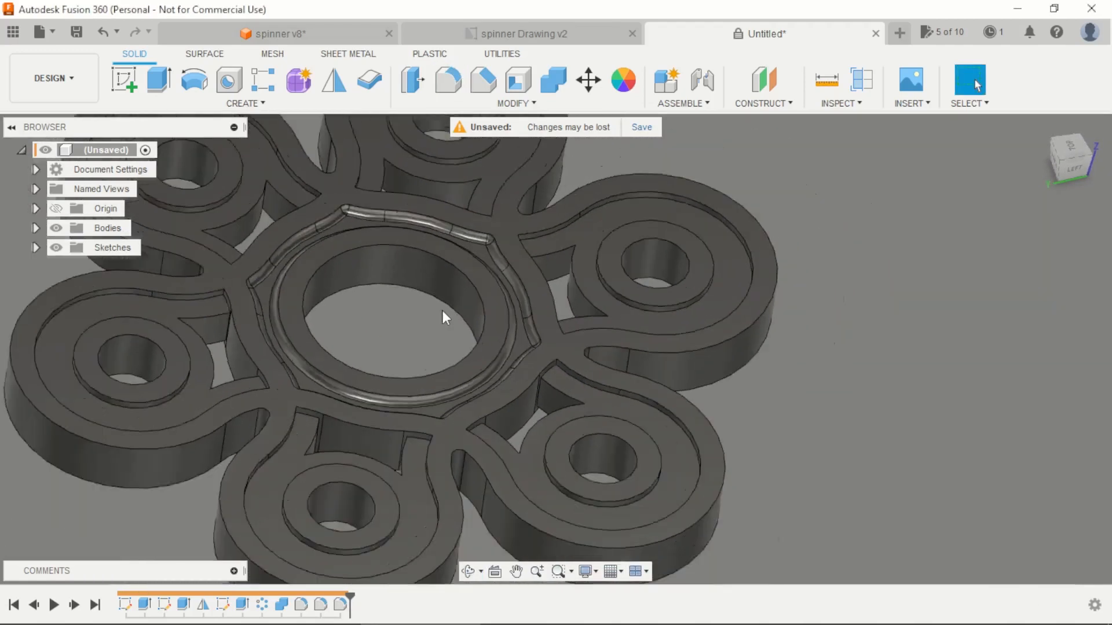
shift+middle_drag(754, 291, 773, 273)
scroll(370, 174, up, 3)
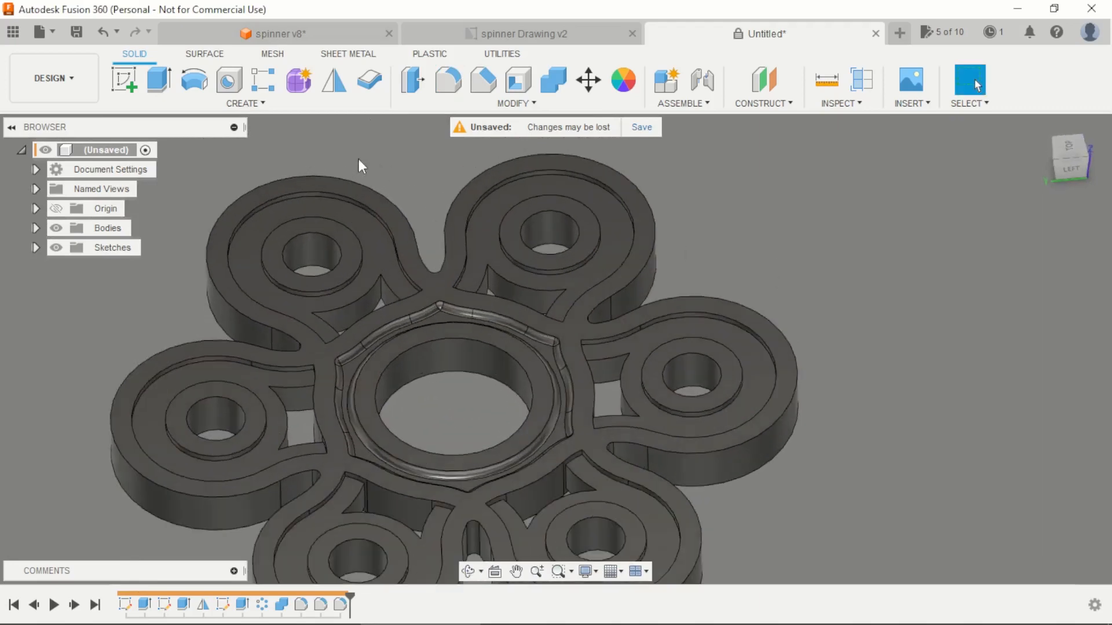
shift+middle_drag(379, 315, 439, 387)
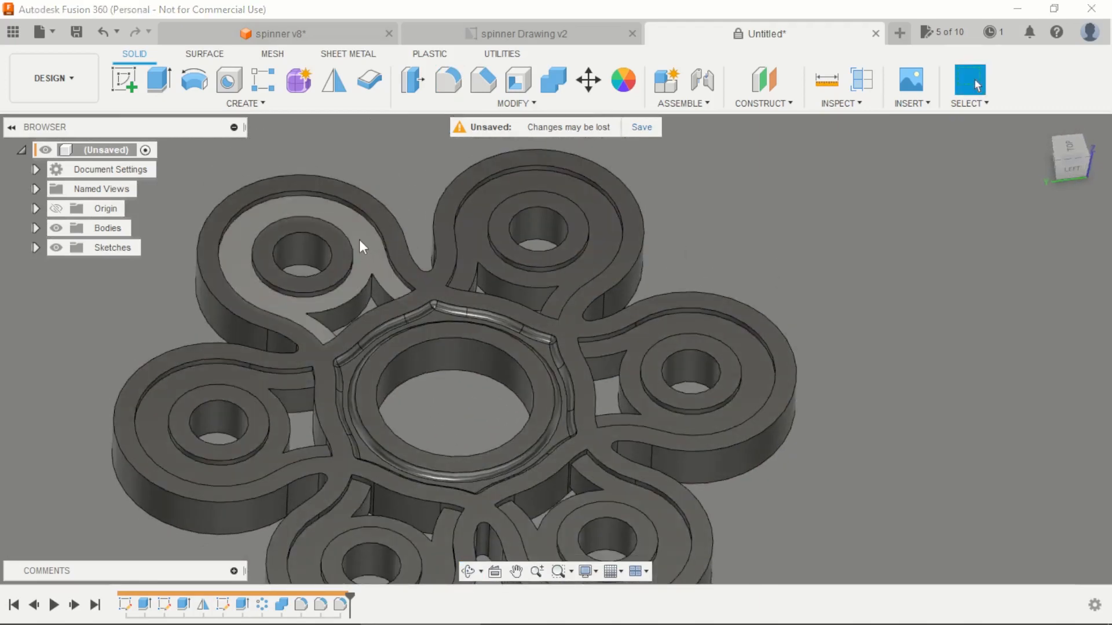
key(f)
scroll(359, 257, up, 5)
click(383, 310)
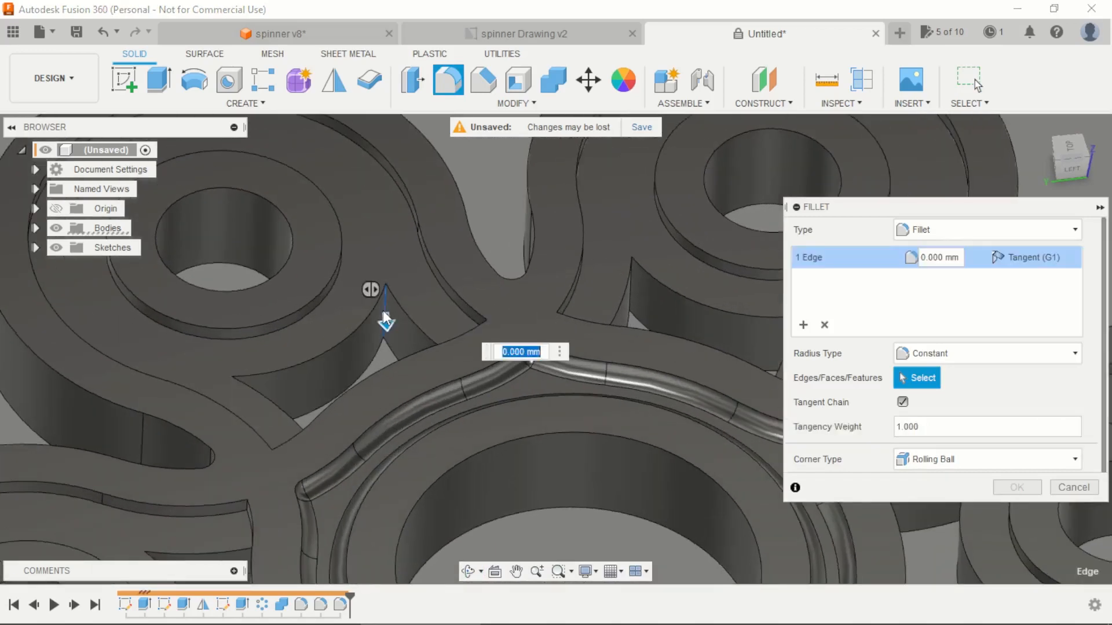
shift+middle_drag(383, 310, 281, 398)
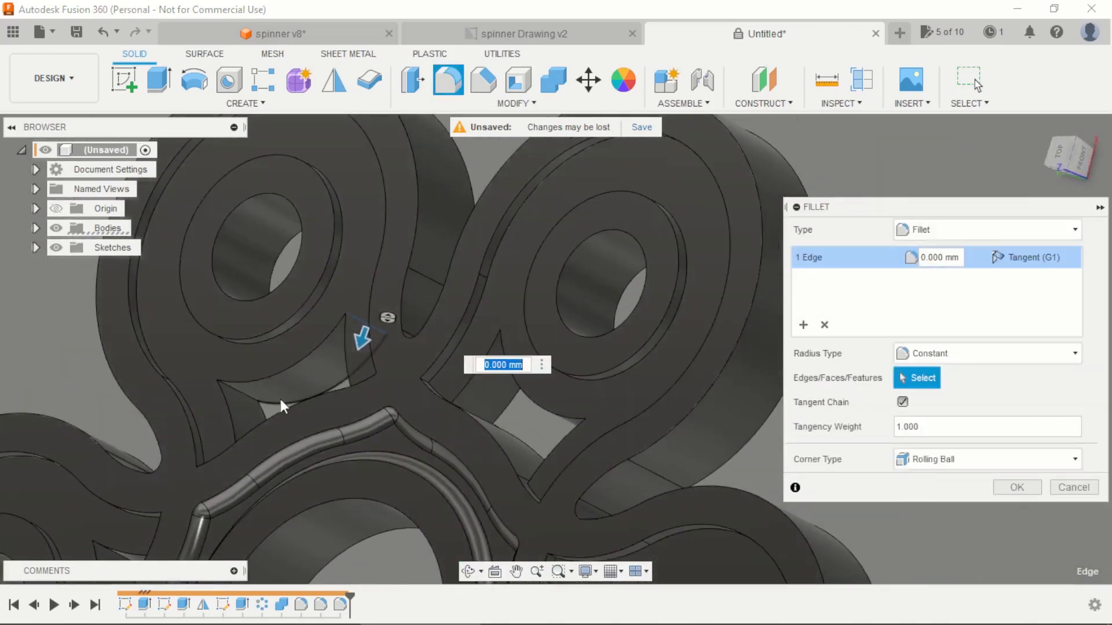
click(249, 392)
scroll(248, 393, down, 3)
scroll(231, 426, up, 5)
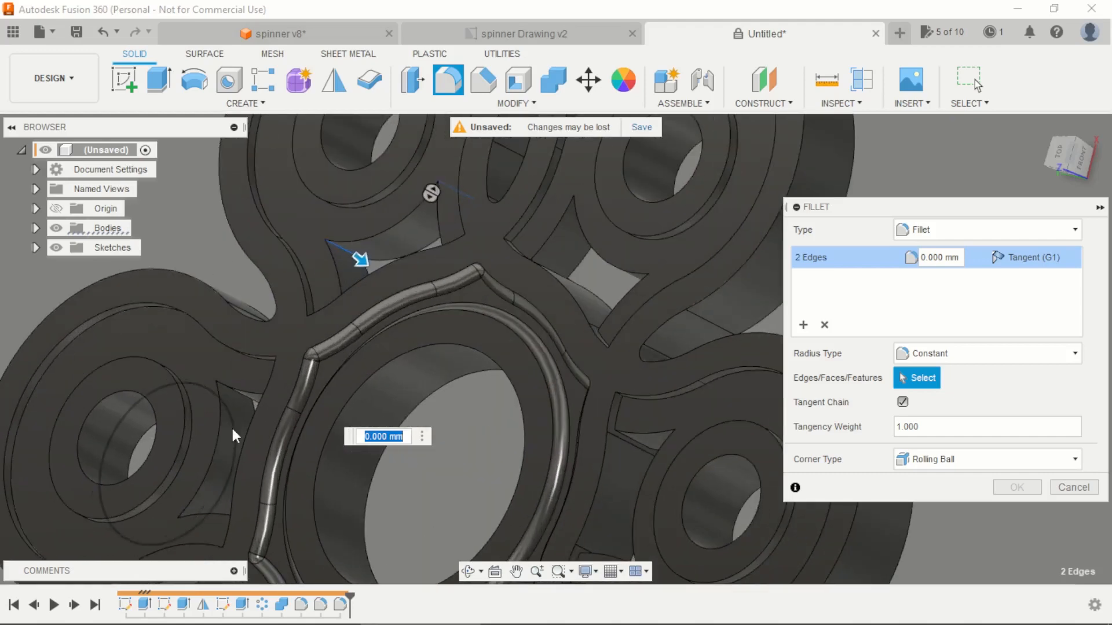
click(230, 427)
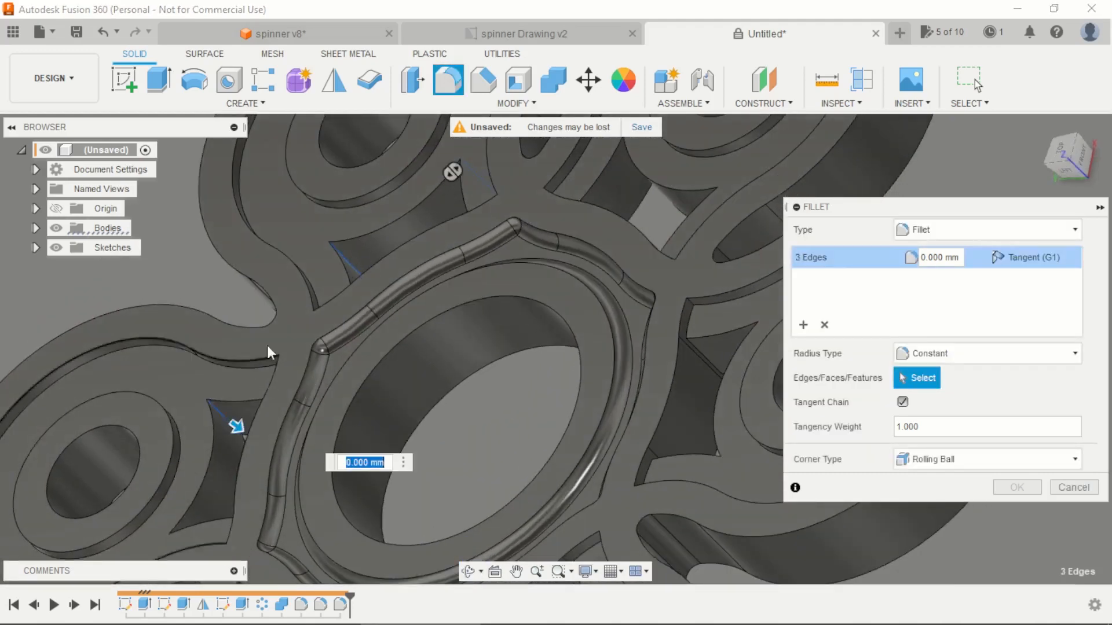
scroll(272, 353, down, 3)
scroll(289, 417, up, 5)
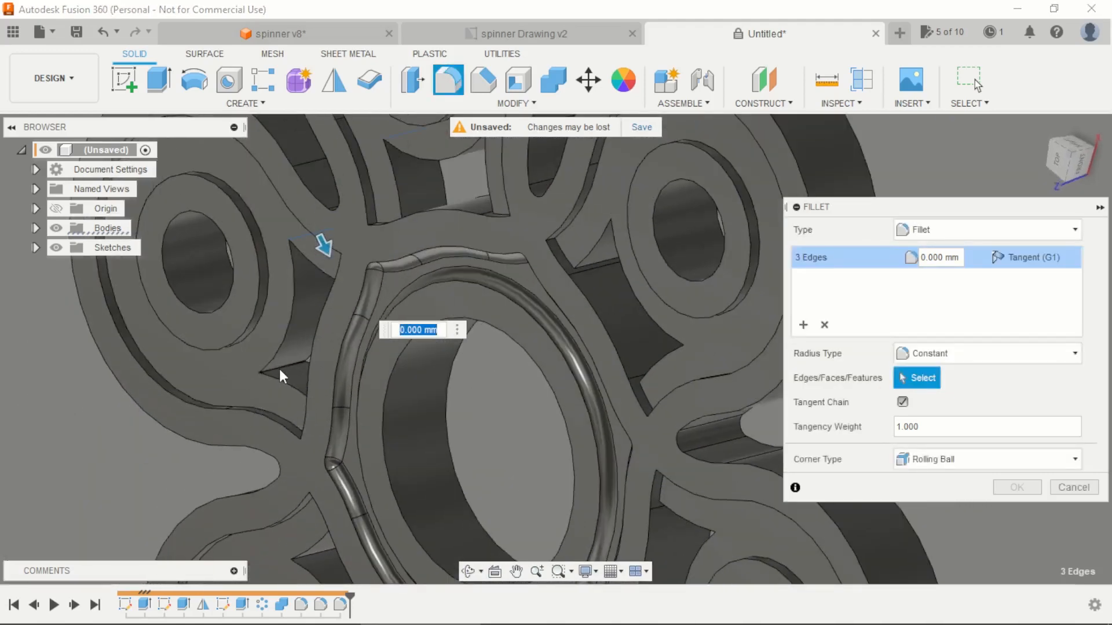
click(279, 369)
Step: Add the outer vertical corner edges of the next two arm openings to the fillet selection
scroll(280, 370, down, 3)
shift+middle_drag(430, 211, 517, 241)
shift+middle_drag(382, 457, 385, 529)
scroll(365, 501, up, 5)
click(366, 498)
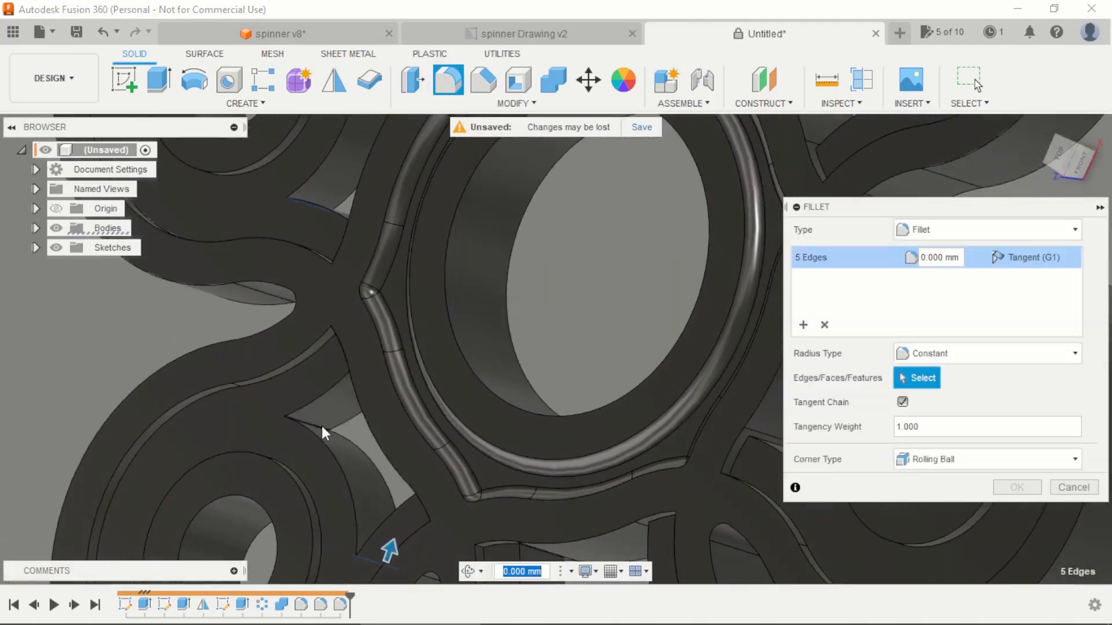
click(321, 423)
scroll(324, 401, down, 4)
shift+middle_drag(443, 379, 625, 496)
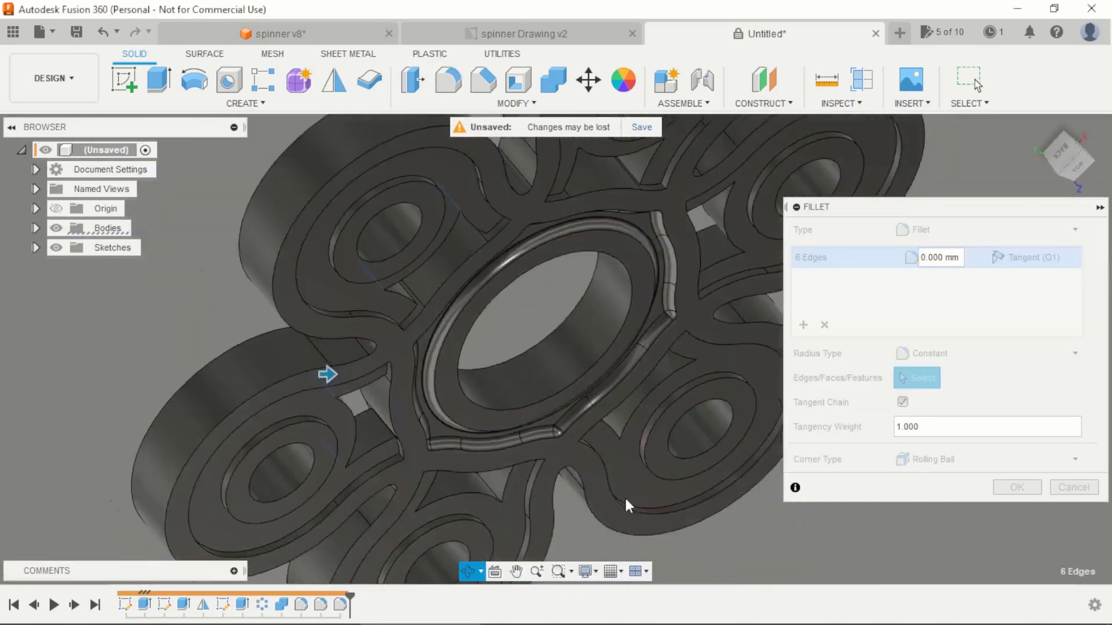
scroll(482, 487, up, 5)
click(461, 474)
shift+middle_drag(494, 501, 284, 412)
click(283, 408)
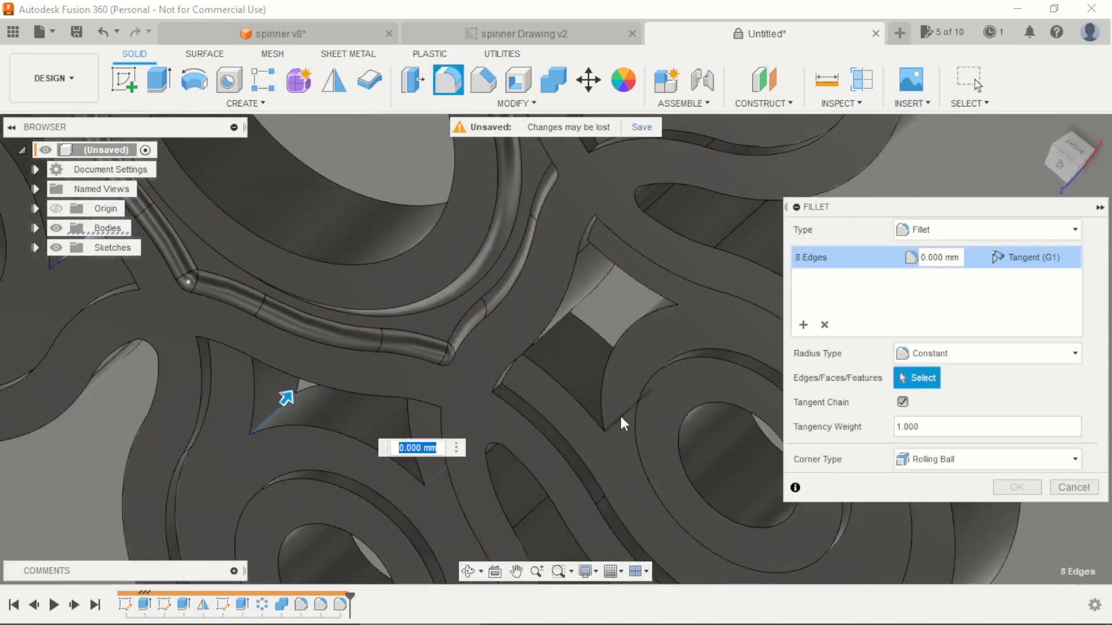
Step: Add the outer vertical corner edges of the last two arm openings and apply a 1 mm fillet radius
shift+middle_drag(620, 415, 496, 359)
click(593, 387)
scroll(497, 360, down, 3)
scroll(724, 318, up, 4)
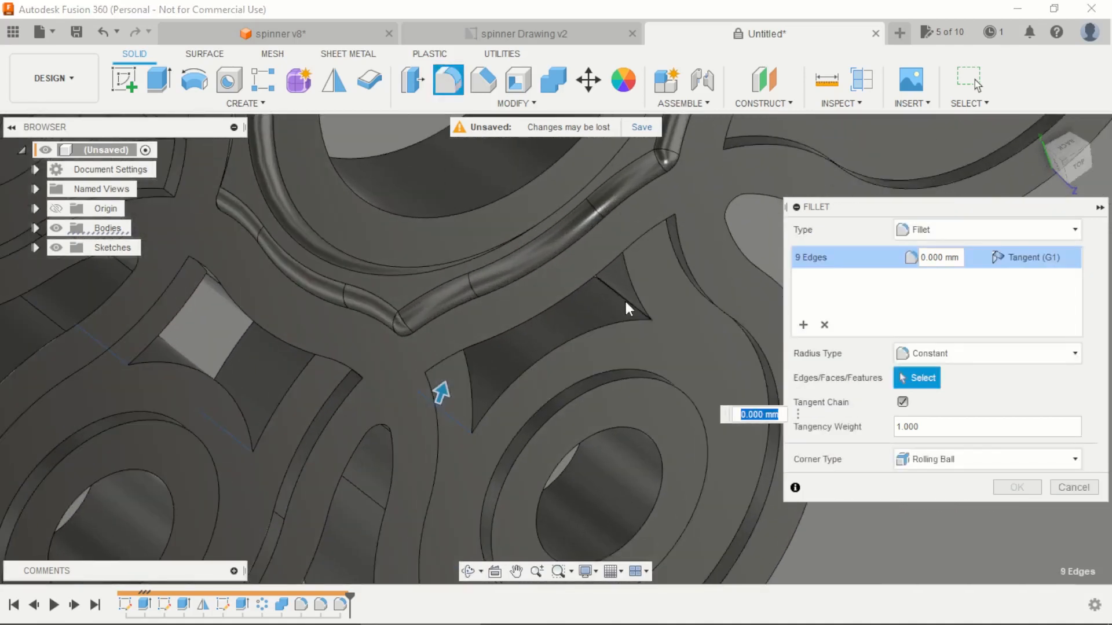
click(624, 299)
scroll(405, 359, down, 5)
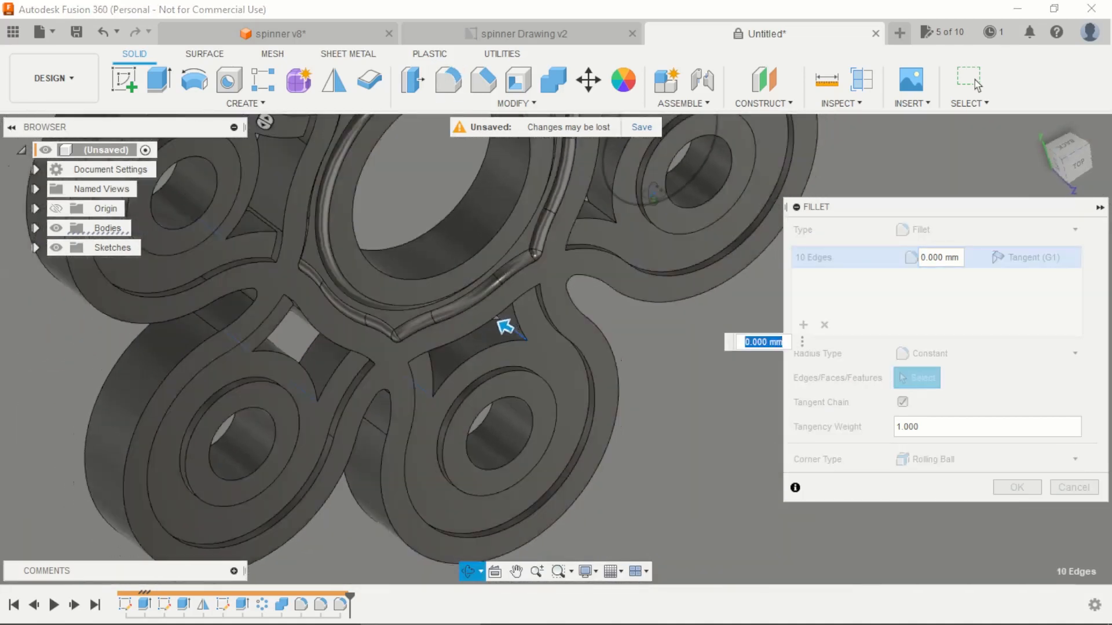
scroll(592, 206, up, 3)
click(599, 212)
scroll(511, 306, down, 3)
shift+middle_drag(512, 305, 559, 249)
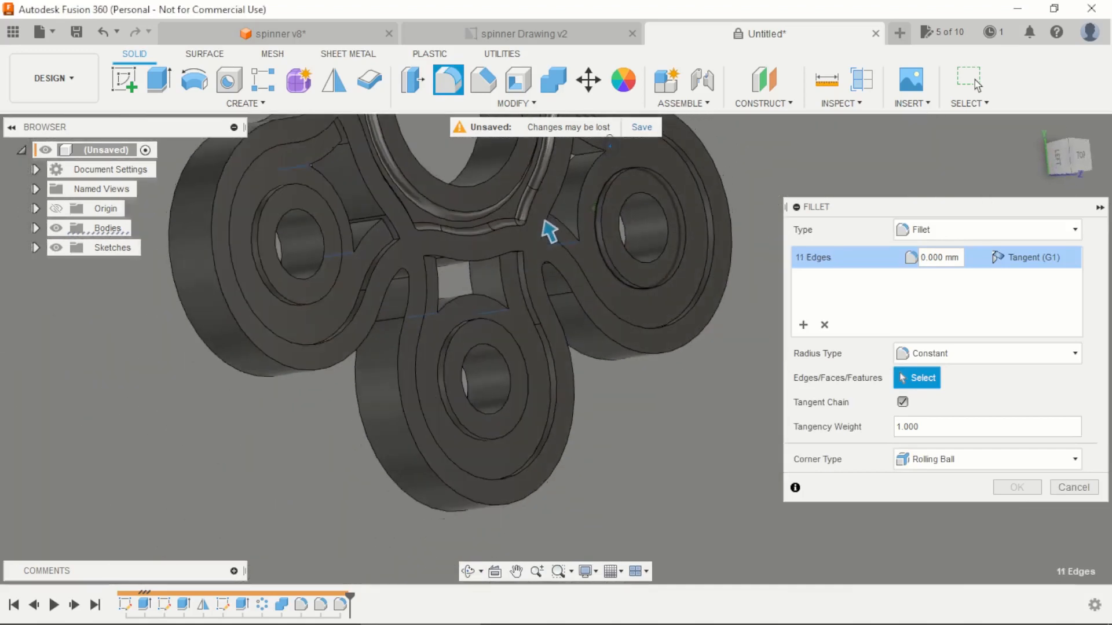
scroll(601, 143, up, 2)
click(584, 156)
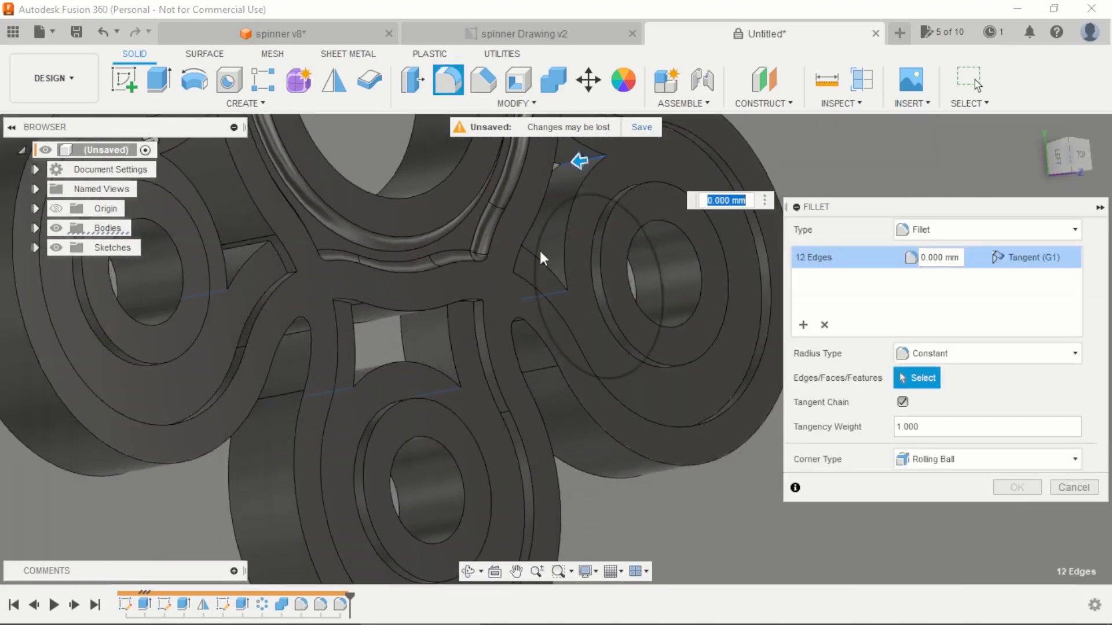
scroll(540, 255, down, 5)
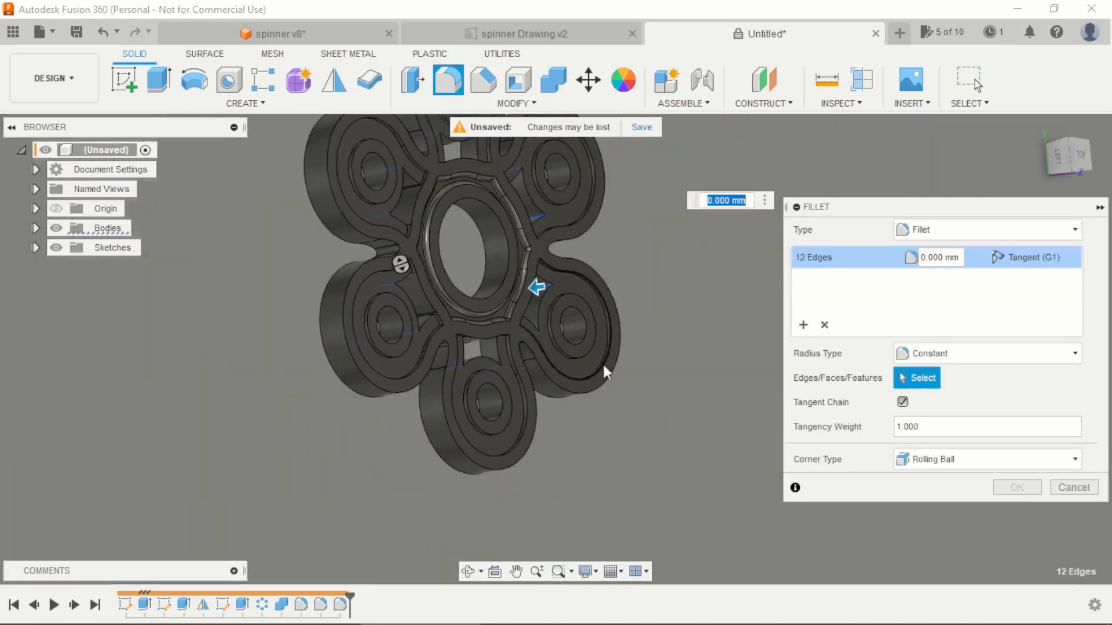
shift+middle_drag(604, 366, 615, 279)
text(1)
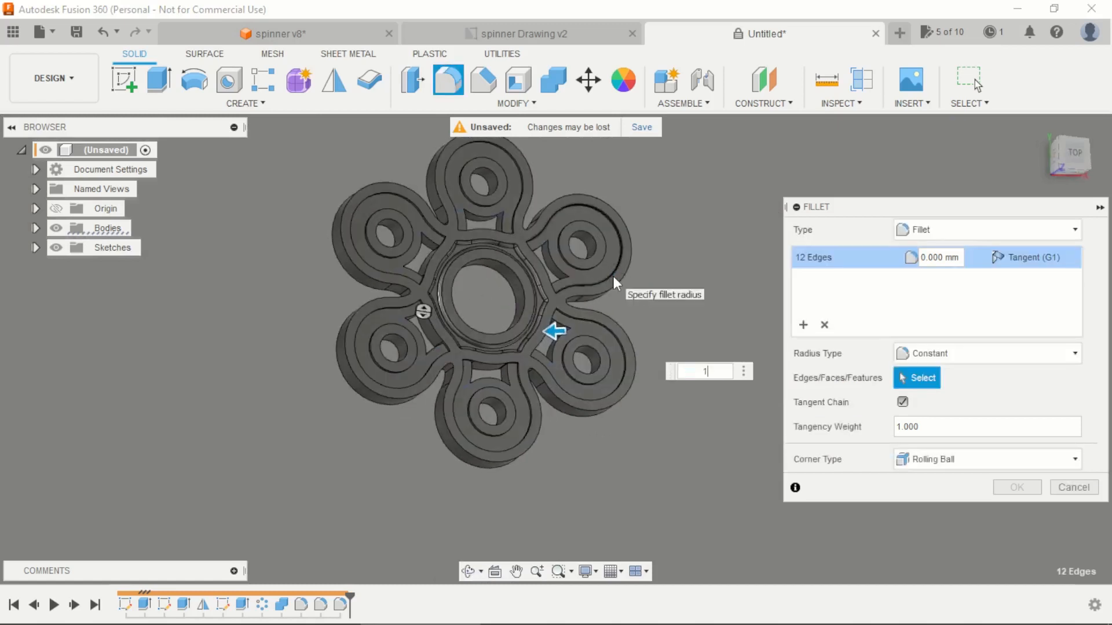
key(Return)
Step: Start a fillet and select the upper and lower tangent edge chains around one arm opening
scroll(613, 276, up, 2)
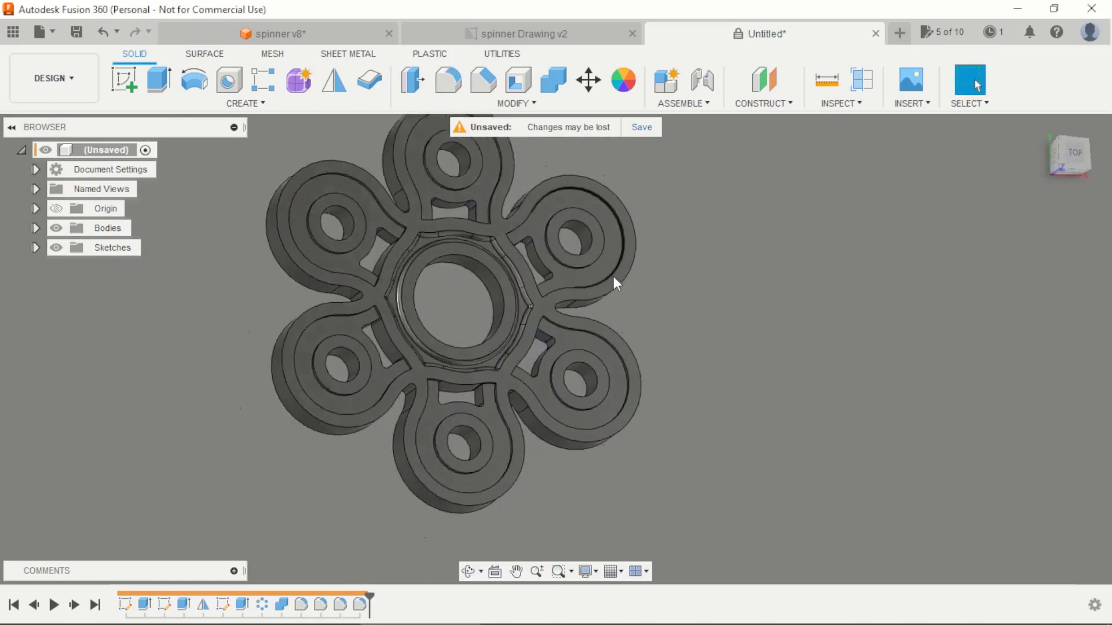
scroll(613, 276, up, 2)
scroll(680, 290, down, 3)
shift+middle_drag(679, 289, 637, 287)
scroll(591, 284, up, 1)
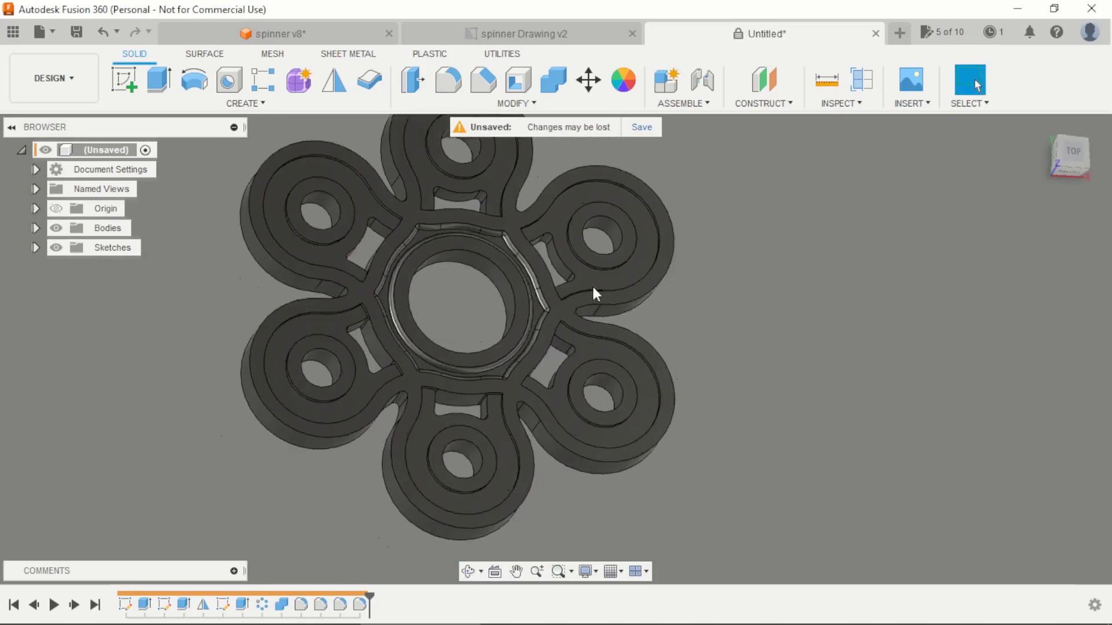
scroll(593, 288, up, 1)
key(f)
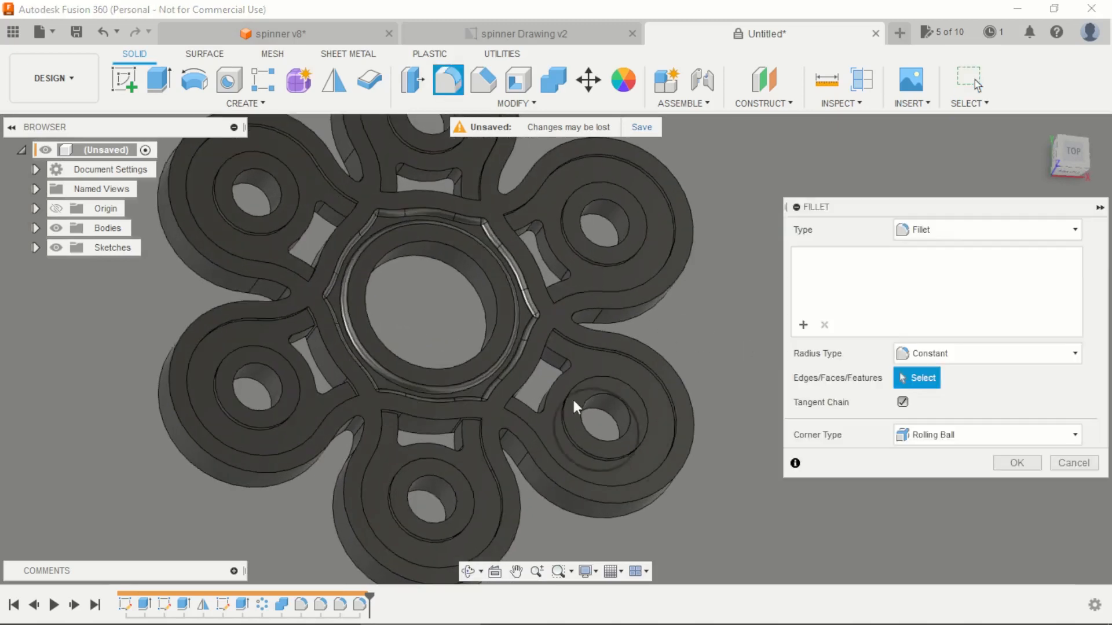
scroll(573, 397, up, 2)
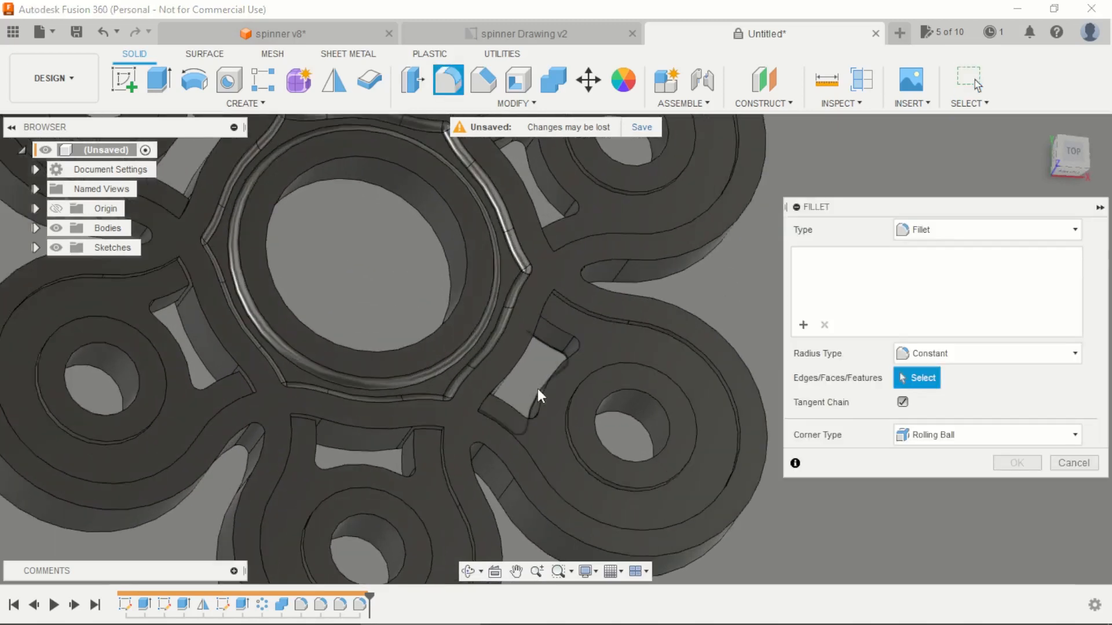
click(563, 360)
click(550, 351)
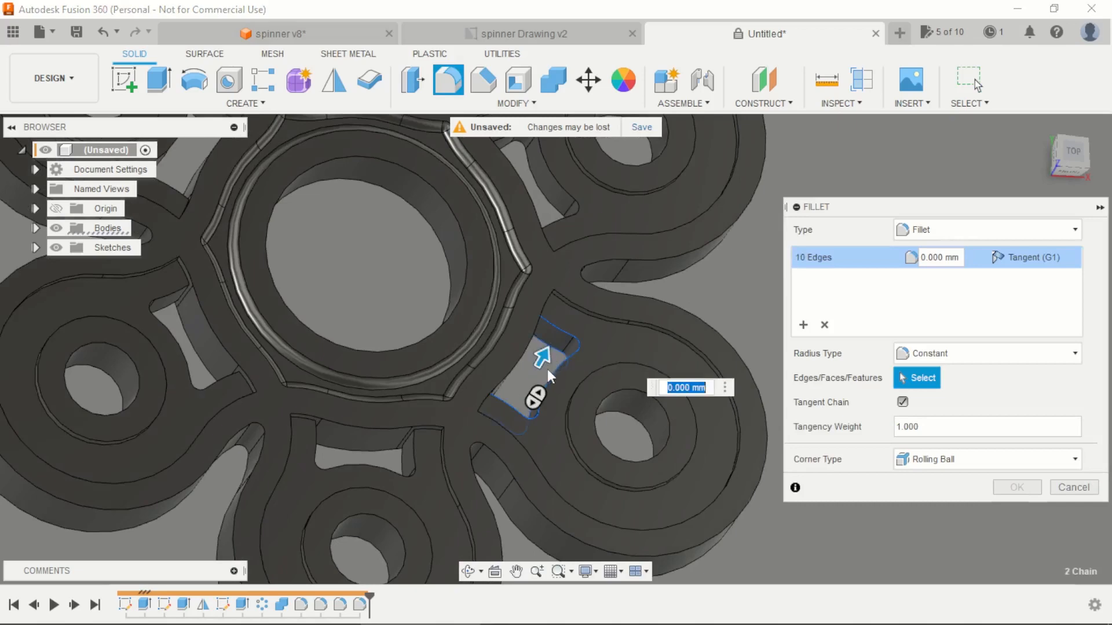
Step: Add the upper and lower edge chains of four more arm openings to the fillet selection
scroll(548, 370, down, 2)
shift+middle_drag(661, 309, 682, 298)
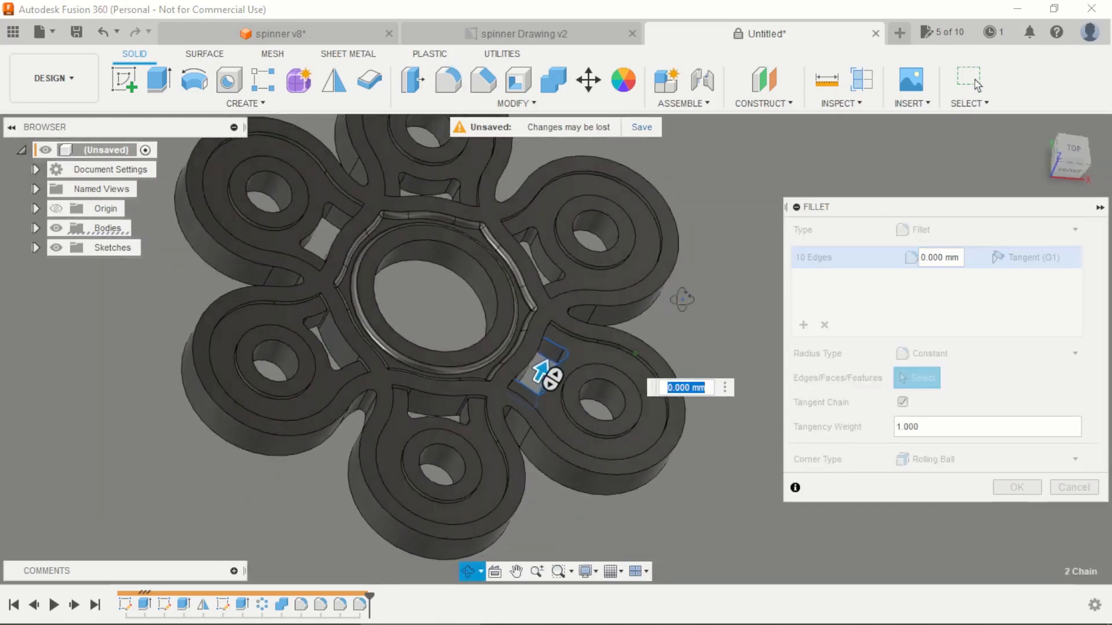
scroll(569, 215, up, 3)
click(529, 270)
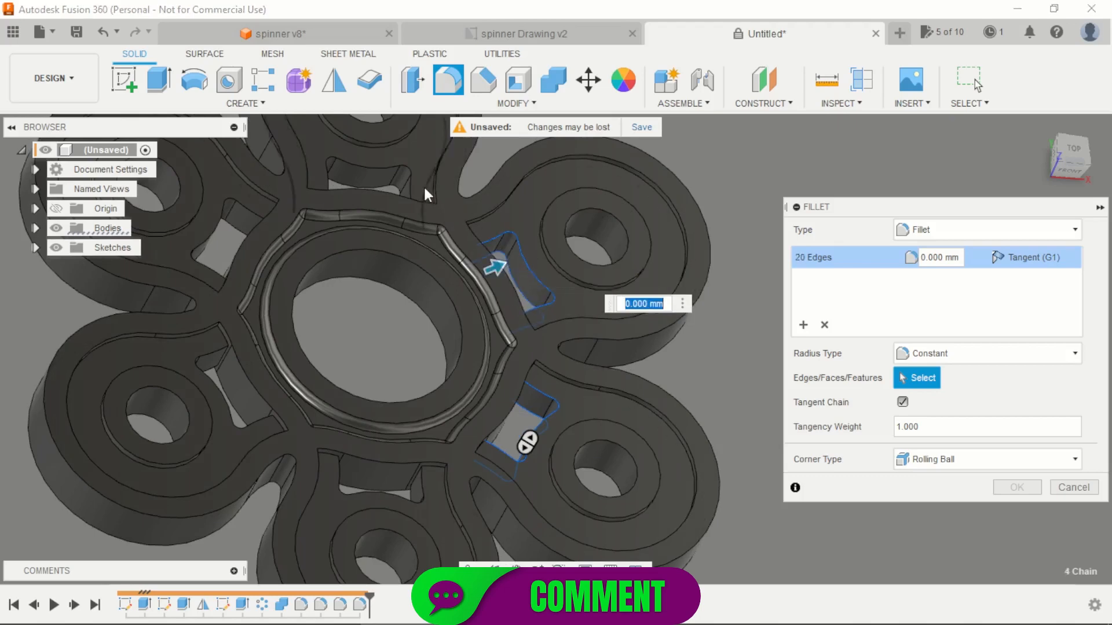
click(408, 183)
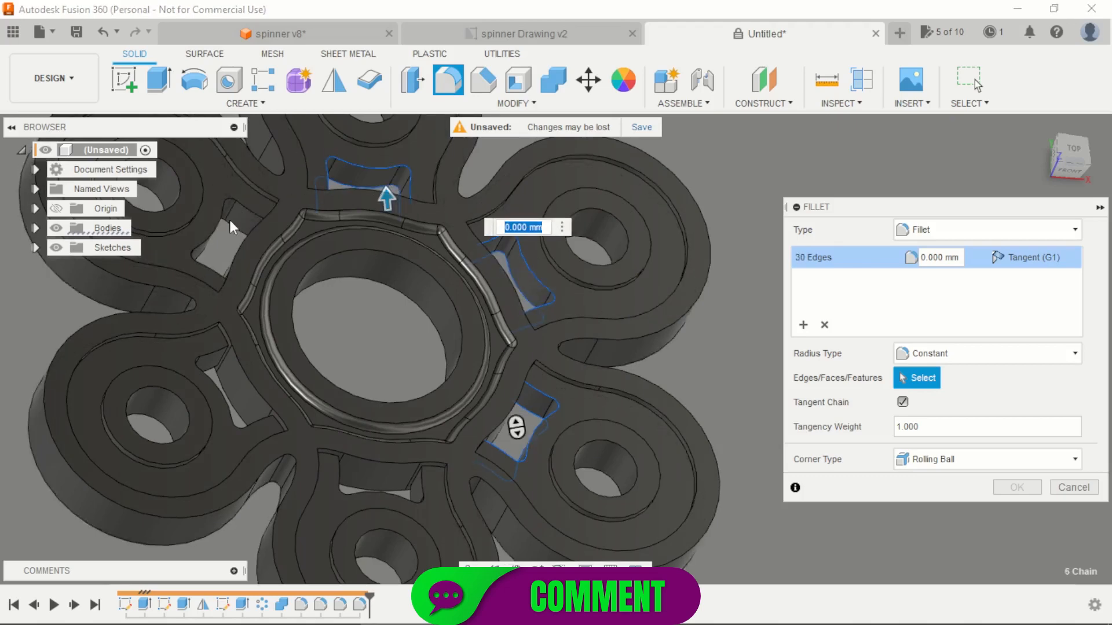
click(228, 221)
click(230, 268)
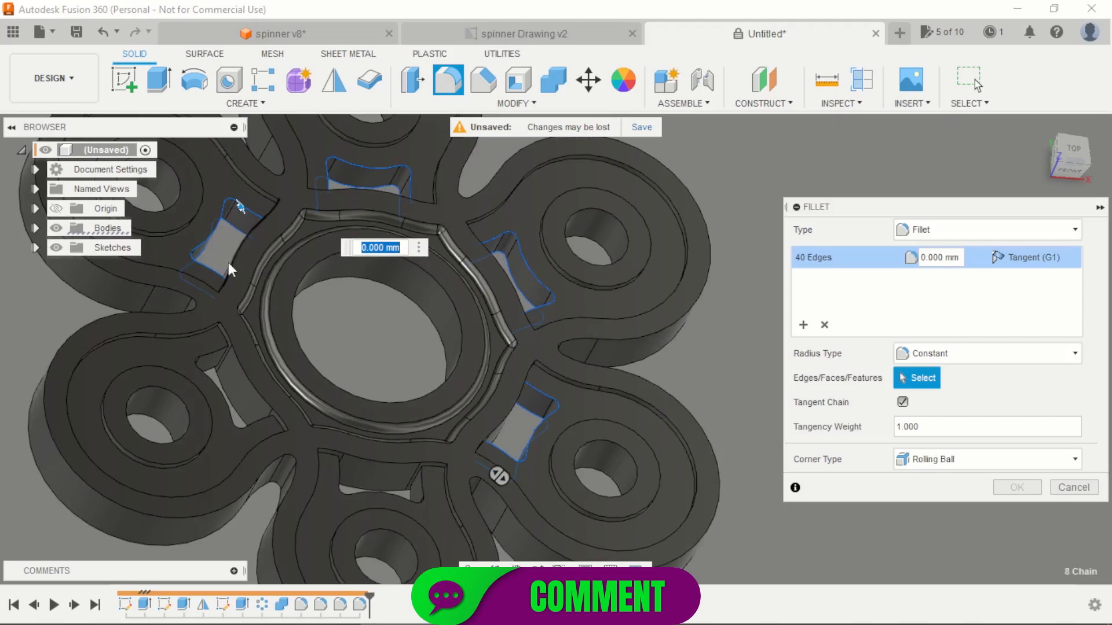
click(210, 364)
click(225, 356)
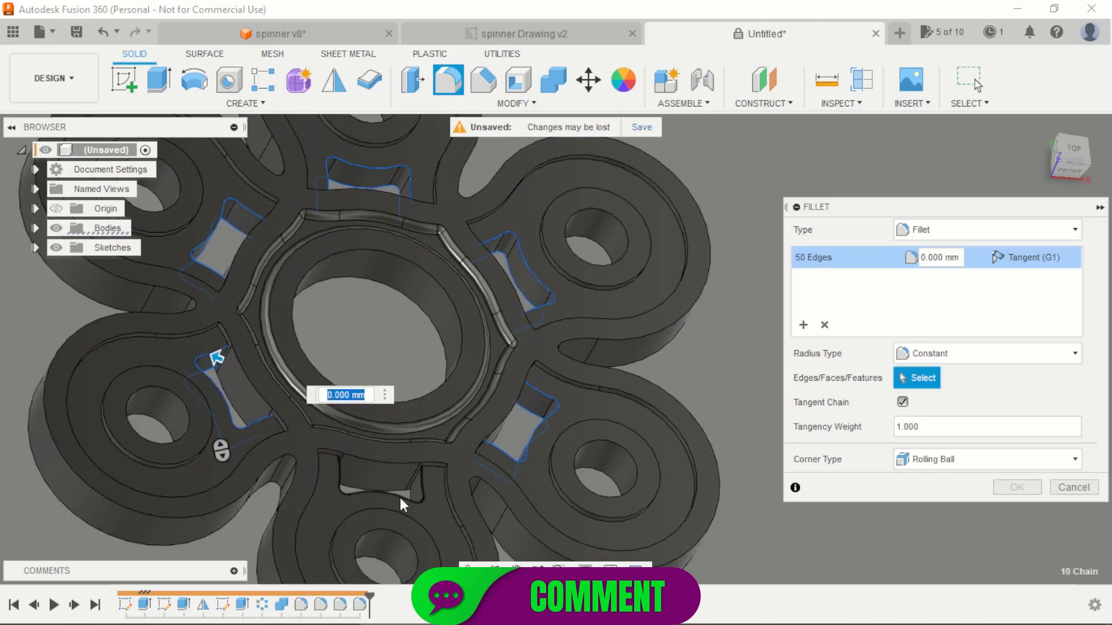
Step: Add the upper and lower edge chains of the sixth arm opening to the selection and apply a 1 mm fillet radius
click(411, 496)
shift+middle_drag(458, 425, 444, 468)
scroll(420, 475, up, 5)
click(412, 431)
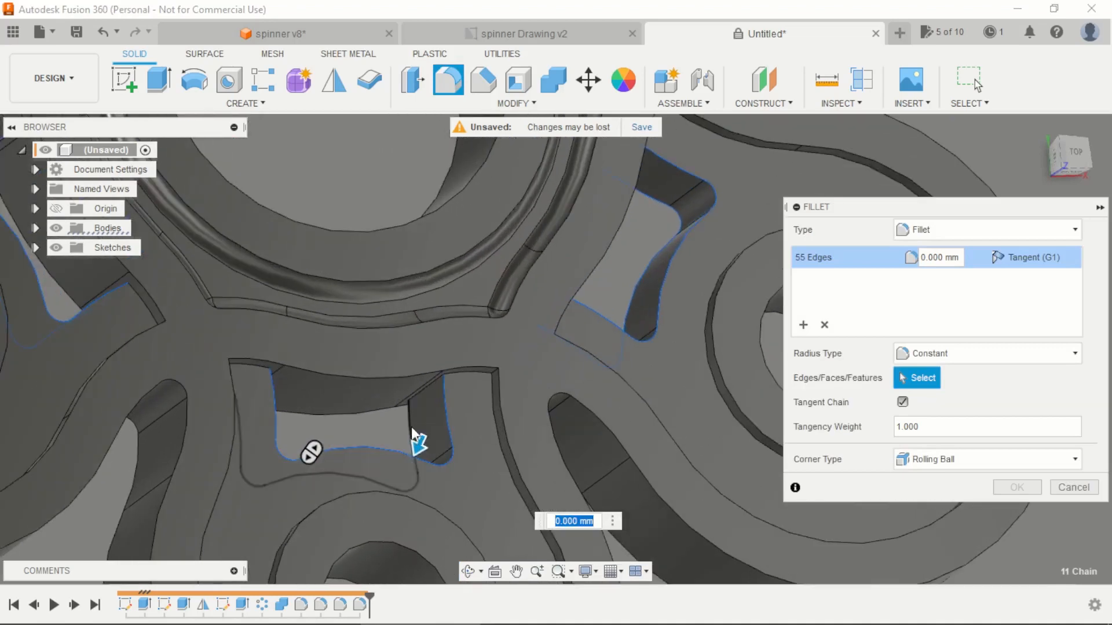
text(1)
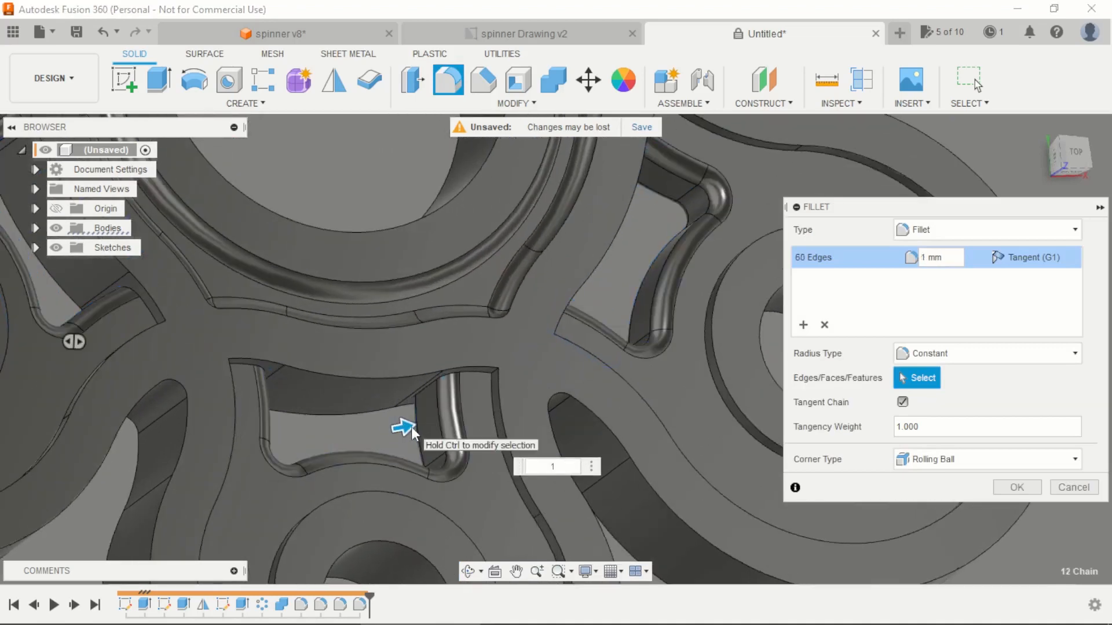
key(Return)
Step: Fillet the central recess floor face on the opposite side of the spinner with a 1 mm radius
scroll(483, 394, down, 5)
shift+middle_drag(527, 441, 493, 405)
scroll(521, 447, down, 4)
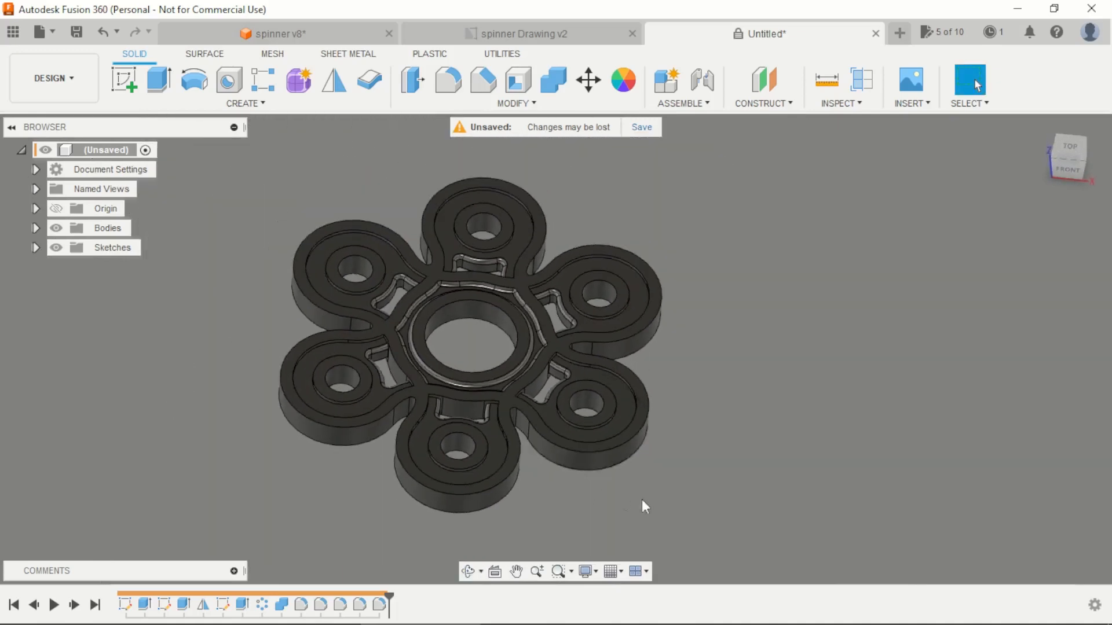
shift+middle_drag(641, 500, 802, 242)
scroll(408, 361, up, 4)
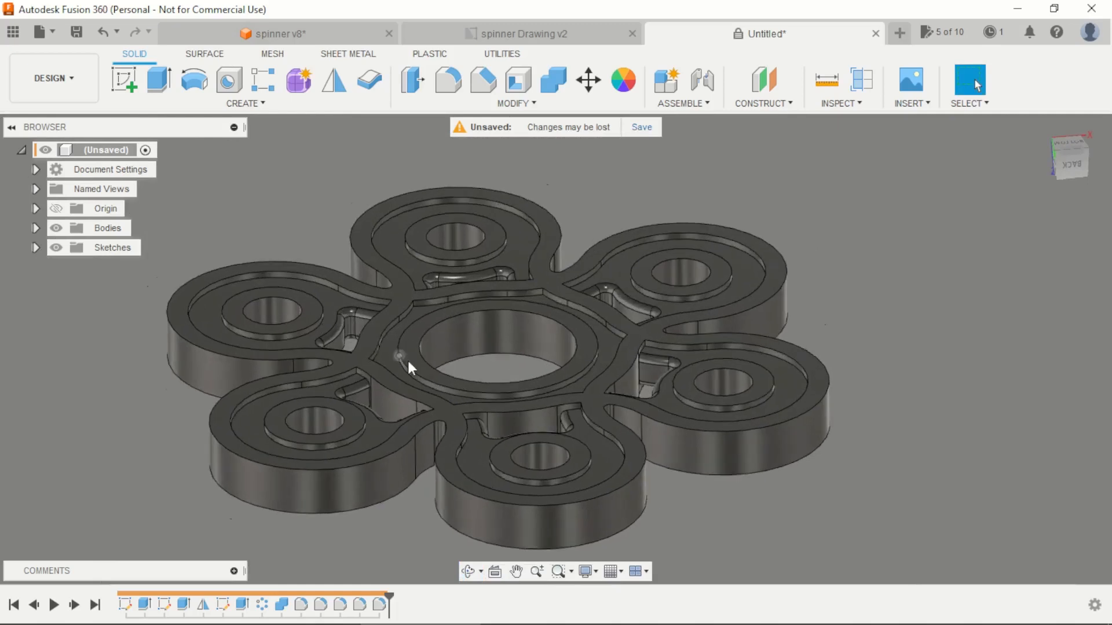
shift+middle_drag(408, 361, 417, 397)
key(f)
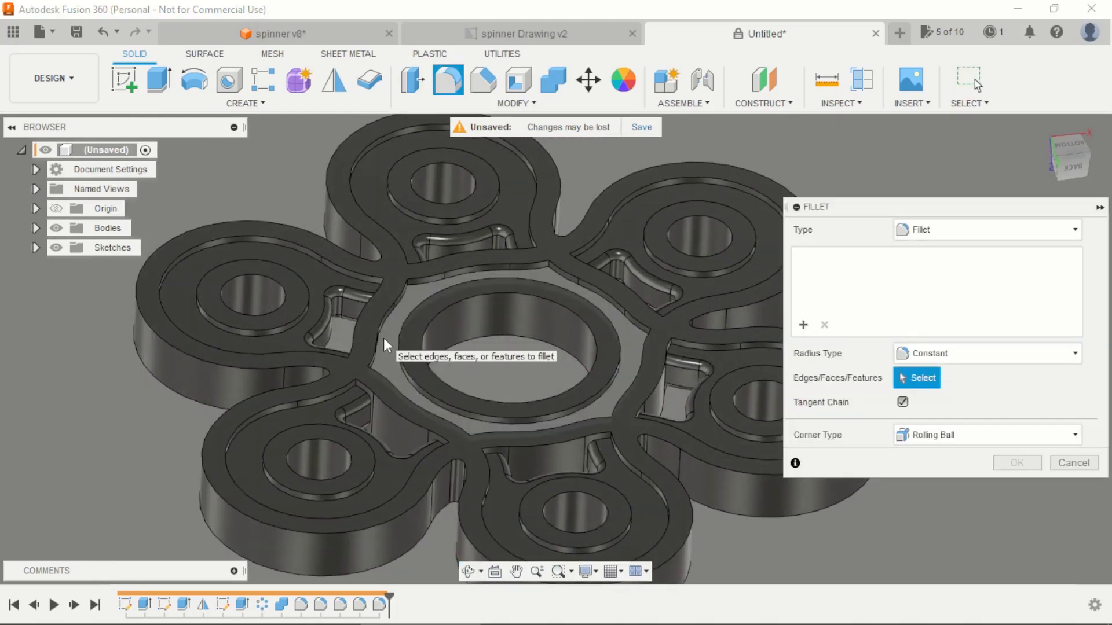
click(384, 340)
text(1)
key(Return)
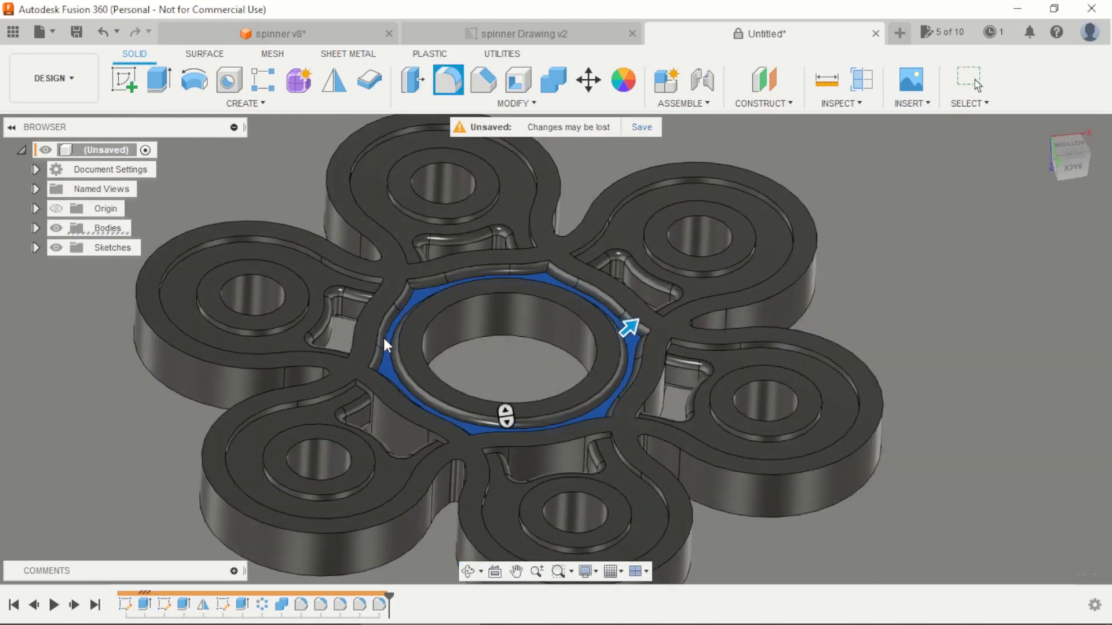
scroll(443, 293, down, 3)
scroll(520, 180, up, 3)
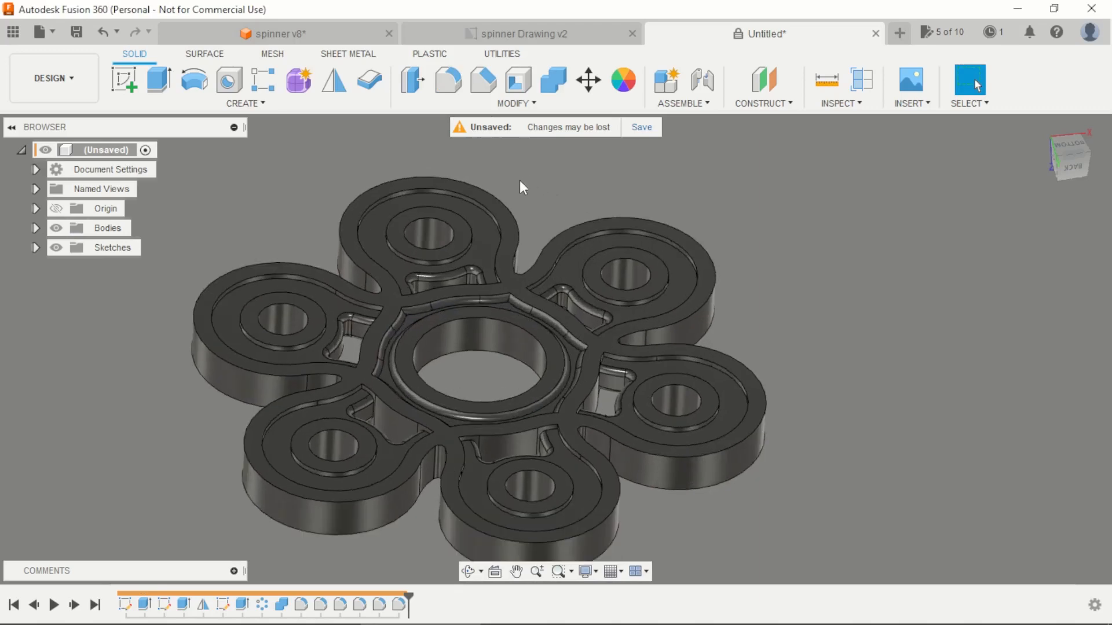
Step: Start a fillet on the two sharp vertical corner edges of one arm pocket beside the central ring, with a 1 mm radius
scroll(542, 197, down, 4)
shift+middle_drag(544, 198, 660, 235)
scroll(567, 376, up, 5)
key(f)
scroll(640, 231, up, 8)
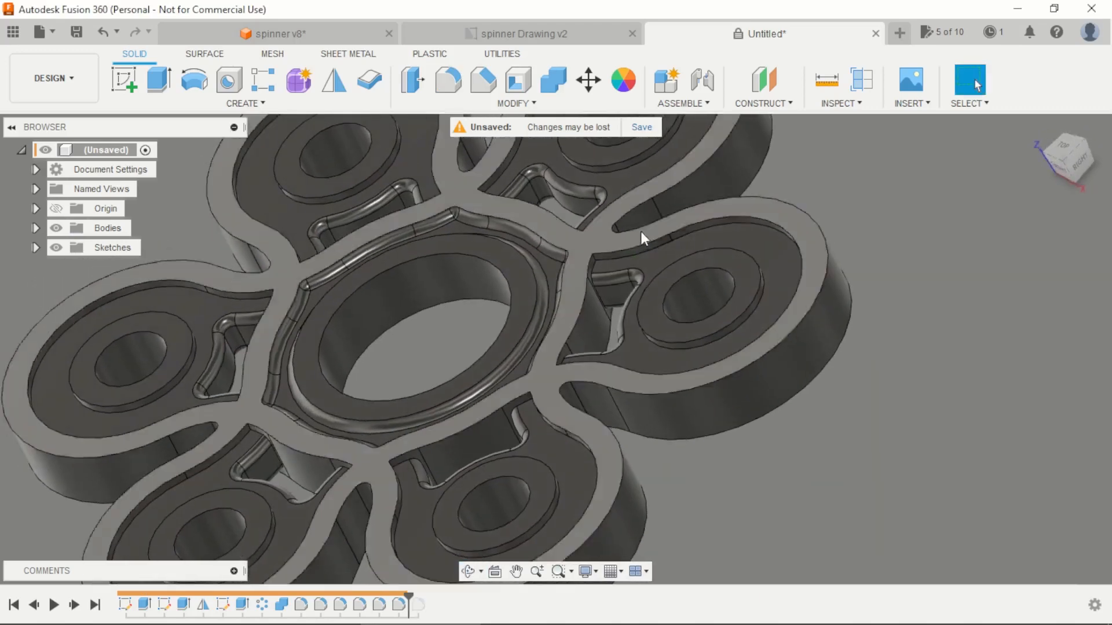
key(f)
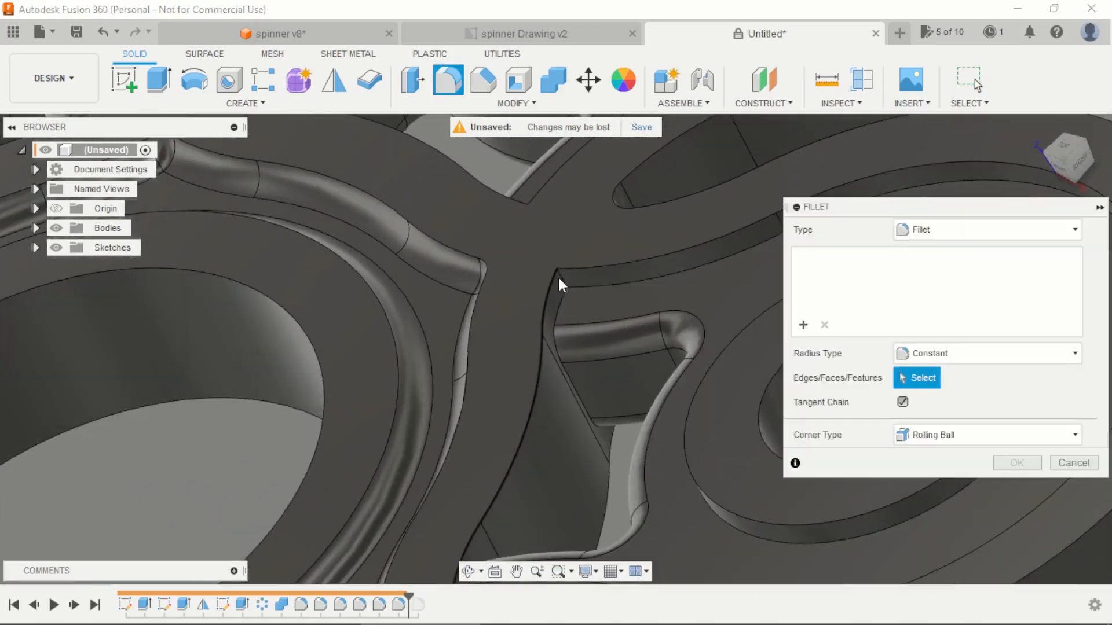
click(562, 275)
scroll(562, 276, down, 3)
shift+middle_drag(565, 281, 558, 442)
scroll(544, 454, down, 4)
scroll(508, 496, up, 6)
scroll(504, 491, up, 2)
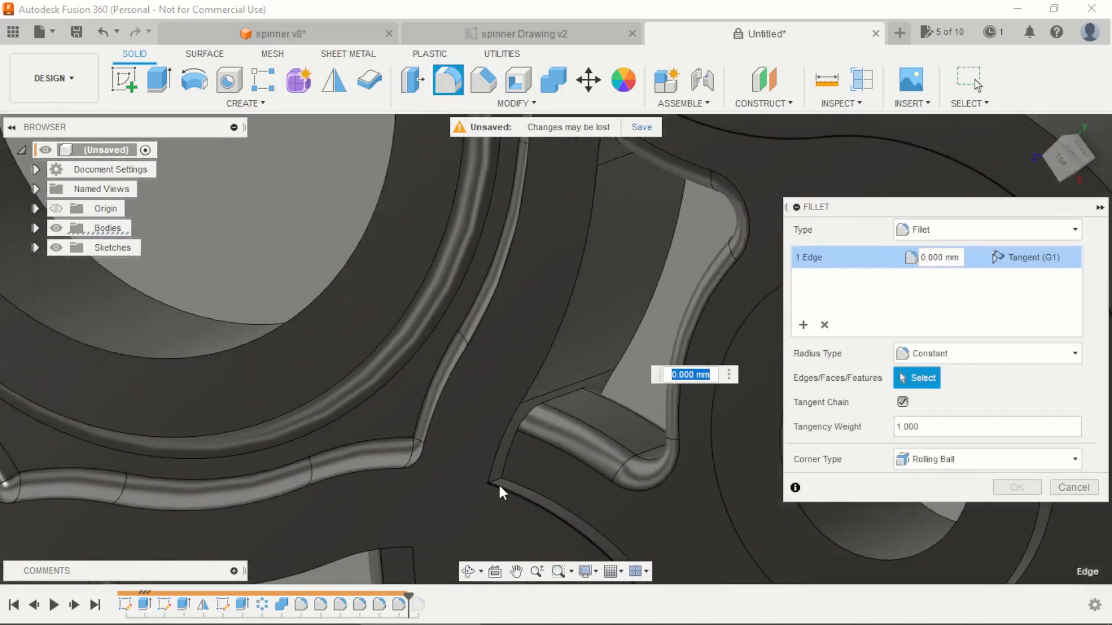
click(498, 479)
text(1)
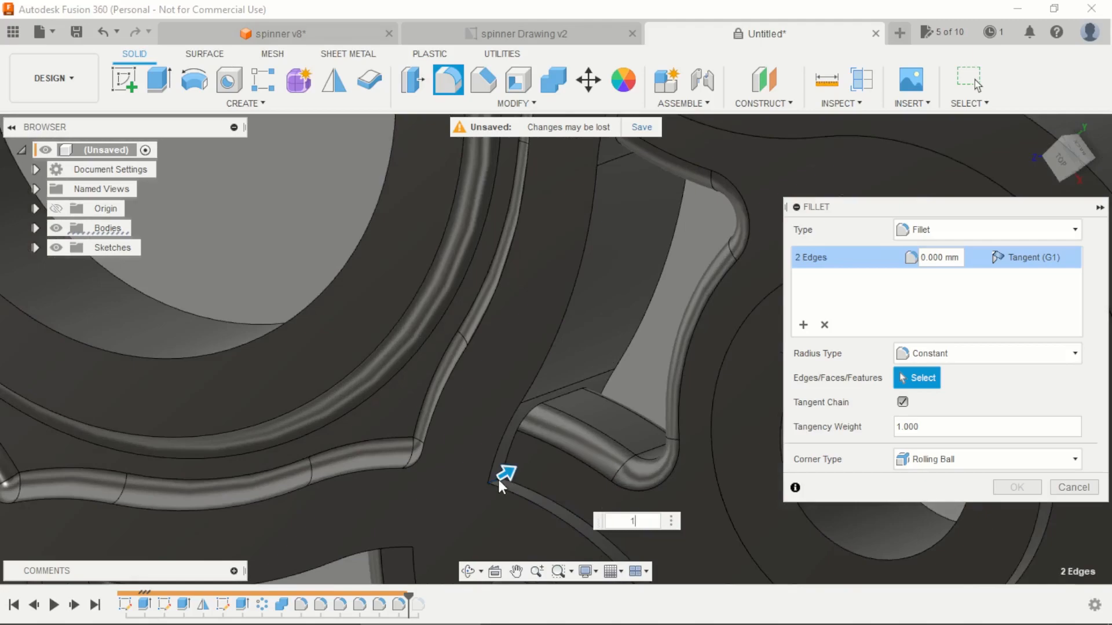
Step: Add both sharp vertical corner edges of the neighbouring arm pocket to the fillet selection
scroll(637, 348, down, 5)
shift+middle_drag(721, 347, 641, 276)
scroll(642, 276, down, 3)
scroll(615, 220, up, 3)
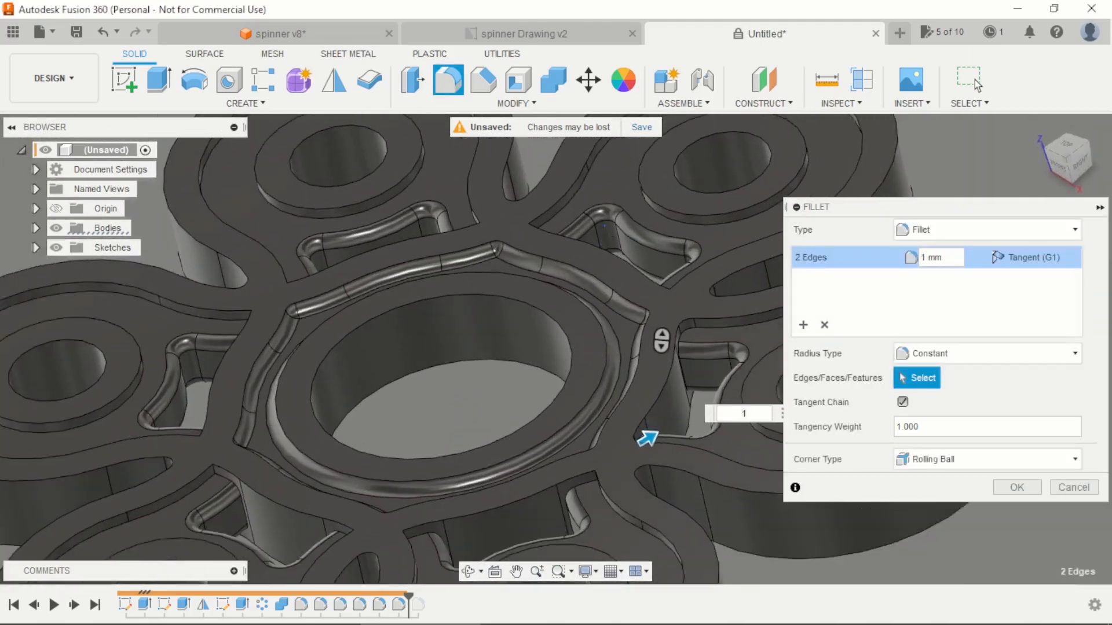
shift+middle_drag(615, 222, 533, 251)
scroll(554, 294, down, 2)
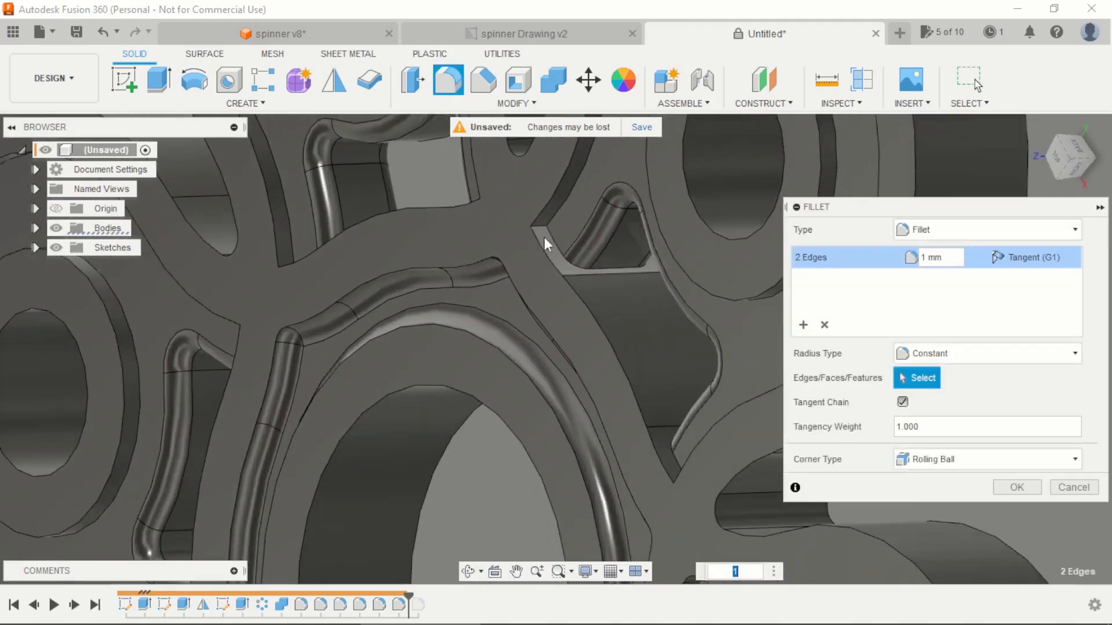
click(542, 224)
scroll(637, 331, up, 3)
shift+middle_drag(637, 331, 712, 463)
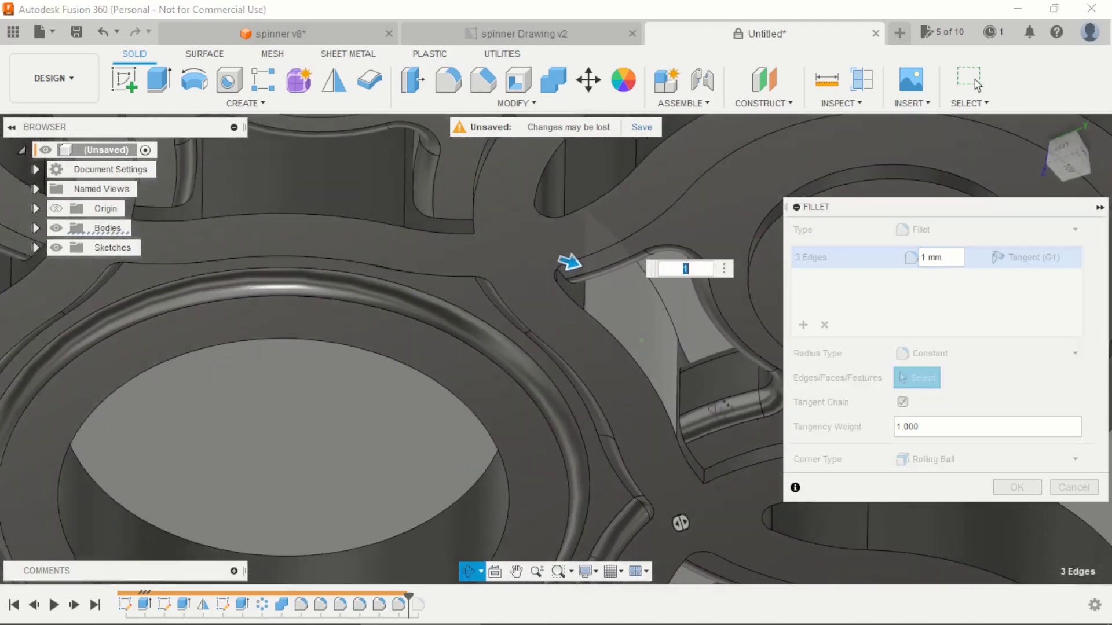
click(704, 471)
scroll(590, 365, down, 3)
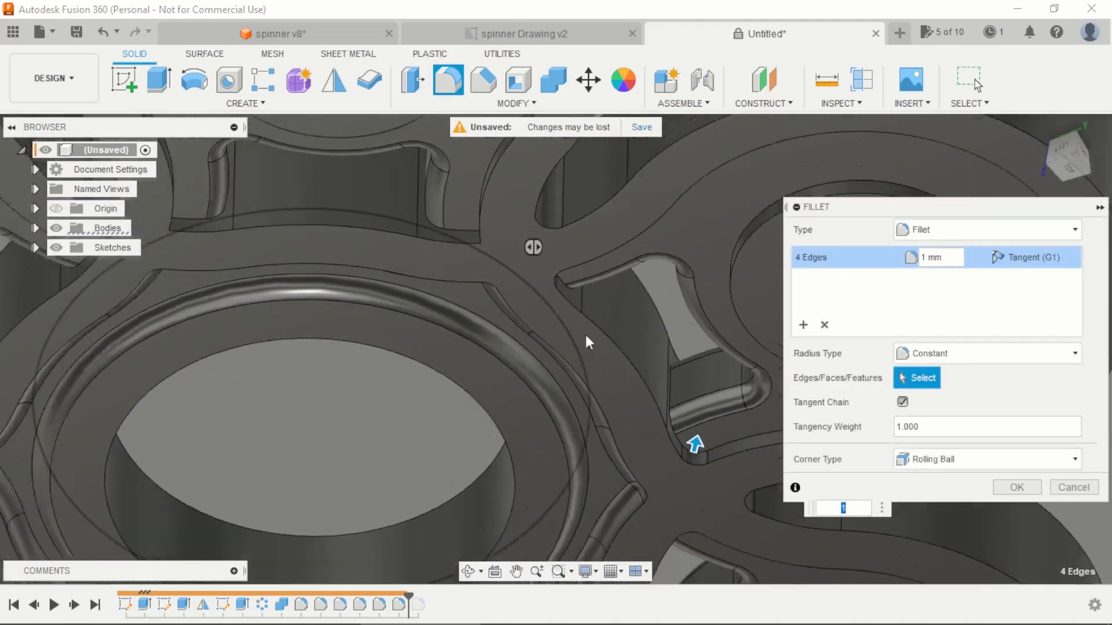
Step: Add the two sharp vertical corner edges of the third arm pocket to the fillet selection
shift+middle_drag(585, 335, 524, 272)
scroll(523, 273, up, 3)
click(545, 267)
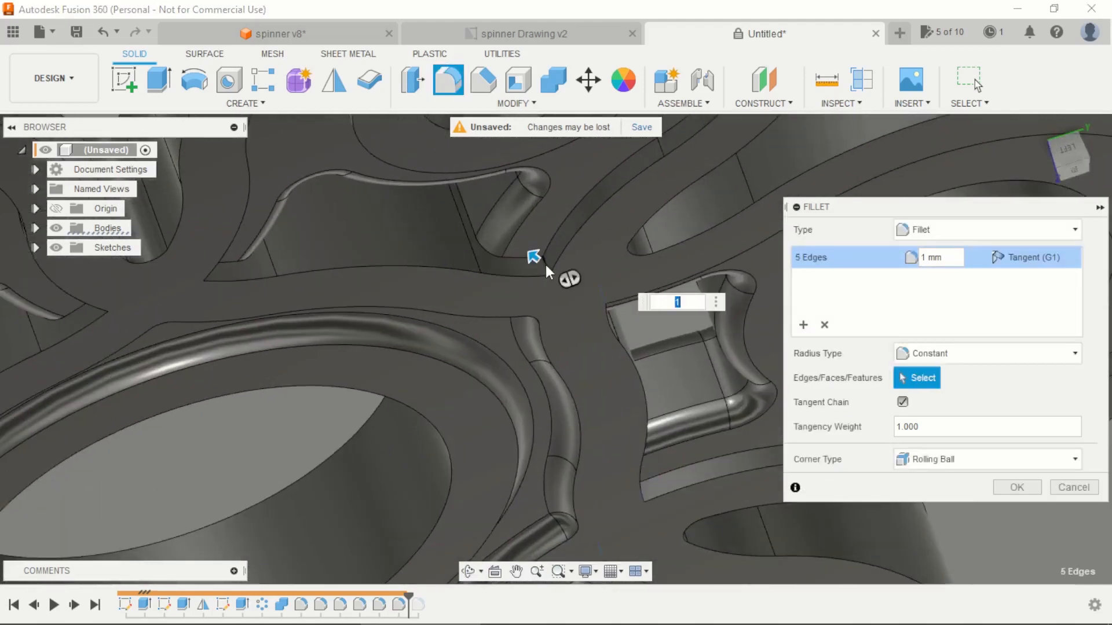
shift+middle_drag(478, 325, 184, 180)
scroll(184, 183, up, 3)
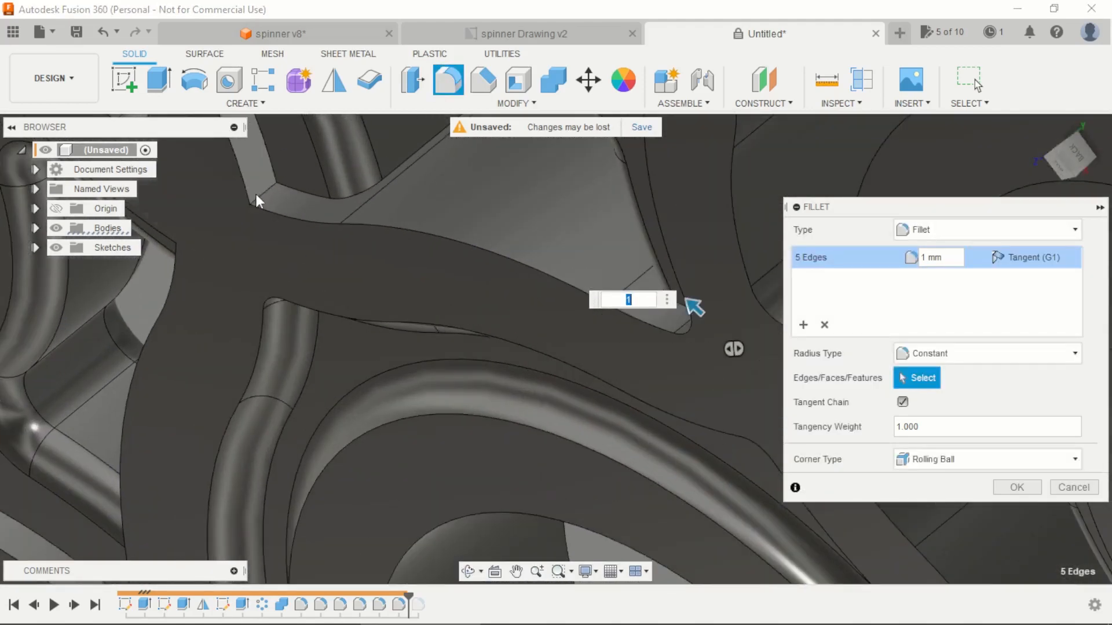
click(264, 192)
scroll(428, 232, down, 3)
shift+middle_drag(524, 261, 493, 293)
scroll(492, 287, up, 3)
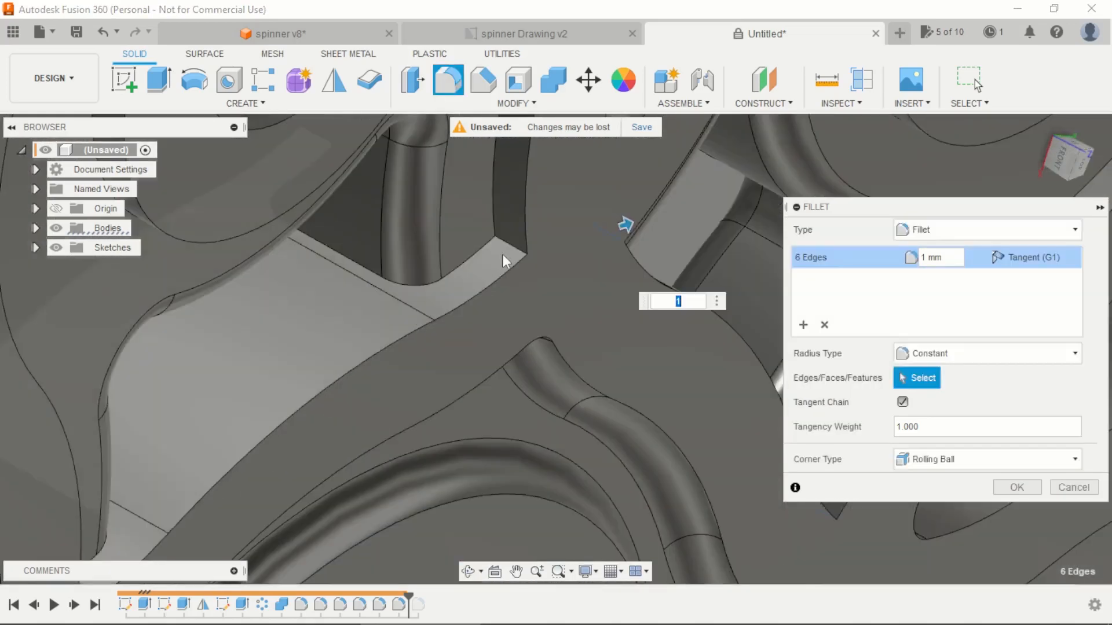
Step: Add the two sharp vertical corner edges of the fourth arm pocket to the fillet selection
click(512, 244)
scroll(504, 250, down, 3)
shift+middle_drag(502, 250, 475, 264)
scroll(475, 264, up, 2)
shift+middle_drag(370, 313, 246, 408)
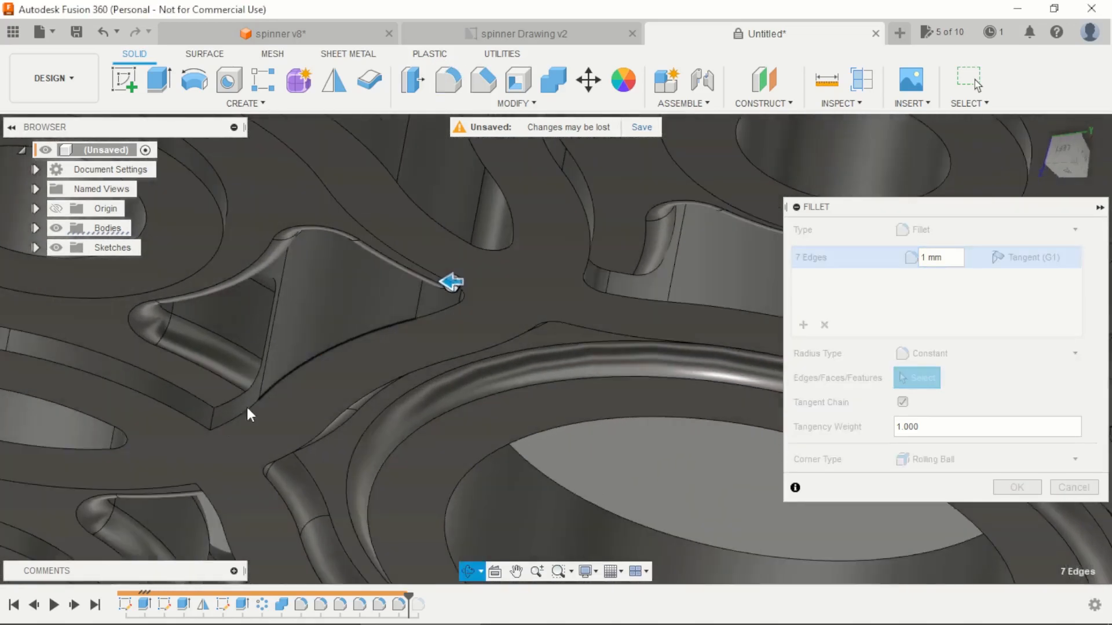
scroll(245, 408, up, 3)
click(230, 401)
scroll(348, 324, down, 4)
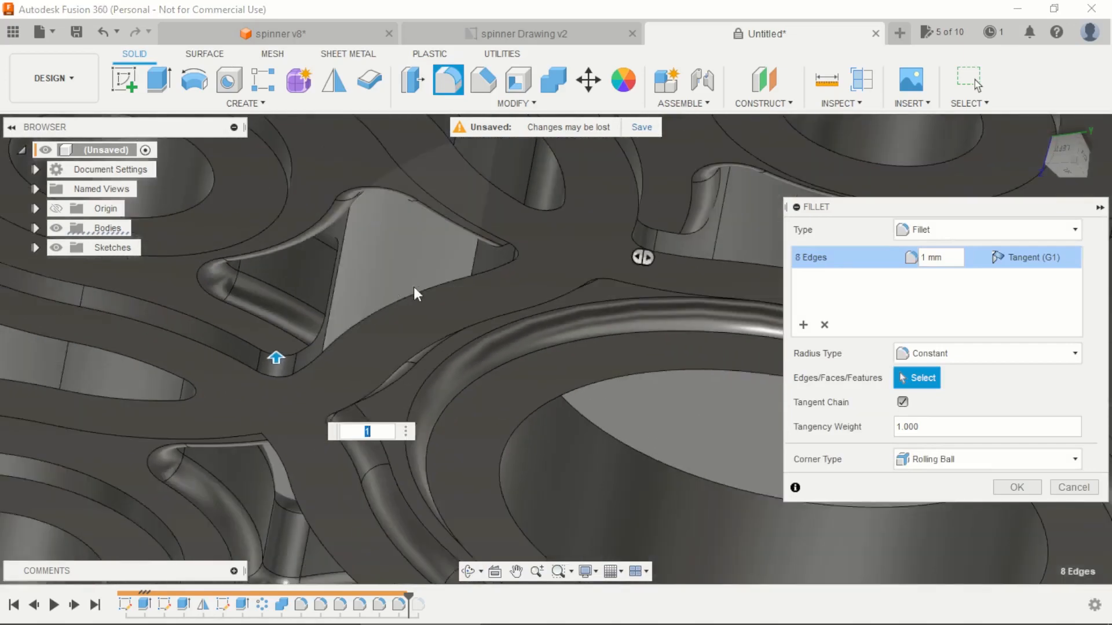
Step: Add the two sharp vertical corner edges of the fifth arm pocket to the fillet selection
shift+middle_drag(423, 284, 556, 227)
scroll(363, 296, up, 3)
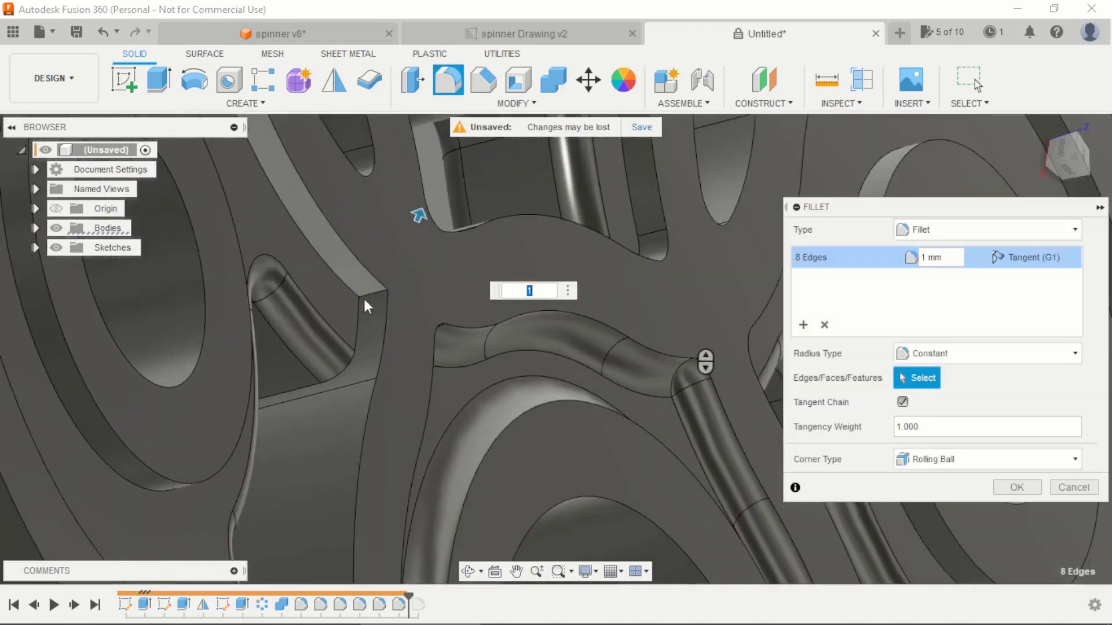
click(370, 290)
scroll(370, 293, down, 3)
shift+middle_drag(406, 349, 318, 452)
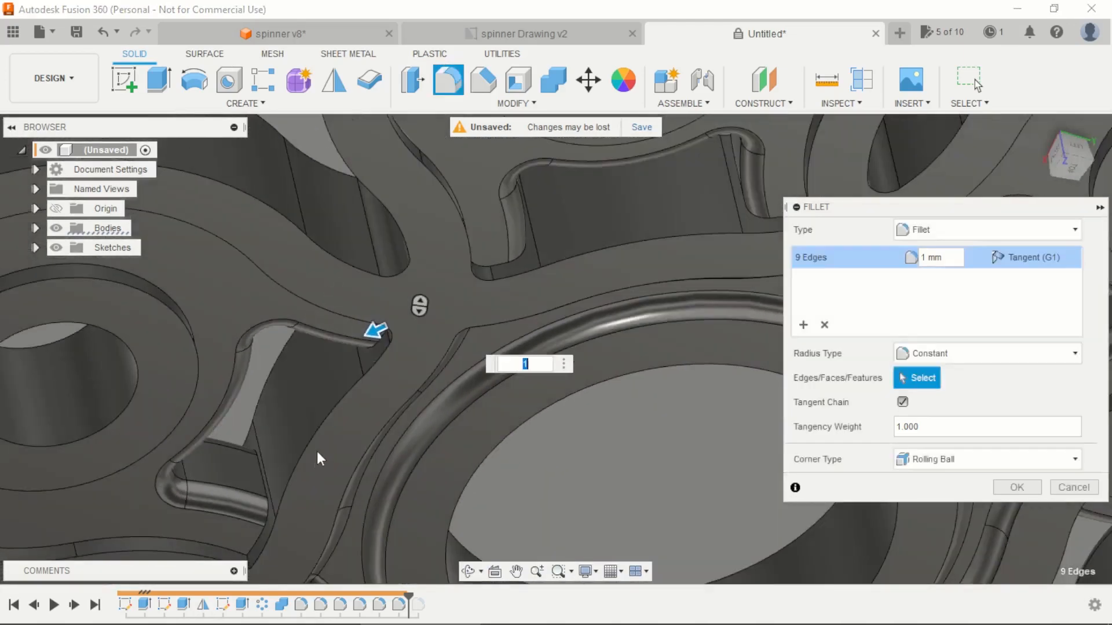
scroll(324, 440, down, 3)
scroll(325, 489, up, 5)
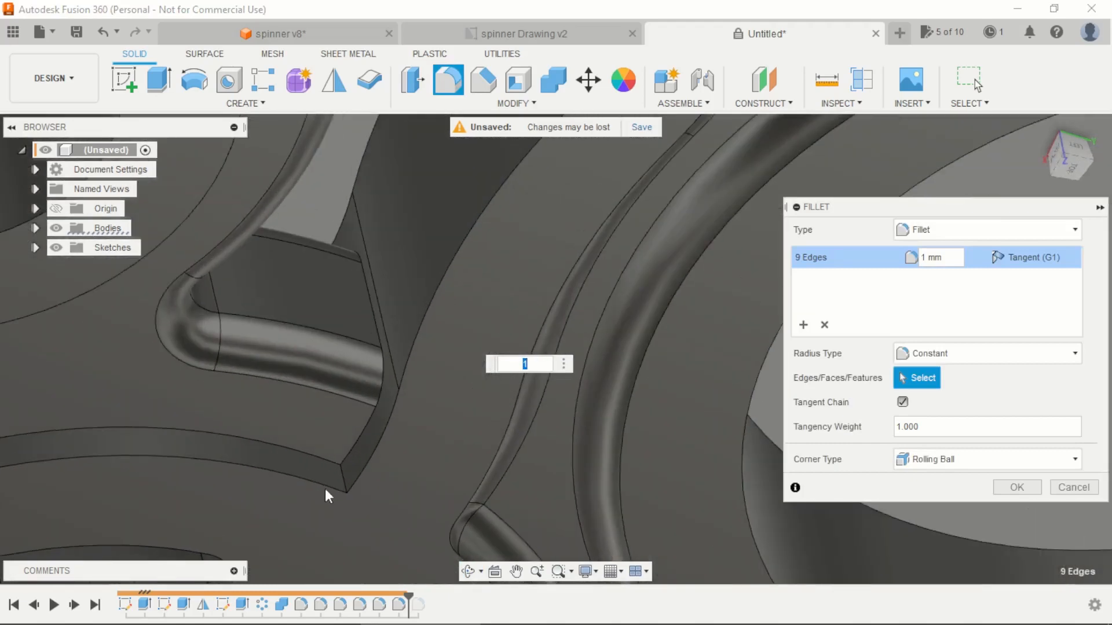
click(338, 477)
scroll(395, 324, down, 5)
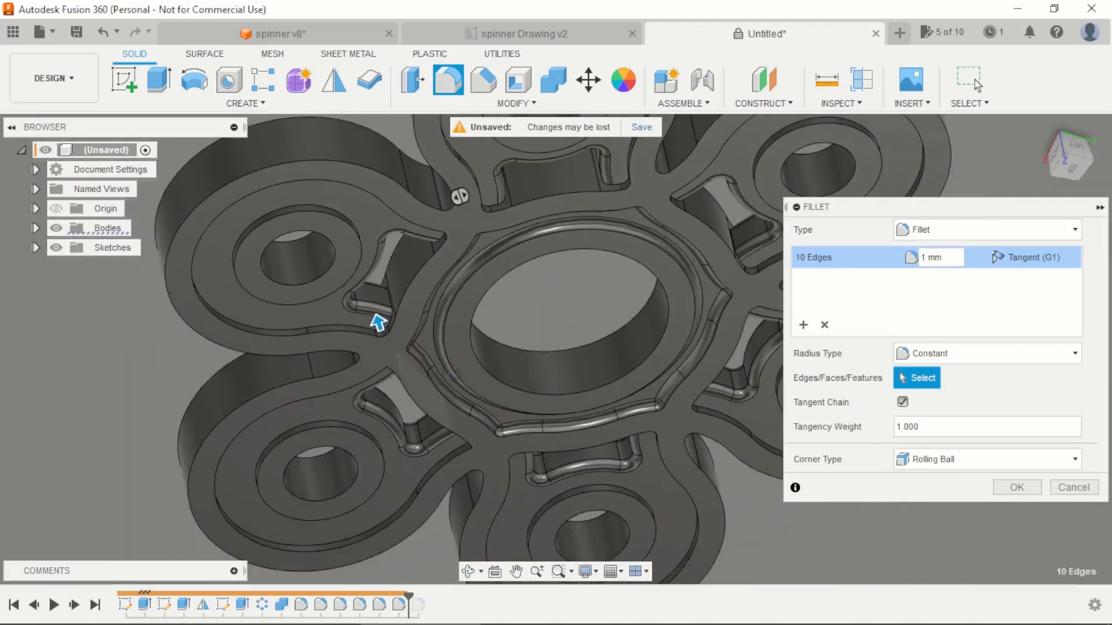
Step: Add the last arm pocket's two sharp vertical corner edges and apply the fillet at 1 mm
shift+middle_drag(449, 375, 422, 401)
scroll(421, 400, up, 3)
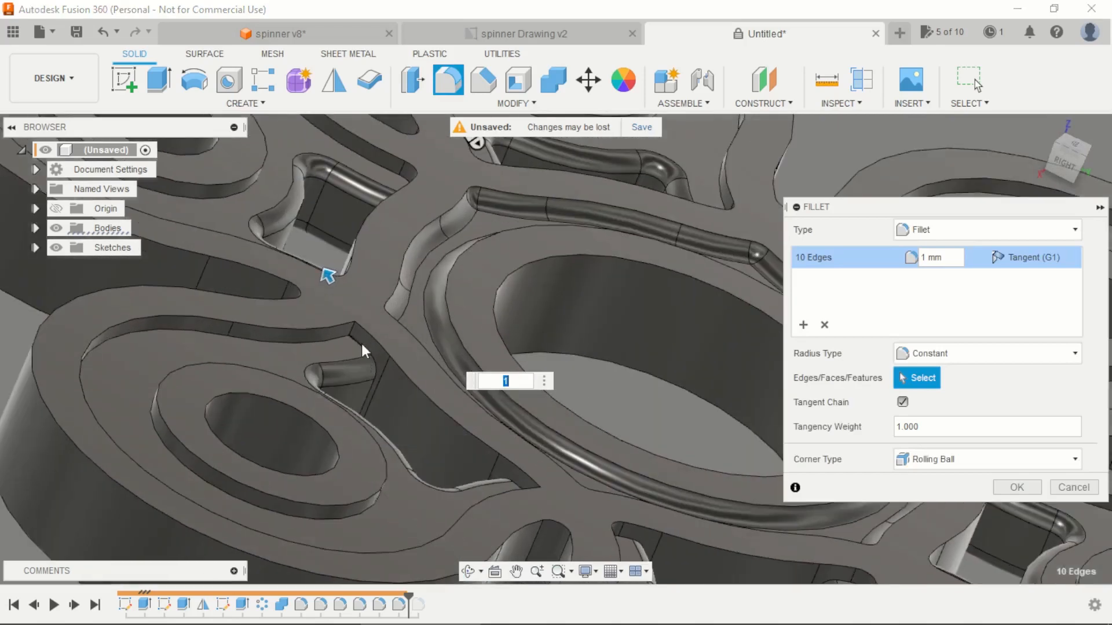
click(354, 335)
shift+middle_drag(579, 407, 638, 518)
scroll(621, 534, up, 4)
scroll(638, 518, down, 2)
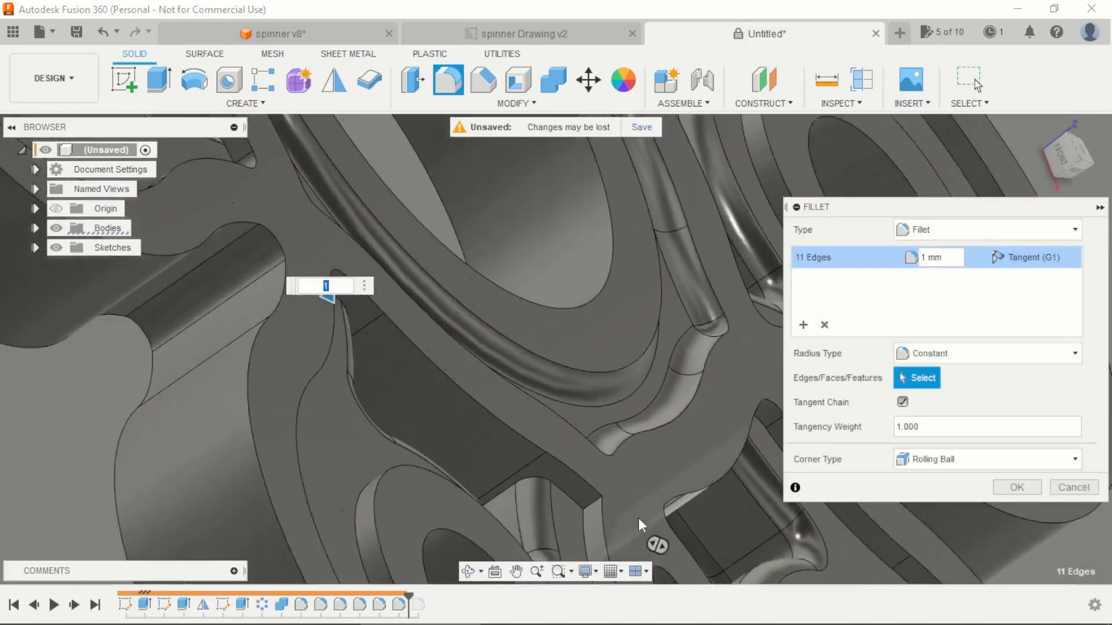
scroll(638, 518, up, 3)
click(569, 495)
scroll(531, 386, down, 3)
shift+middle_drag(530, 384, 432, 366)
scroll(432, 366, down, 3)
shift+middle_drag(664, 388, 709, 406)
click(1011, 493)
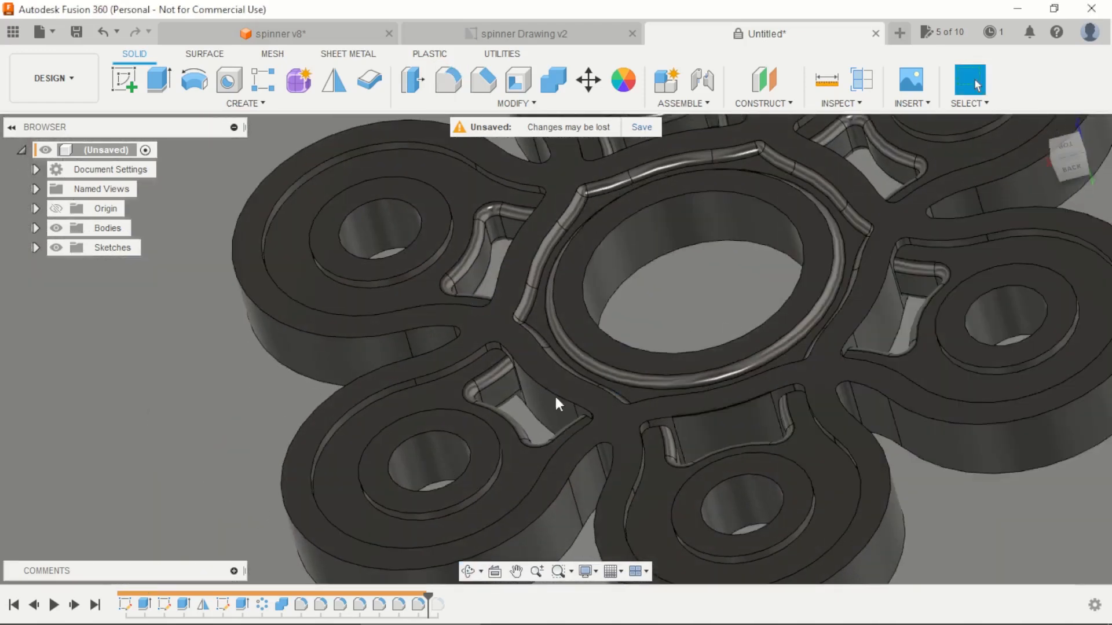
Step: Start a fillet and select the upper inner rim edge chains of all six arm pockets
scroll(496, 371, down, 5)
scroll(562, 333, up, 1)
scroll(565, 332, down, 2)
shift+middle_drag(847, 314, 758, 273)
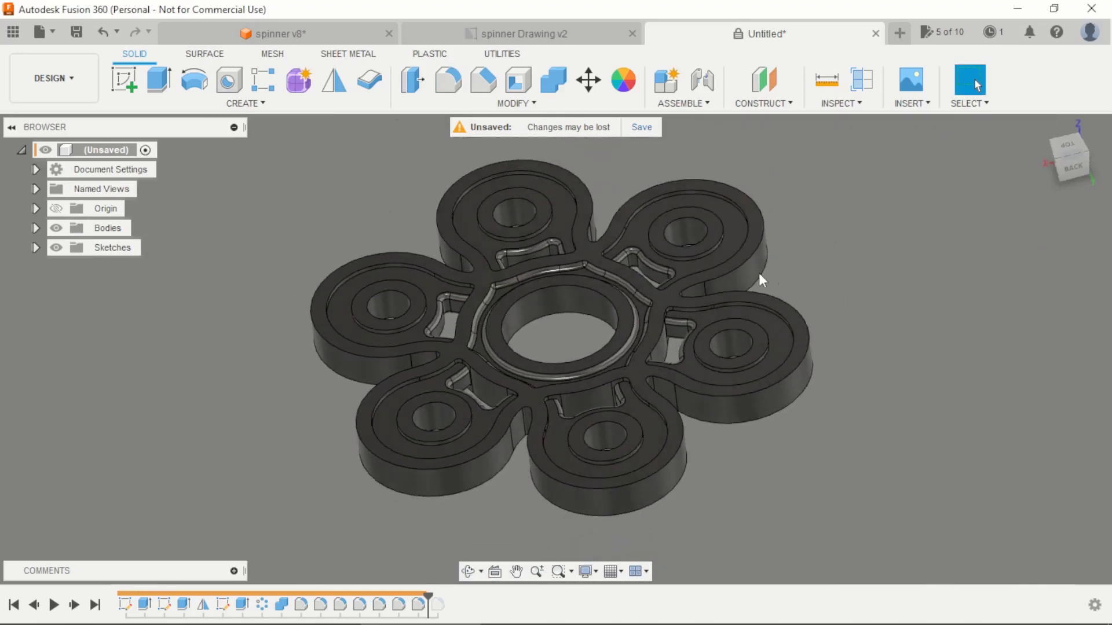
key(f)
scroll(704, 270, up, 3)
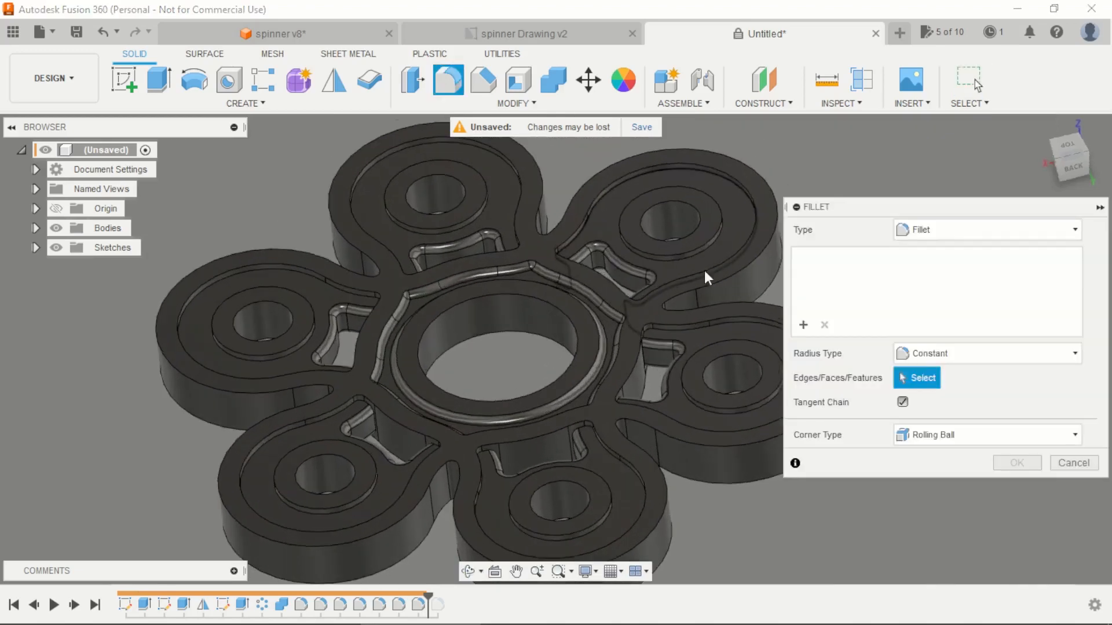
click(658, 280)
click(519, 203)
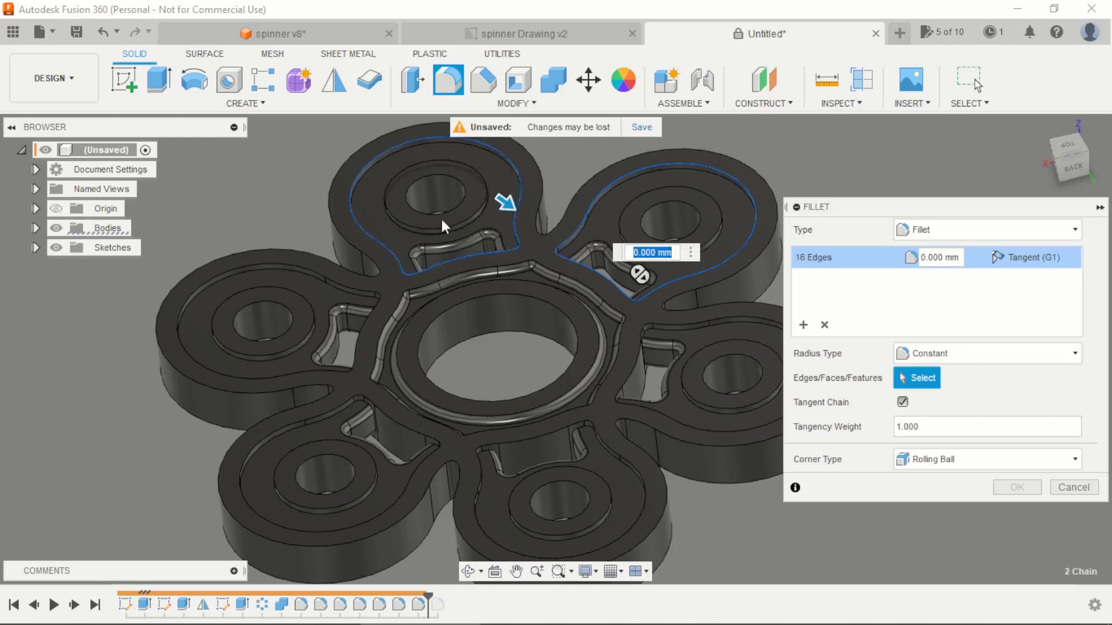
click(346, 285)
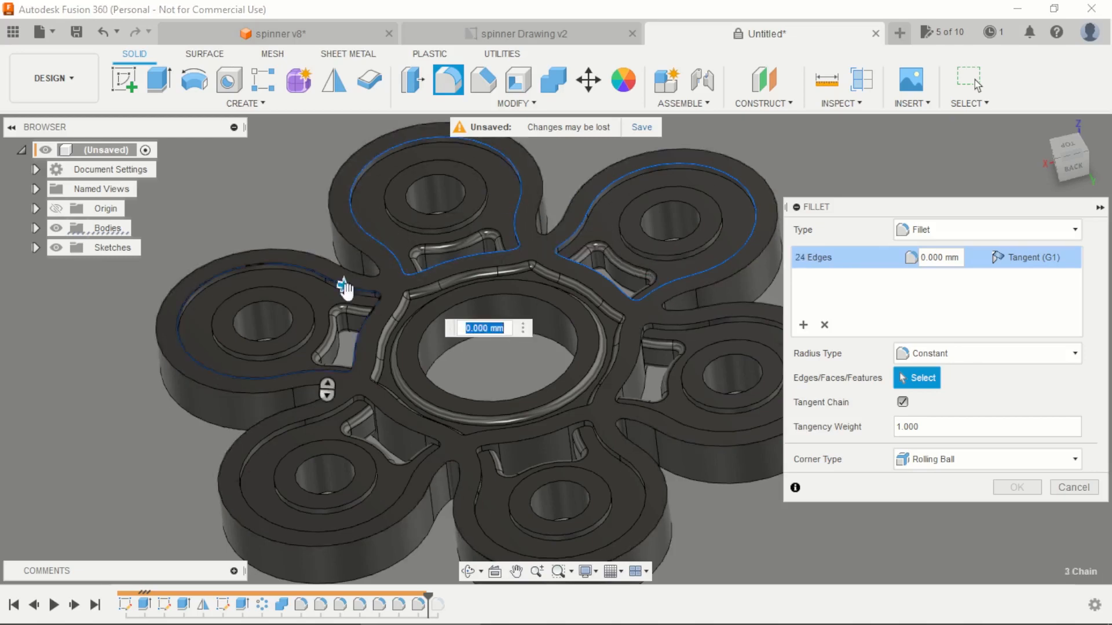
click(332, 410)
click(478, 480)
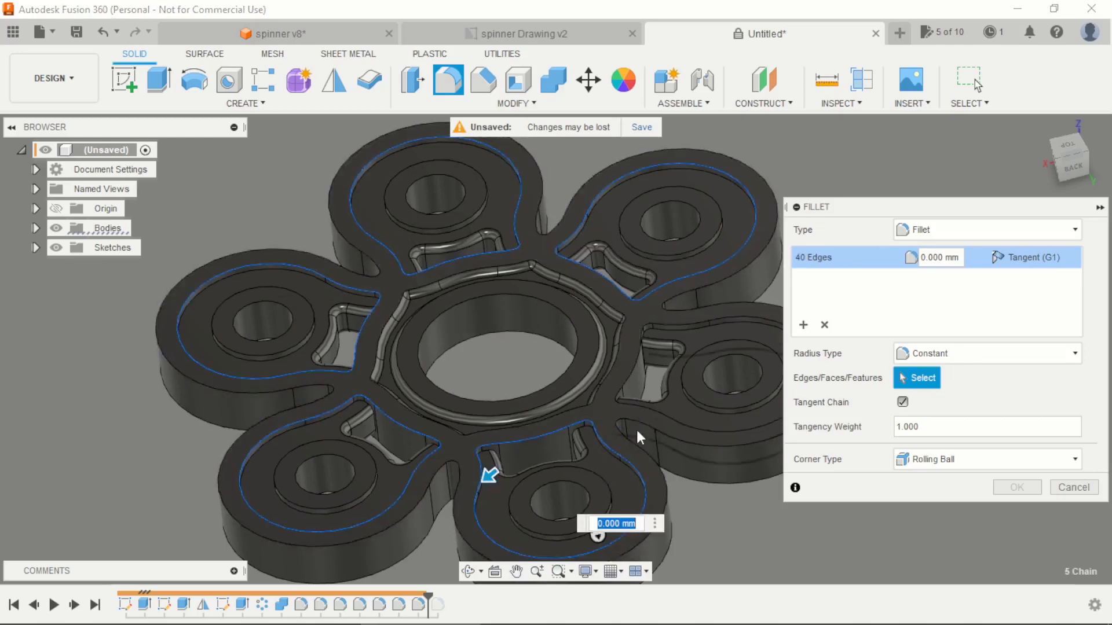
click(656, 411)
Step: Add the spinner's upper outer perimeter edge chain to the fillet selection and apply the fillet at 1 mm
scroll(454, 299, down, 1)
scroll(453, 299, down, 3)
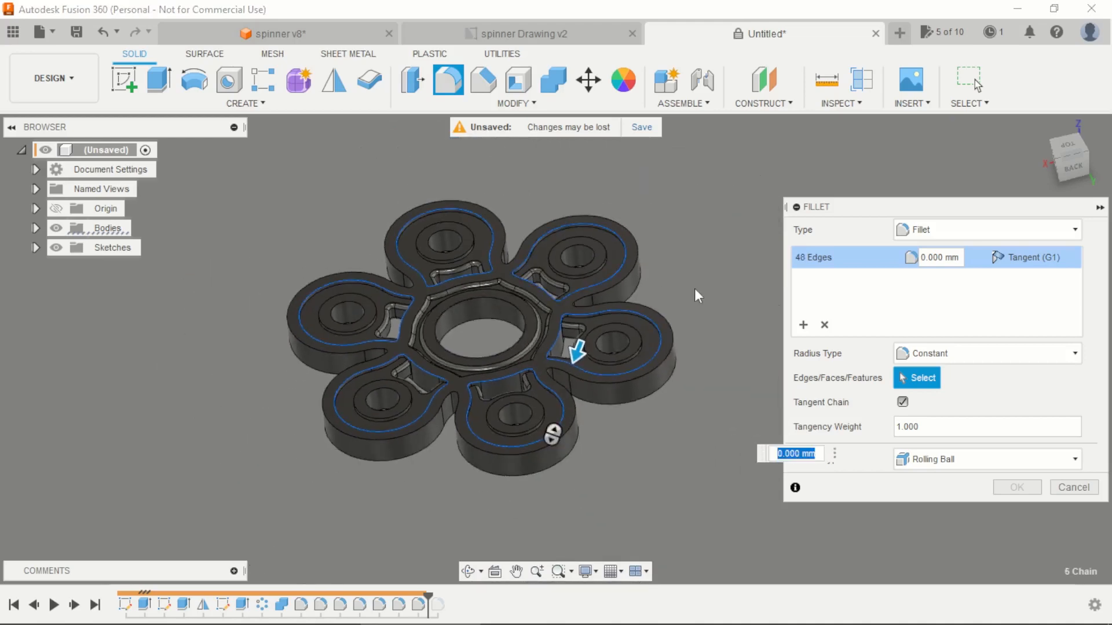
scroll(463, 278, up, 2)
scroll(540, 184, down, 1)
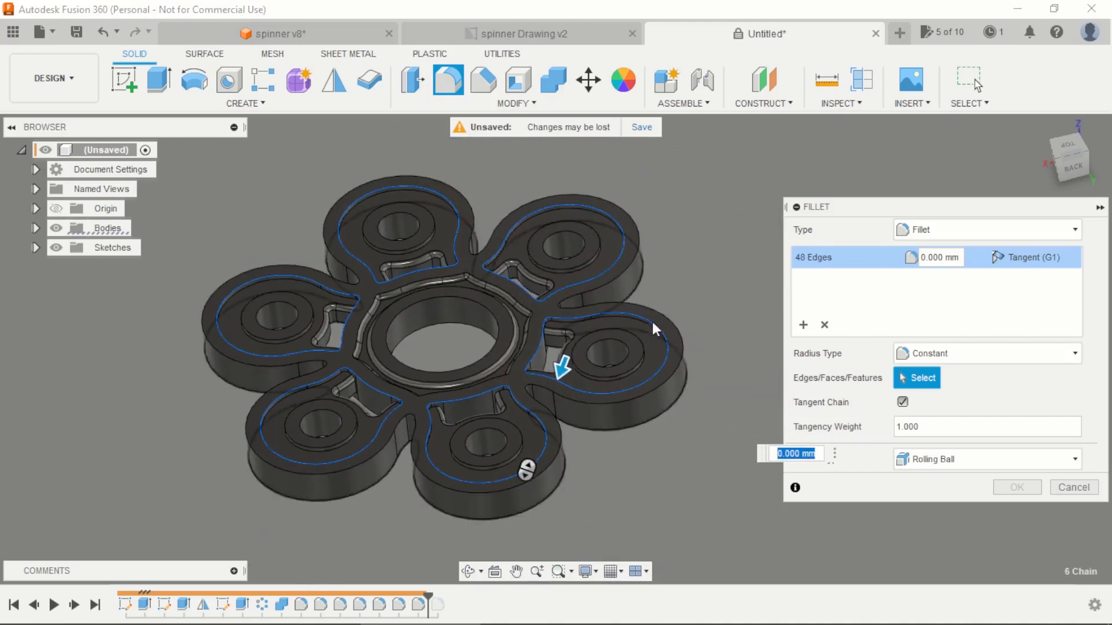
click(685, 354)
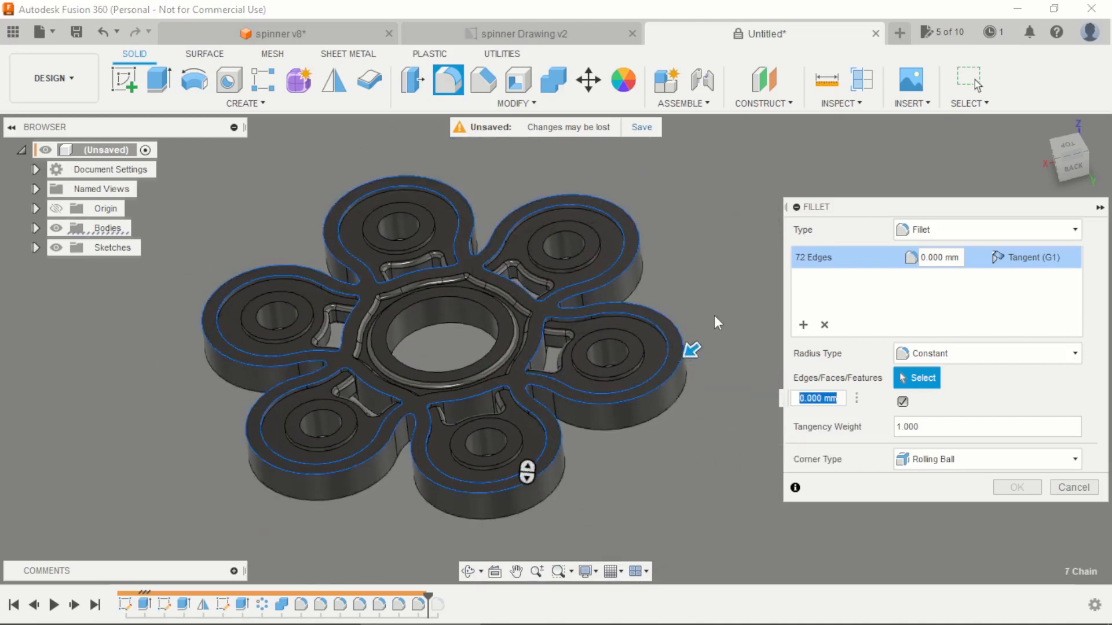
text(1)
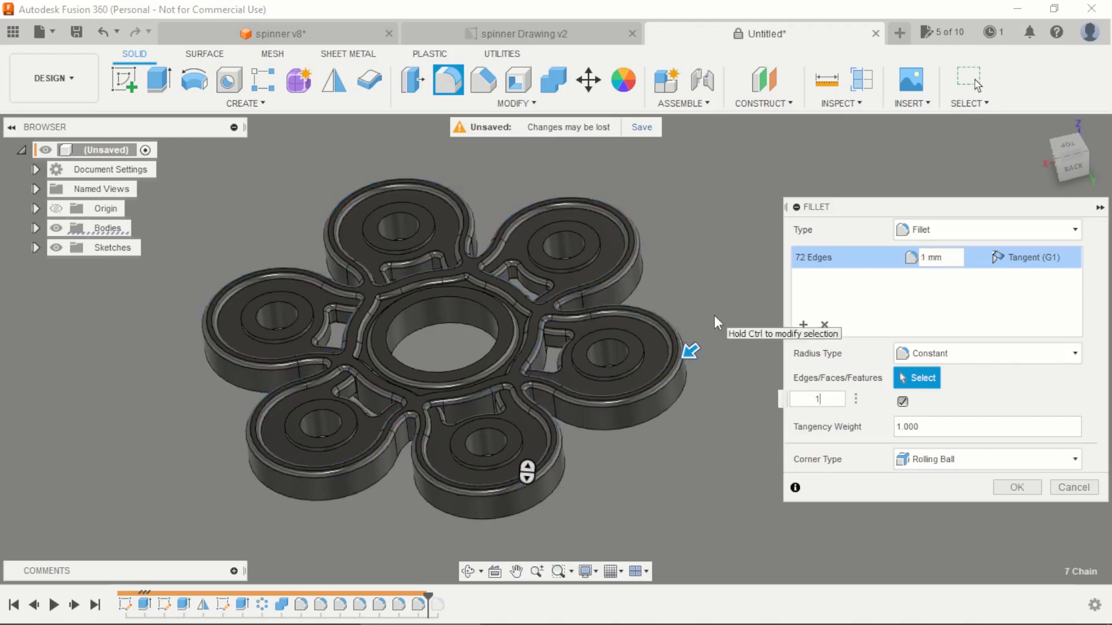
key(Return)
Step: Start a fillet and select the outer circular edges of the raised rings around all six arm holes
mouse_move(690, 247)
shift+middle_down()
mouse_move(693, 290)
mouse_move(692, 240)
shift+middle_up()
scroll(411, 223, up, 2)
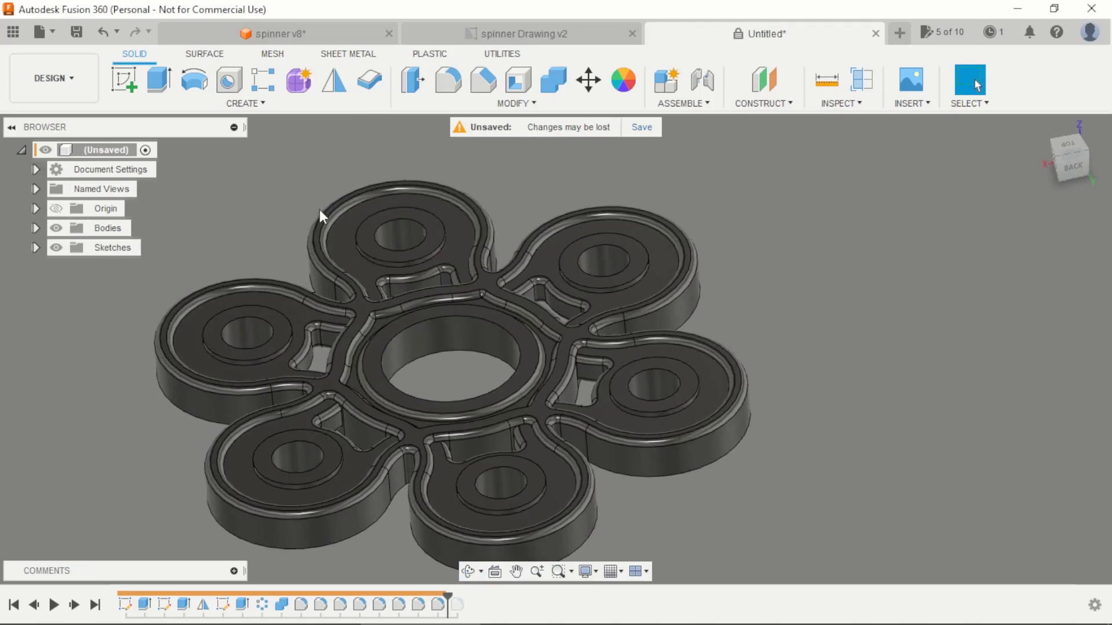
scroll(319, 210, down, 1)
scroll(222, 261, up, 1)
key(f)
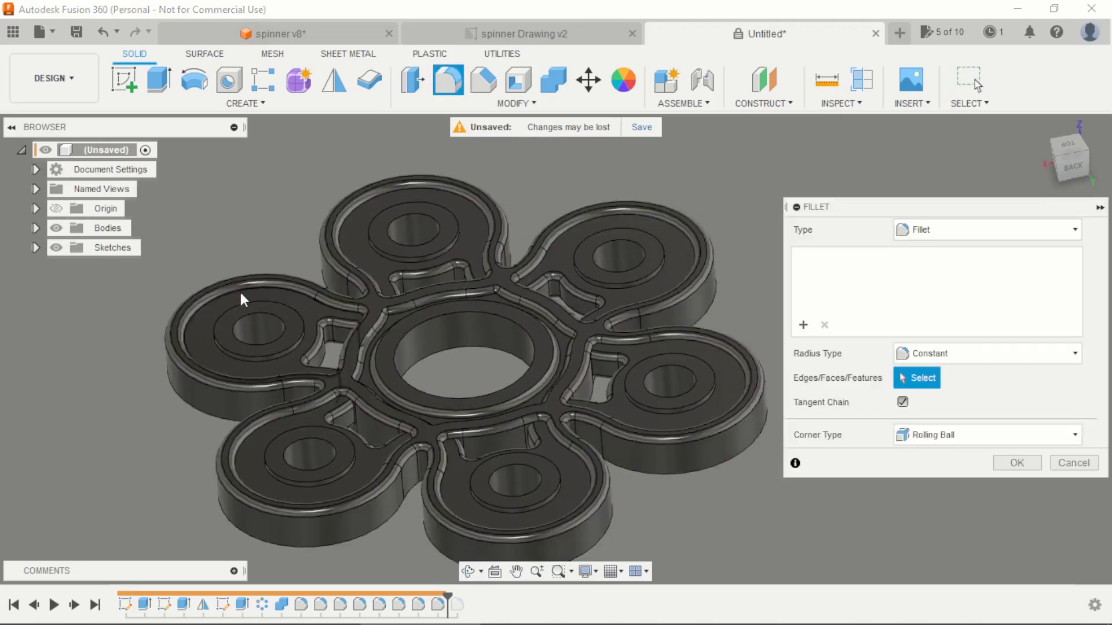
click(241, 299)
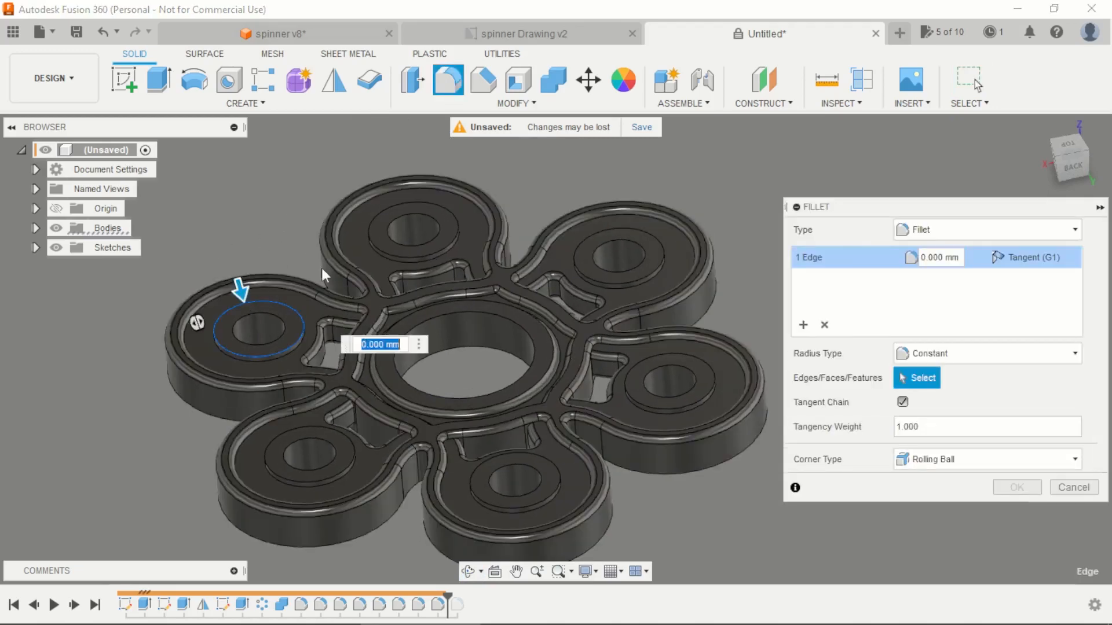
click(379, 245)
click(602, 282)
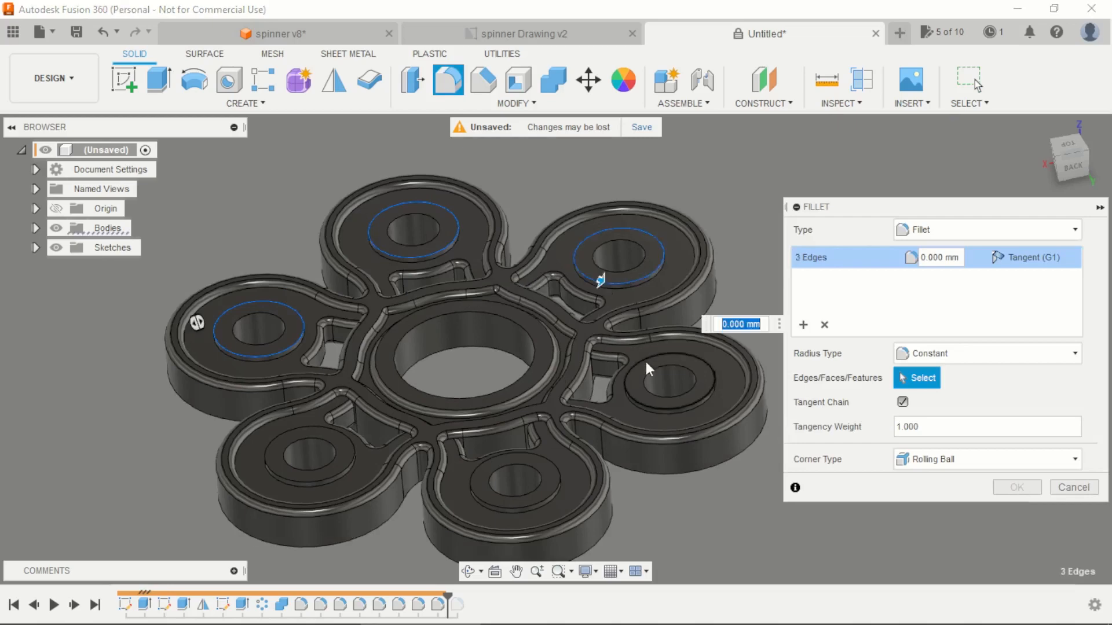
click(637, 398)
click(559, 485)
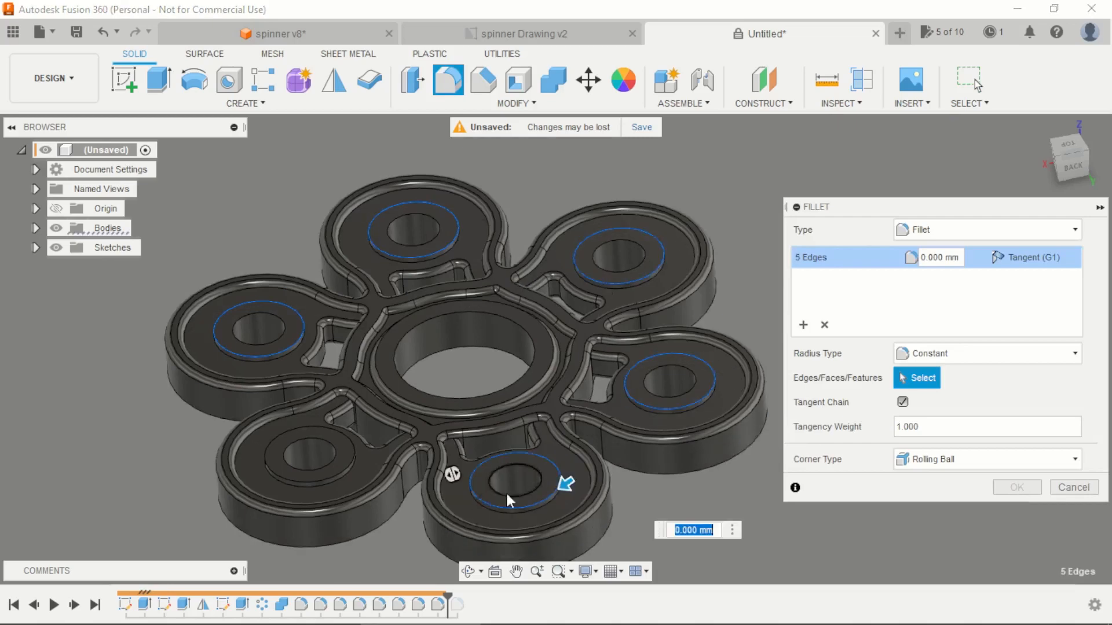
click(342, 473)
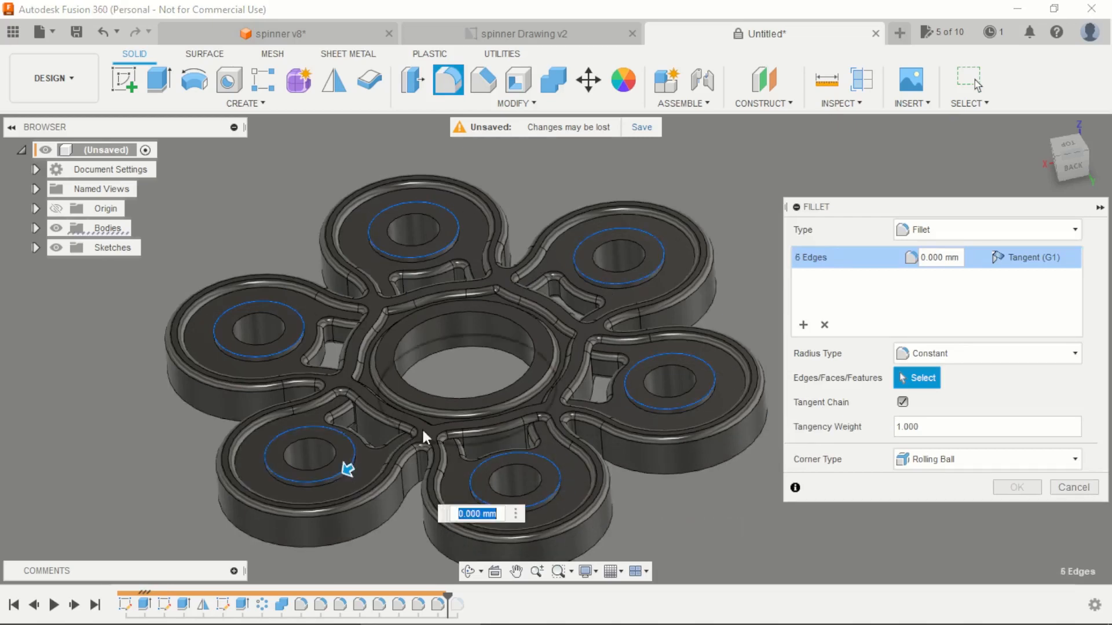
Step: Add the upper rim of the large central hole to the fillet selection and apply the fillet at 1 mm
click(447, 401)
text(1)
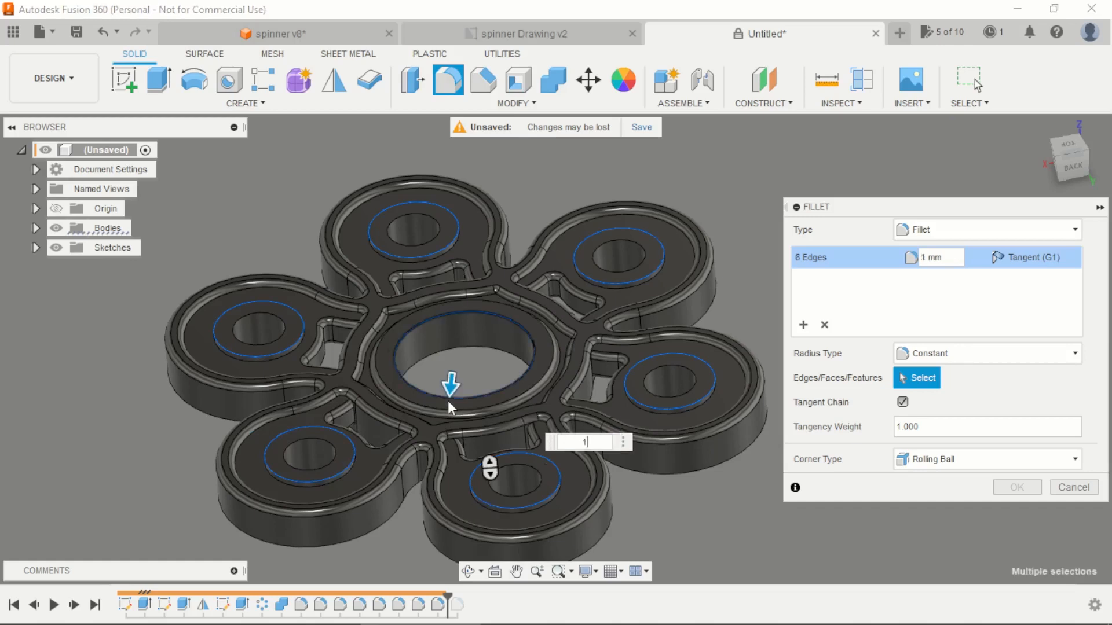
key(Return)
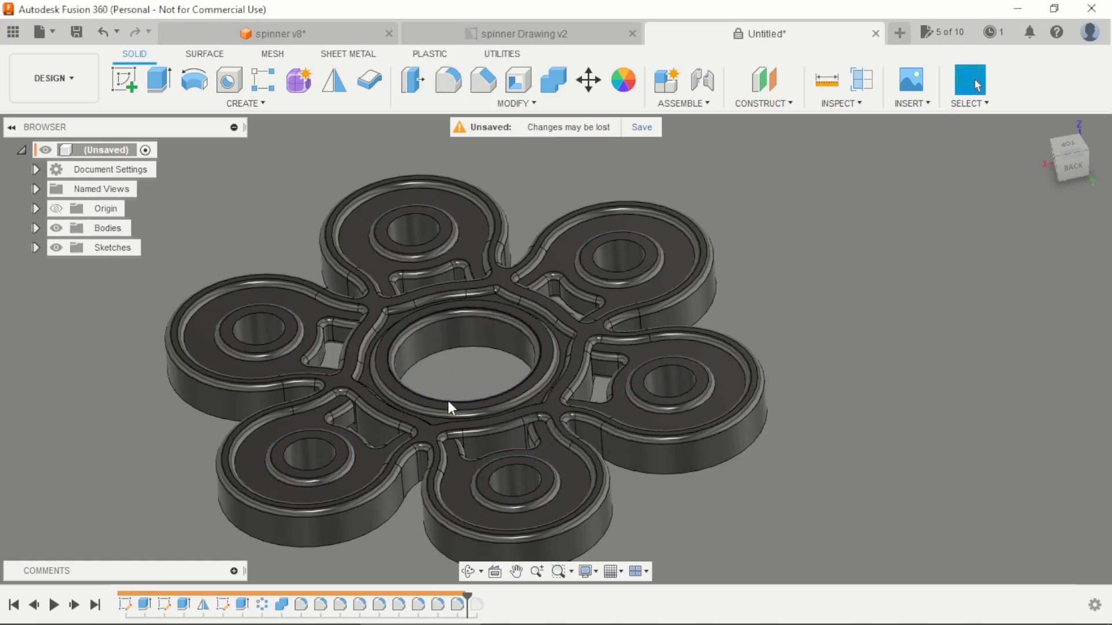
Step: Start a fillet and select the upper inner edges of all six arm holes
key(f)
click(283, 331)
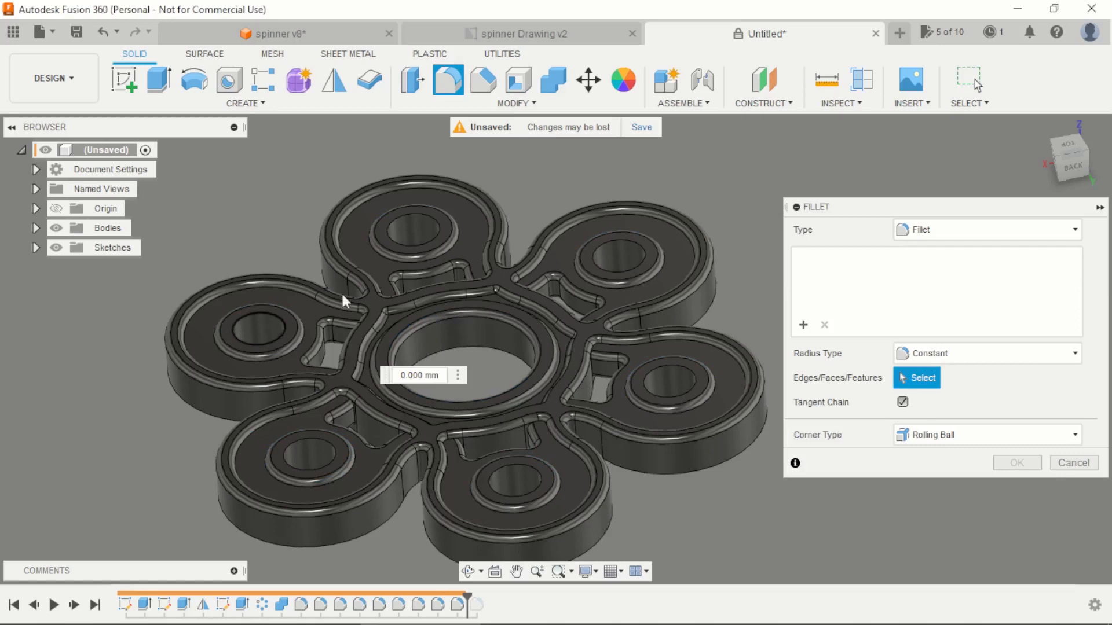
click(432, 242)
click(641, 266)
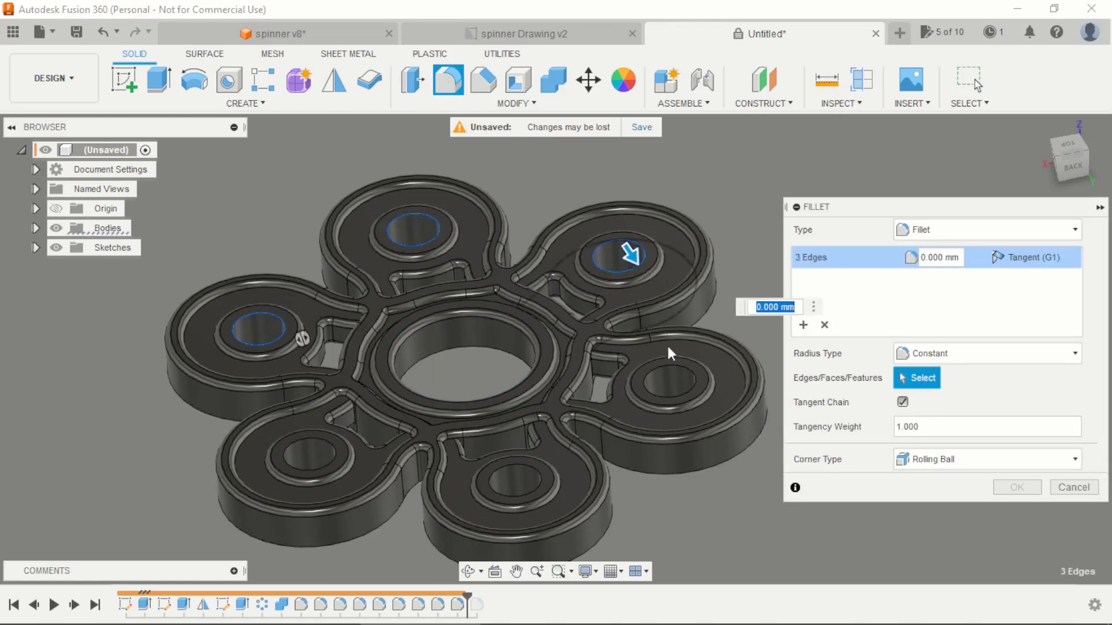
click(683, 370)
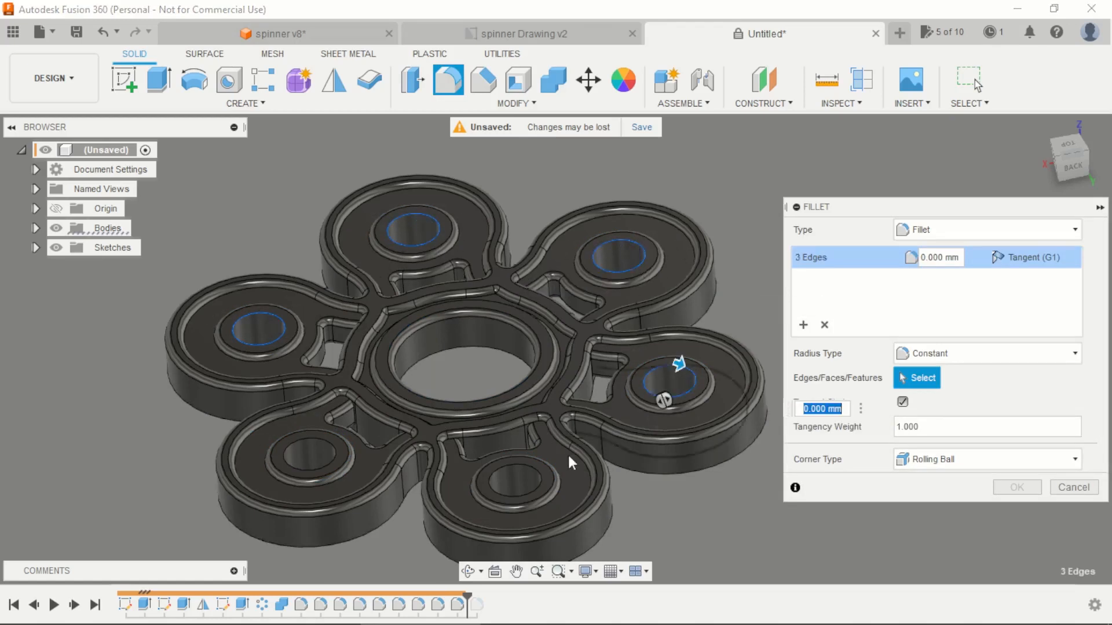
click(489, 493)
click(329, 463)
Step: Set the radius of the arm hole edge fillet to 0.5 mm and apply it
text(0.)
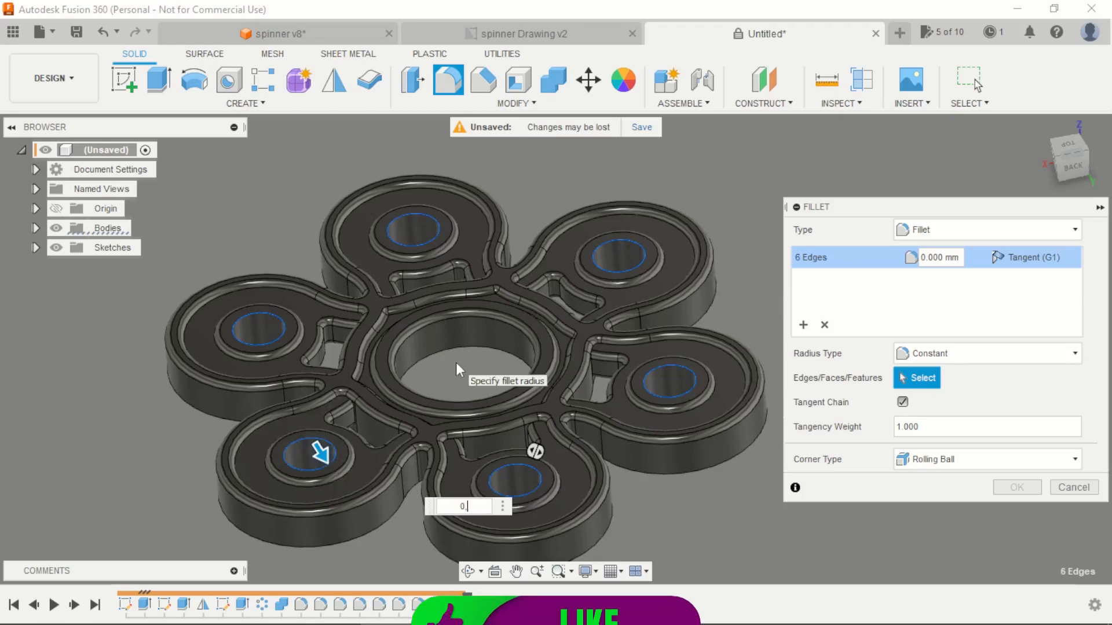
text(05)
key(BackSpace)
key(BackSpace)
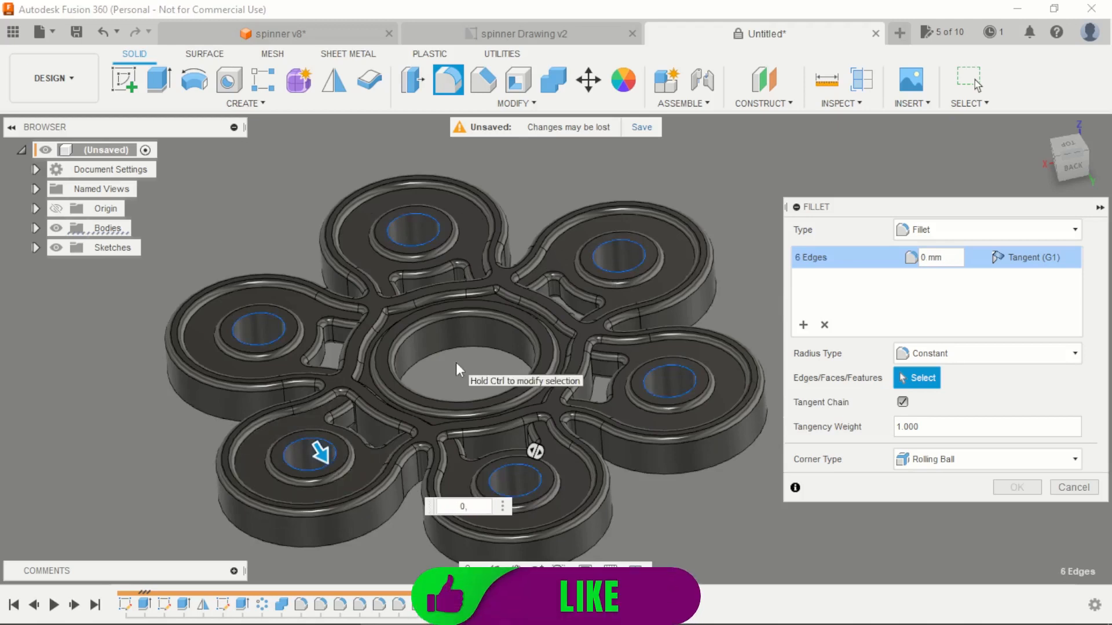
text(5)
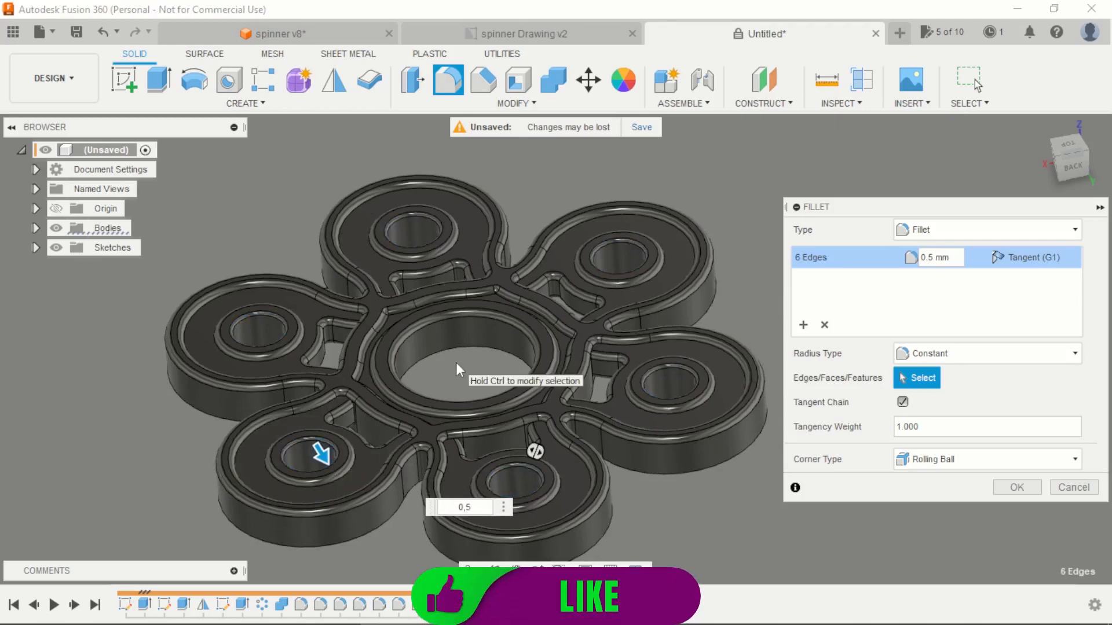
key(Return)
Step: Start a feature mirror and select the first two and last four fillets in the timeline as its objects
scroll(472, 311, down, 3)
shift+middle_drag(471, 312, 460, 156)
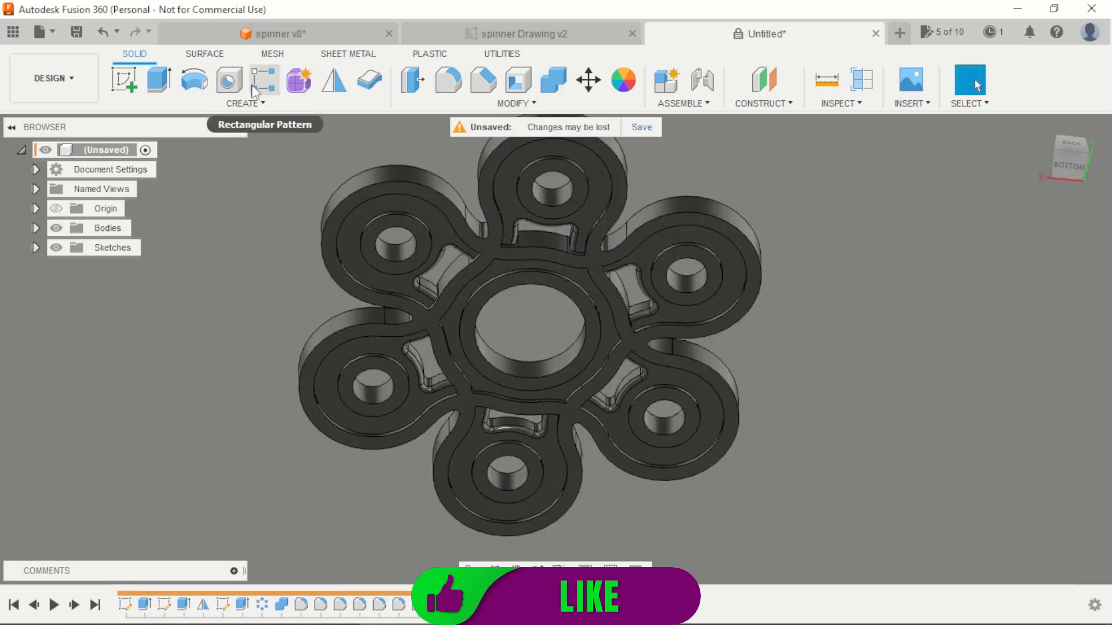
click(332, 77)
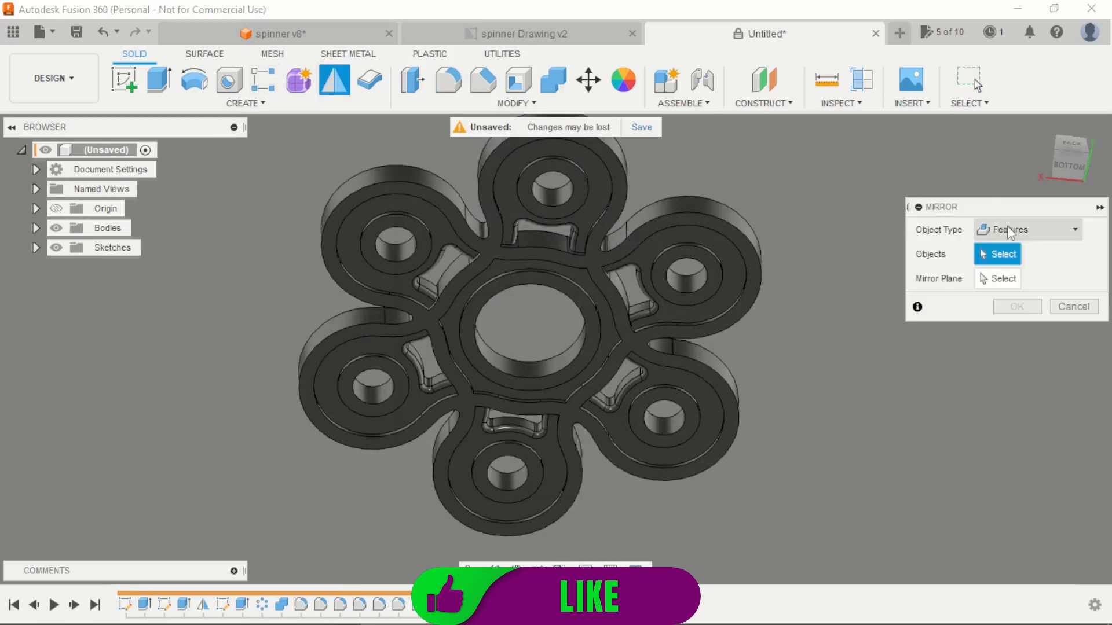
click(302, 605)
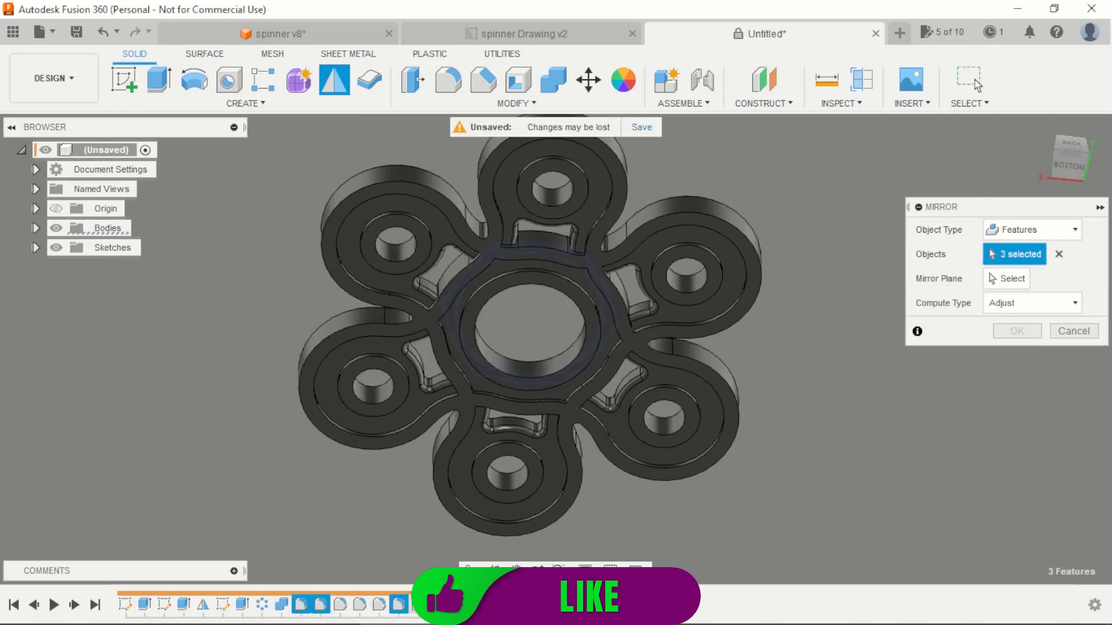
click(418, 605)
click(438, 605)
click(457, 605)
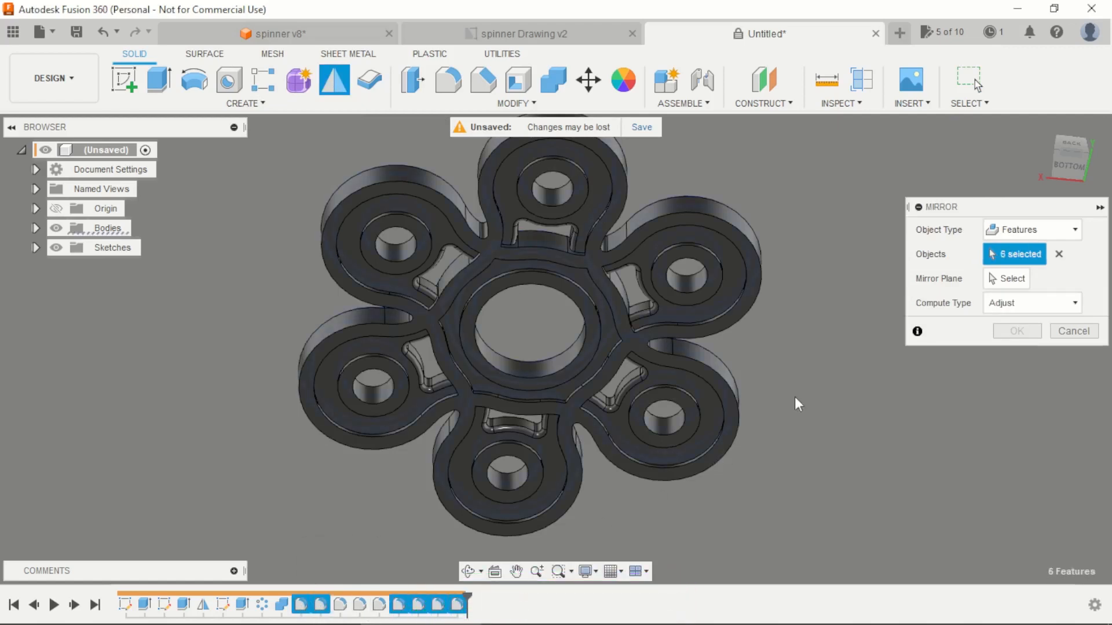
Step: Mirror the selected fillets about the horizontal origin plane, using the Optimized compute type
click(991, 279)
shift+middle_drag(778, 308, 717, 322)
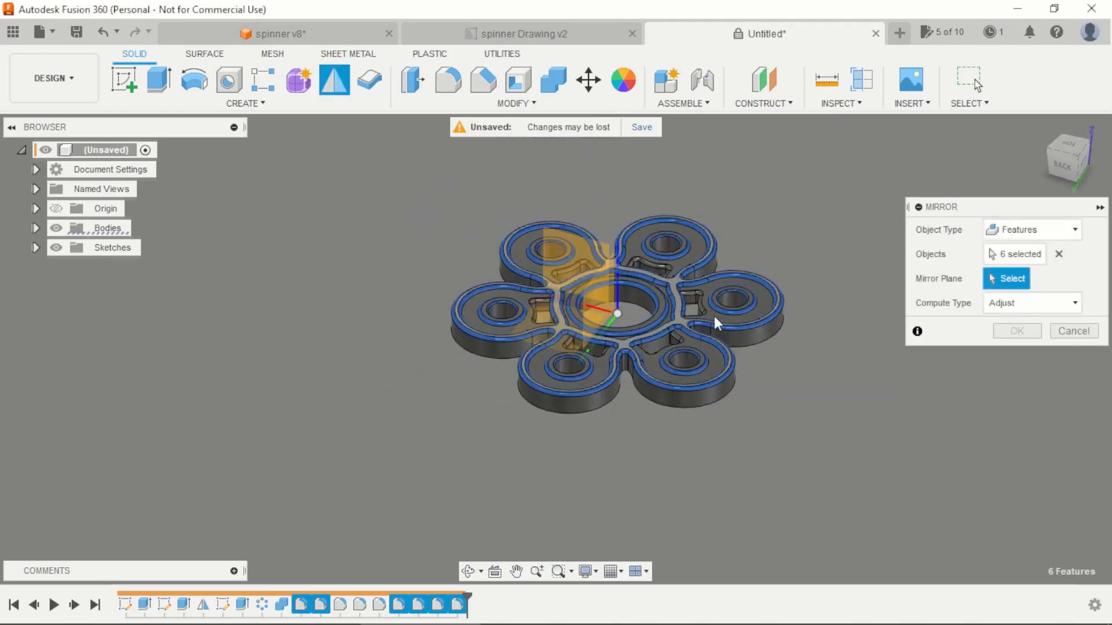
scroll(426, 345, down, 3)
click(437, 339)
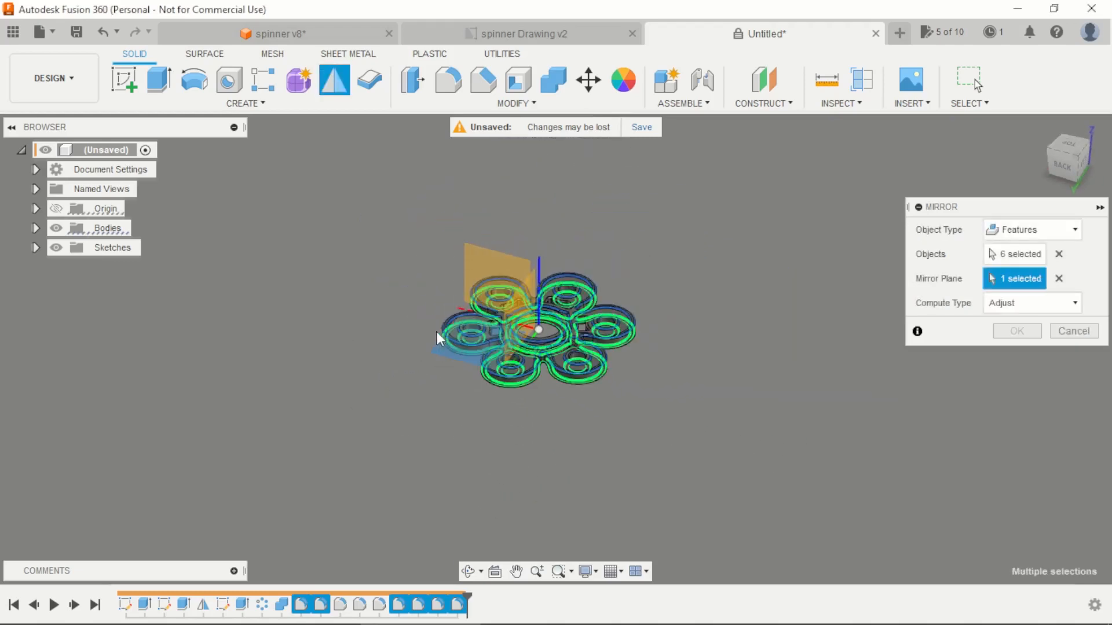
scroll(535, 346, up, 4)
shift+middle_drag(782, 369, 804, 276)
click(1072, 304)
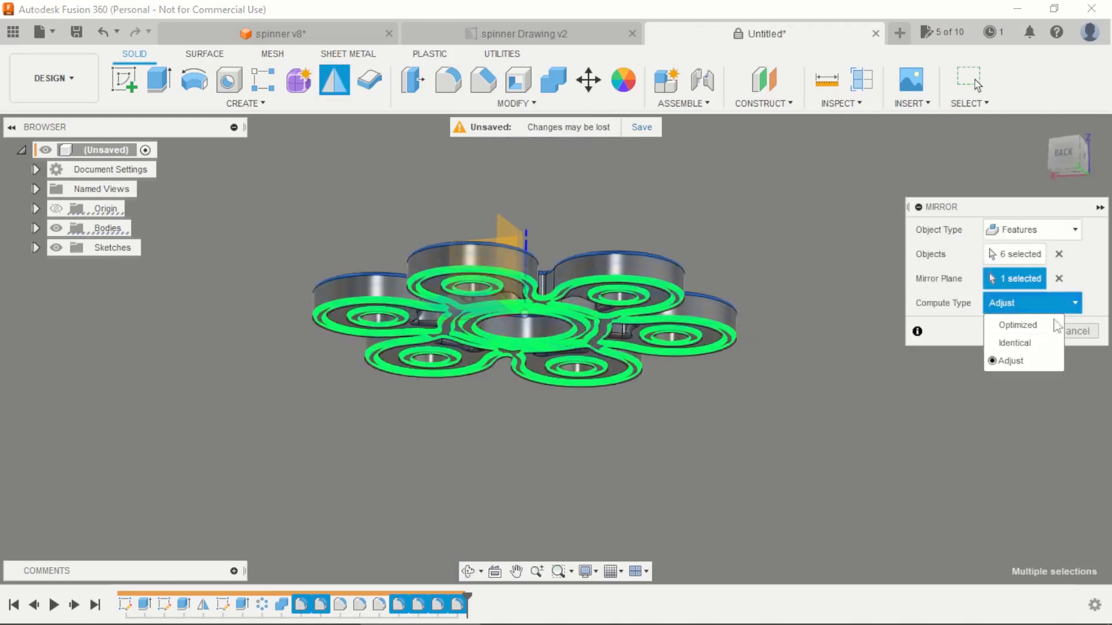
click(1041, 325)
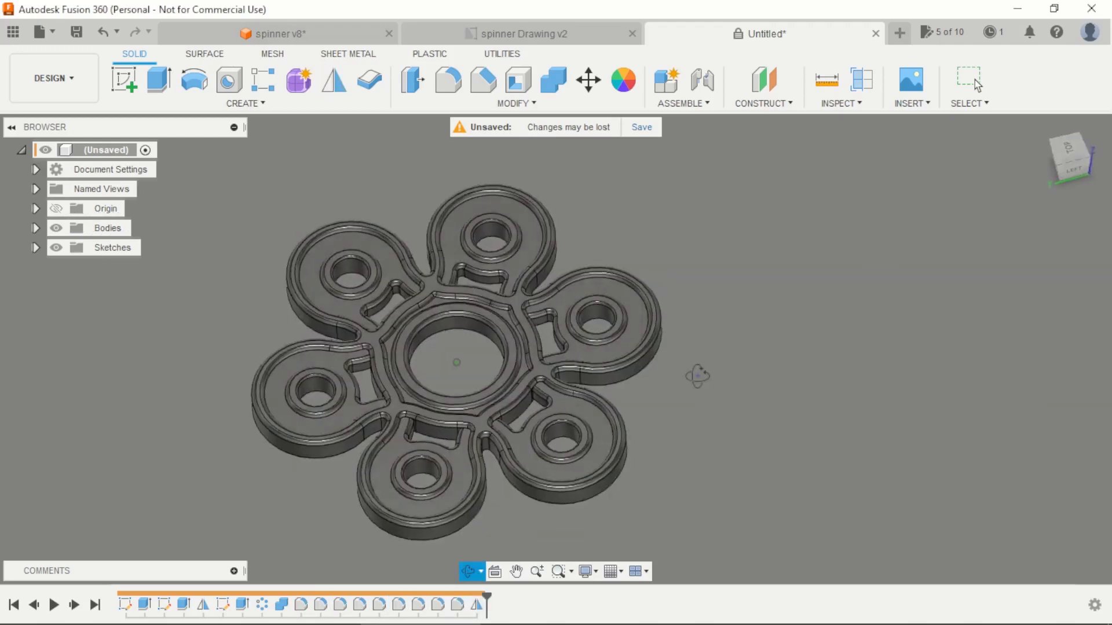
Step: Open the appearance settings, collapse the Metal folder in the library and expand Paint to its Glossy finishes
shift+middle_drag(697, 377, 673, 348)
scroll(732, 271, down, 3)
scroll(722, 340, up, 4)
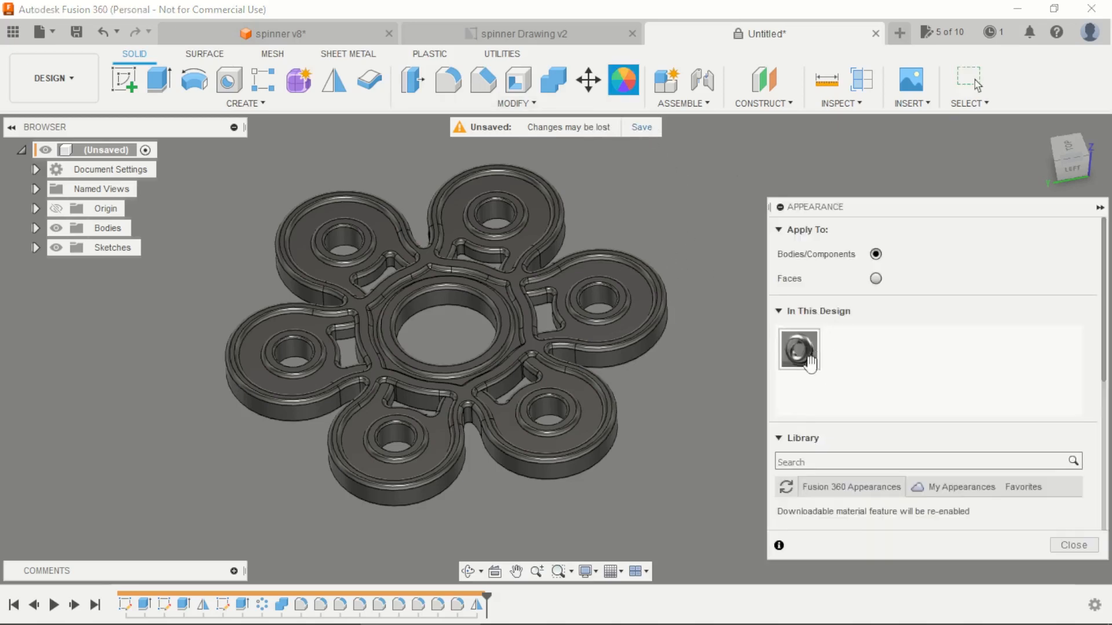
scroll(809, 361, down, 5)
scroll(793, 340, up, 1)
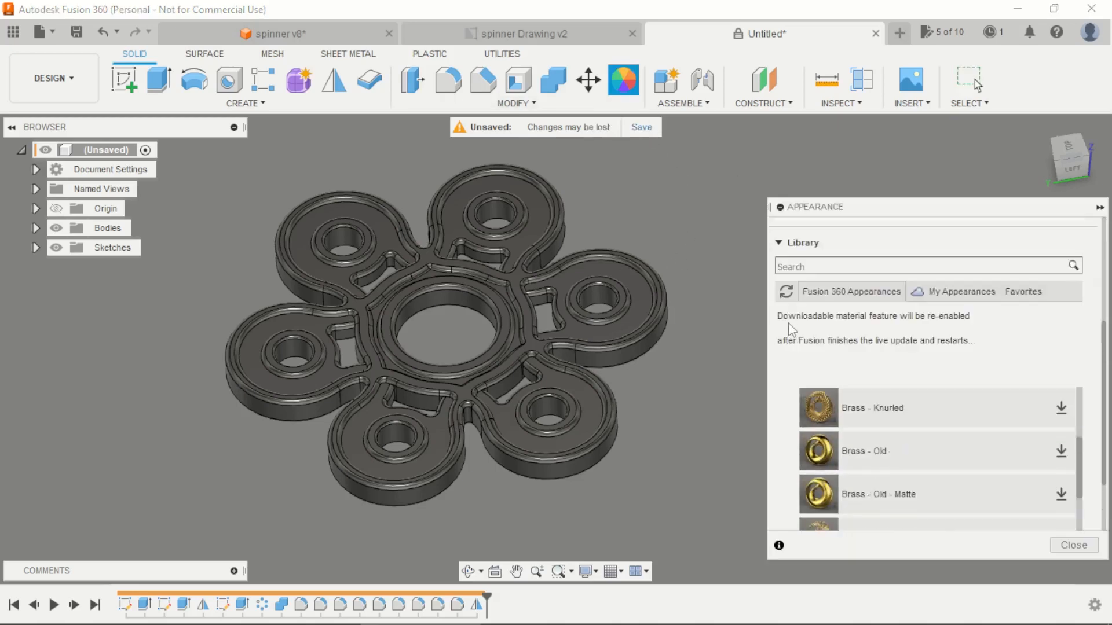
scroll(795, 405, up, 3)
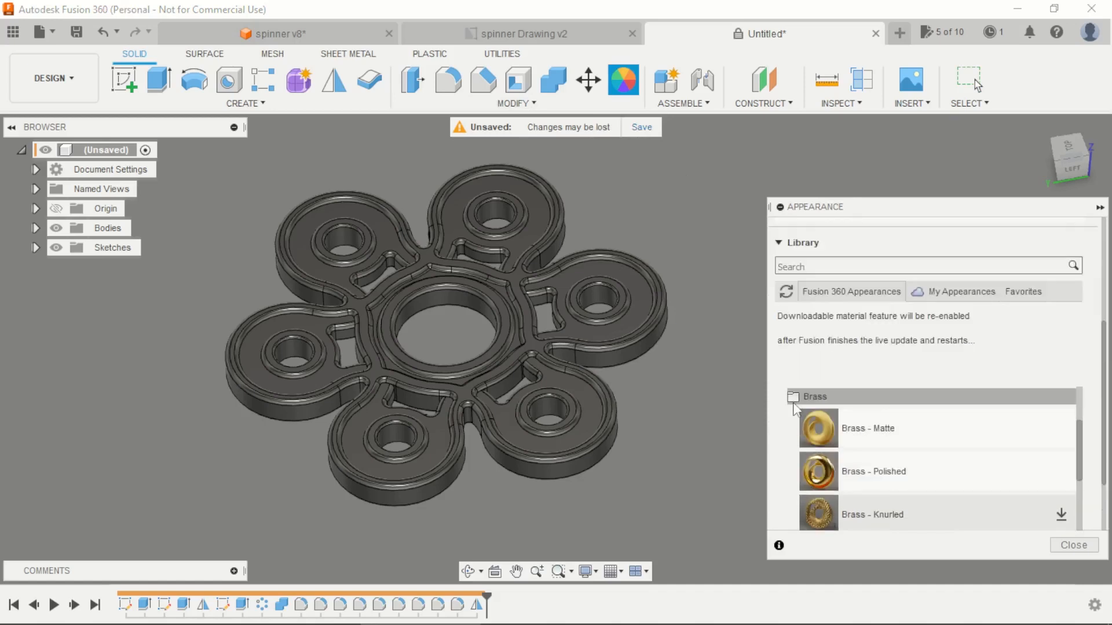
click(795, 398)
scroll(794, 415, up, 3)
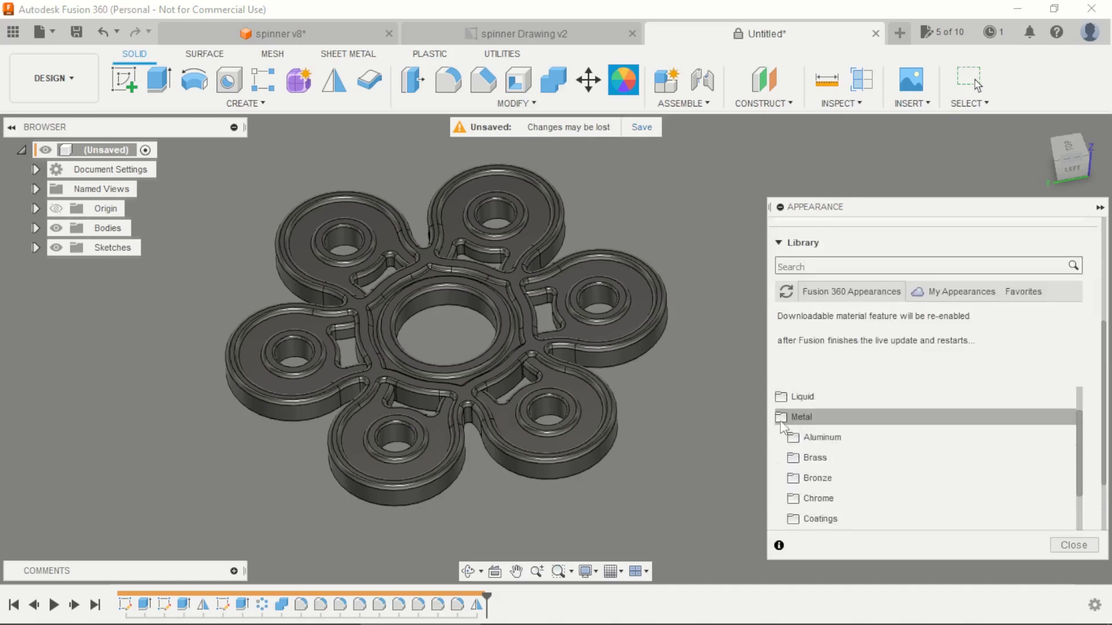
click(782, 416)
scroll(793, 457, down, 1)
click(798, 469)
click(798, 490)
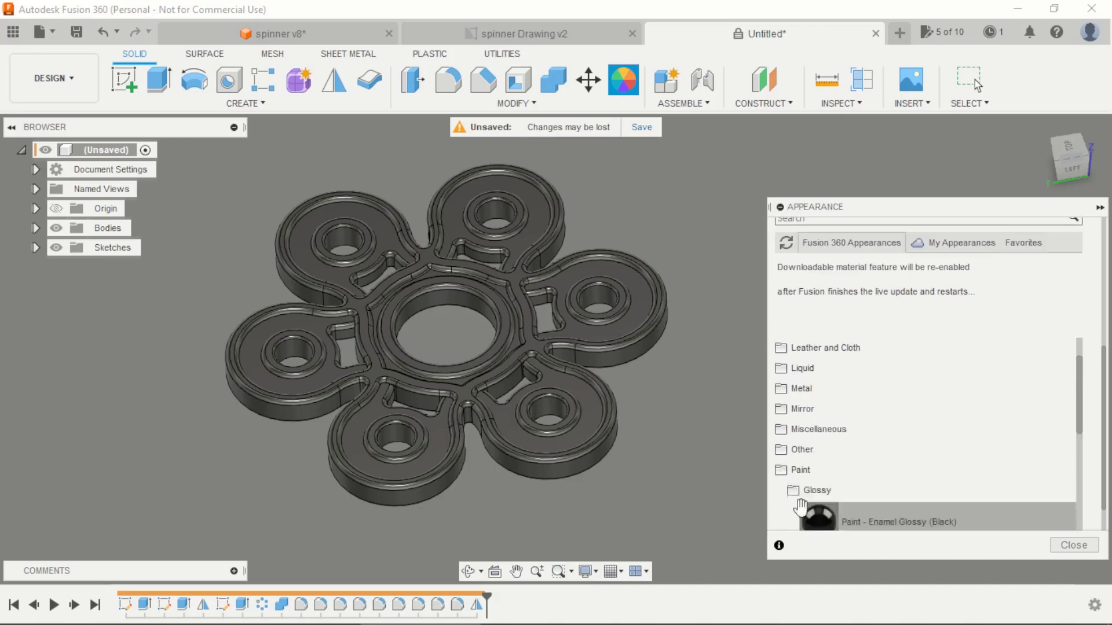
Step: Apply a green glossy paint appearance to the whole spinner body and close the appearance settings
scroll(800, 507, down, 5)
drag(828, 448, 602, 360)
click(1074, 545)
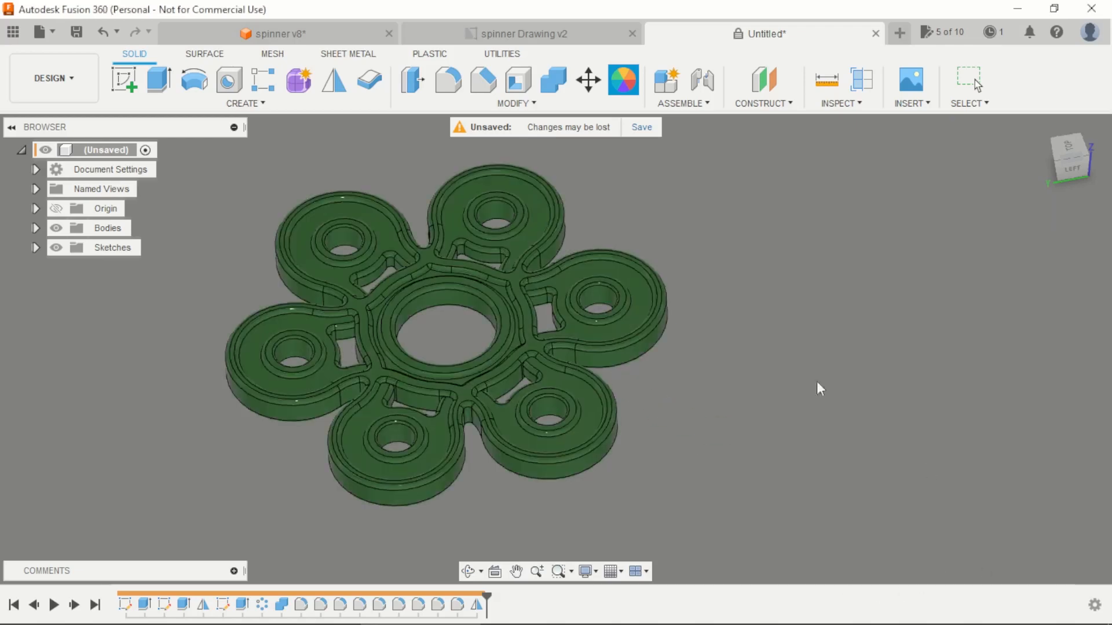
Step: Open the McMaster-Carr component catalog for inserting a standard part into the design
shift+middle_drag(728, 317, 724, 217)
click(1078, 154)
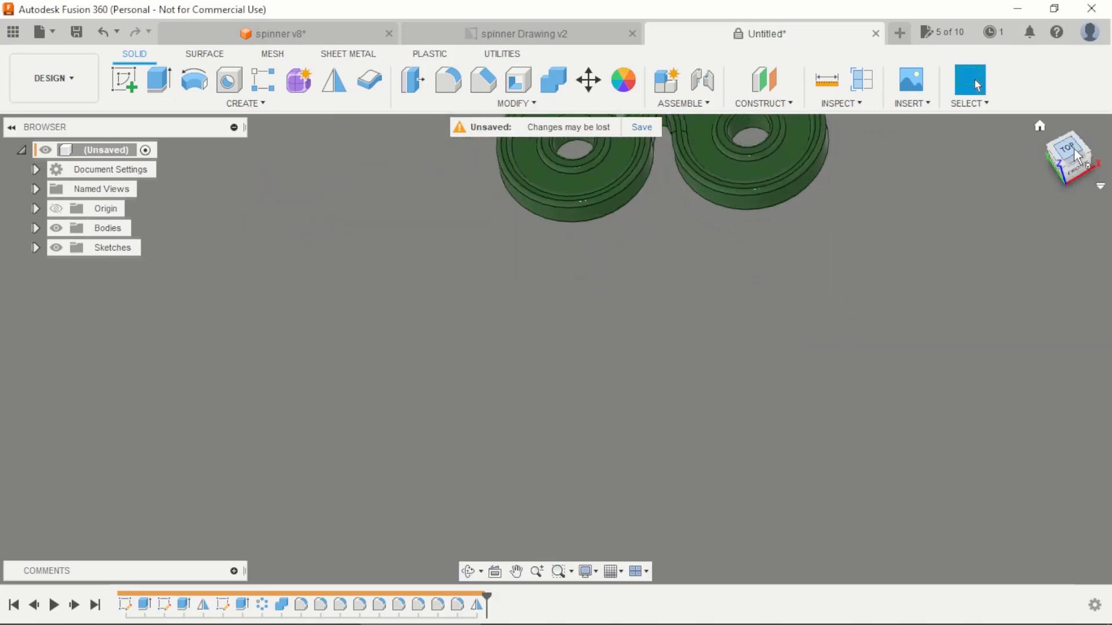
shift+middle_drag(1078, 154, 802, 121)
scroll(726, 200, down, 3)
scroll(627, 185, up, 6)
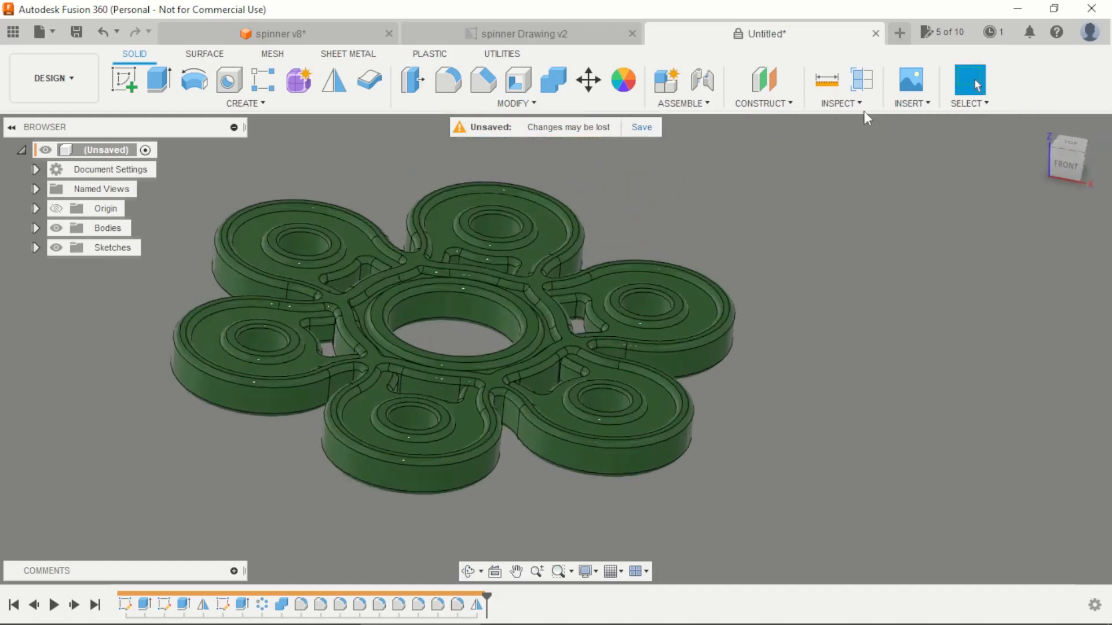
click(912, 103)
click(939, 214)
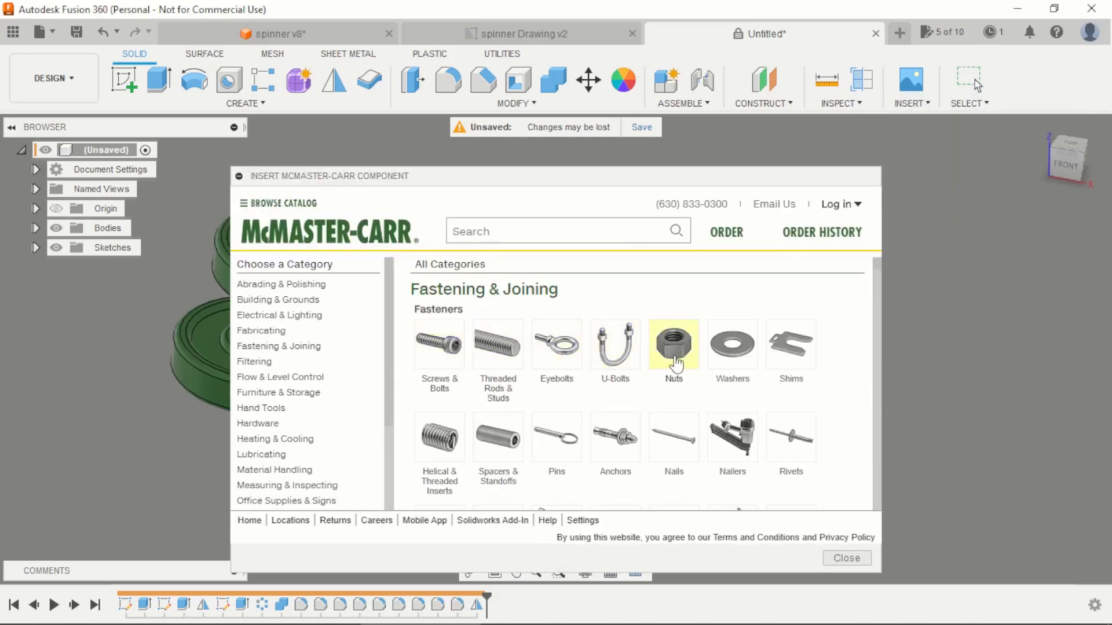
Step: Browse the catalog's nuts and filter them to metric with an M8 thread size
click(674, 348)
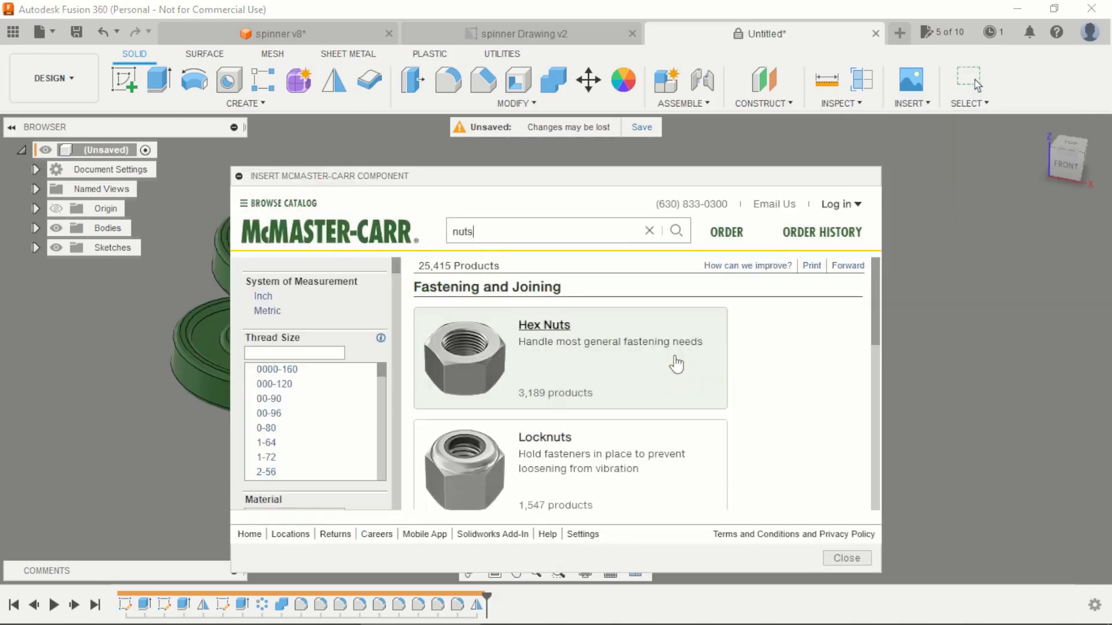
click(268, 311)
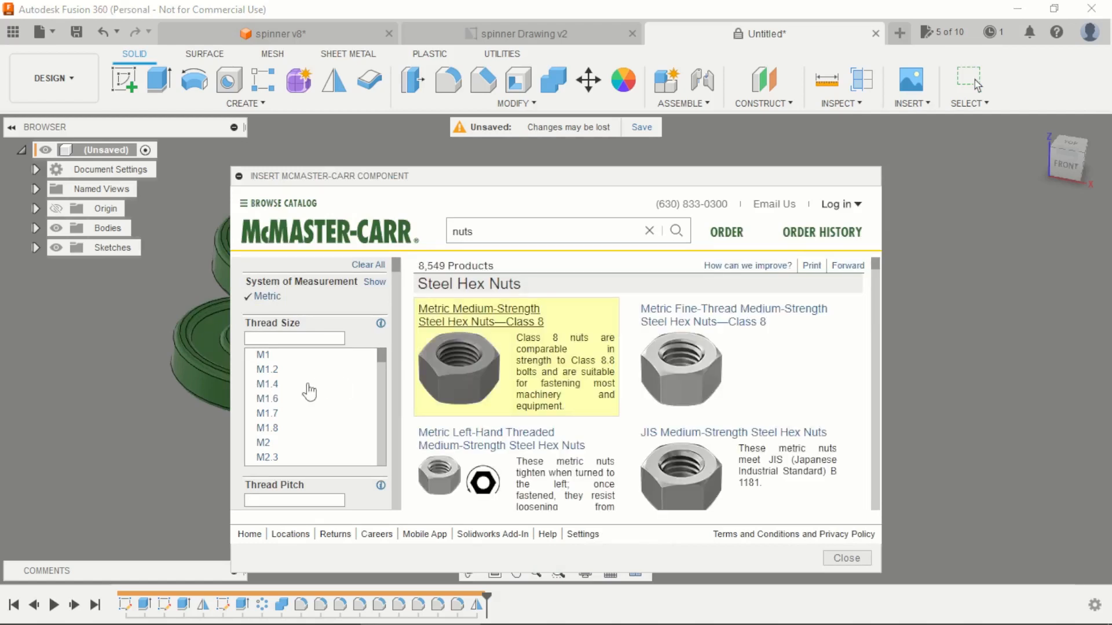
scroll(297, 415, down, 5)
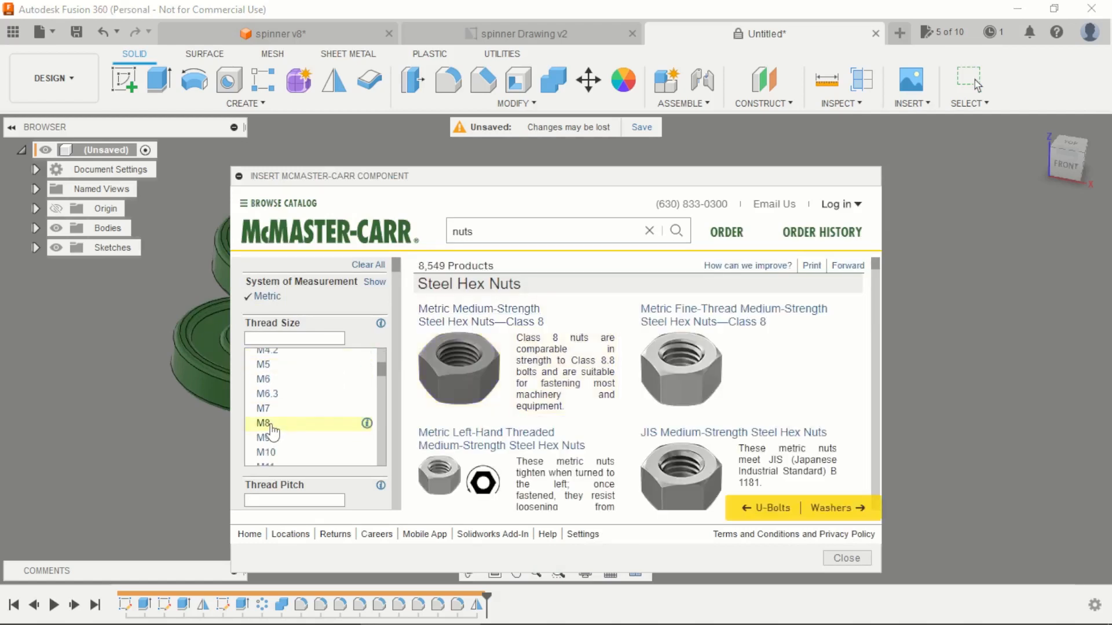
click(270, 427)
Step: Choose Metric Medium-Strength Steel Hex Nuts—Class 8 and open the plain steel M8 part 90592A022 with its CAD download options
click(476, 370)
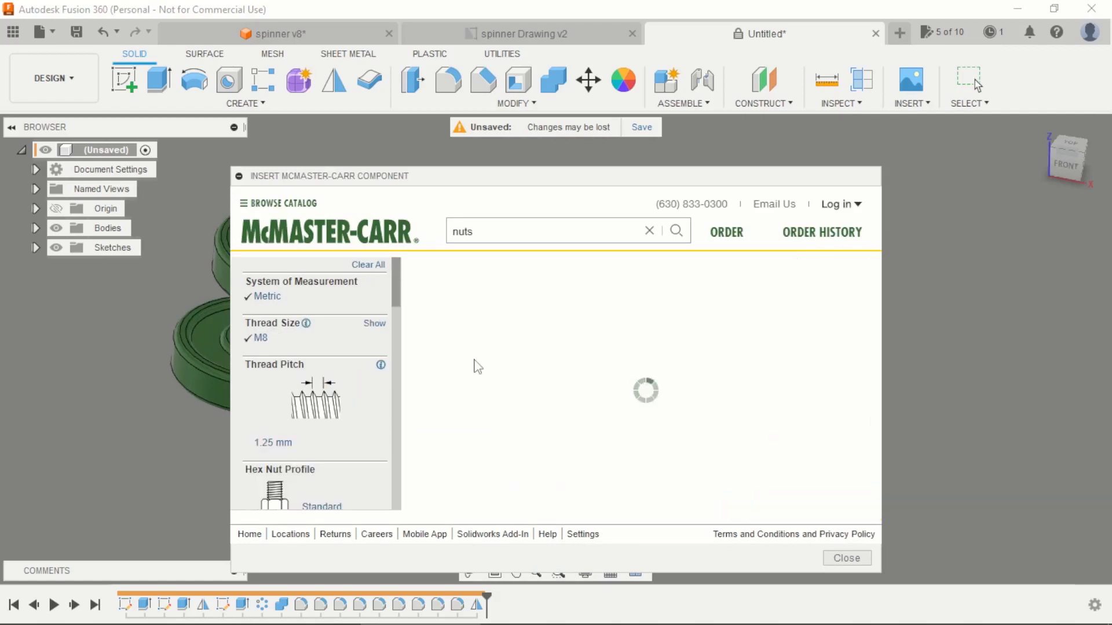
scroll(481, 399, down, 3)
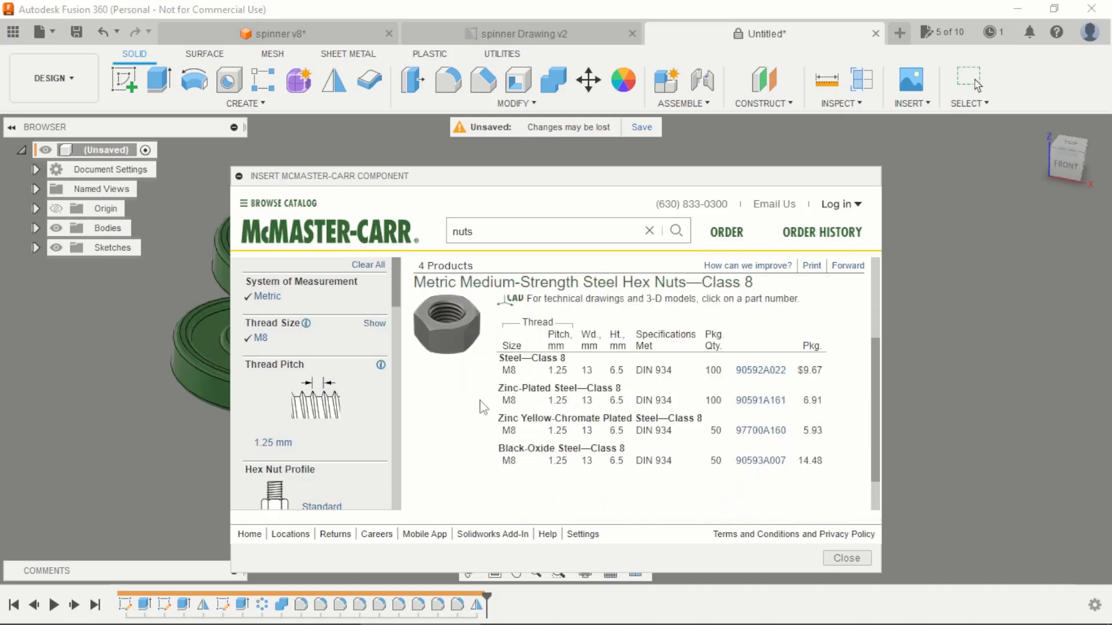
click(760, 370)
scroll(745, 401, down, 1)
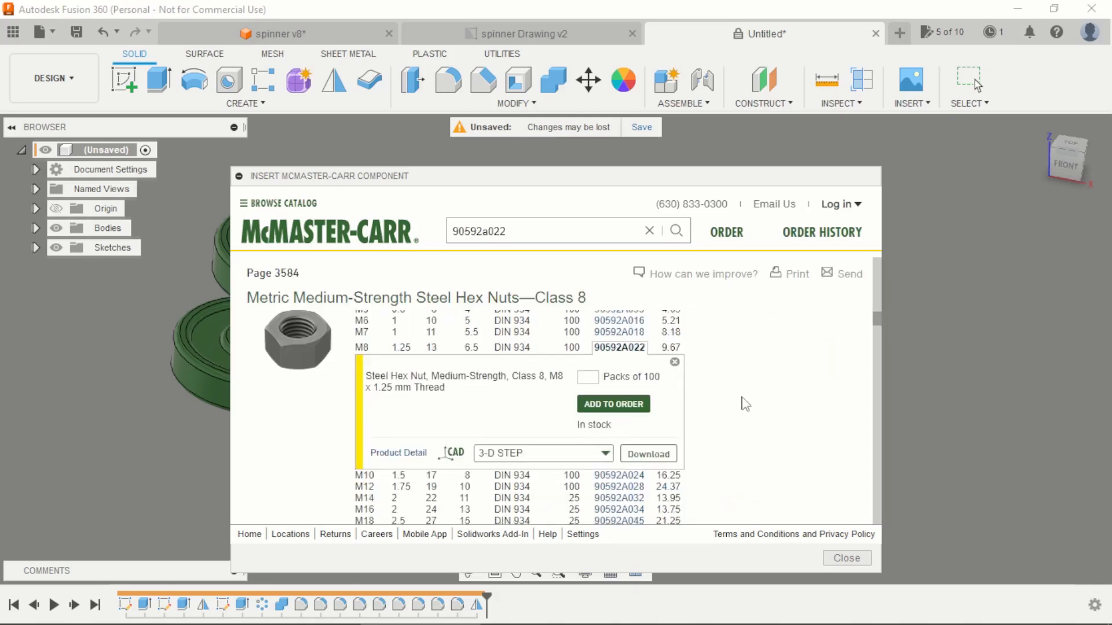
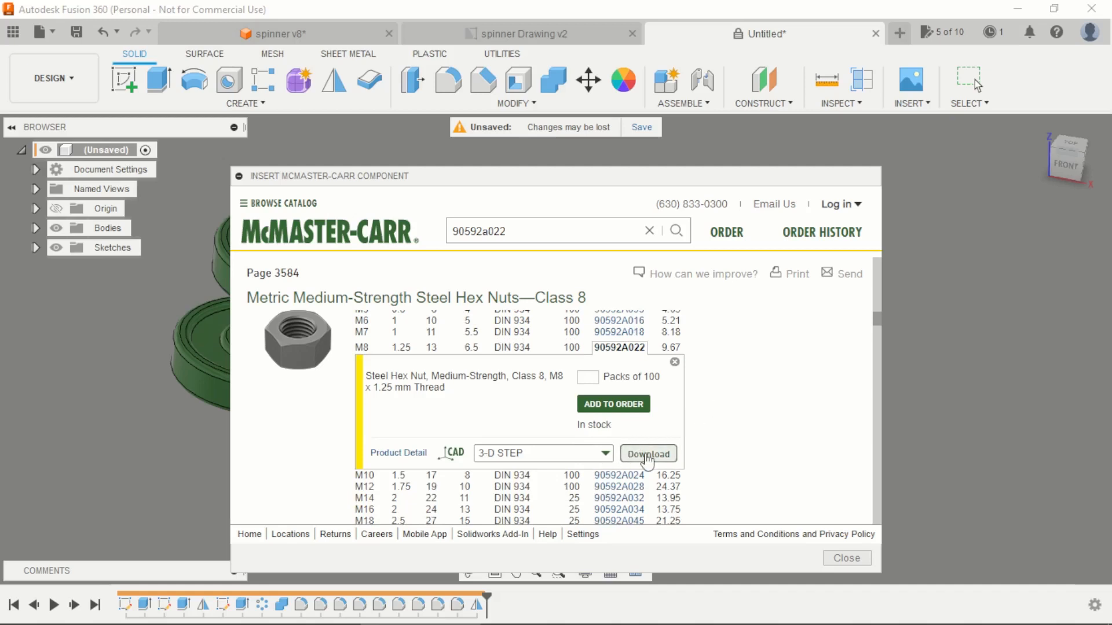
Step: Insert the M8 steel hex nut 90592A022 as a 3-D STEP component and accept its default placement
click(621, 454)
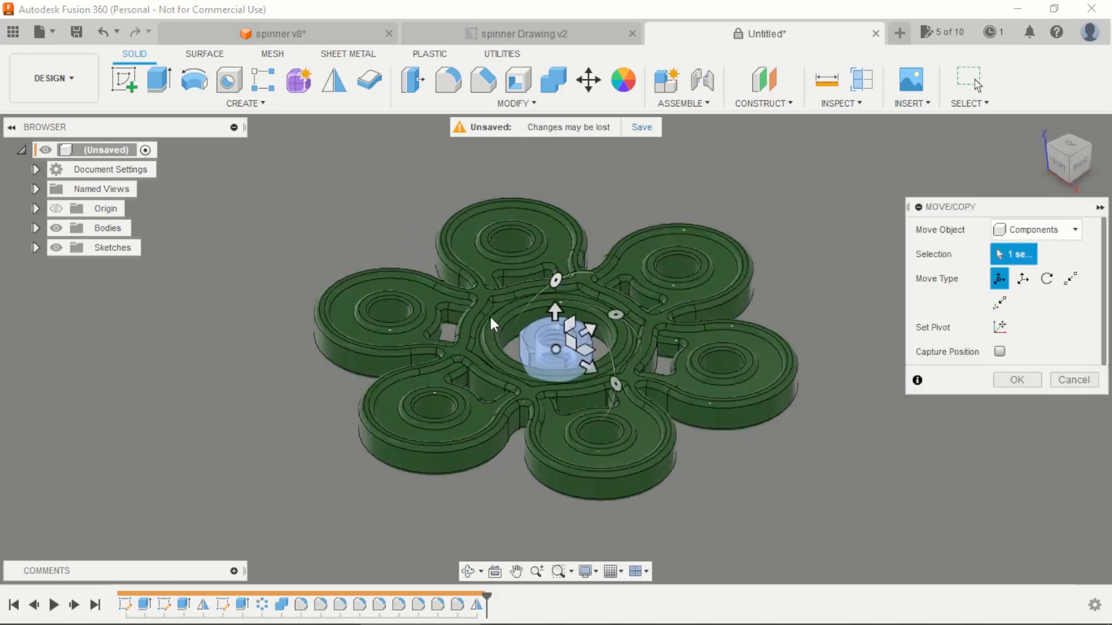
click(1008, 547)
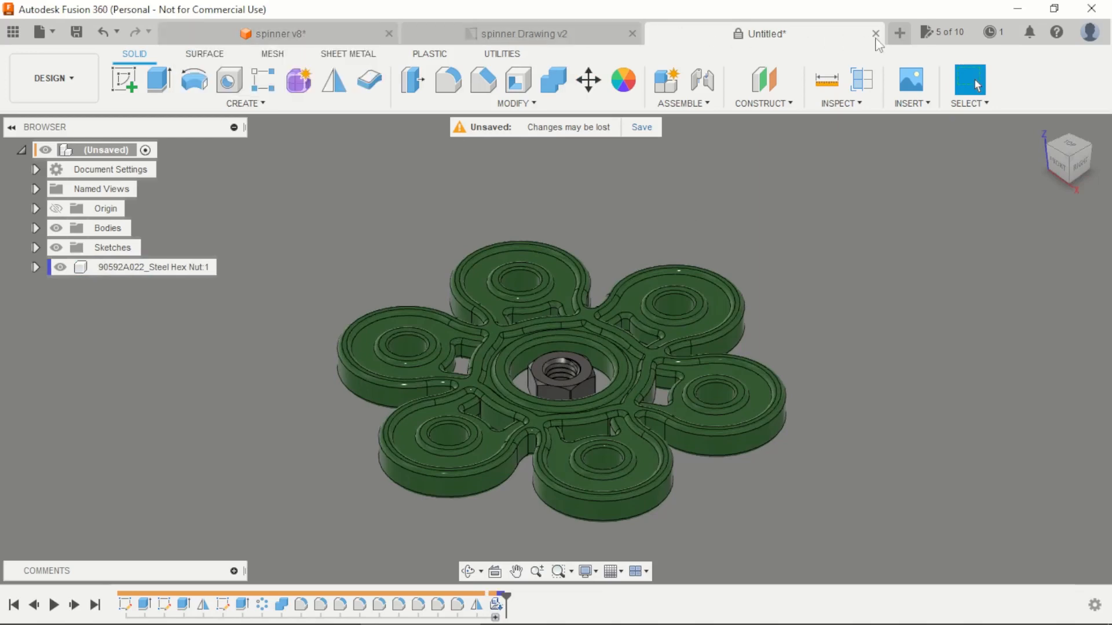
Step: Open the McMaster-Carr component catalog and browse the screws down to Phillips Rounded Head Screws
click(921, 102)
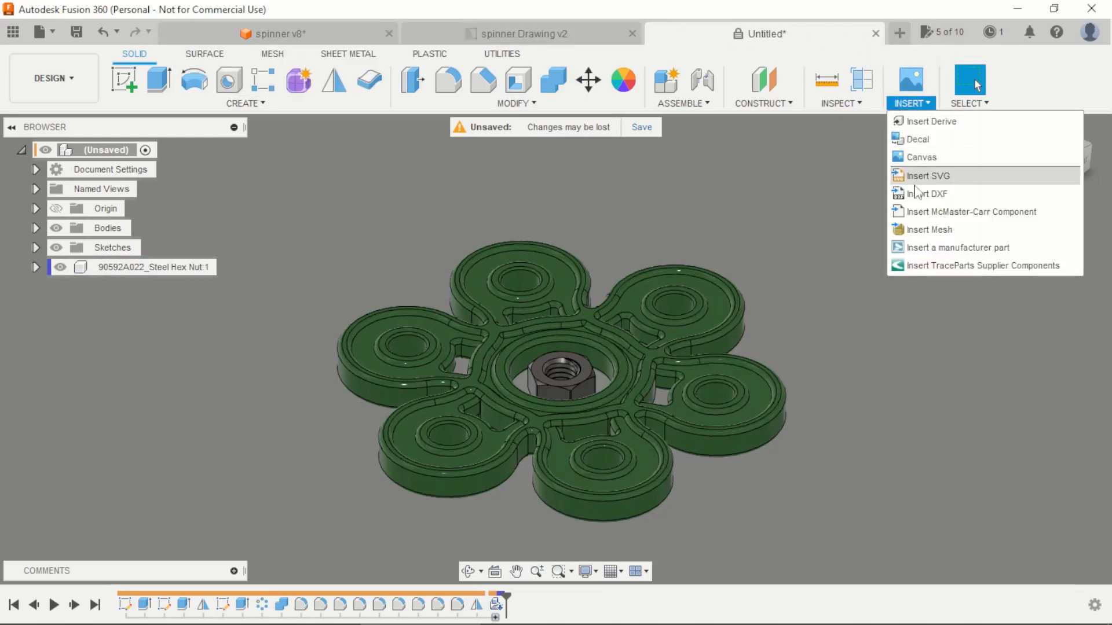
click(920, 215)
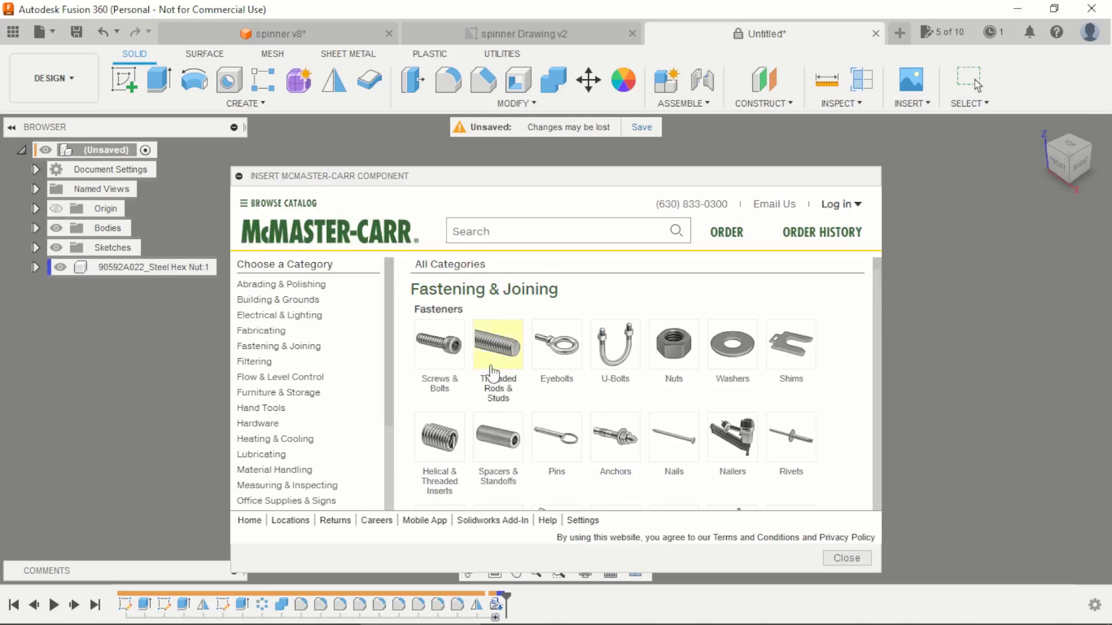
click(444, 349)
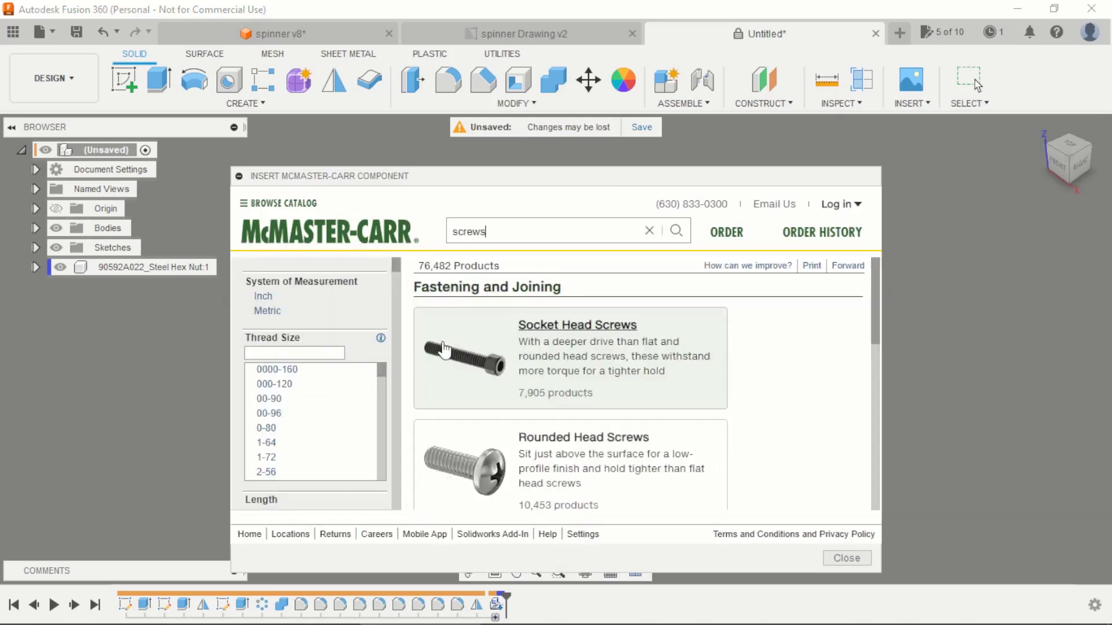
click(475, 463)
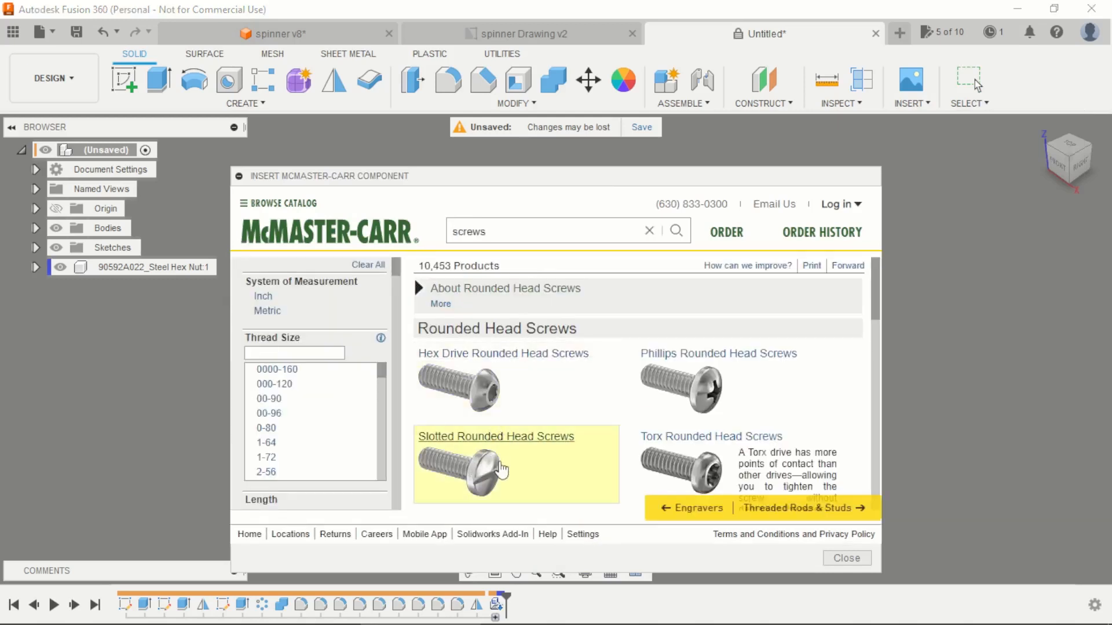
click(718, 354)
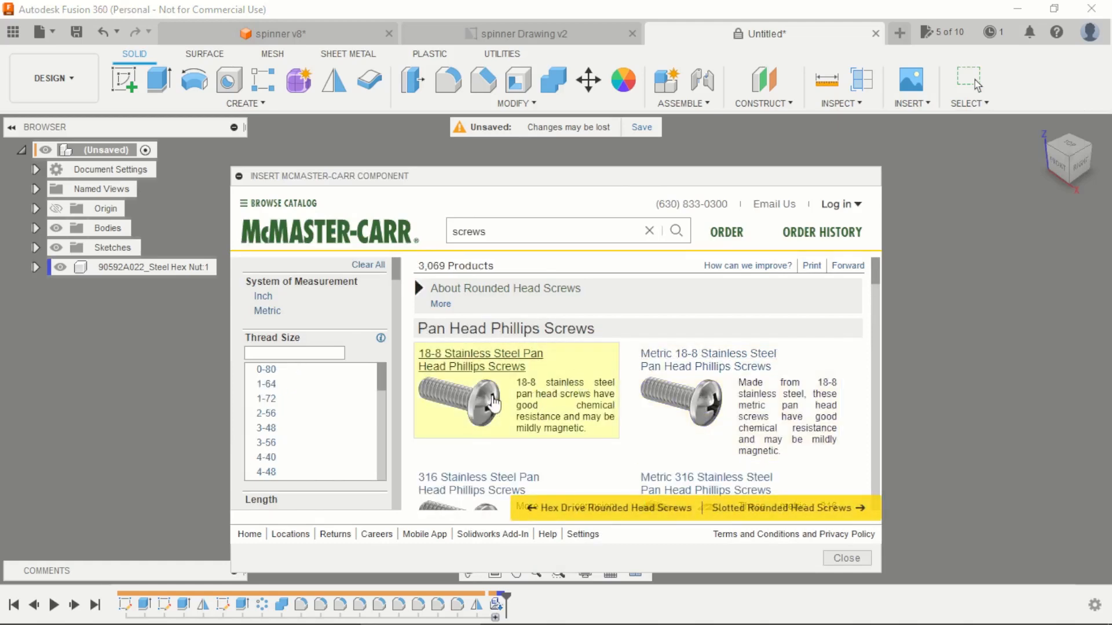
Step: Insert the M8, 16 mm long metric 18-8 stainless steel pan head Phillips screw 92000A526 at its default placement
click(491, 403)
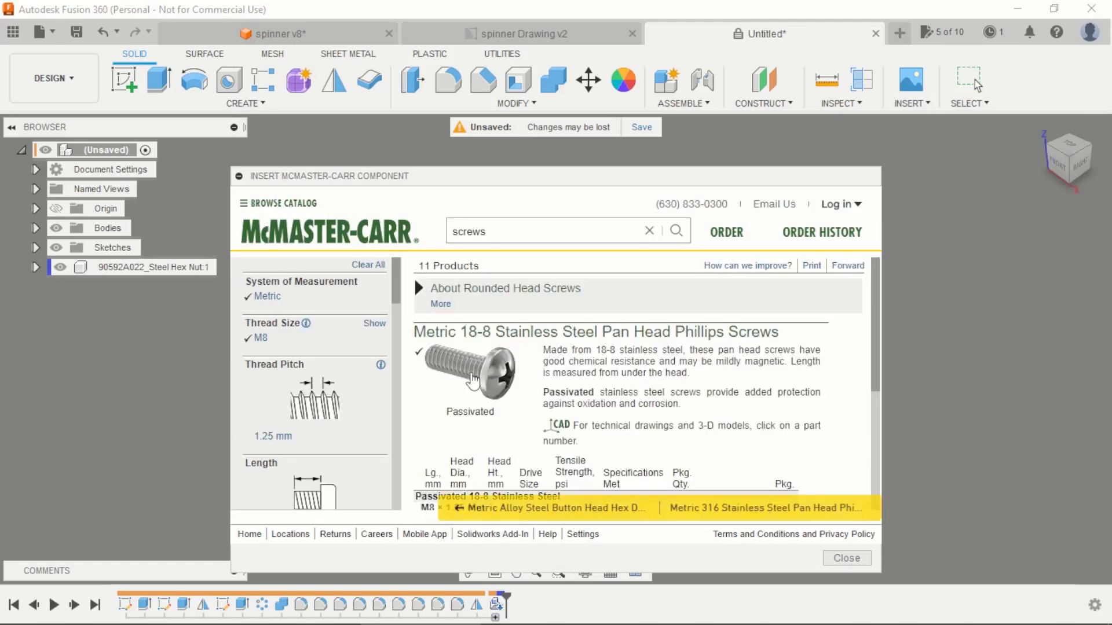
scroll(483, 383, down, 2)
scroll(484, 393, down, 1)
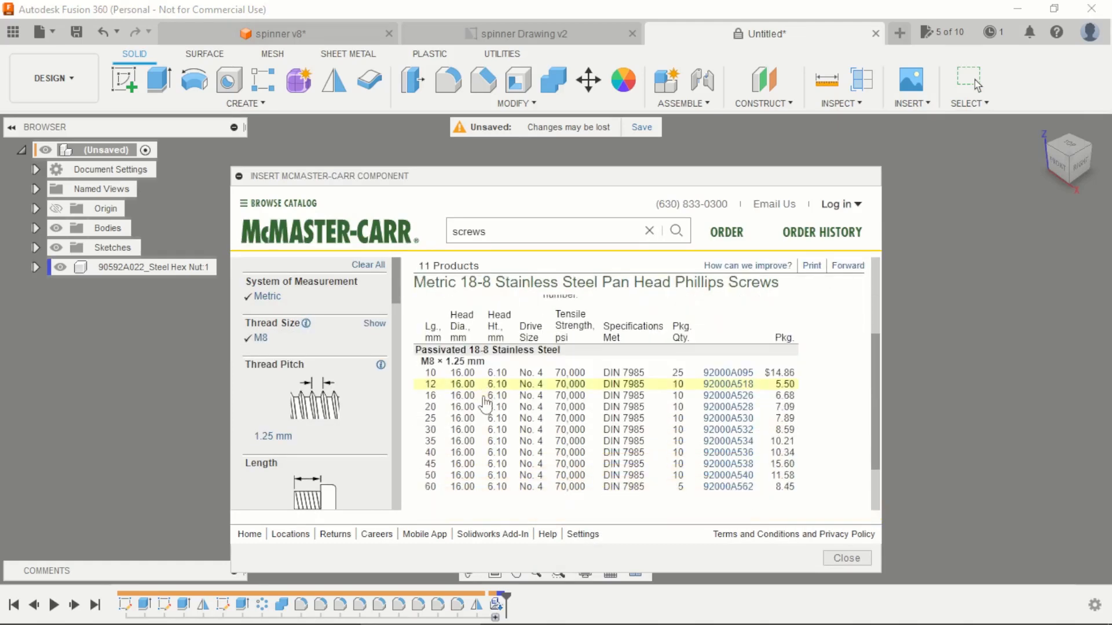
click(716, 397)
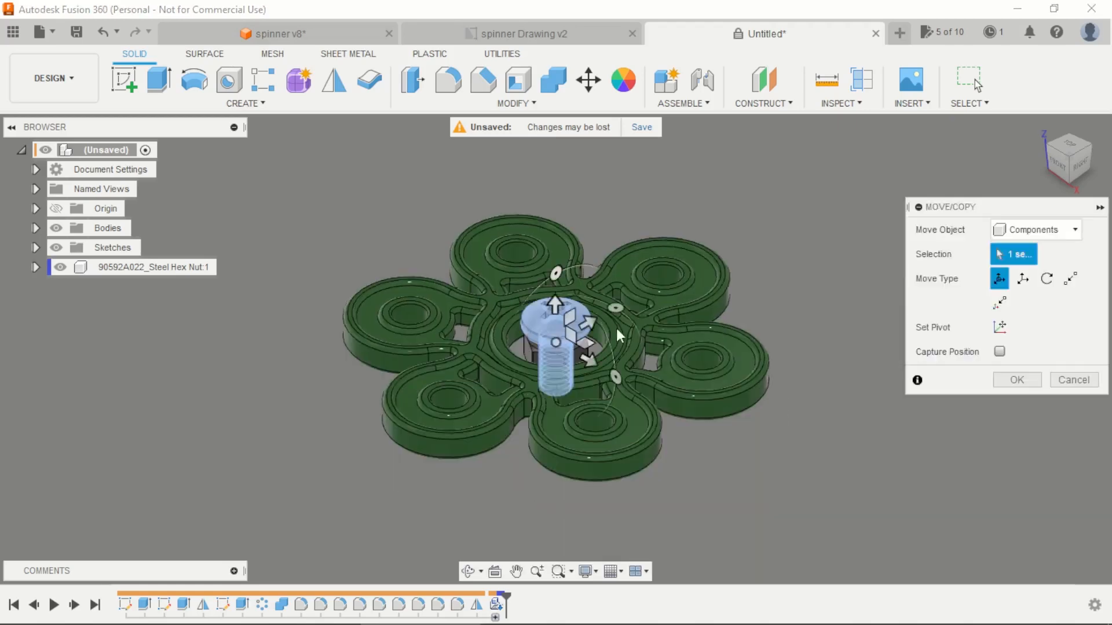
click(1016, 545)
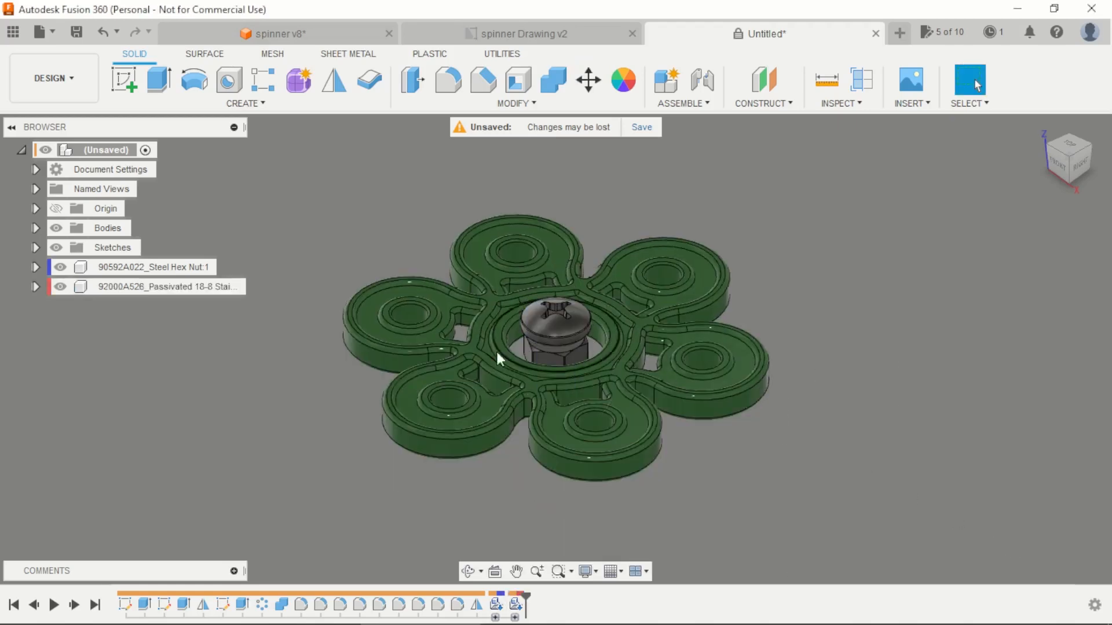
Step: Move the pan head screw away from the nut to a free spot beside the spinner's center
scroll(495, 349, up, 2)
drag(574, 333, 383, 252)
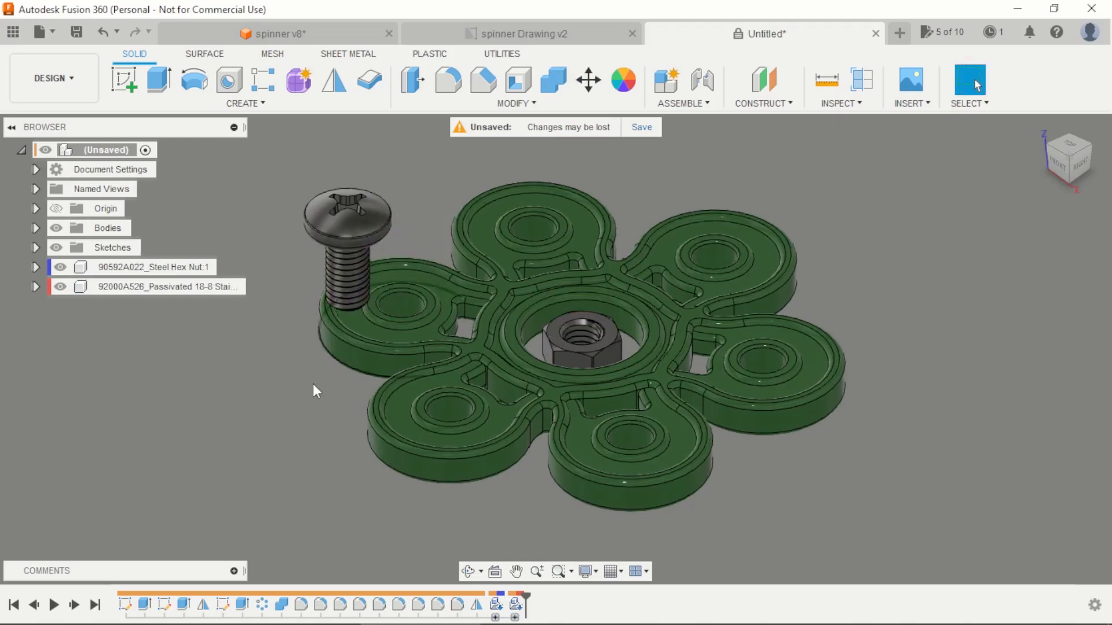
Step: Joint the screw at the underside of its head to the upper rim of one spinner arm's hole, with zero angle and offsets
shift+middle_drag(336, 432, 345, 354)
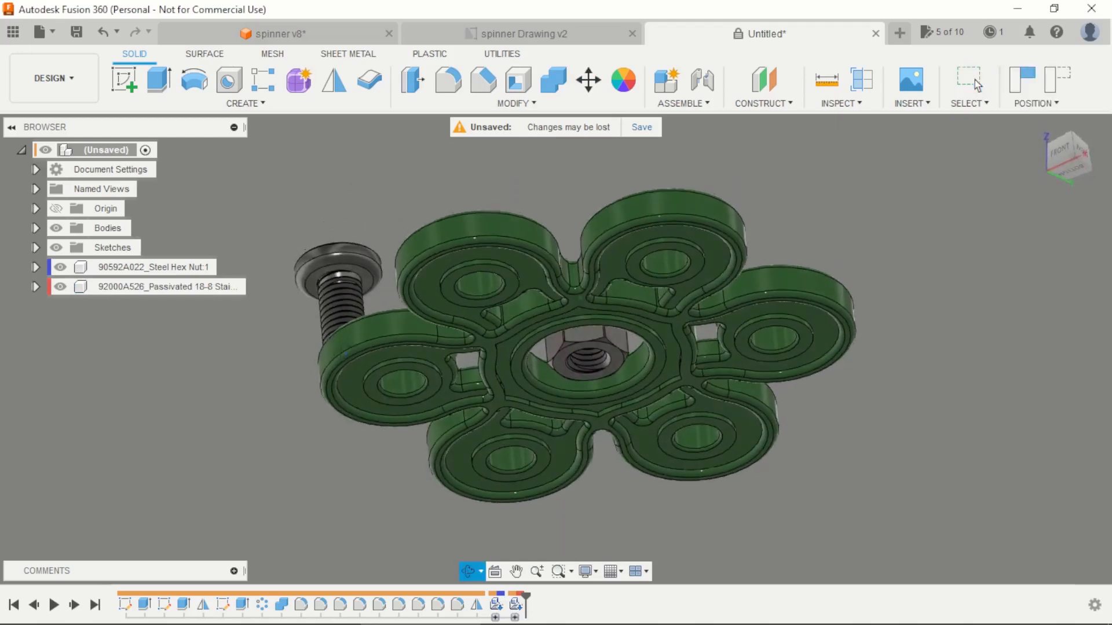
click(702, 80)
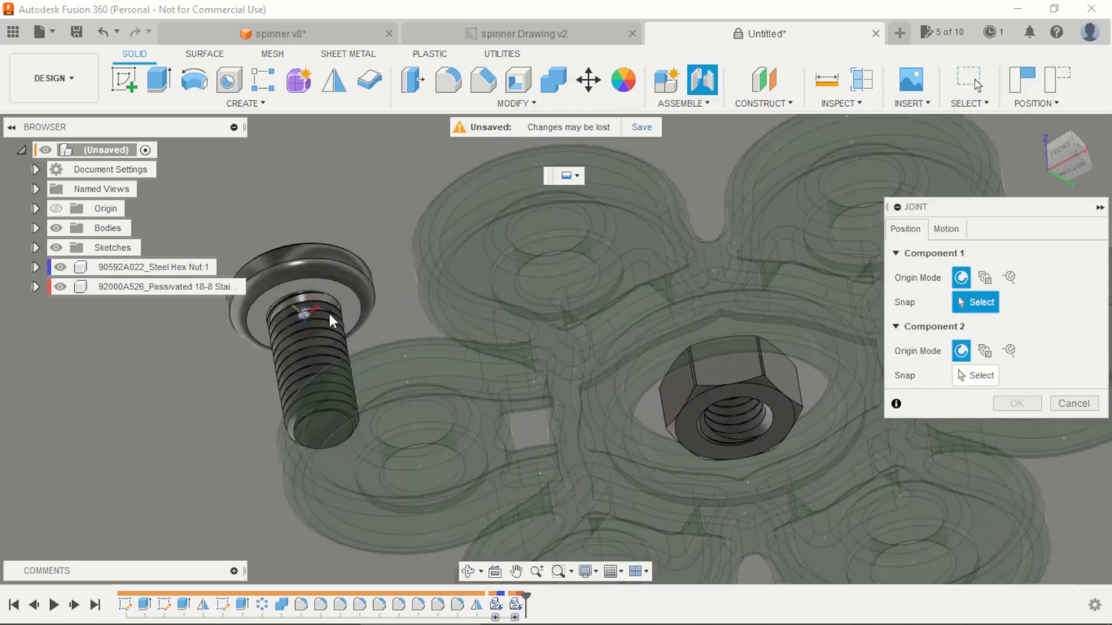
click(329, 316)
scroll(472, 277, down, 3)
shift+middle_drag(472, 277, 496, 407)
scroll(538, 438, down, 2)
scroll(558, 445, up, 5)
scroll(565, 445, up, 3)
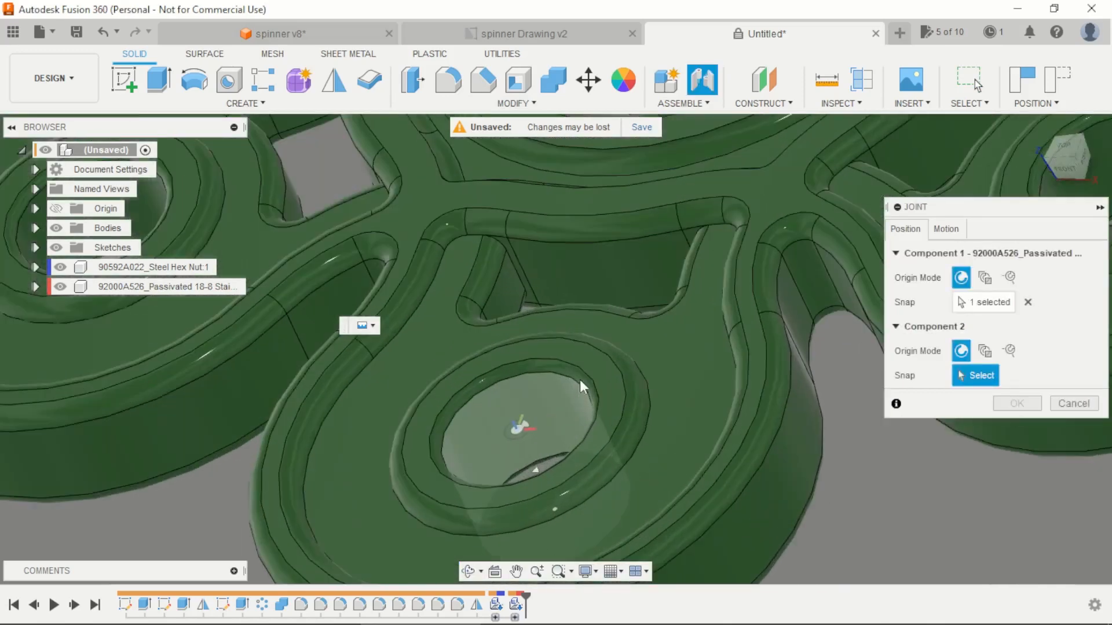
click(559, 395)
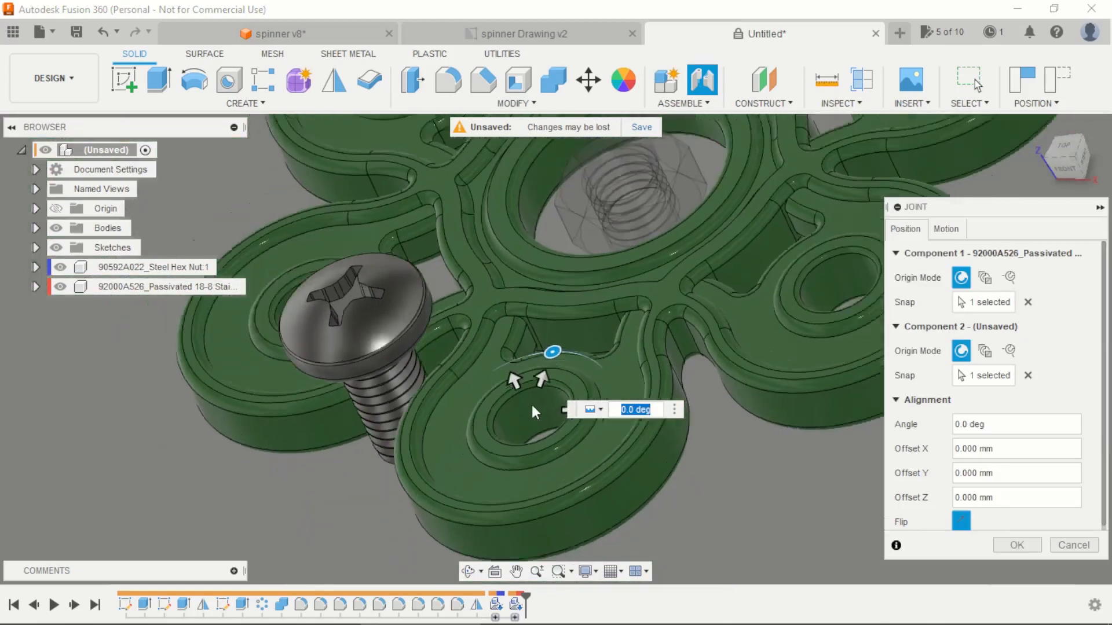
click(1017, 545)
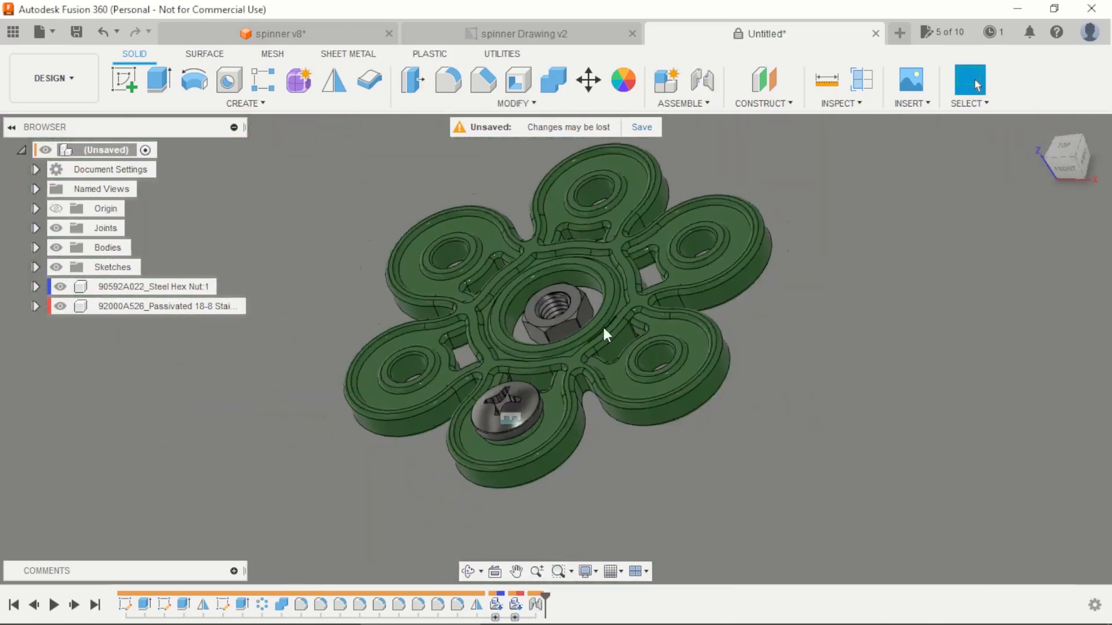
Step: Joint the hex nut's threaded-hole center to the underside of the arm hole holding the screw, with zero angle and offsets
click(690, 92)
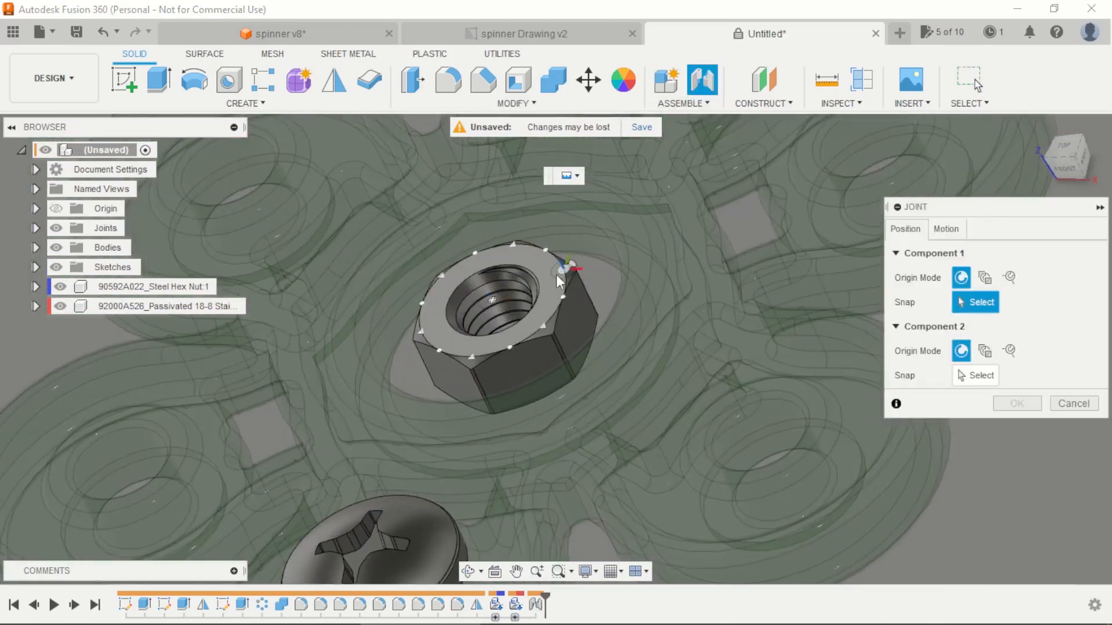
click(511, 298)
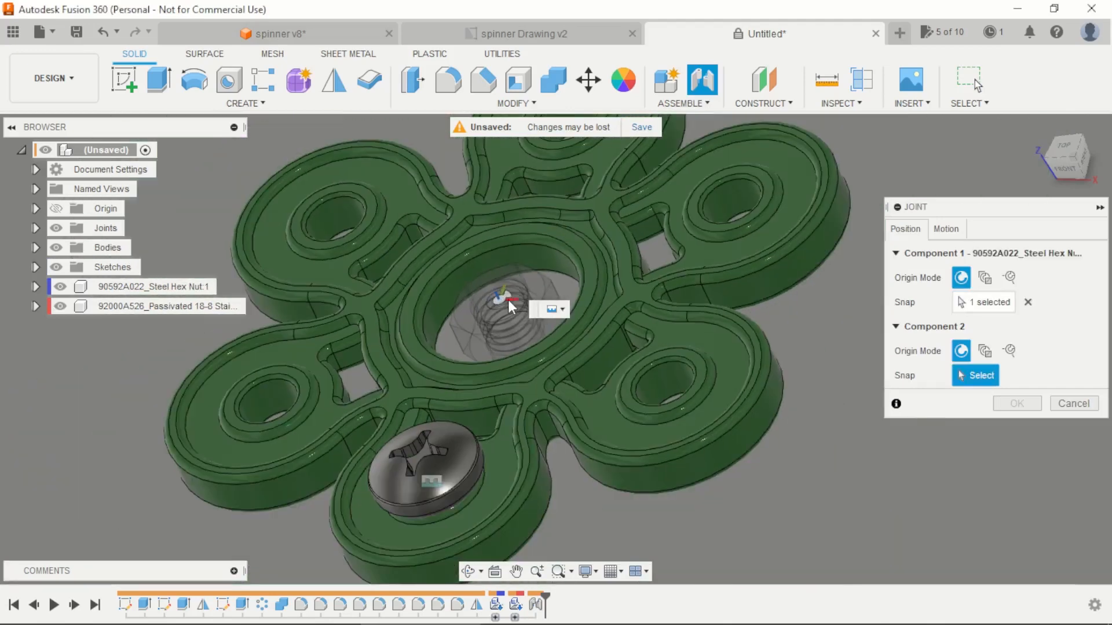
scroll(416, 272, up, 5)
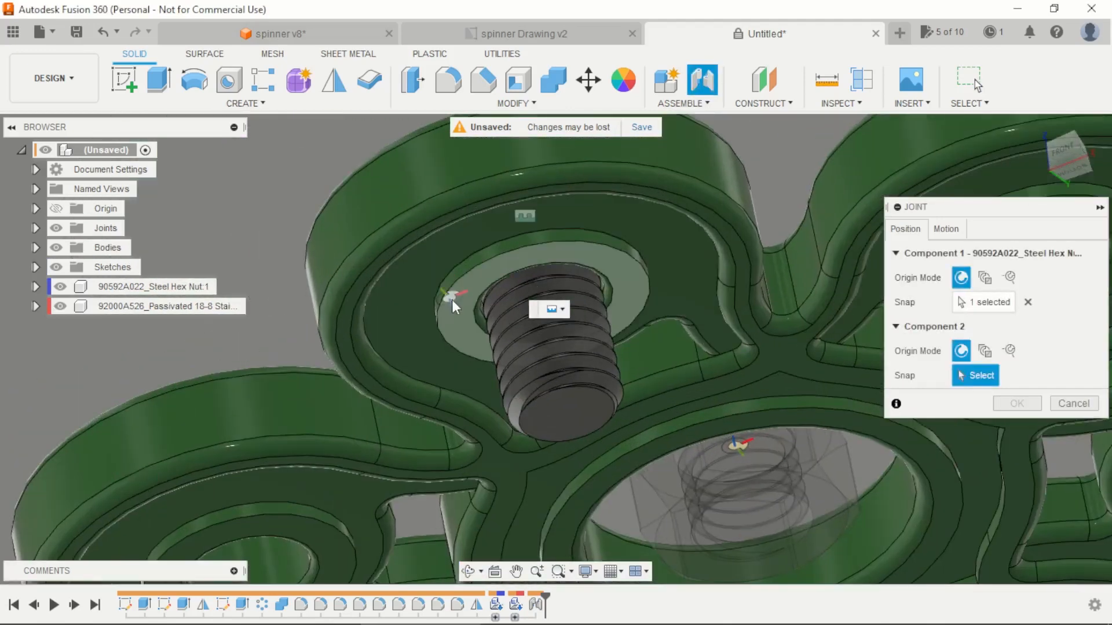
click(494, 312)
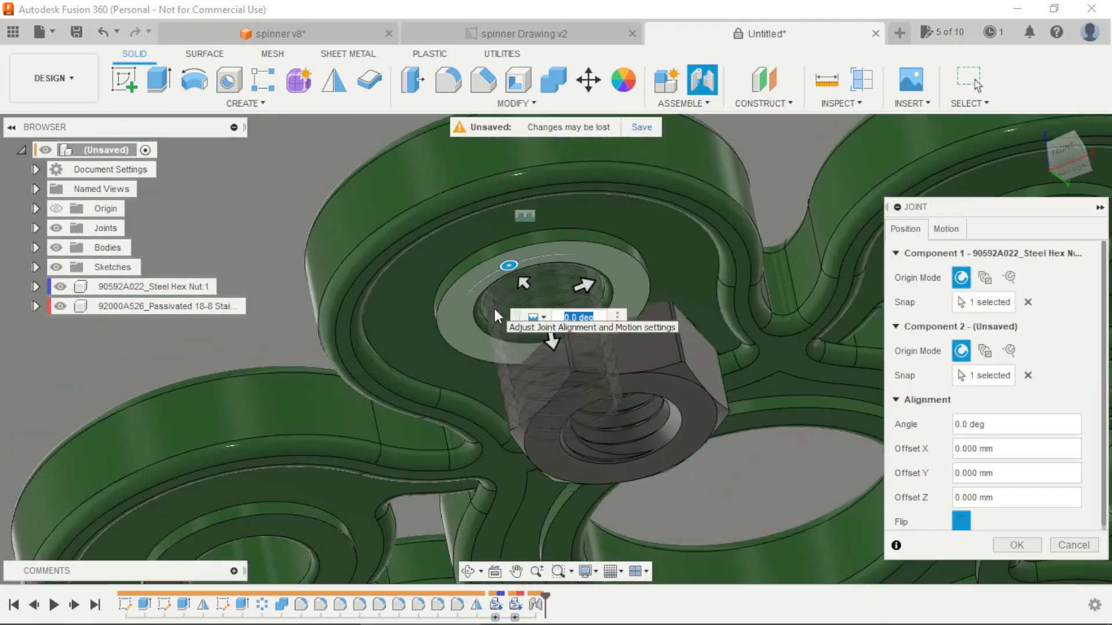
click(1016, 545)
Step: Open the McMaster-Carr component catalog again and browse the Power Transmission category to Bearings
scroll(460, 265, down, 8)
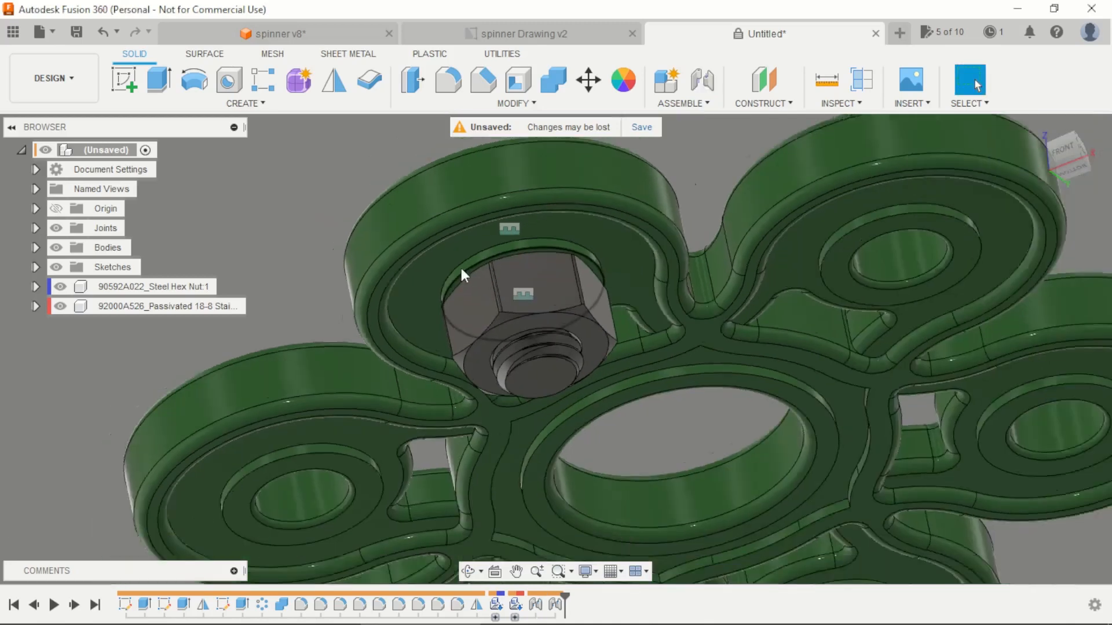
shift+middle_drag(569, 340, 560, 465)
scroll(424, 331, down, 3)
scroll(634, 224, up, 4)
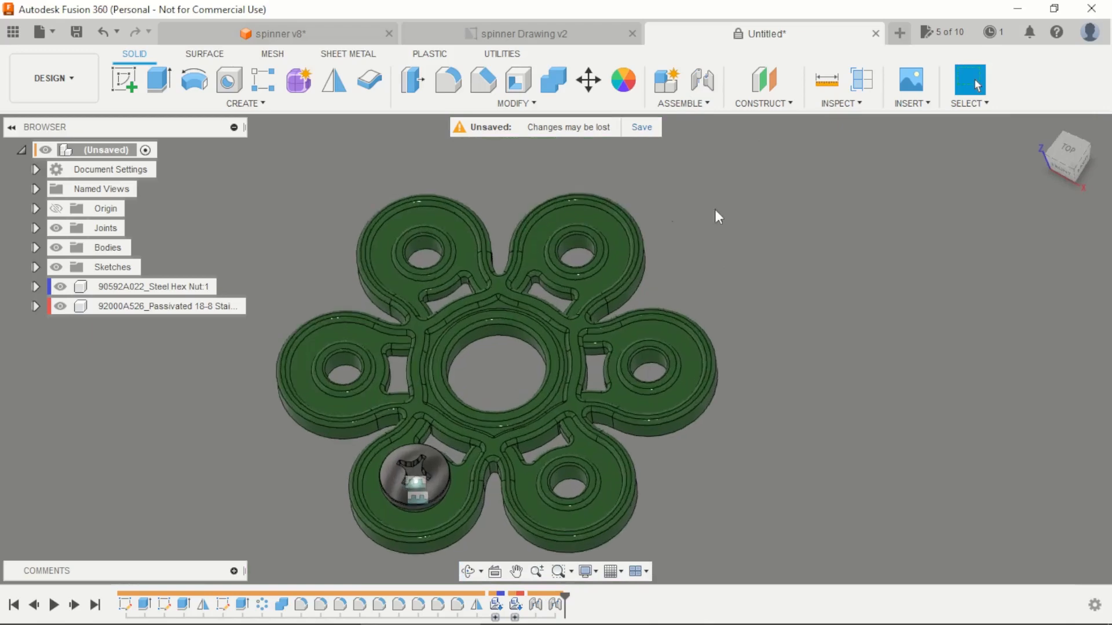
click(928, 105)
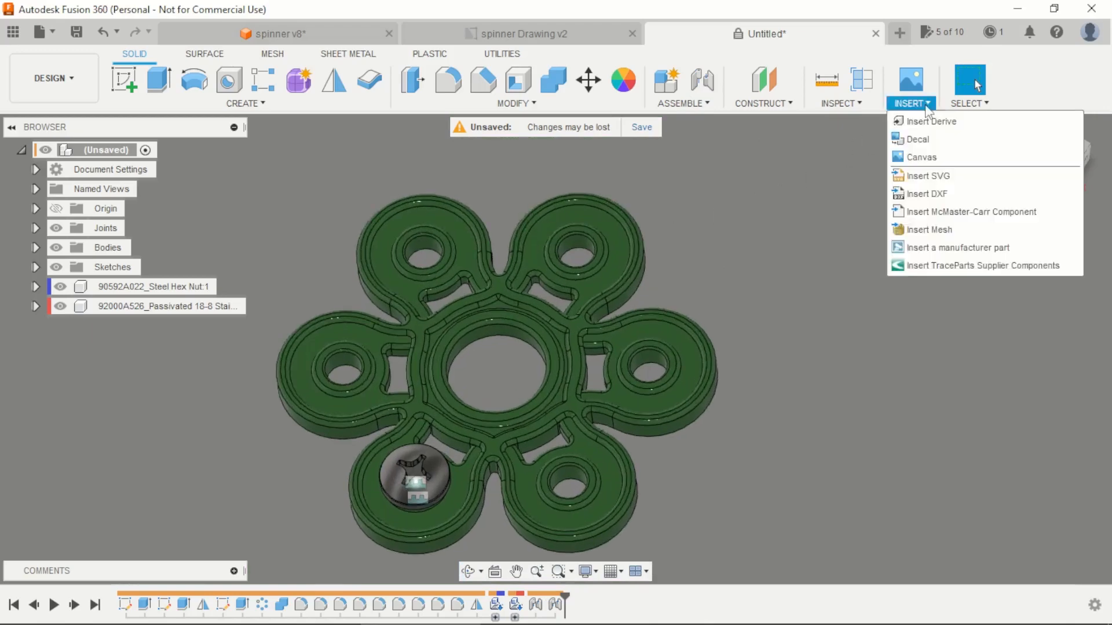
click(953, 212)
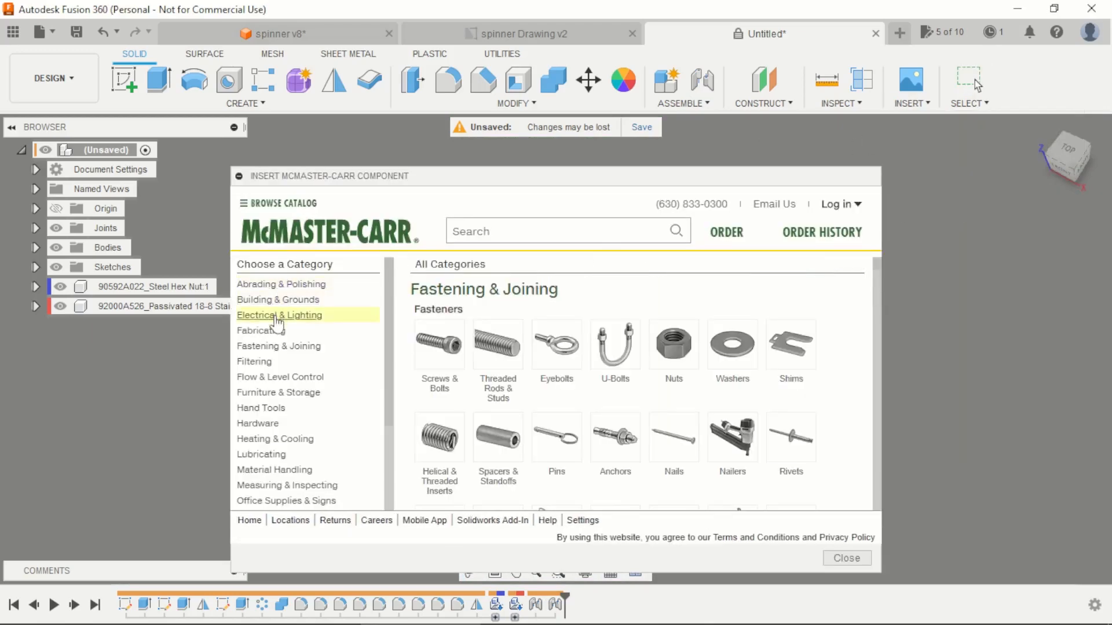
scroll(284, 457, down, 1)
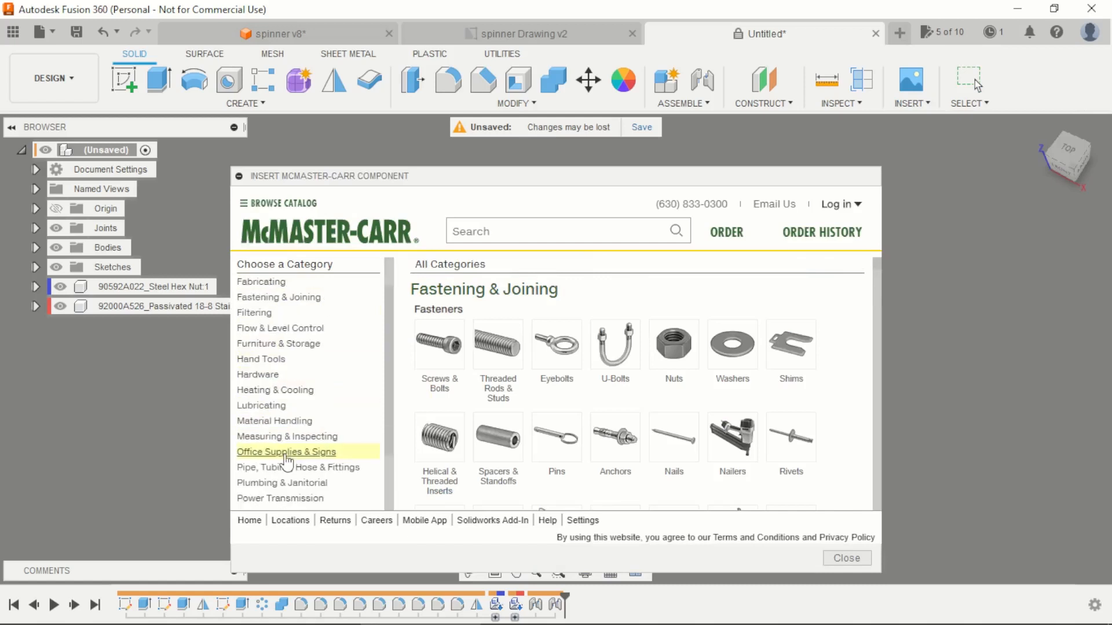
scroll(279, 477, down, 1)
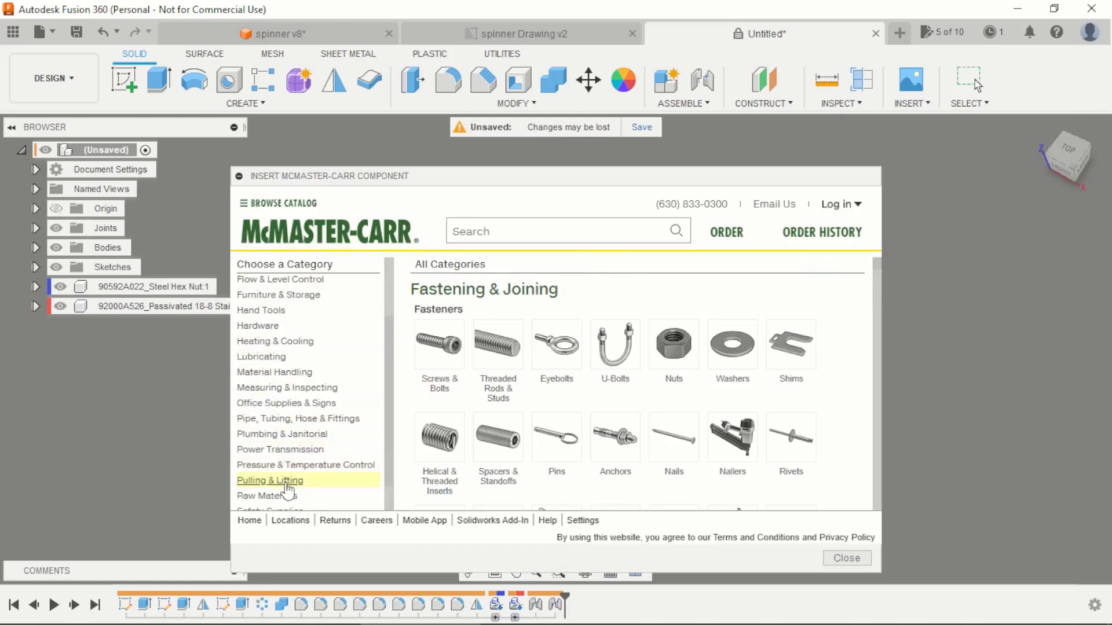
scroll(287, 491, down, 1)
click(287, 400)
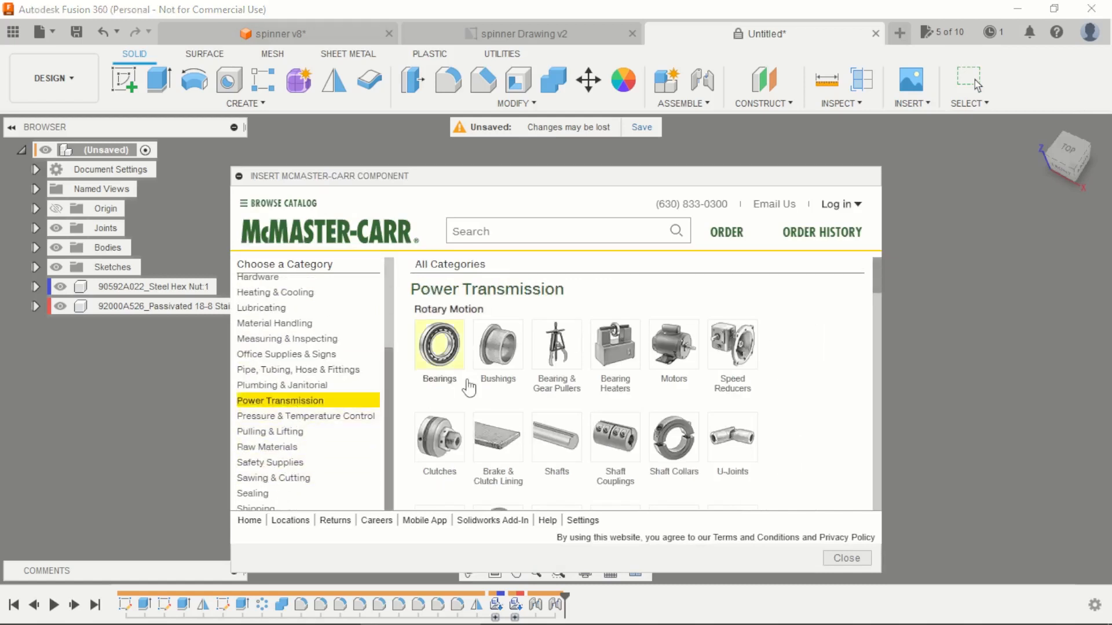
click(449, 354)
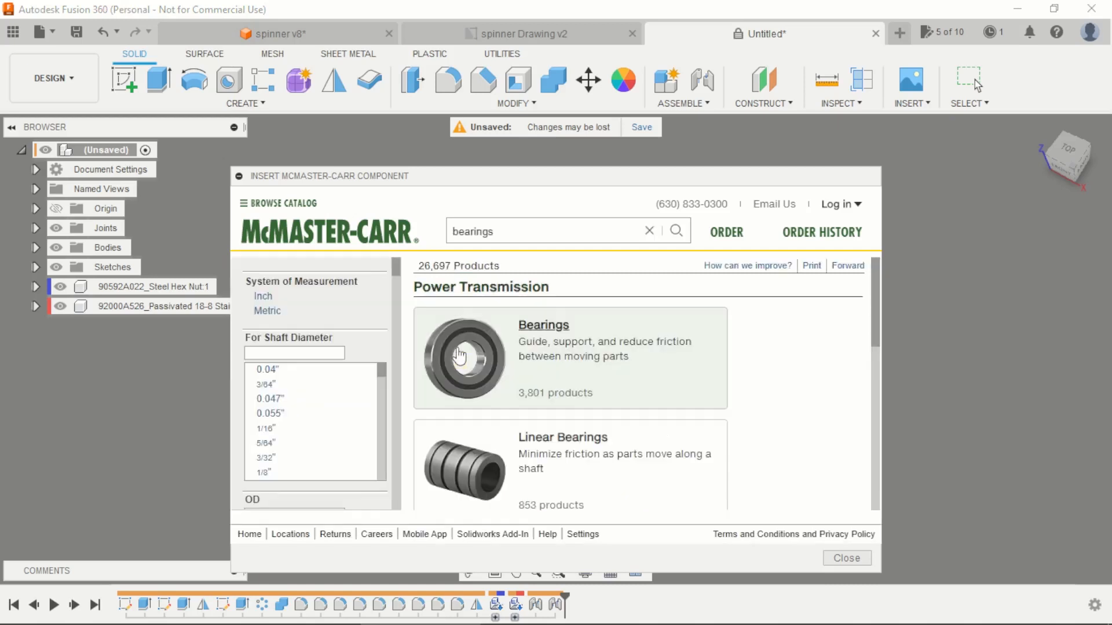
Step: Choose steel Ball Bearings, filter them to metric with an 8mm shaft diameter, and go to the open bearing listing
click(492, 356)
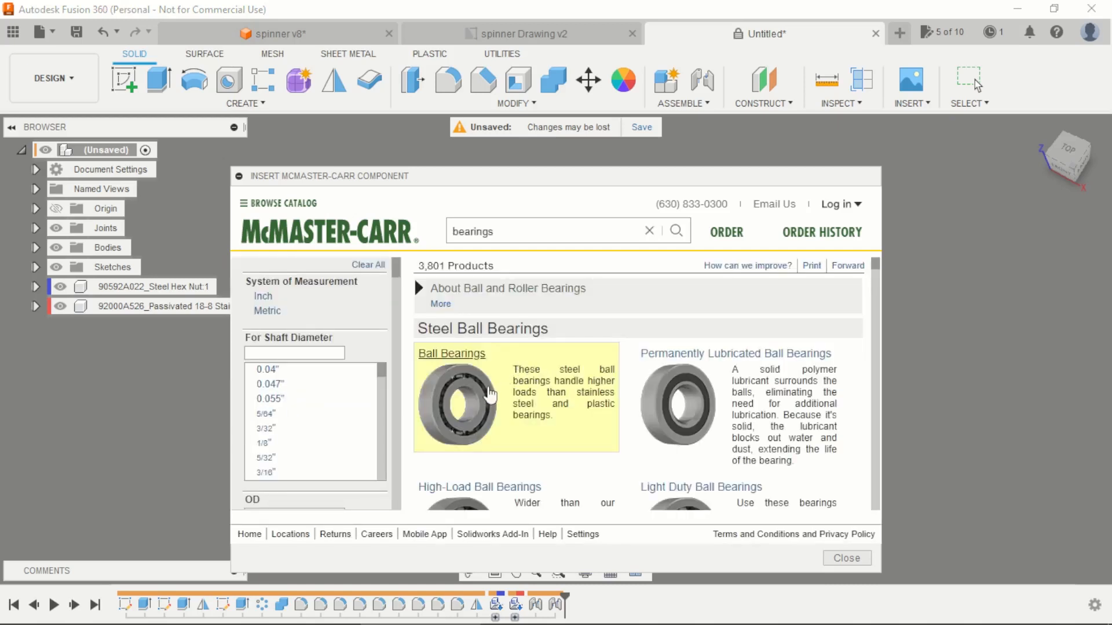
click(488, 394)
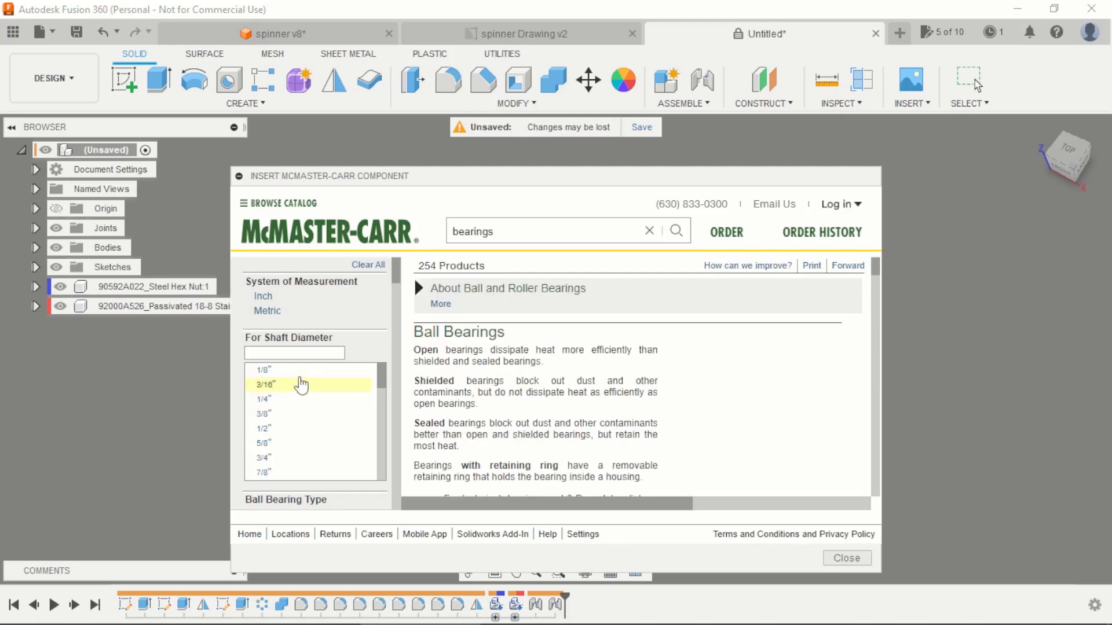
click(276, 314)
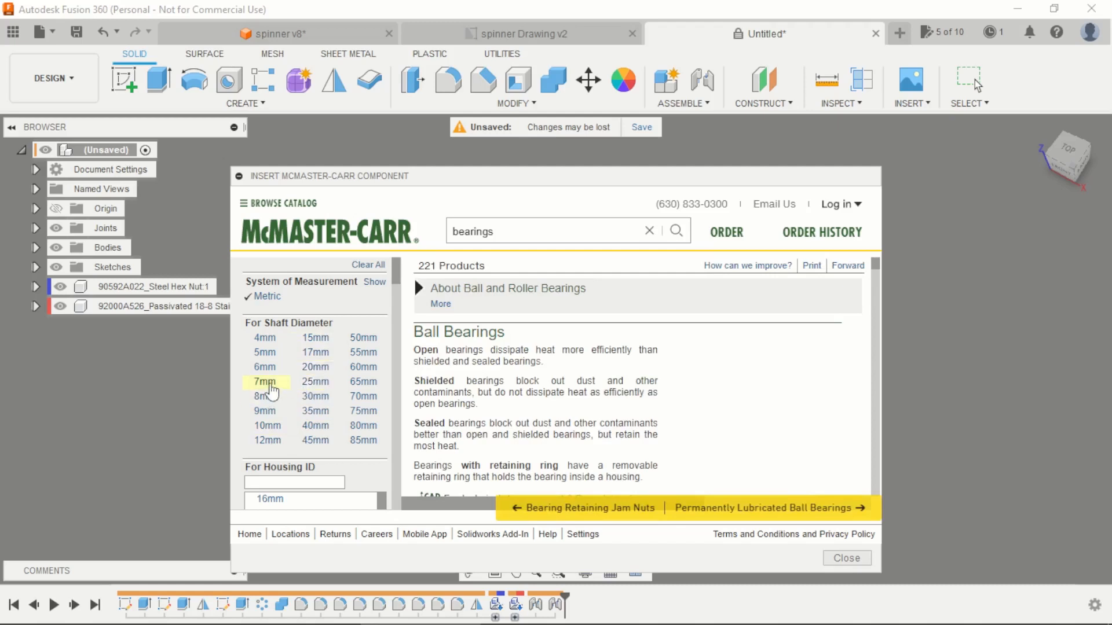
click(264, 396)
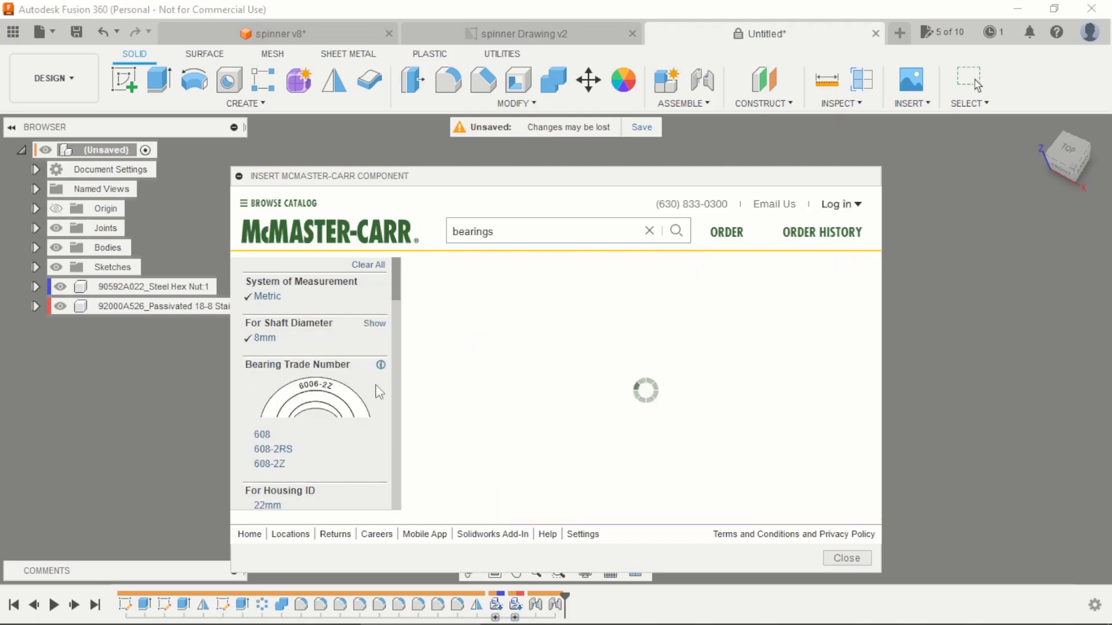
scroll(512, 396, down, 5)
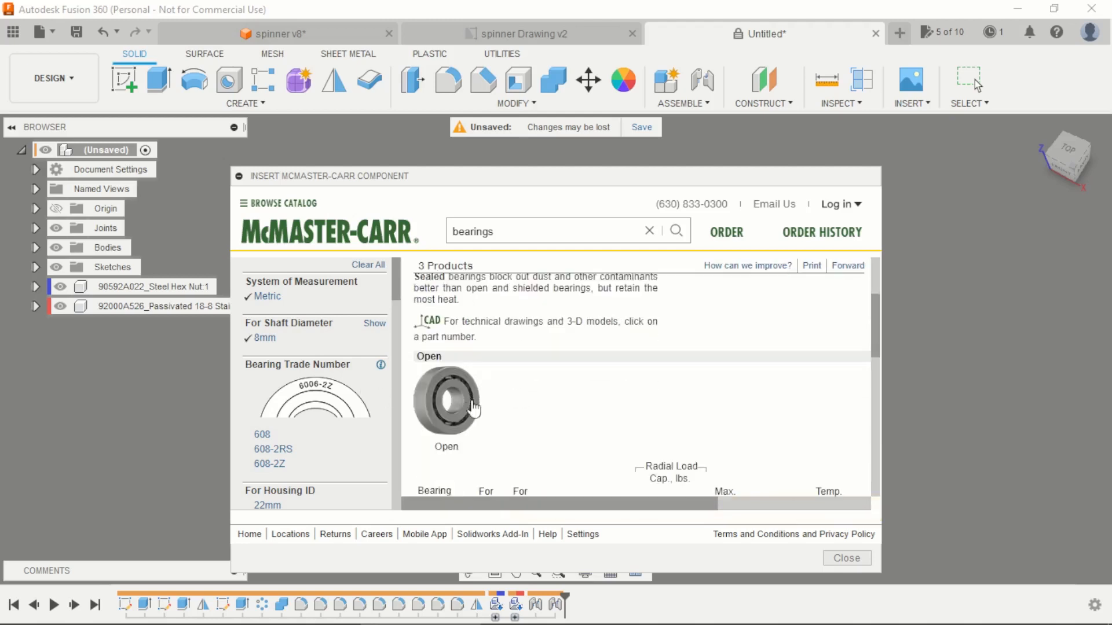
scroll(498, 405, down, 1)
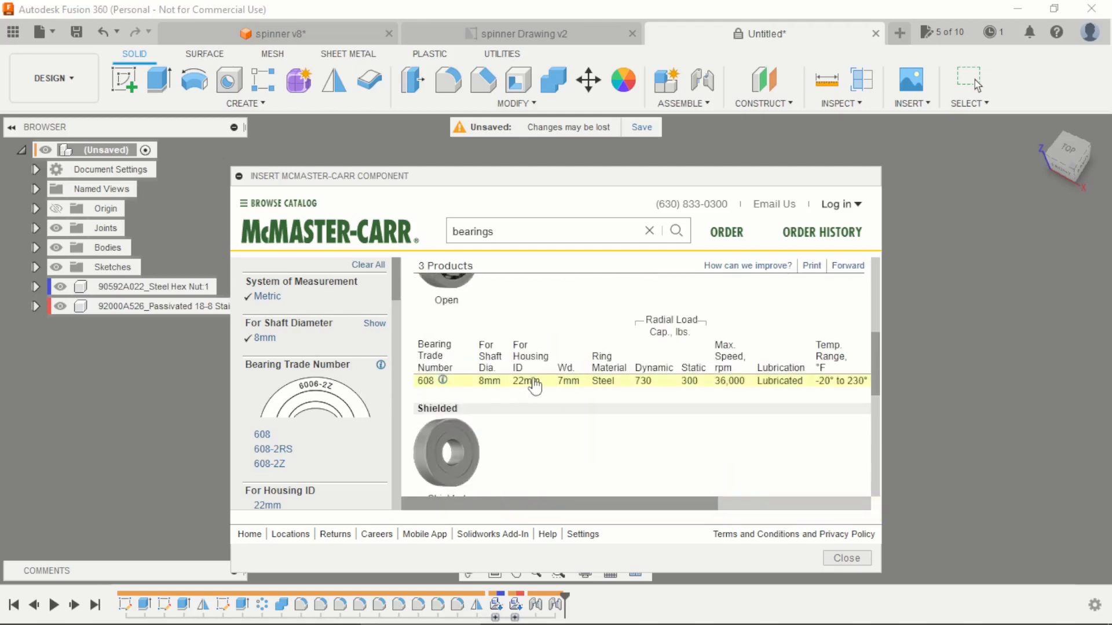
Step: Insert the open 8 mm shaft ball bearing 5972K91 as a 3-D STEP model and move it clear of the spinner
click(586, 386)
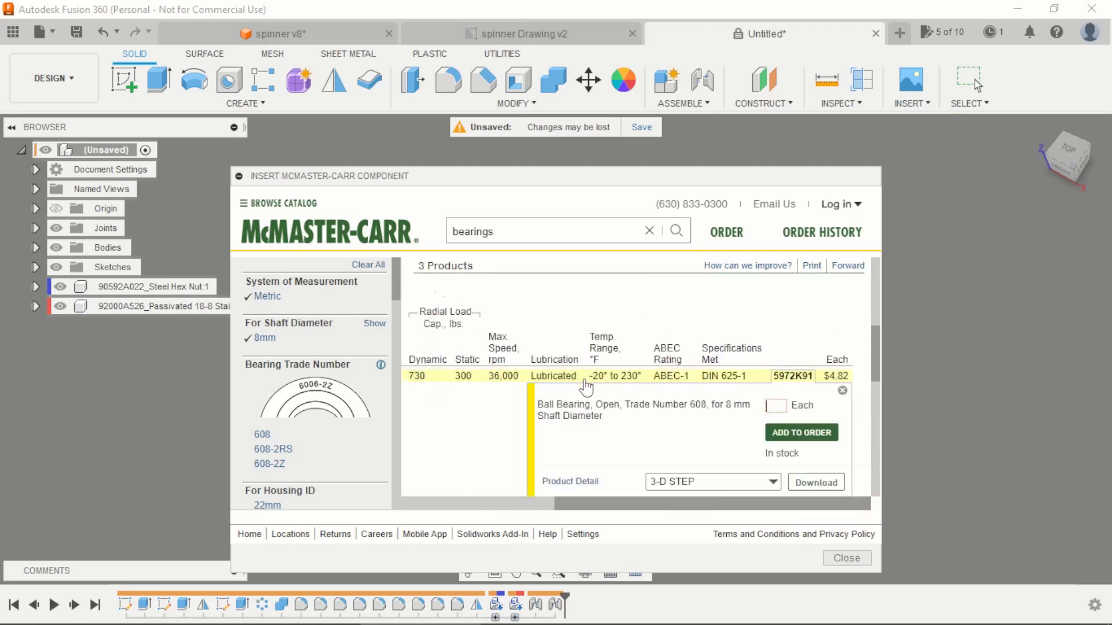
scroll(714, 409, down, 1)
click(793, 436)
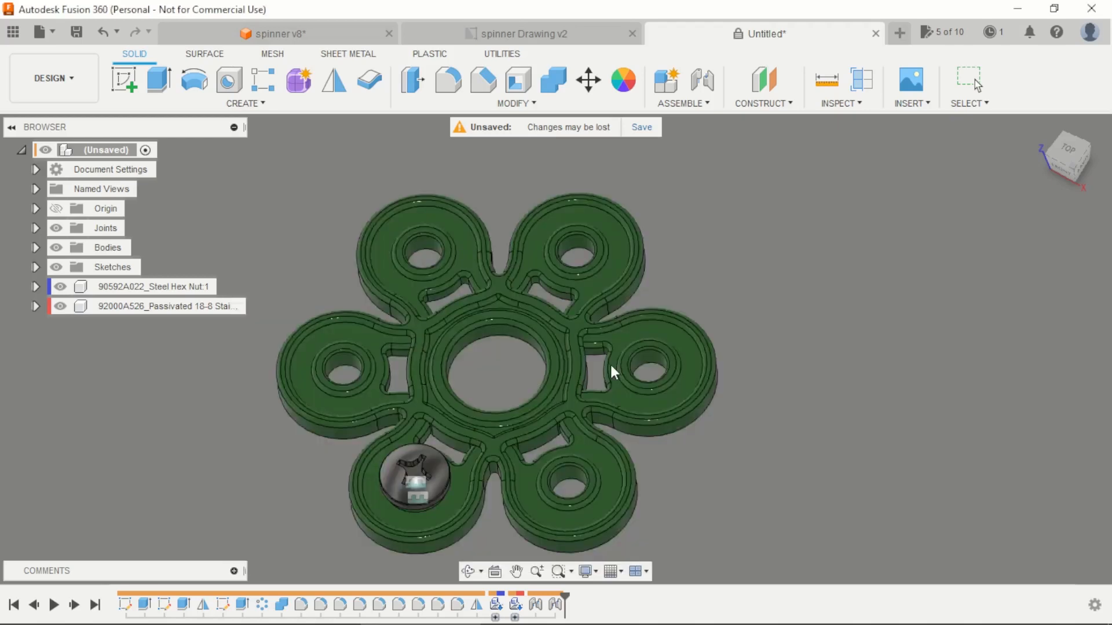
click(1017, 544)
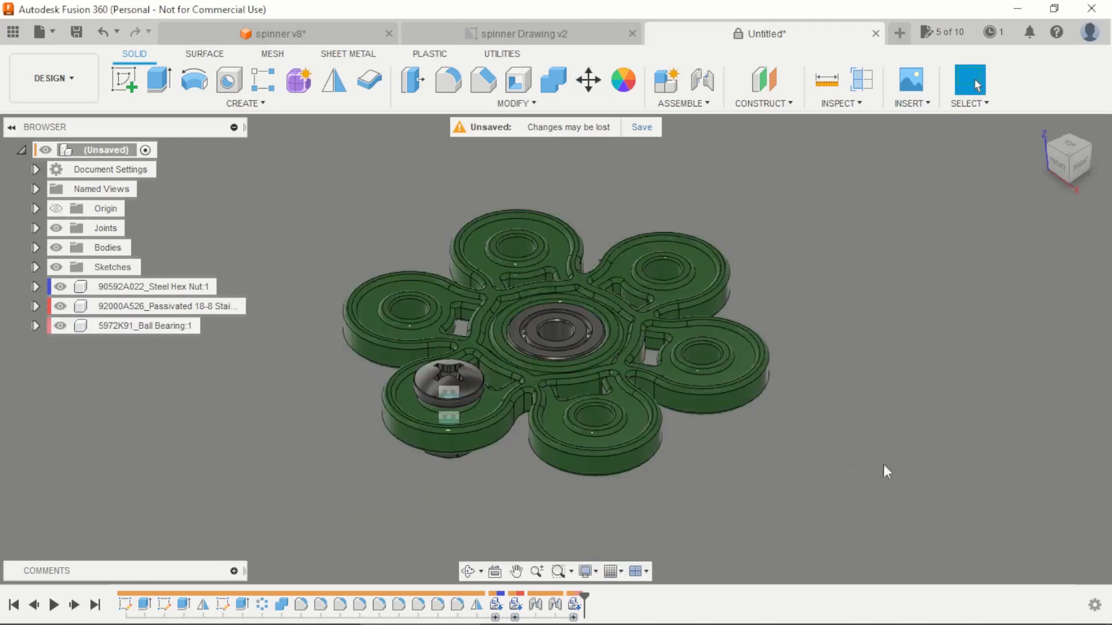
drag(585, 334, 831, 279)
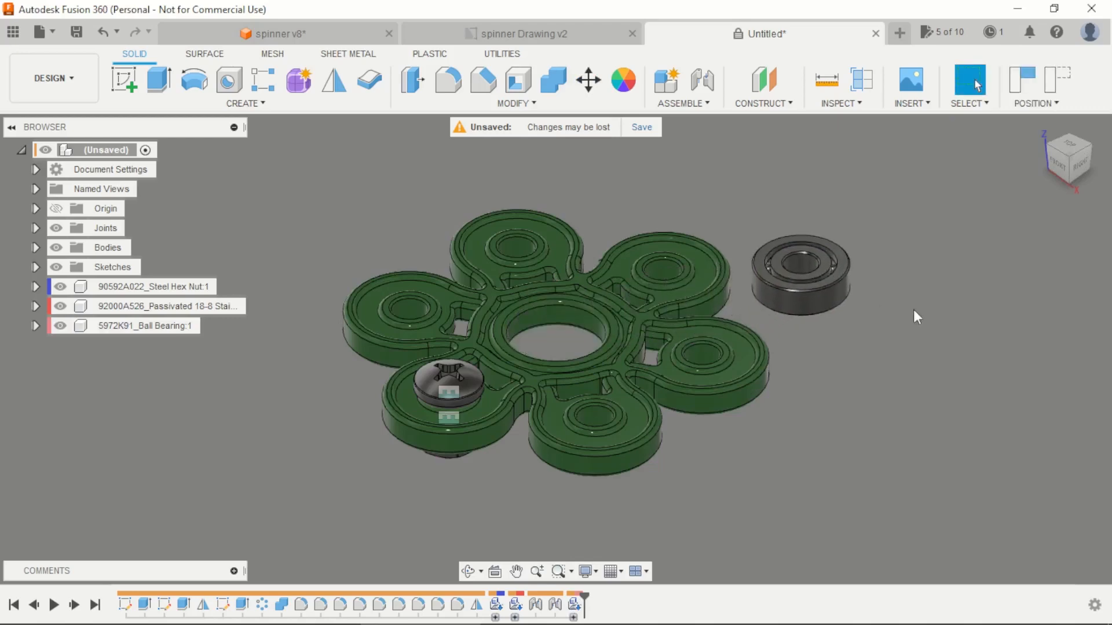
Step: Joint the bearing's face center to the upper rim of the spinner's central hole, flipped to sit inside it, with zero angle and offsets
click(702, 79)
scroll(833, 260, up, 2)
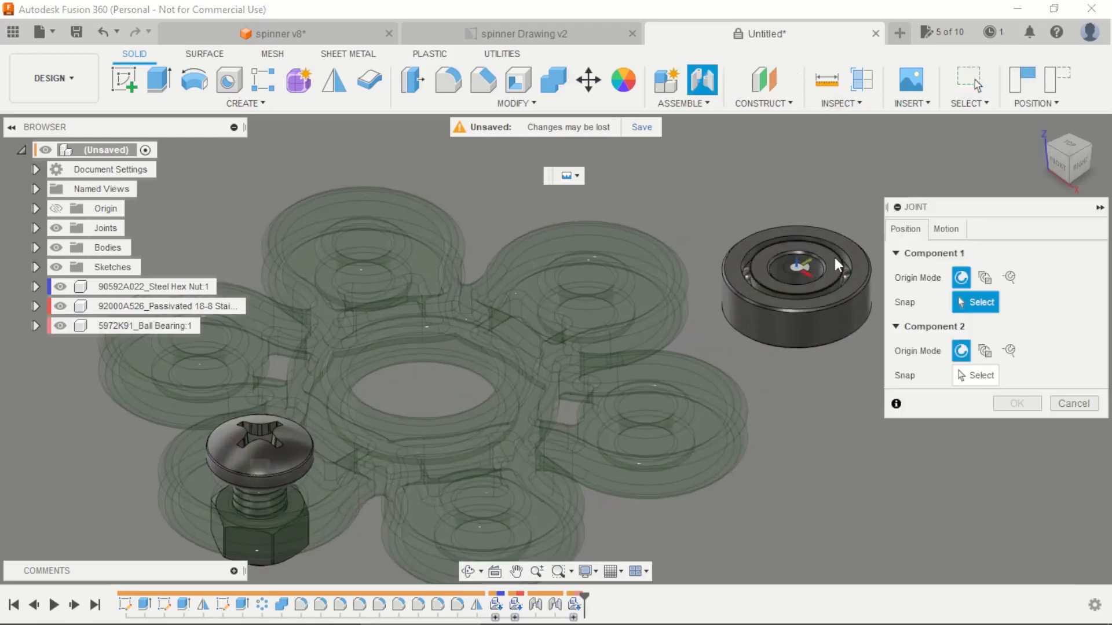
scroll(835, 257, up, 2)
scroll(831, 258, up, 1)
click(800, 263)
scroll(797, 264, down, 8)
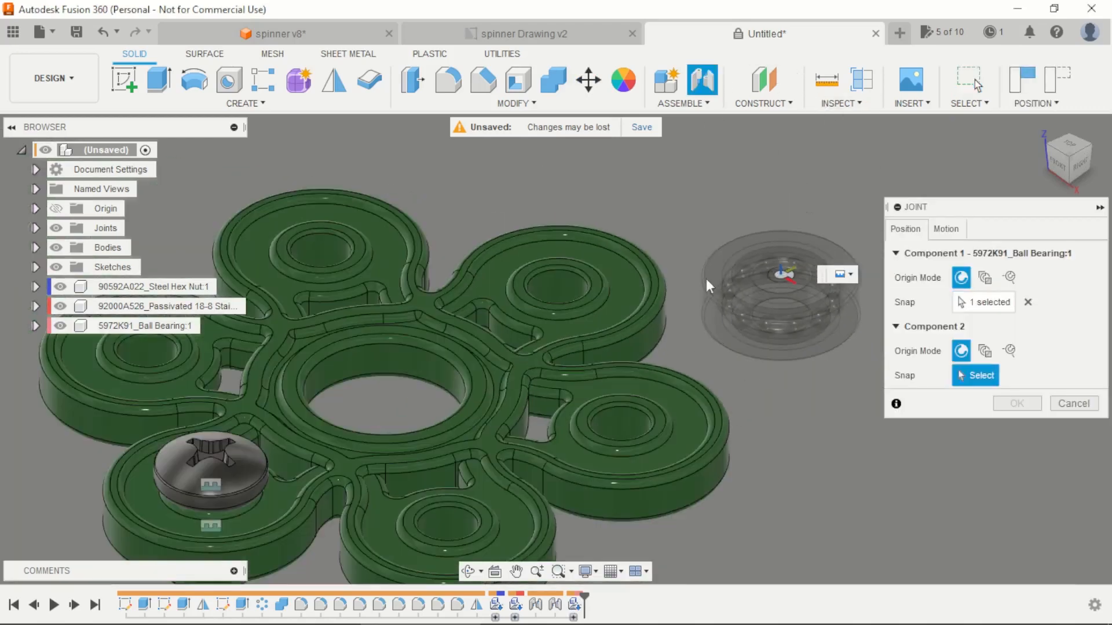
scroll(476, 327, up, 5)
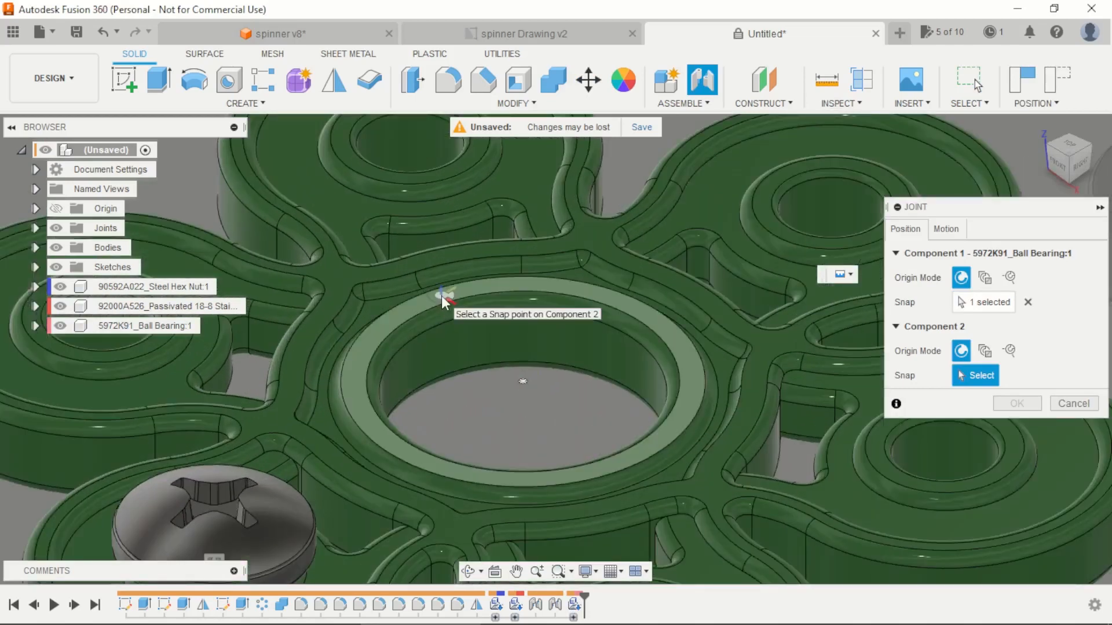
click(522, 355)
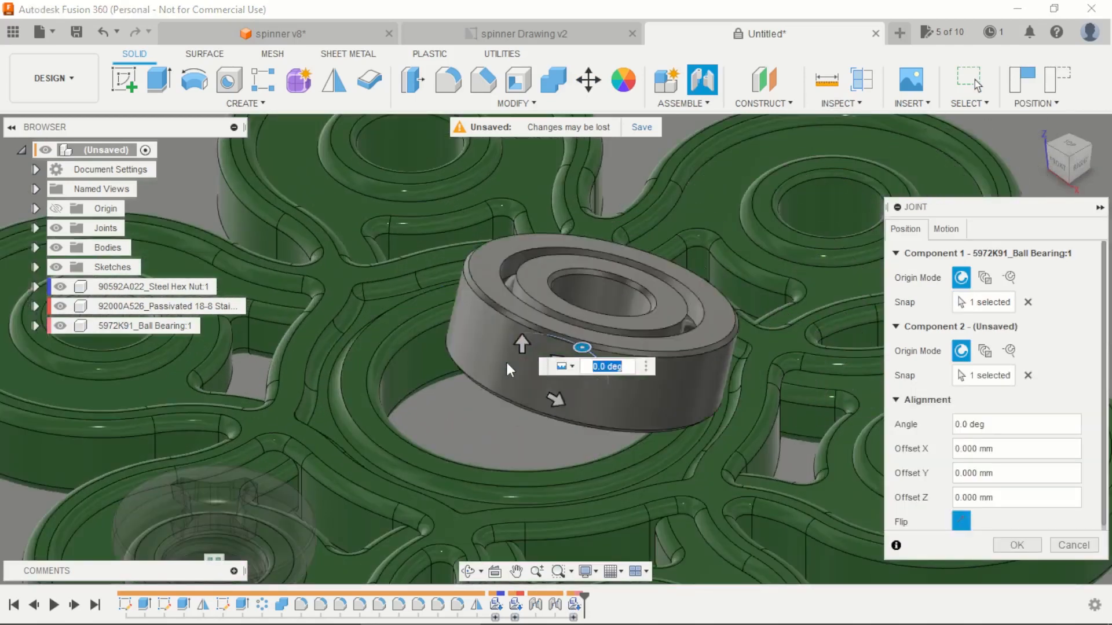
click(961, 517)
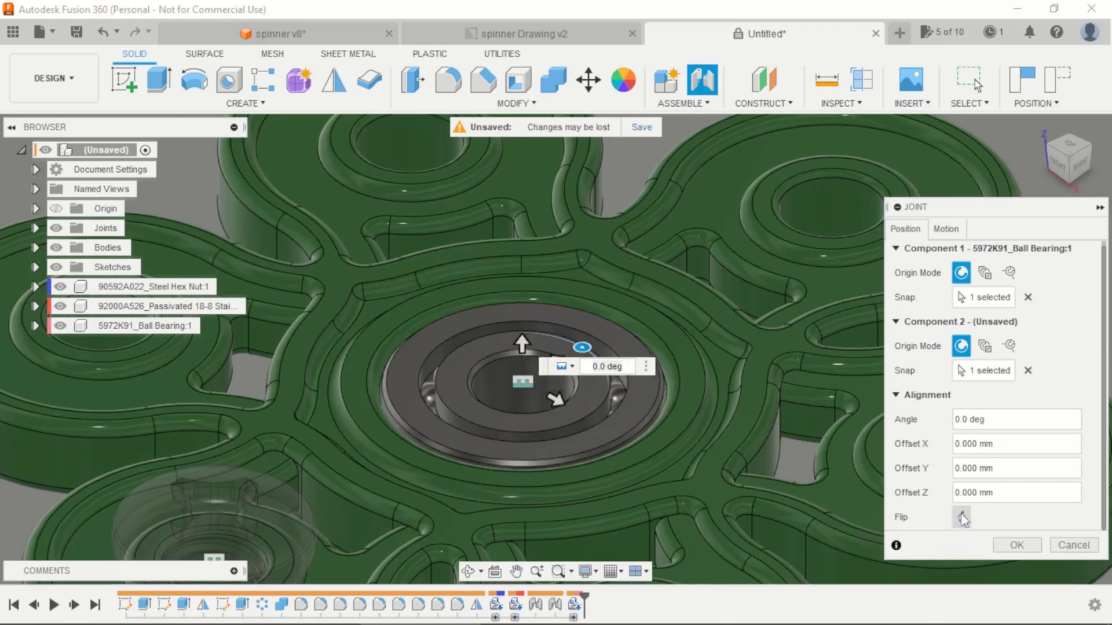
scroll(692, 291, down, 5)
click(1016, 546)
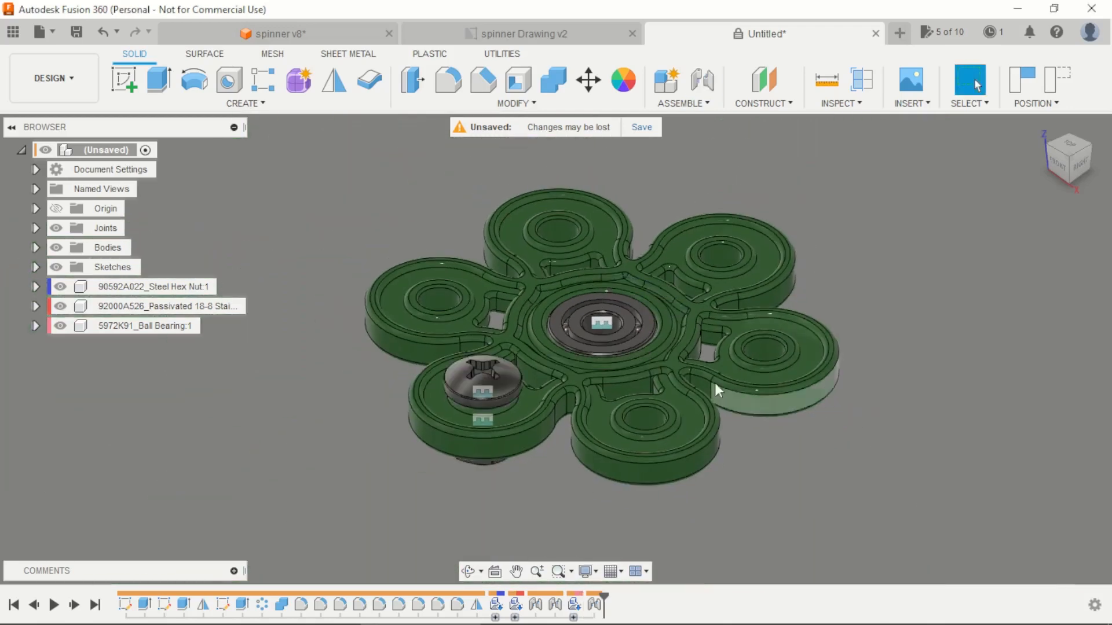
shift+middle_drag(714, 384, 831, 340)
key(Escape)
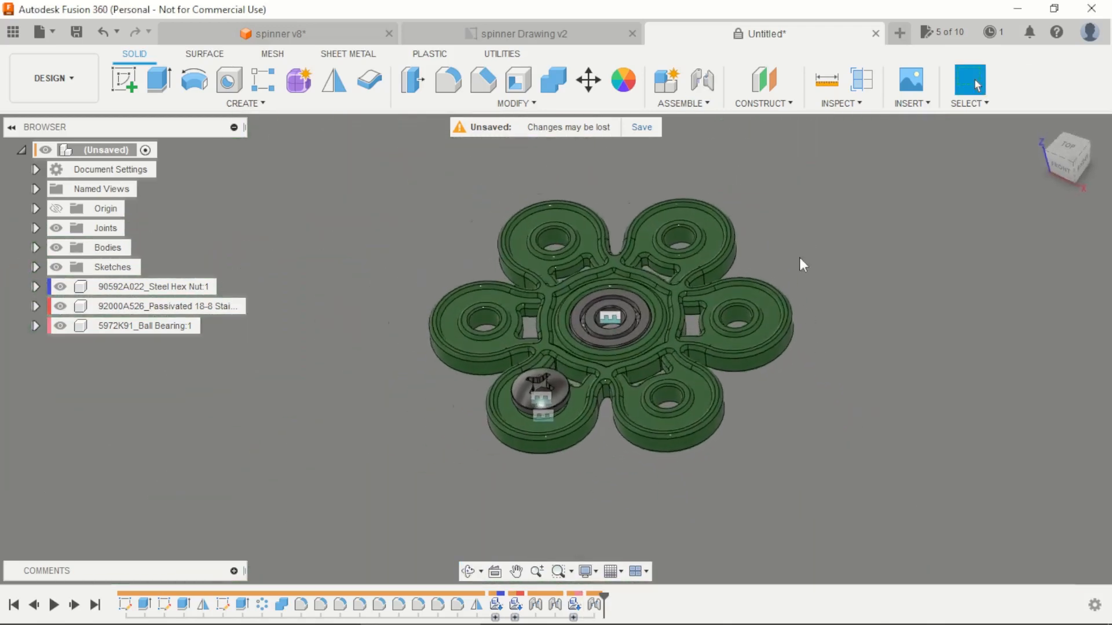
Step: Create a full circular pattern of the screw body around the vertical Z axis with a quantity of 6
scroll(801, 257, up, 2)
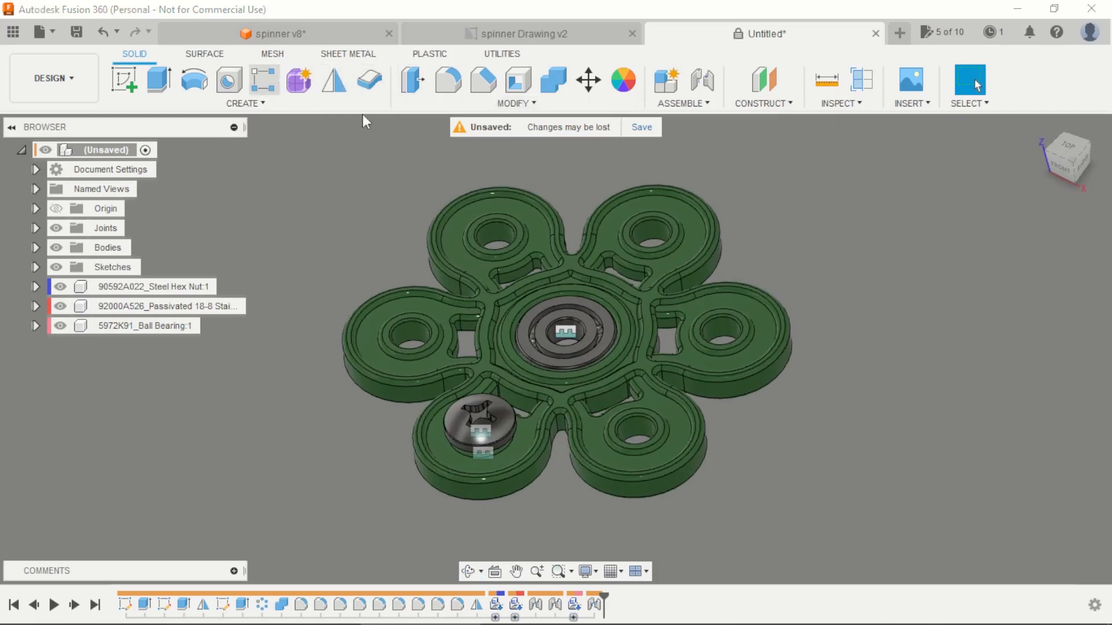
click(264, 79)
click(1004, 229)
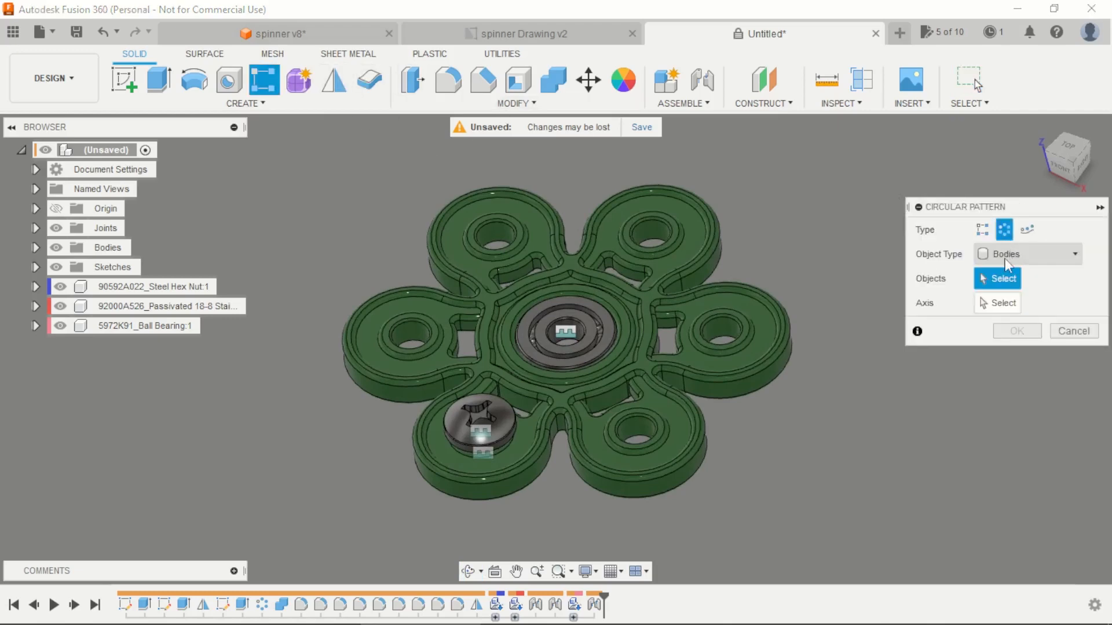
click(485, 419)
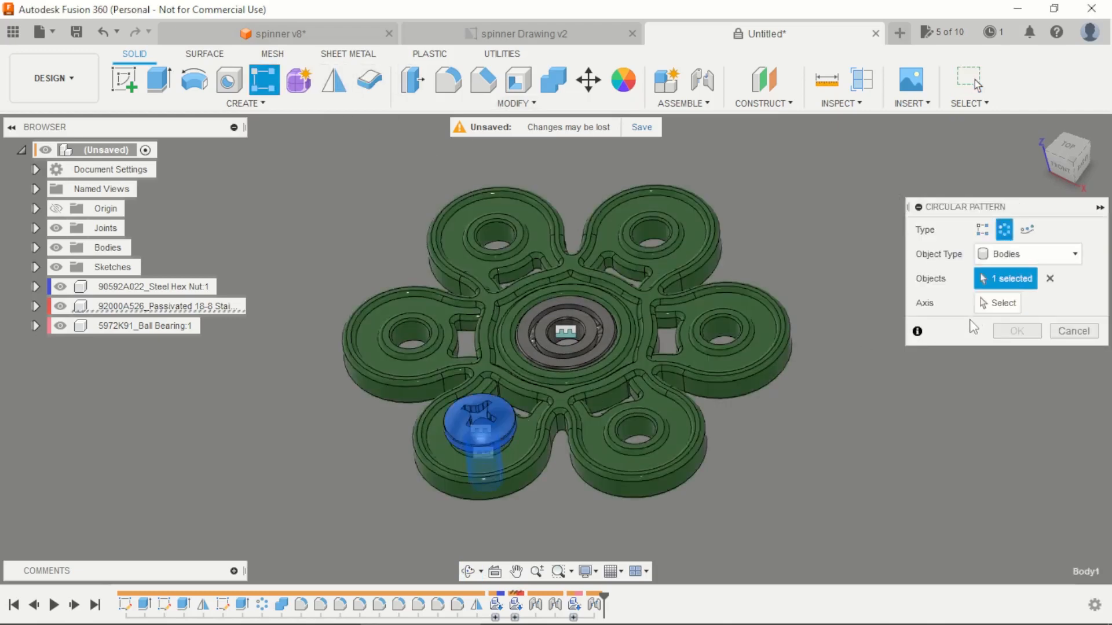
click(994, 303)
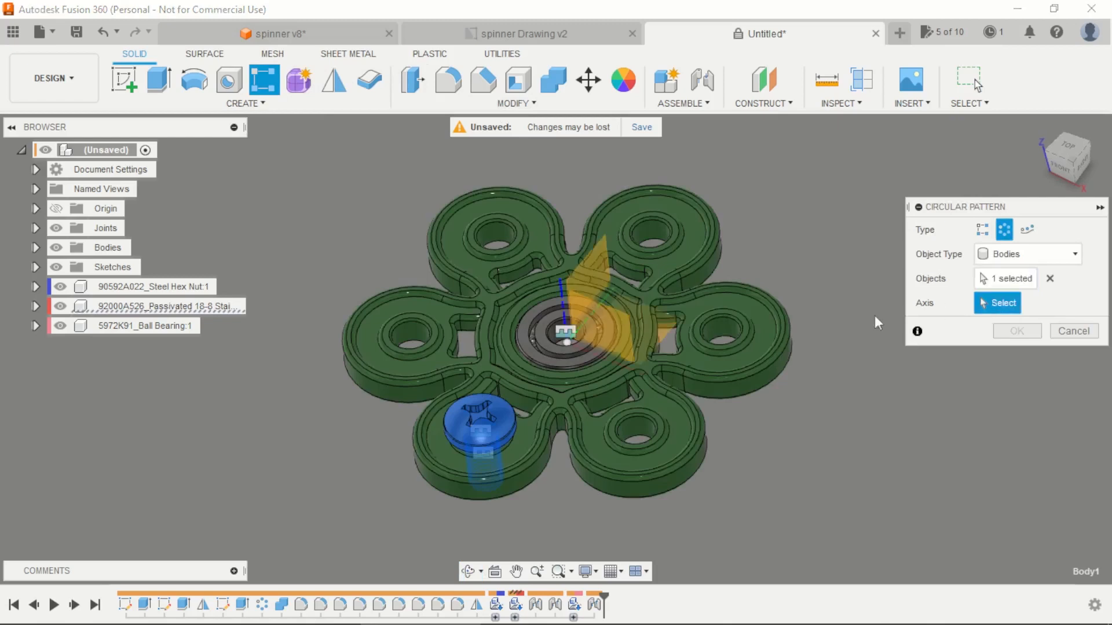
click(563, 319)
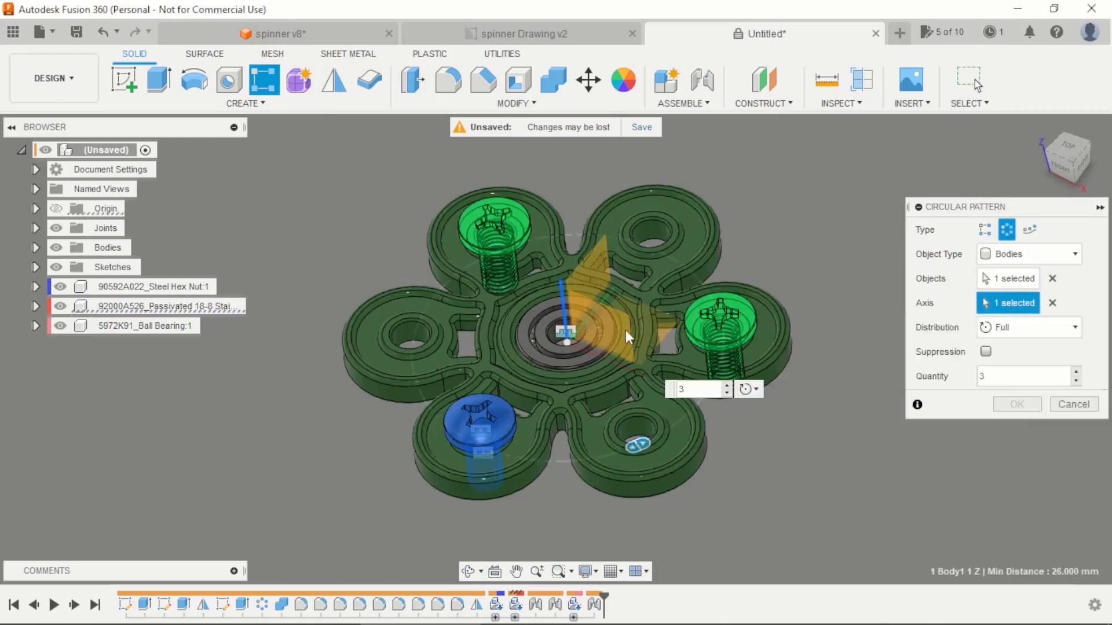
click(1076, 374)
click(1076, 373)
click(1075, 373)
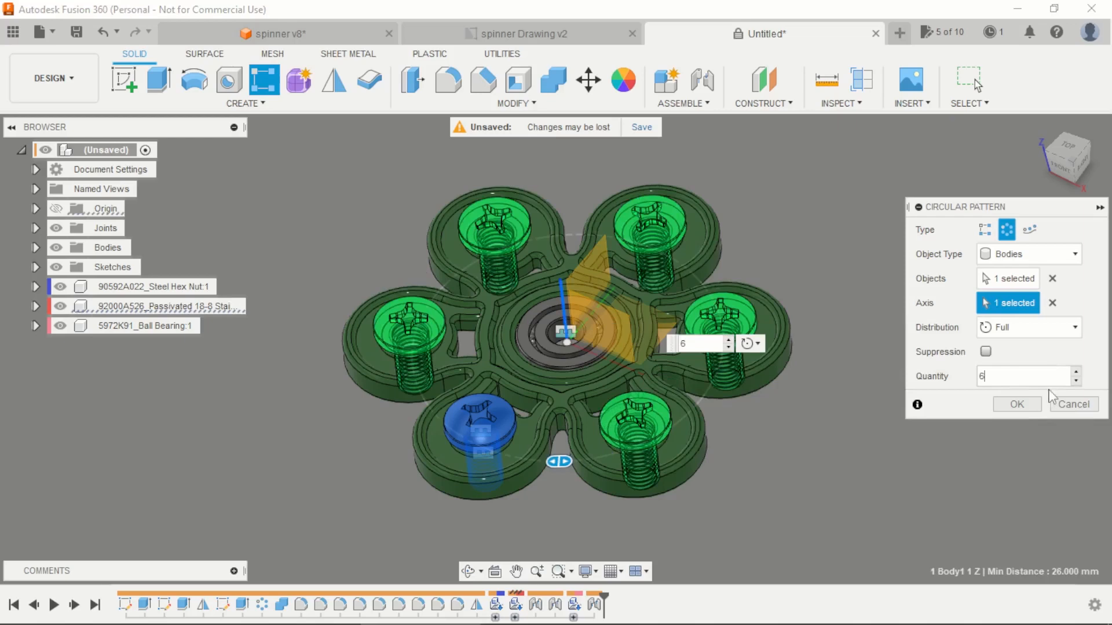
click(1016, 404)
Step: Create a full circular pattern of the hex nut body around the vertical Z axis with a quantity of 6
shift+middle_drag(736, 428, 718, 405)
click(263, 80)
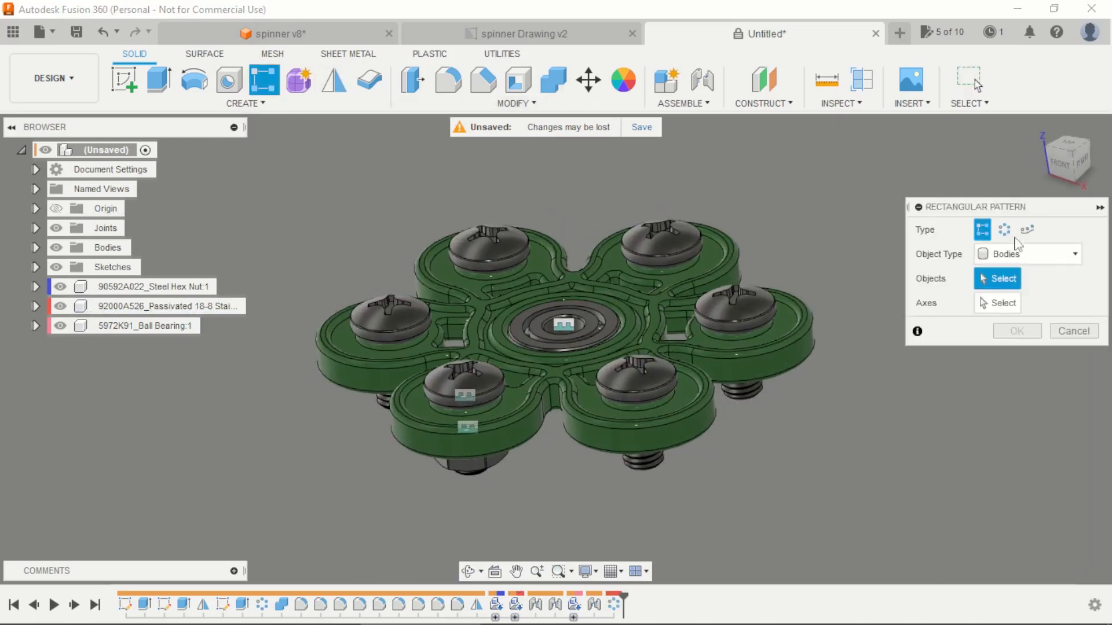
click(1004, 229)
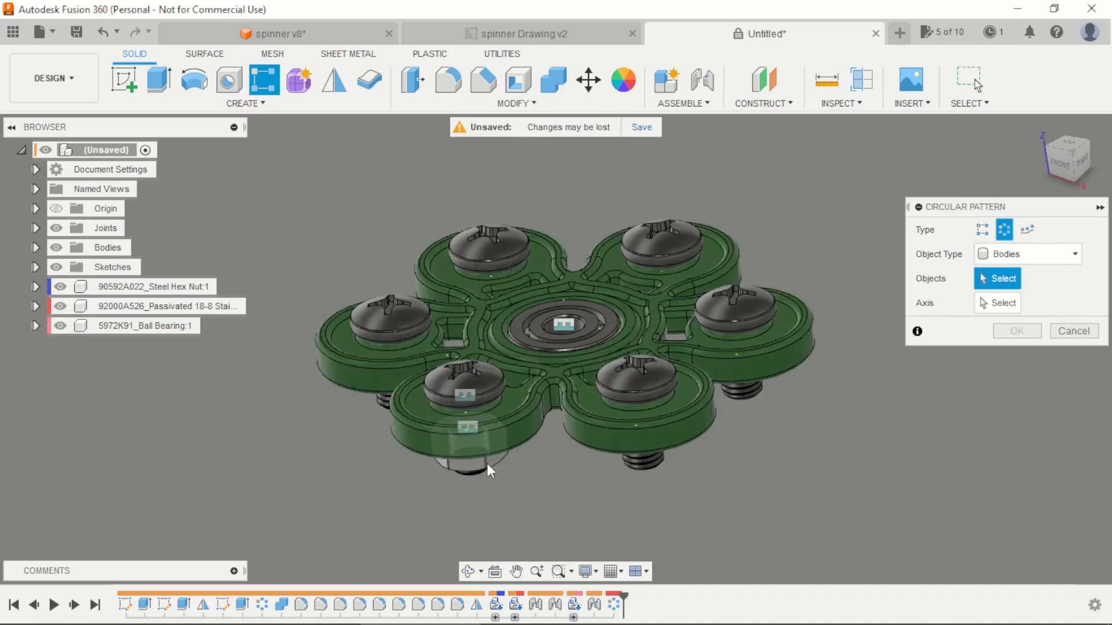
click(488, 463)
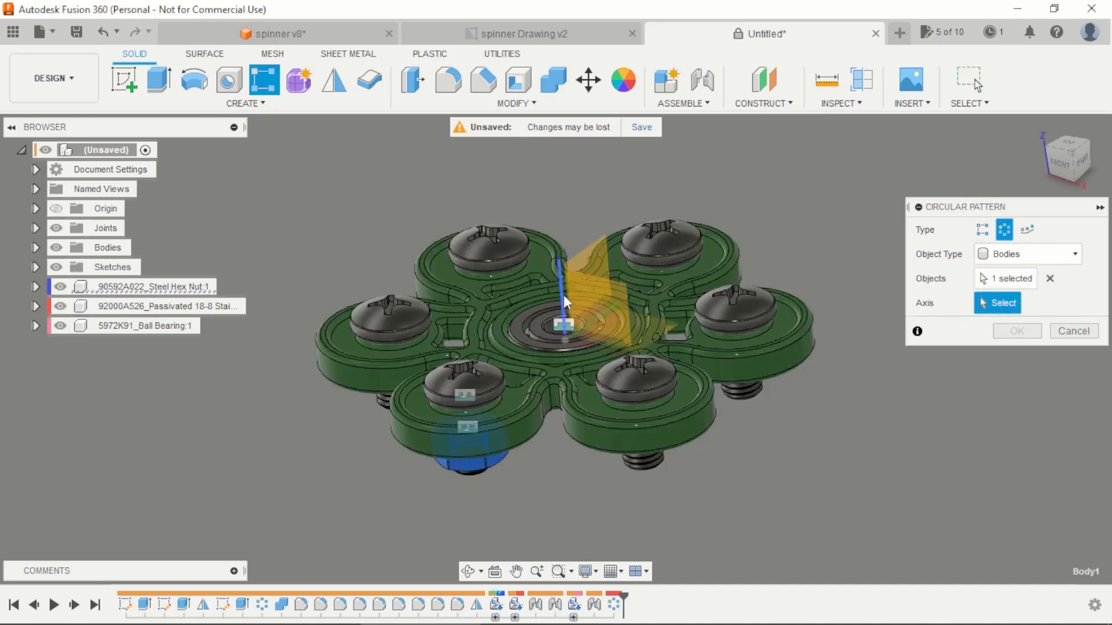
click(564, 294)
click(1077, 373)
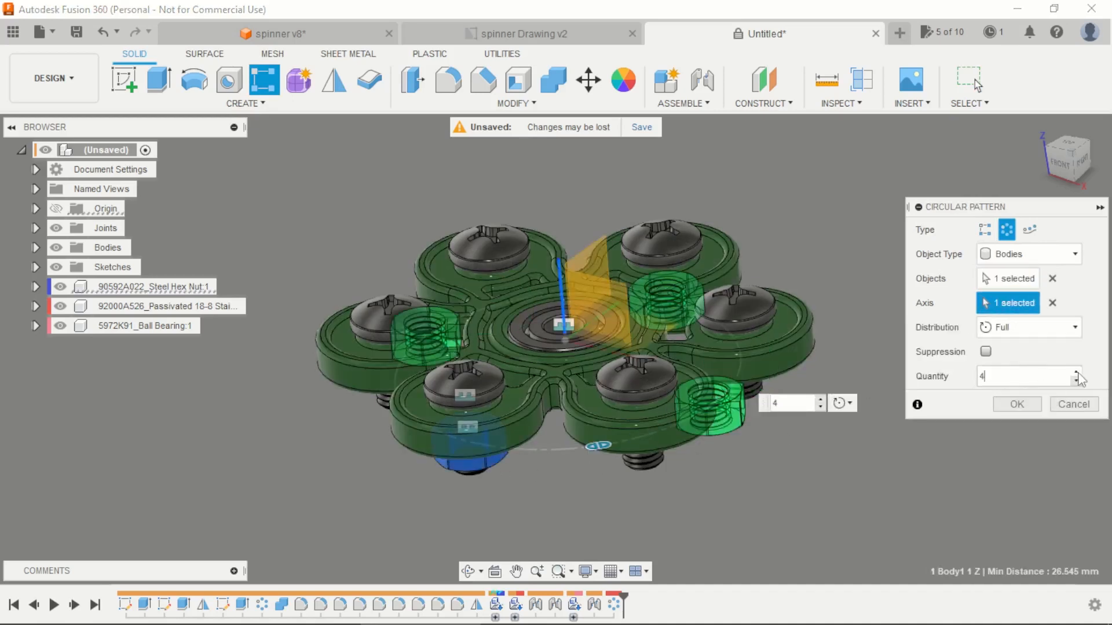
click(1076, 373)
click(1077, 373)
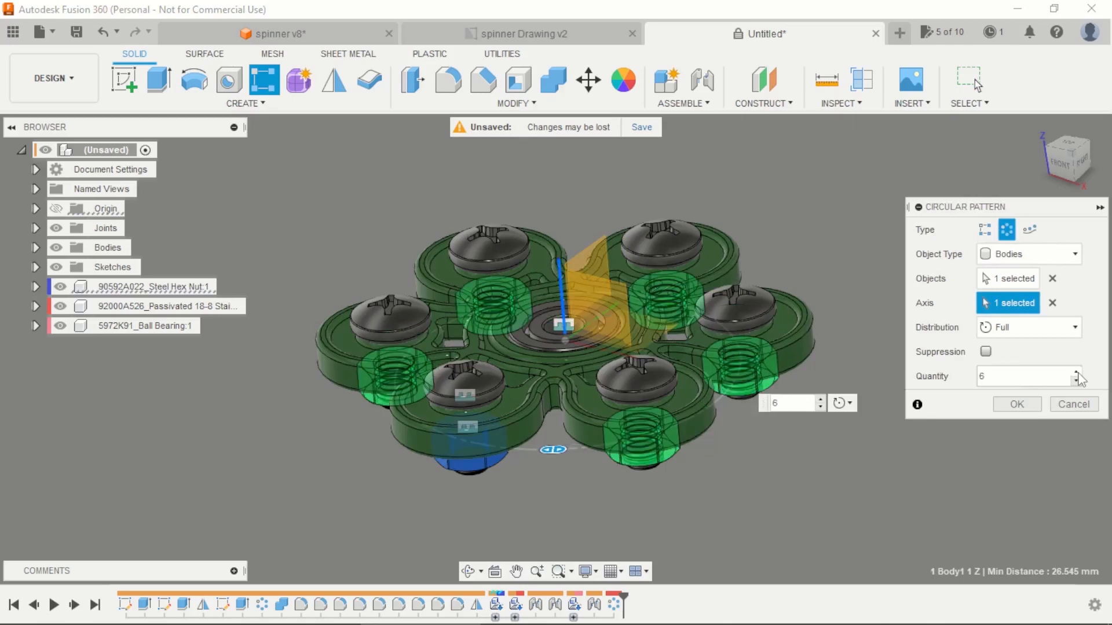
click(1017, 404)
Step: Apply the Paint - Enamel Glossy (Blue) appearance to each of the six pan head screws
shift+middle_drag(790, 437, 792, 480)
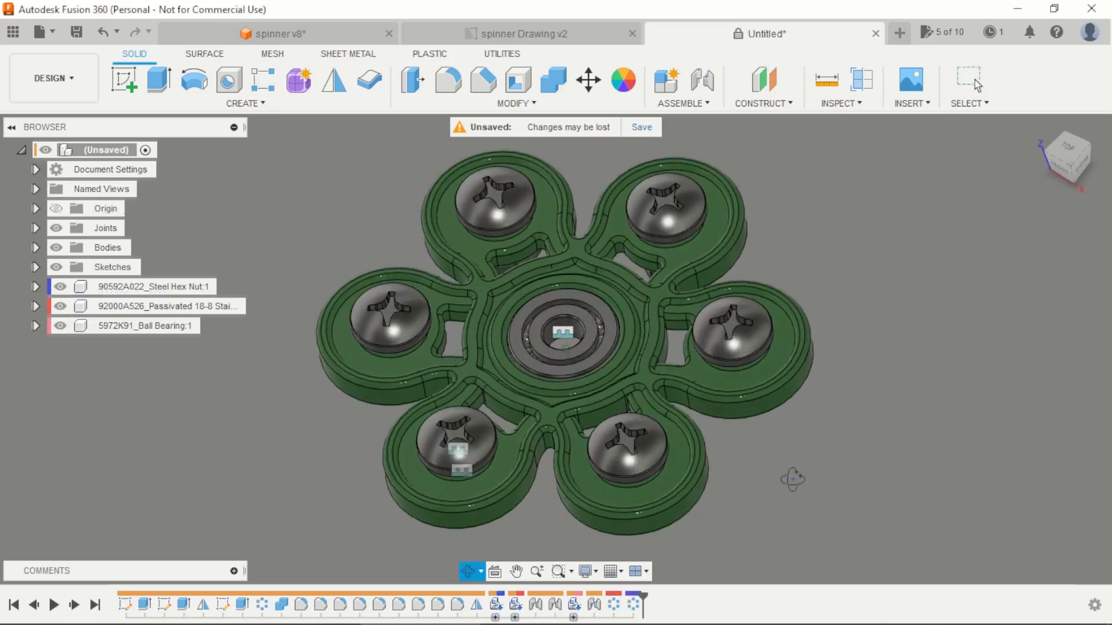
scroll(521, 341, down, 3)
click(626, 87)
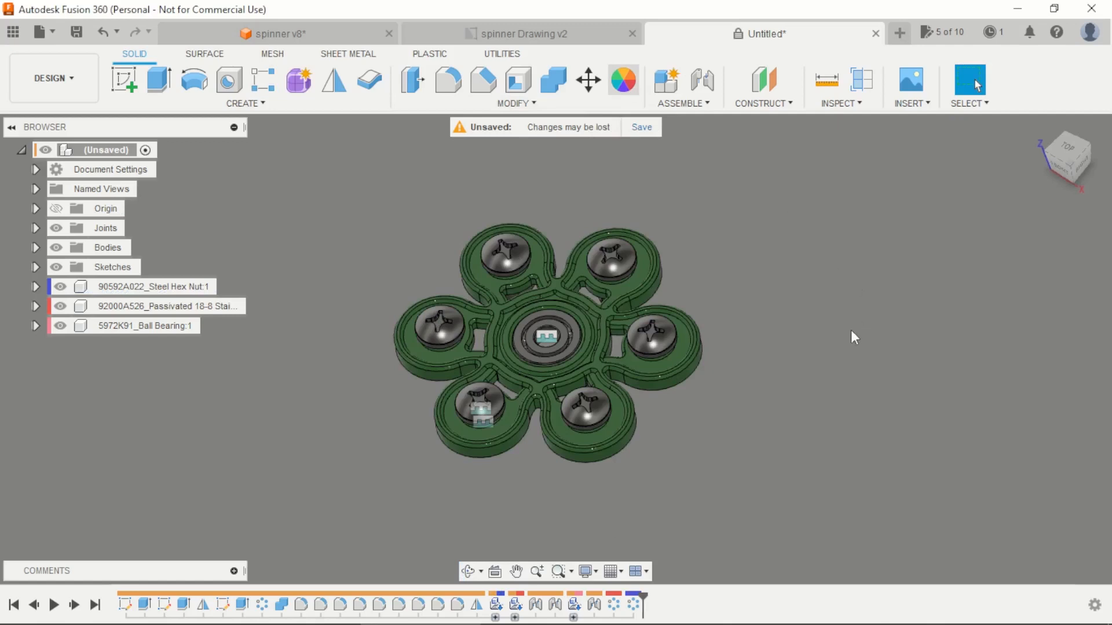
scroll(880, 370, down, 4)
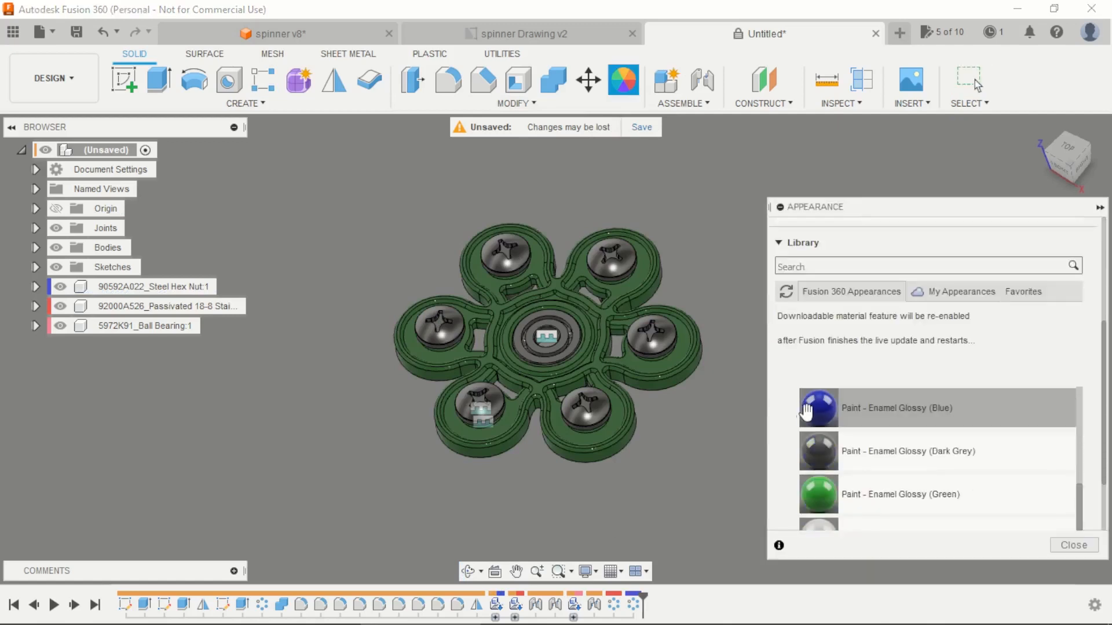
drag(806, 411, 715, 373)
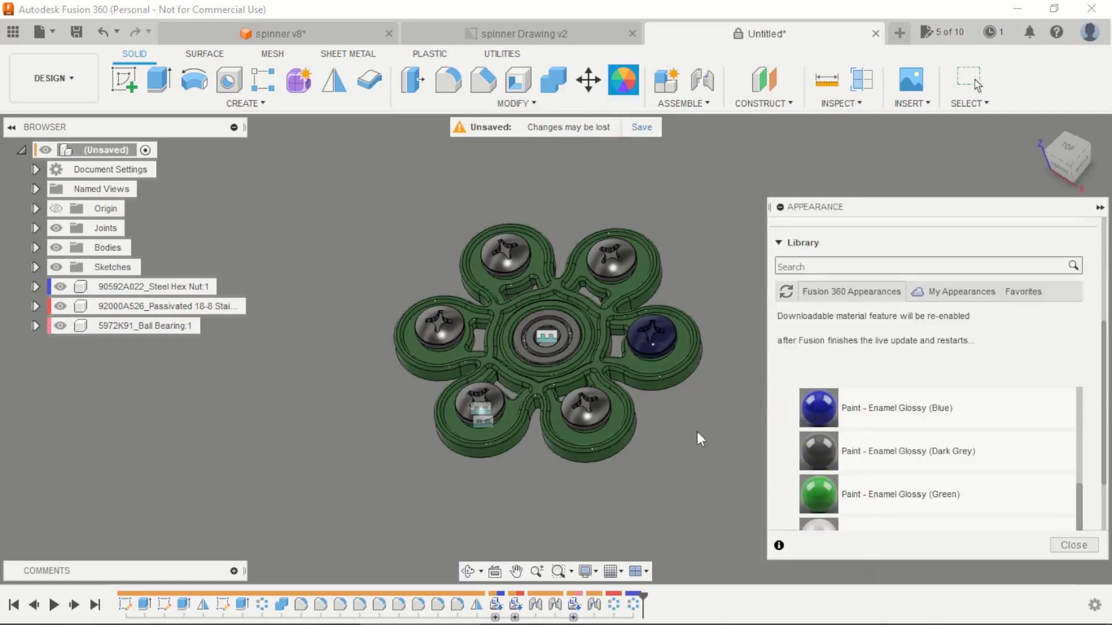
scroll(697, 432, down, 3)
shift+middle_drag(737, 441, 697, 427)
scroll(727, 392, up, 3)
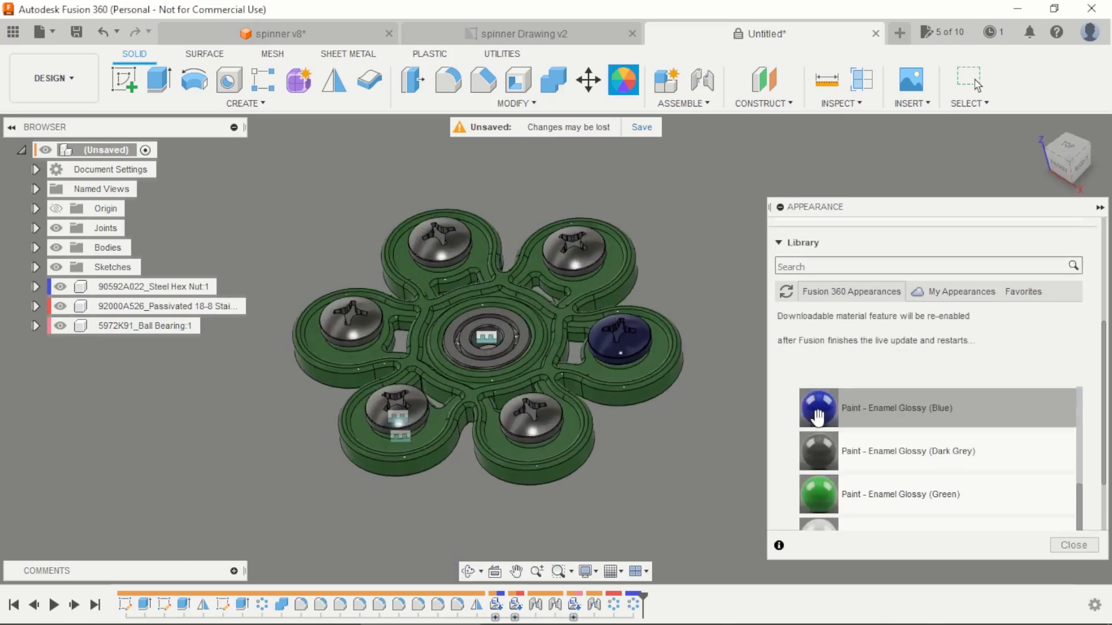
drag(808, 410, 421, 411)
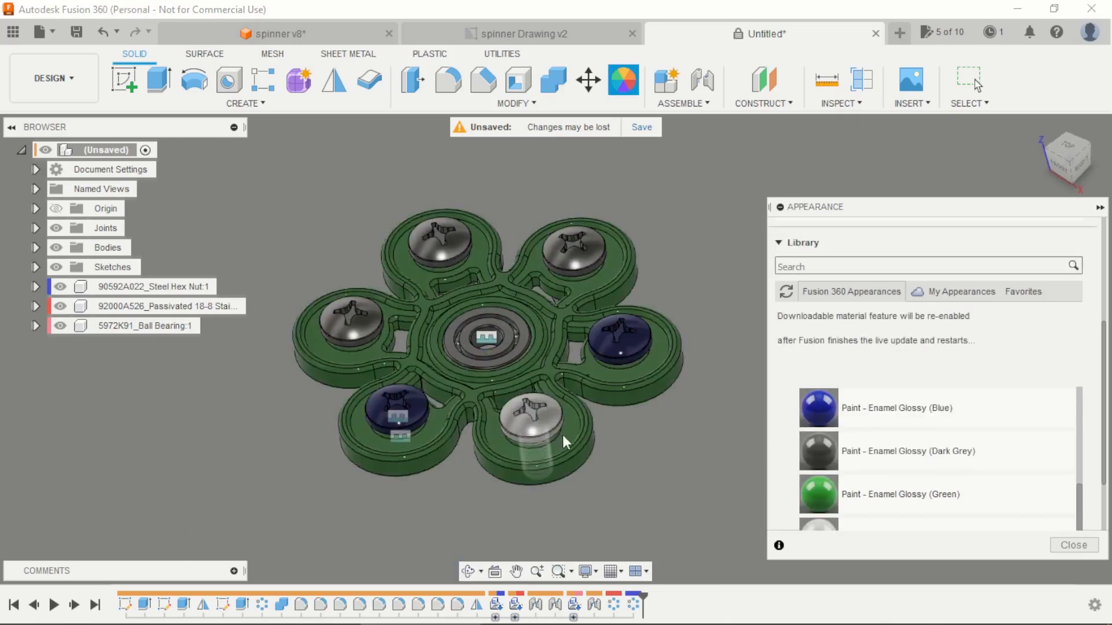
drag(813, 409, 559, 267)
drag(811, 409, 441, 252)
drag(813, 408, 366, 315)
Step: Apply the Paint - Enamel Glossy (Yellow) appearance to the whole 5972K91 ball bearing component
scroll(756, 476, down, 1)
scroll(821, 462, down, 3)
scroll(821, 461, down, 3)
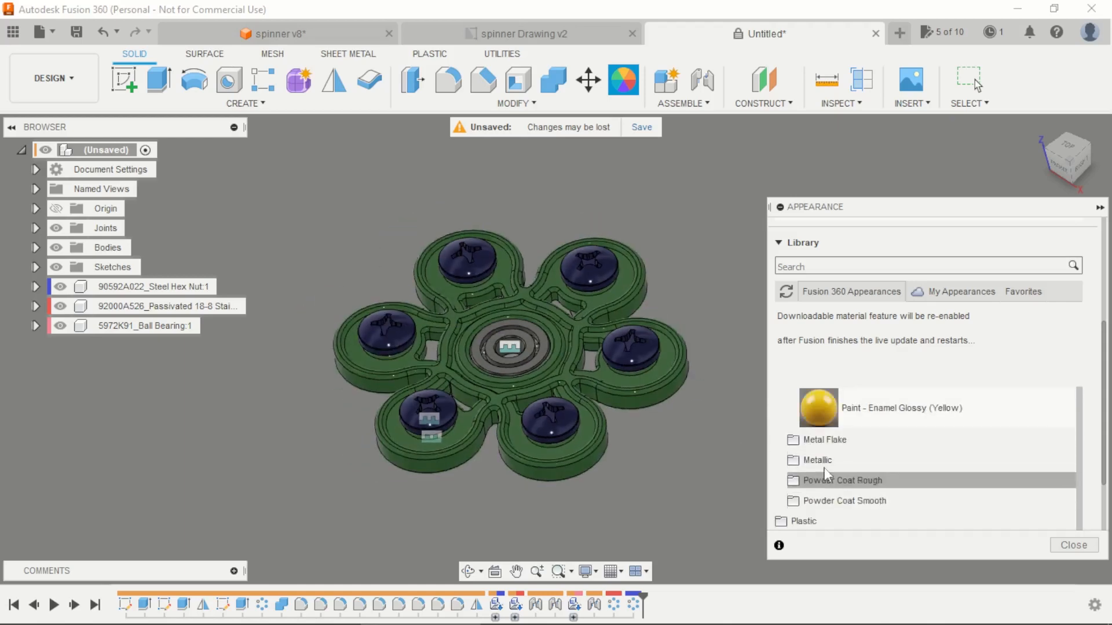
drag(820, 414, 166, 324)
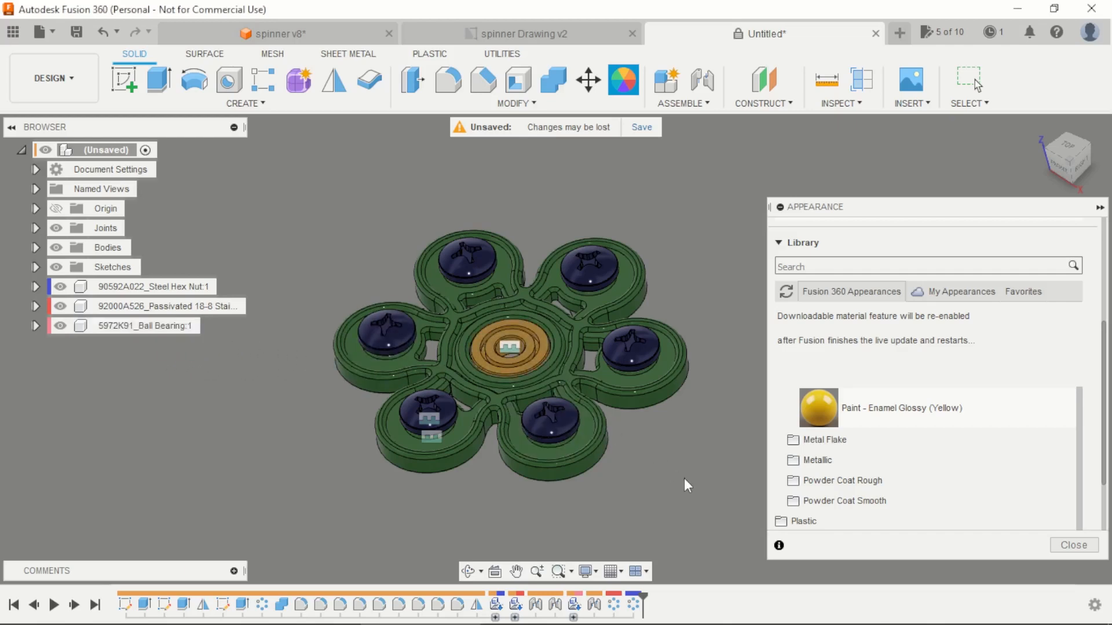
Step: Apply the Paint - Enamel Glossy (Red) appearance to the whole 90592A022 steel hex nut component
scroll(666, 451, up, 2)
scroll(813, 410, up, 3)
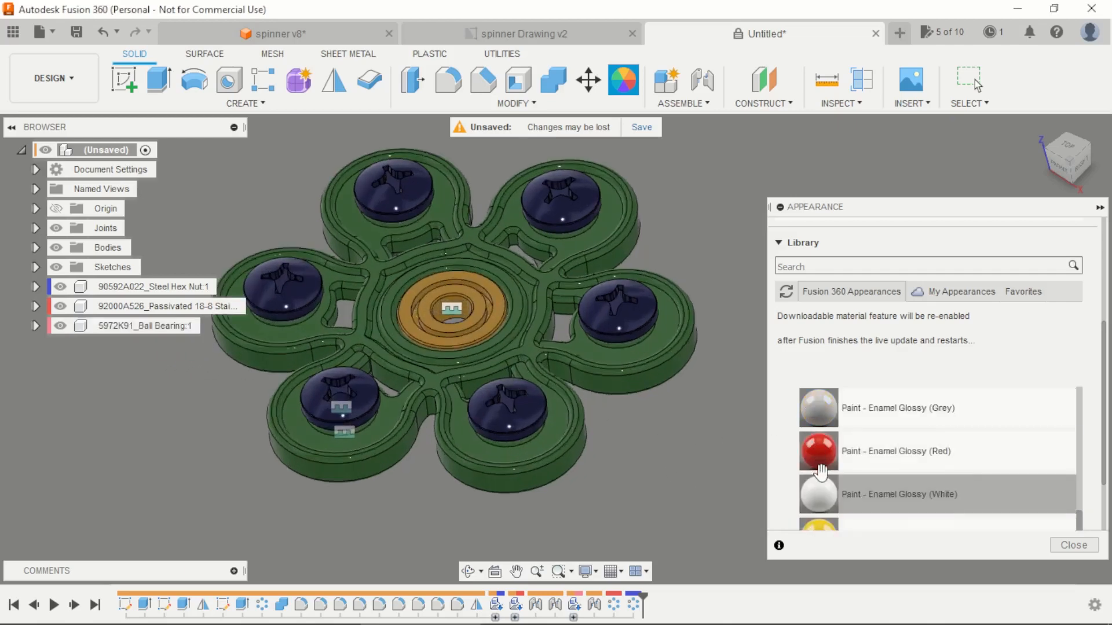
drag(826, 460, 166, 286)
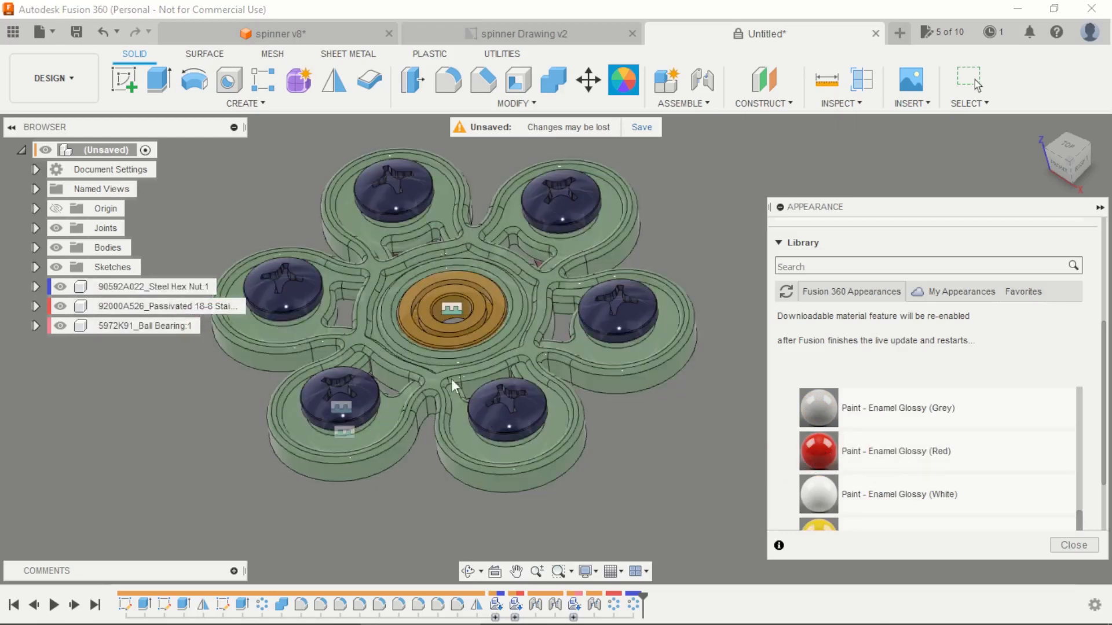
mouse_move(636, 438)
shift+middle_down()
mouse_move(629, 364)
mouse_move(646, 447)
shift+middle_up()
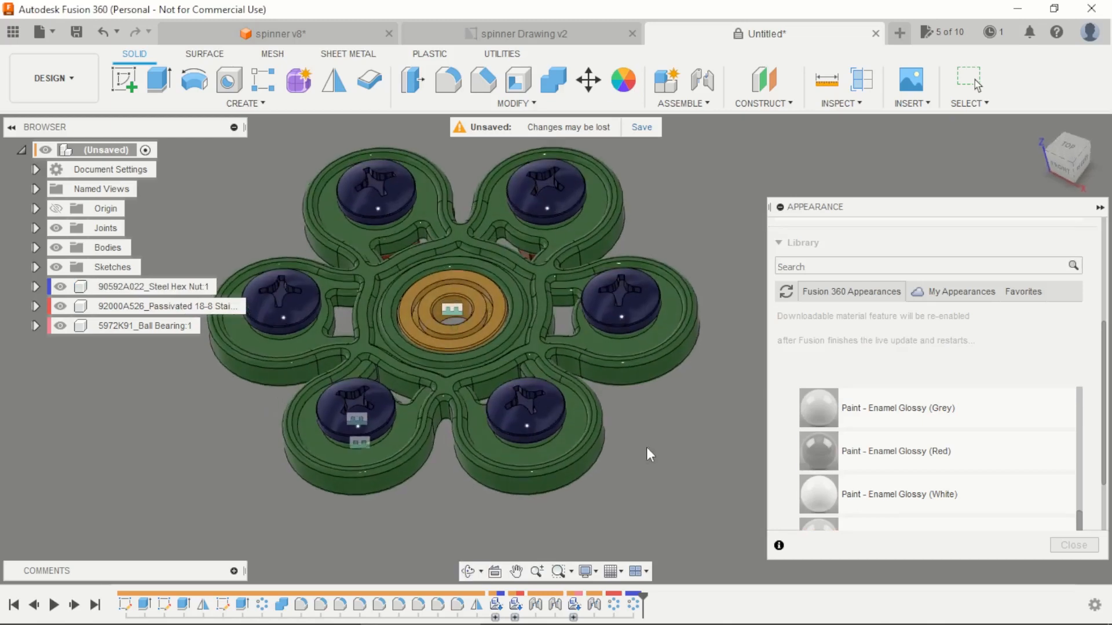
Step: Hide the joint symbols, finish the appearance changes and inspect the assembled spinner from above
scroll(687, 289, up, 1)
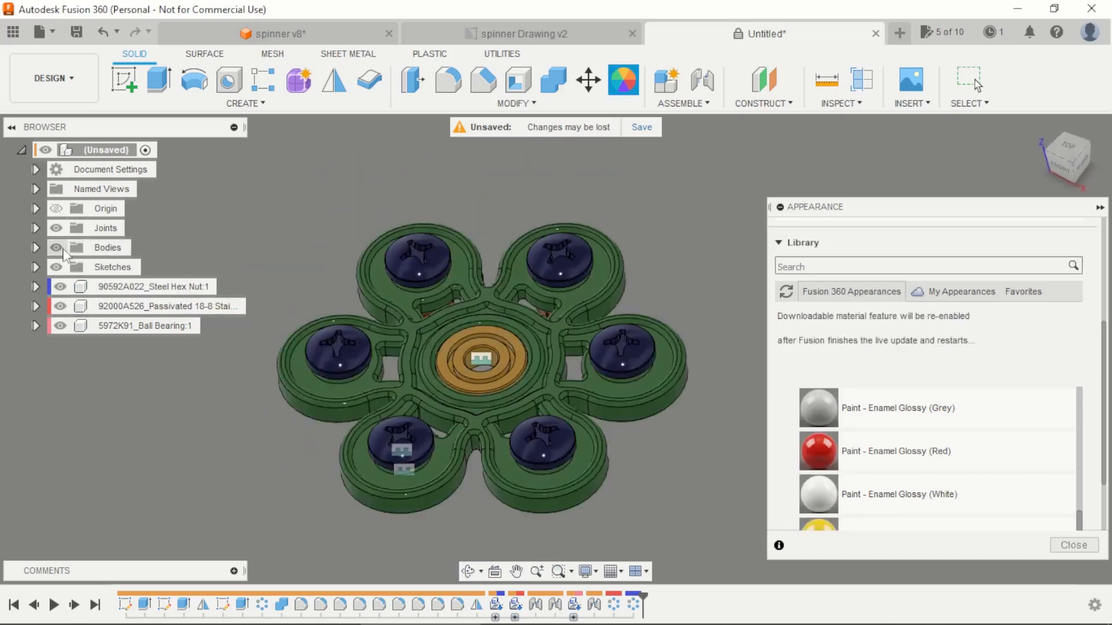
click(56, 228)
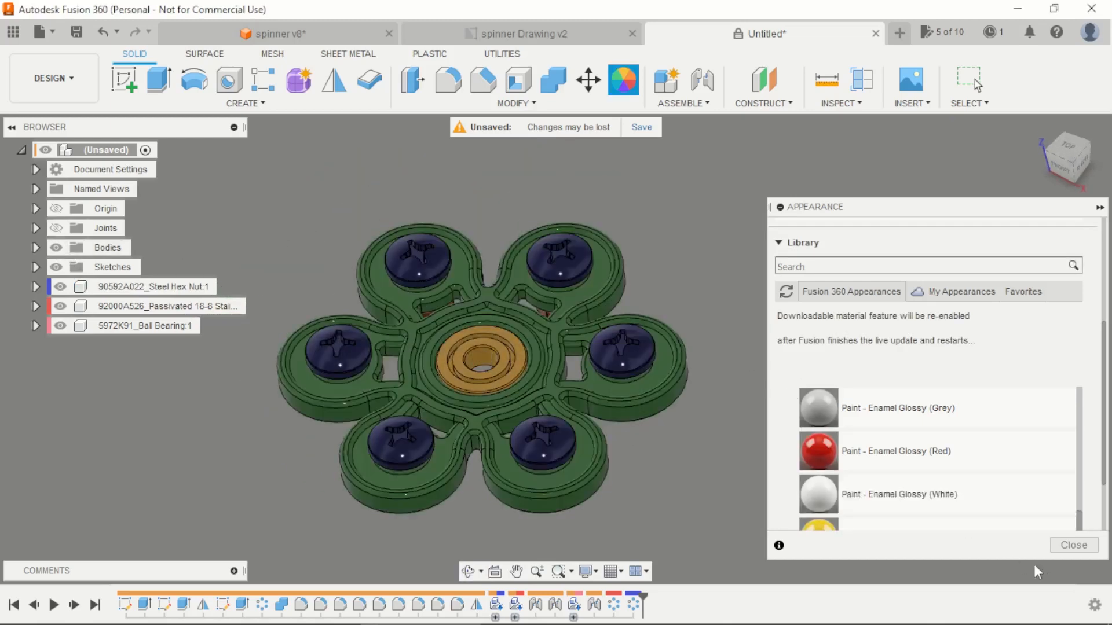
click(1074, 545)
shift+middle_drag(796, 351, 728, 444)
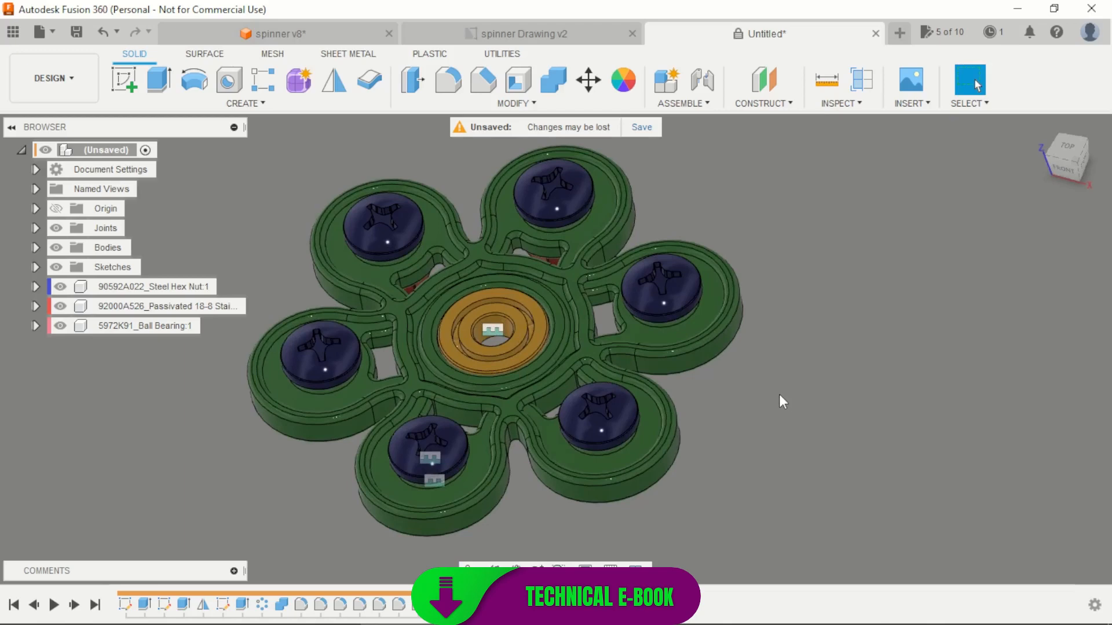
shift+middle_drag(771, 405, 801, 439)
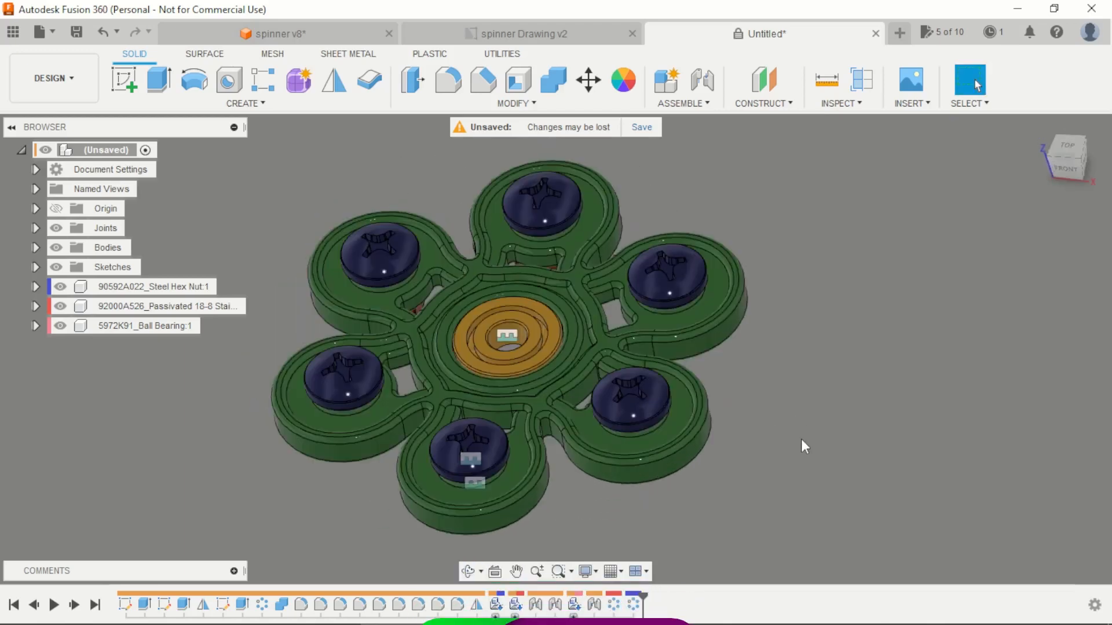